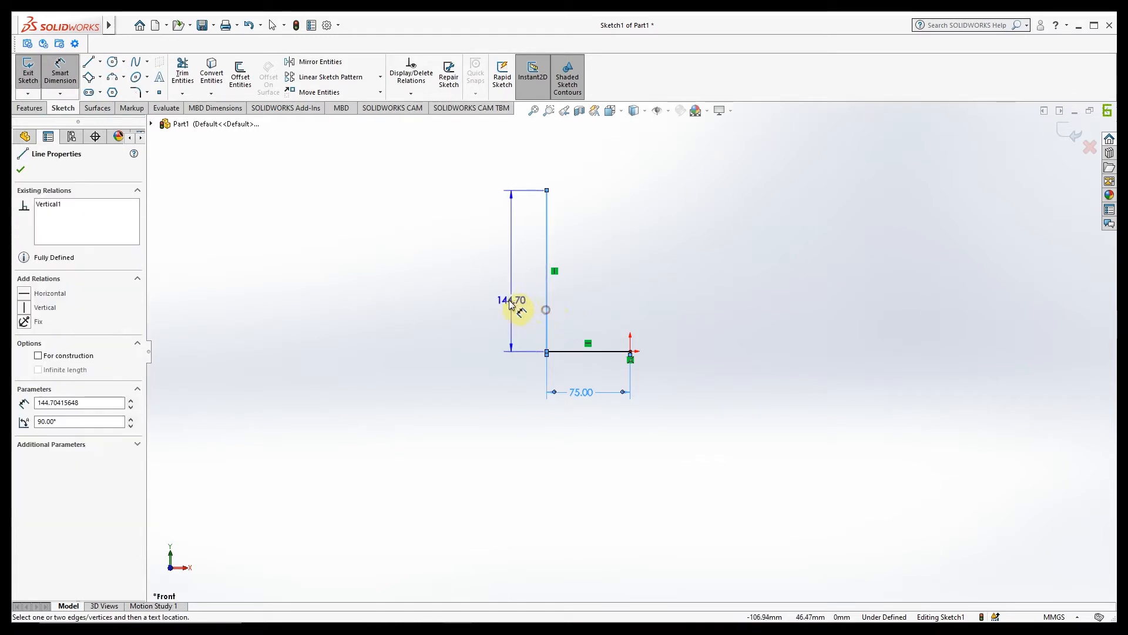
Dimension the vertical line of the L-shaped profile and set its length to 125 mm.
left_click(509, 290)
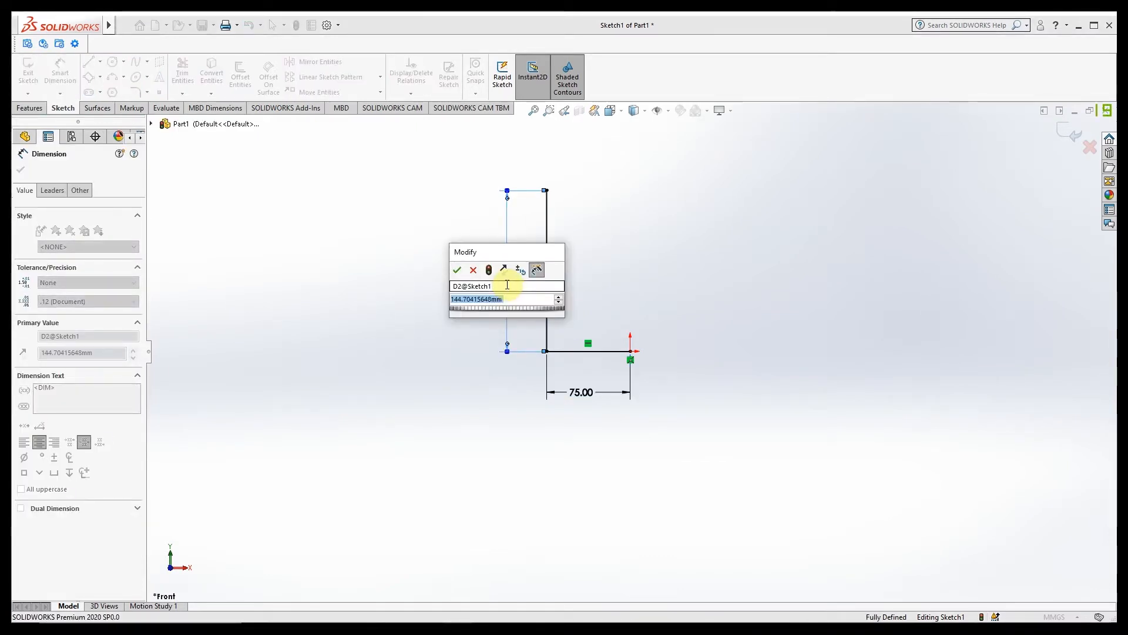
type("150")
key("Return")
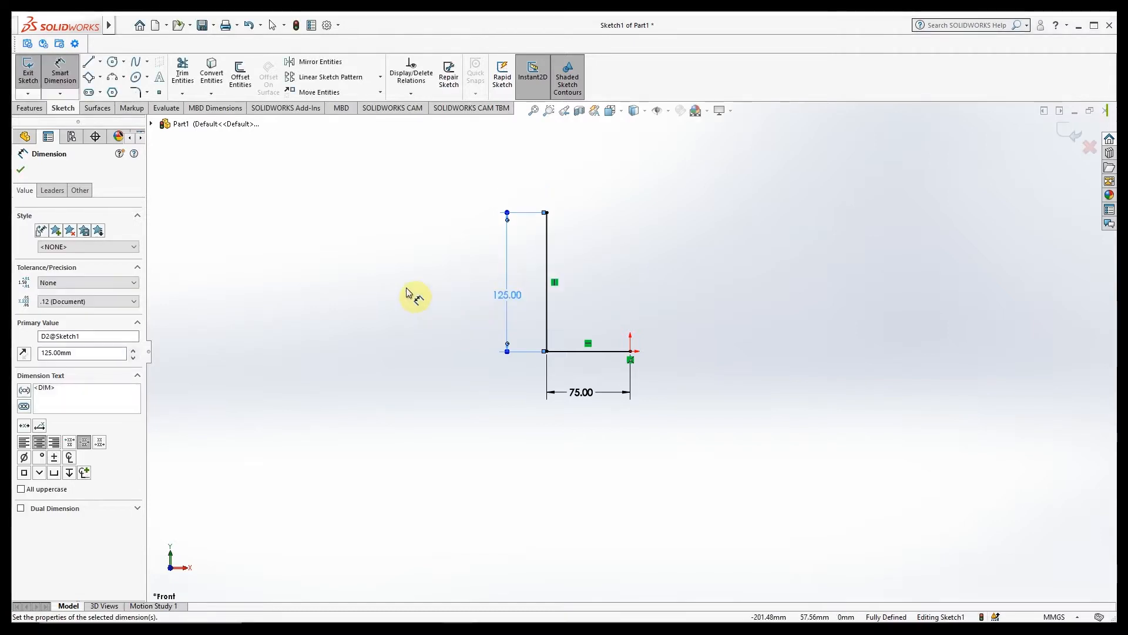
left_click(405, 289)
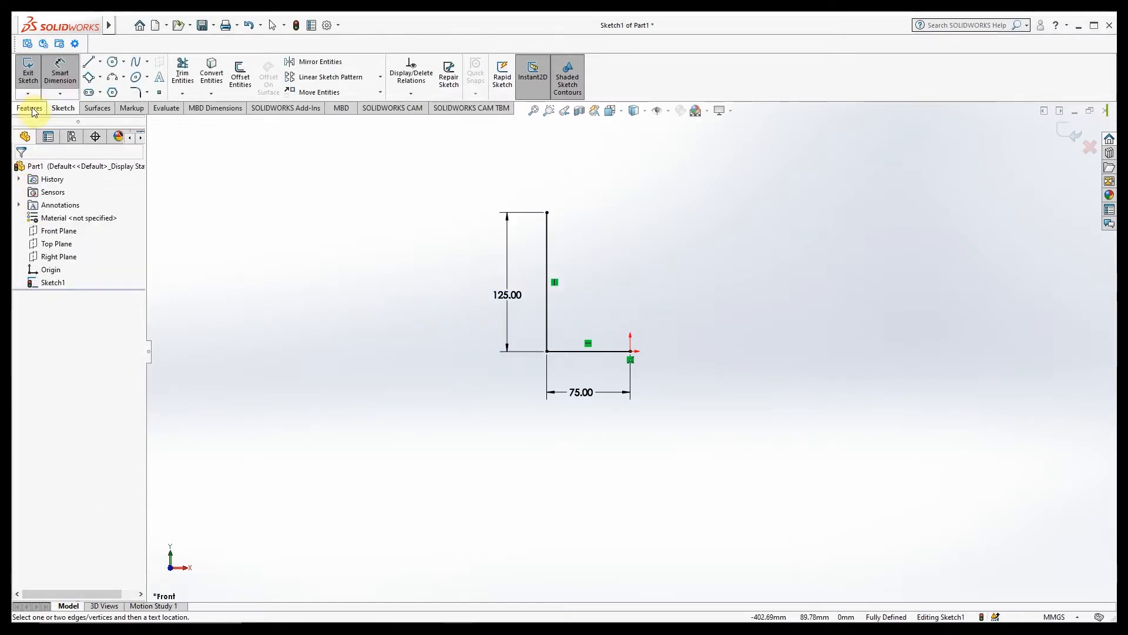
Sketch a vertical centerline from the origin up to the height of the profile's vertical line.
left_click(100, 61)
left_click(106, 92)
left_click(630, 352)
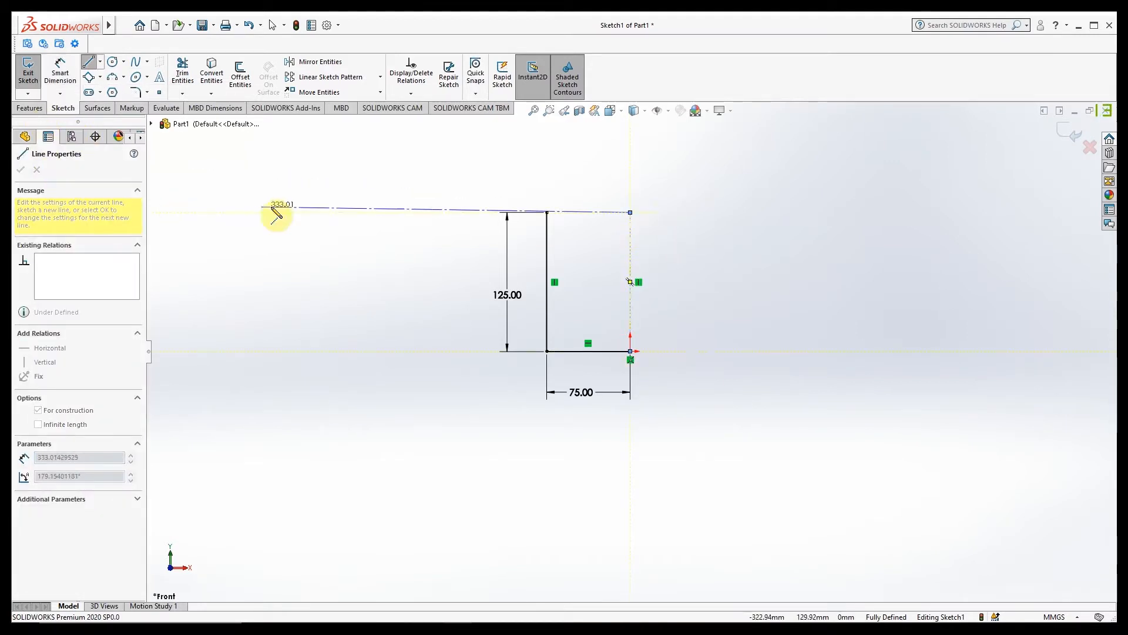
right_click(271, 207)
left_click(310, 212)
Create a revolved surface by turning the L-shaped profile 360 degrees about the vertical centerline.
left_click(31, 108)
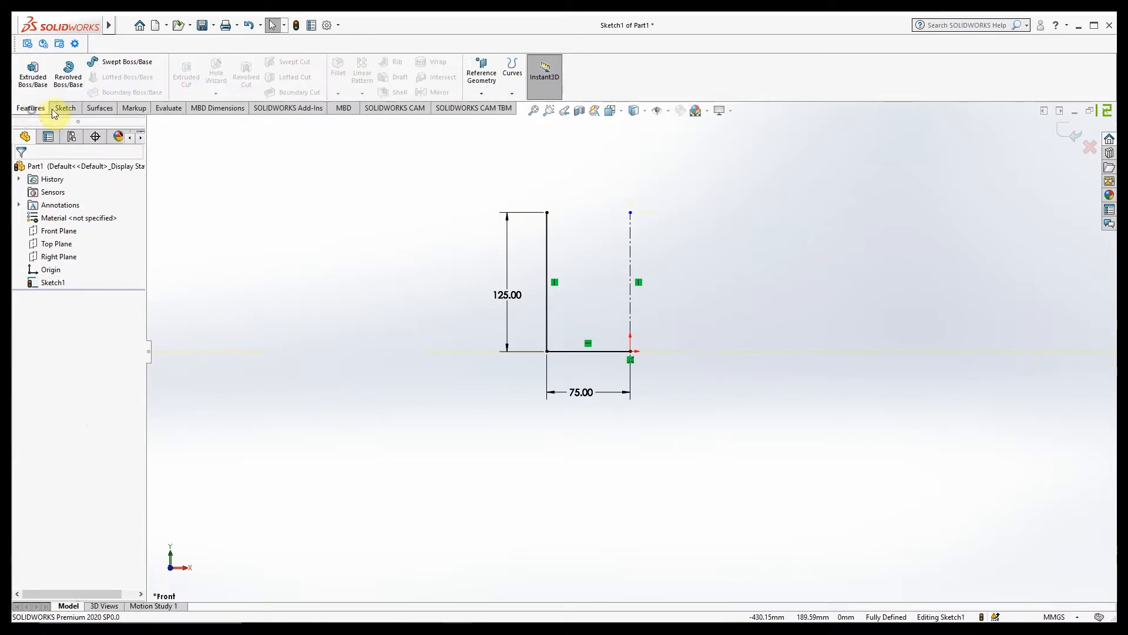
left_click(99, 110)
left_click(66, 75)
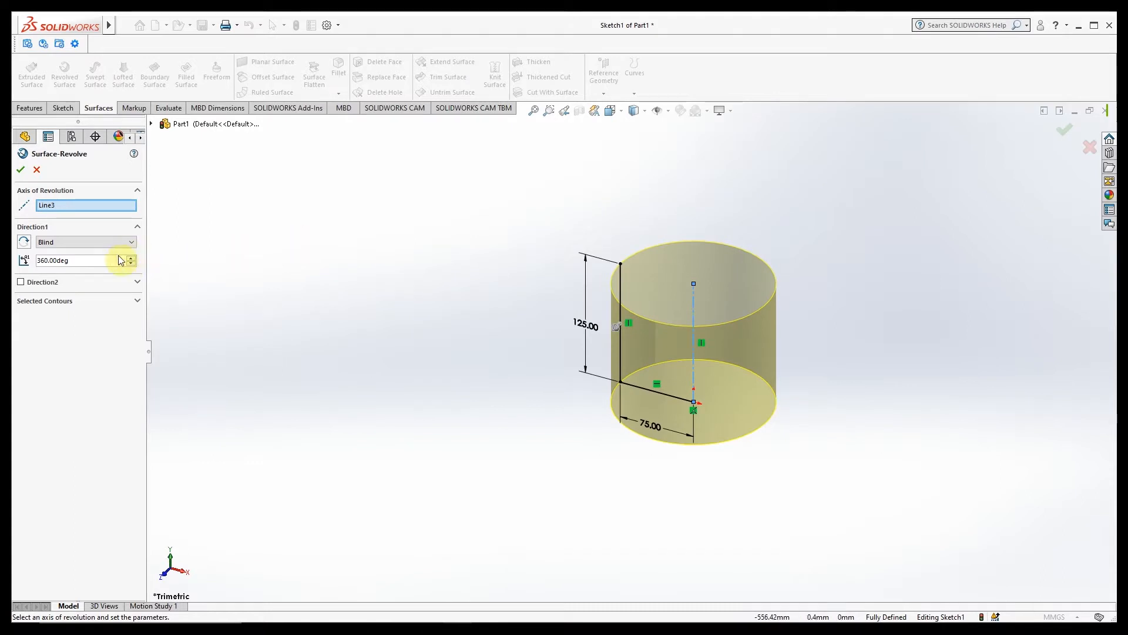
left_click(21, 169)
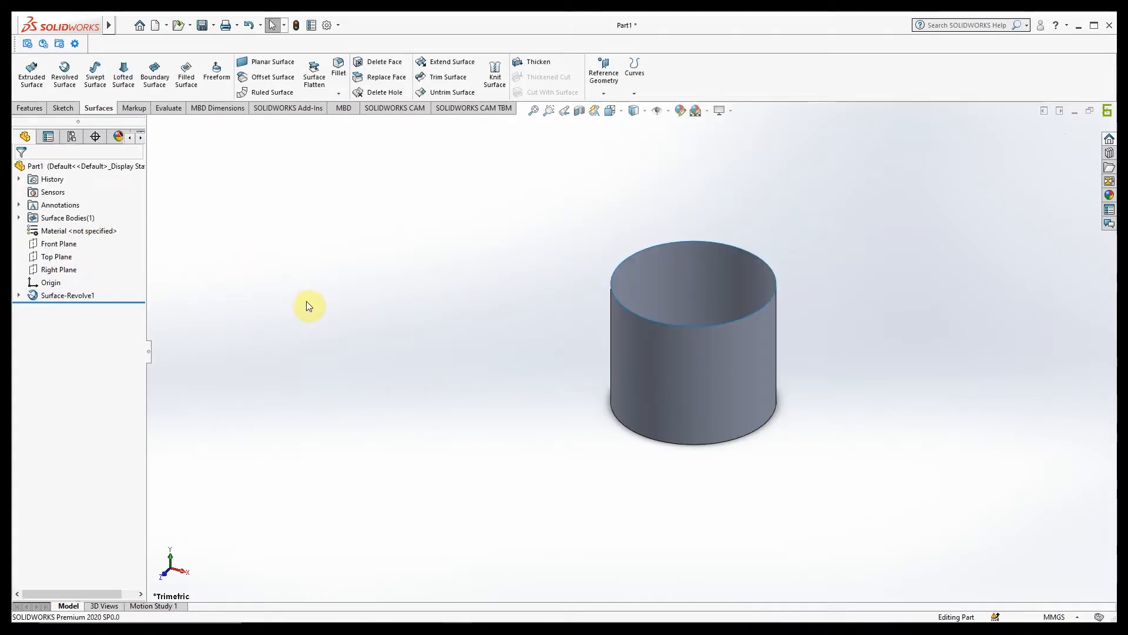
Fillet the bottom circular edge of the revolved surface with a symmetric 10 mm radius.
scroll(782, 415, "down", 1)
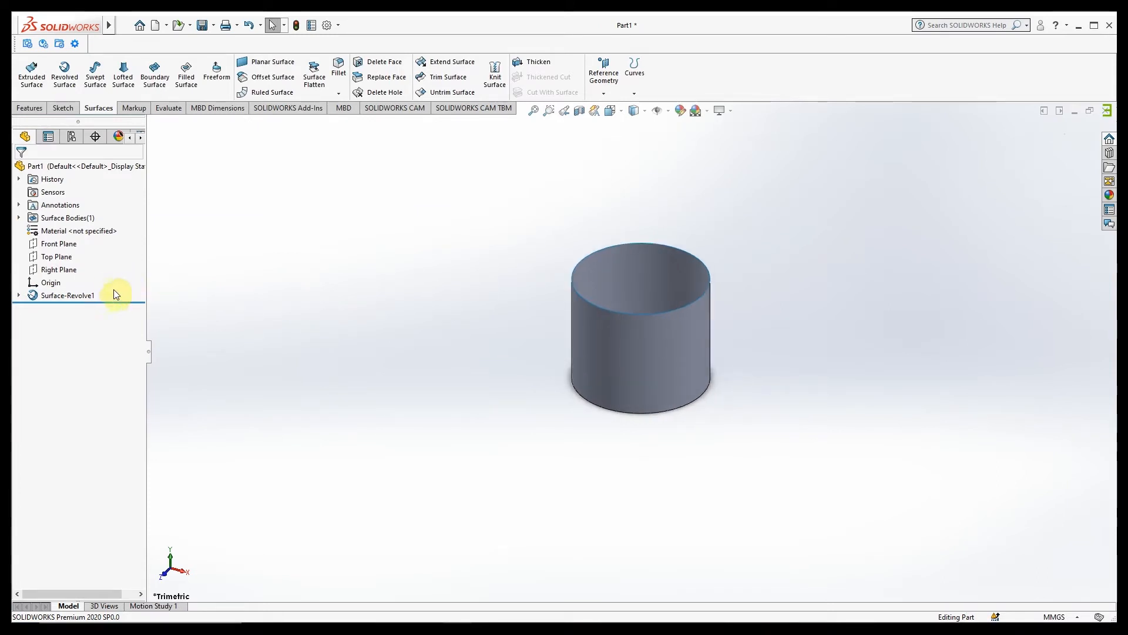
left_click(85, 296)
left_click(266, 348)
left_click(338, 68)
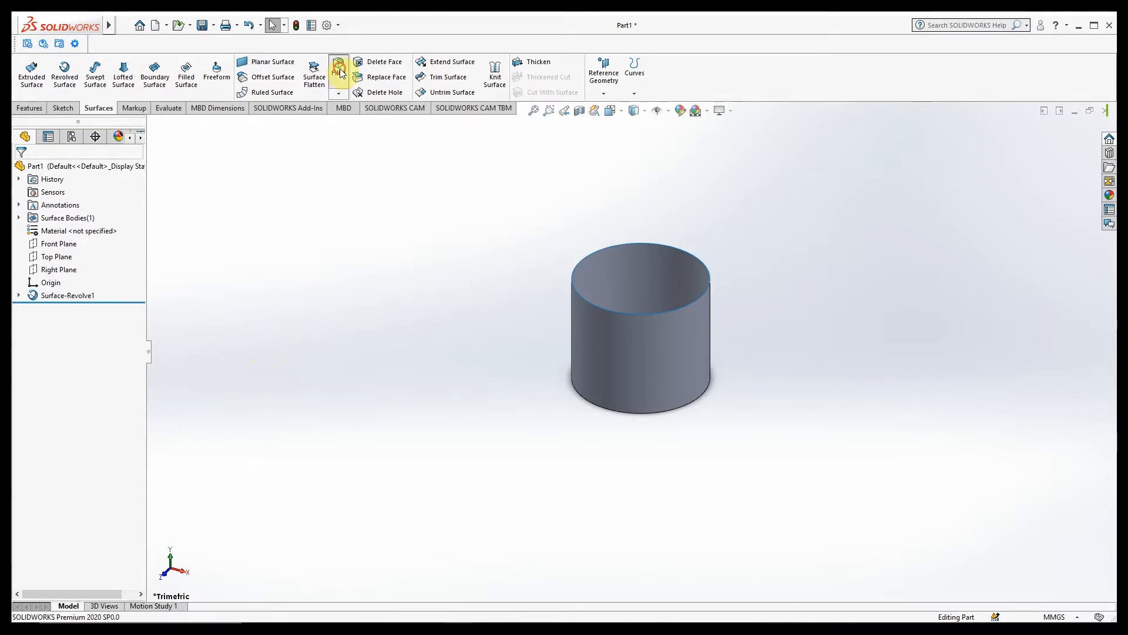
left_click(587, 400)
middle_click_drag(471, 426, 470, 365)
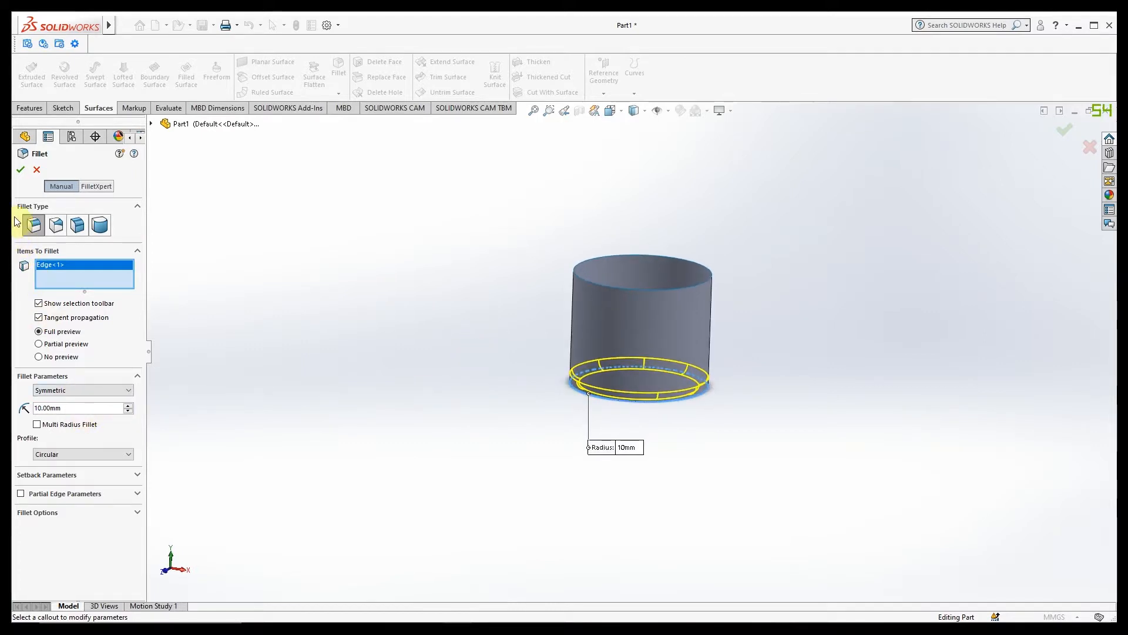
left_click(20, 171)
middle_click_drag(390, 395, 483, 452)
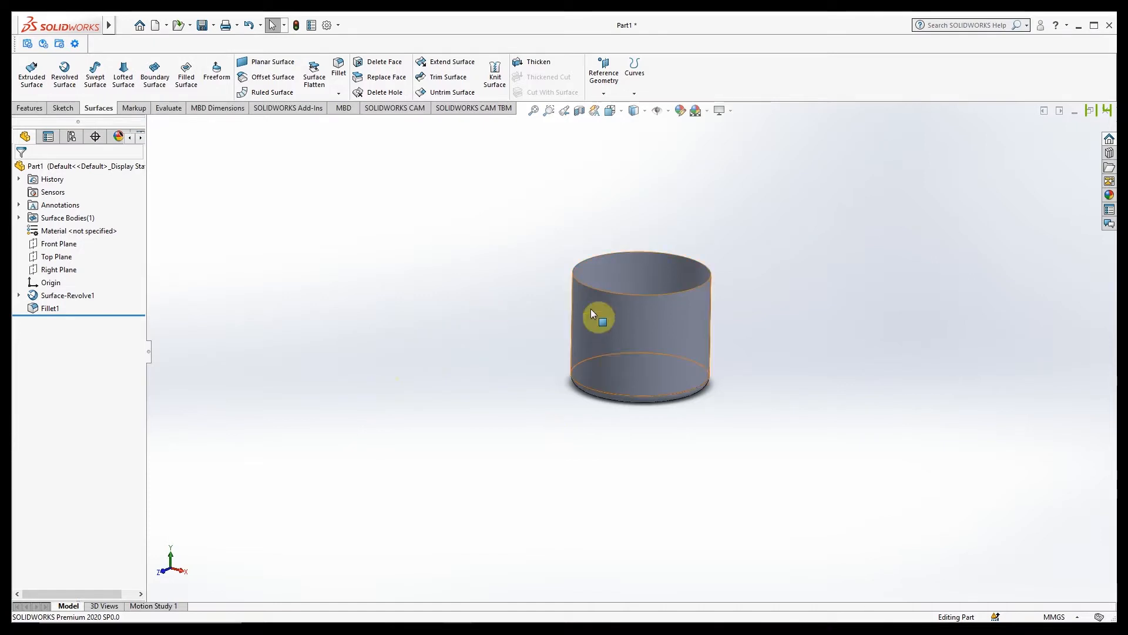
left_click(611, 338)
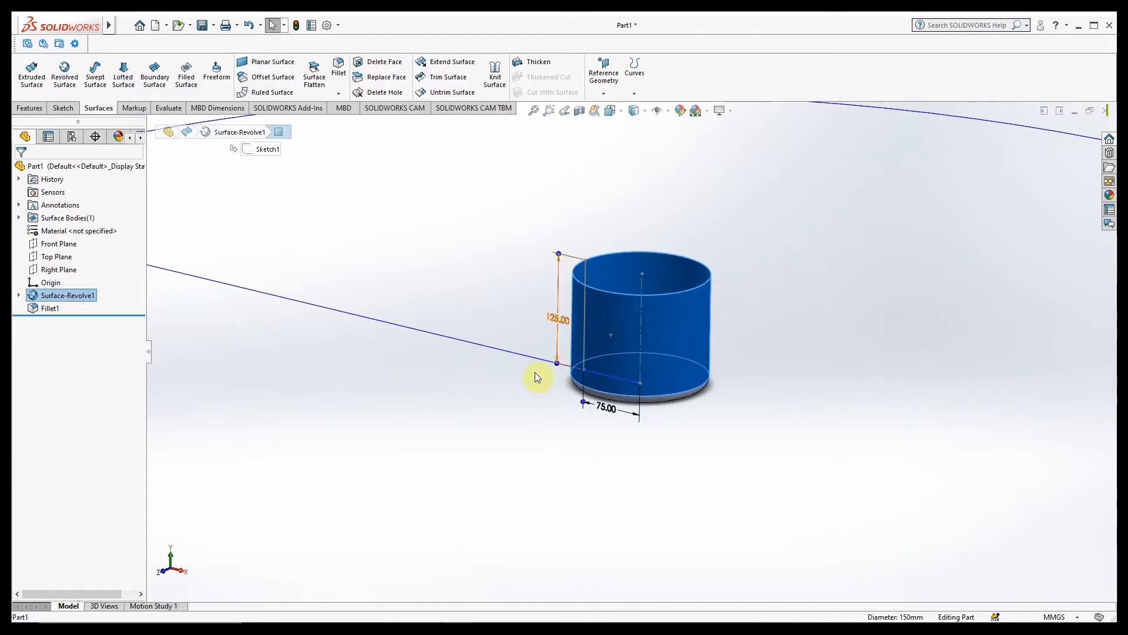
left_click(463, 405)
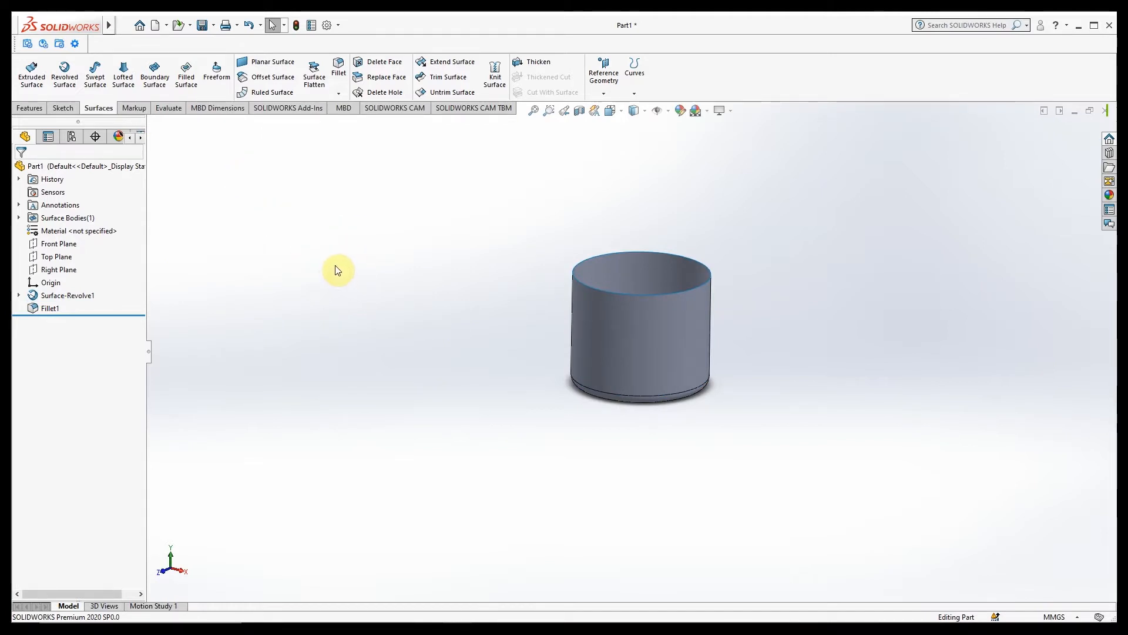
Thicken the filleted cup surface on one side to a wall thickness of 3 mm.
left_click(520, 66)
left_click(614, 312)
double_click(74, 280)
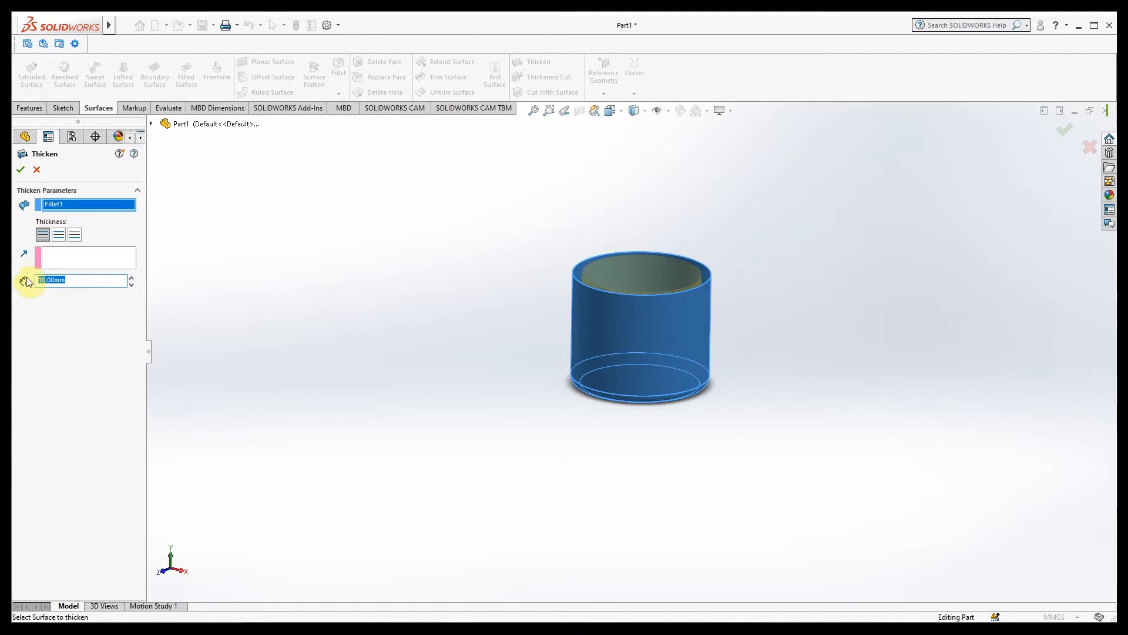
type("2")
key("Return")
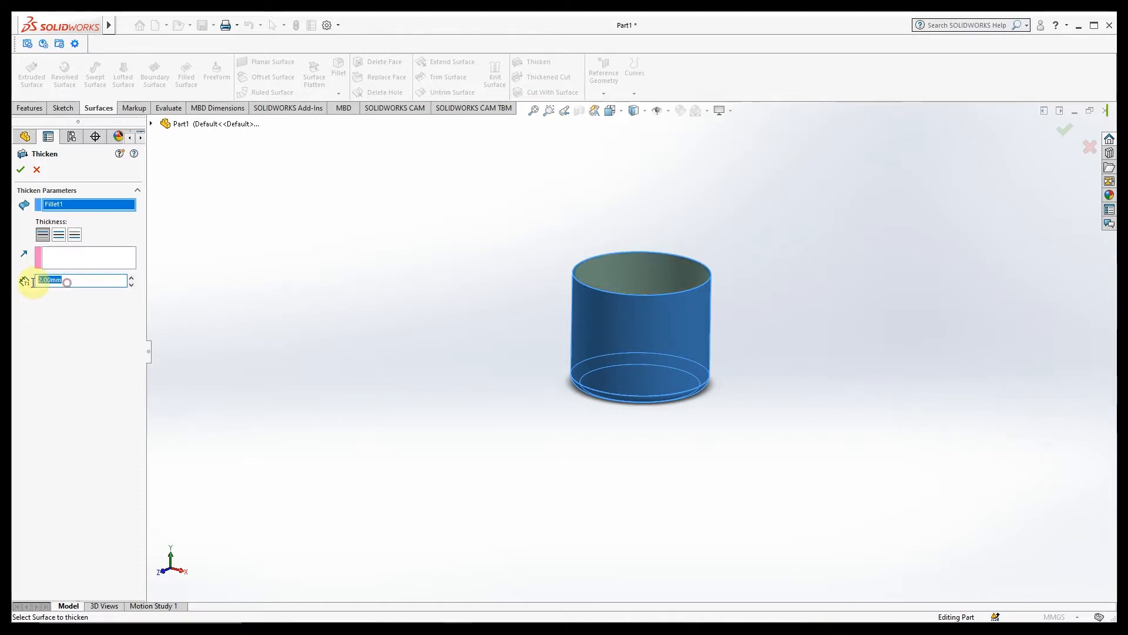
type("3")
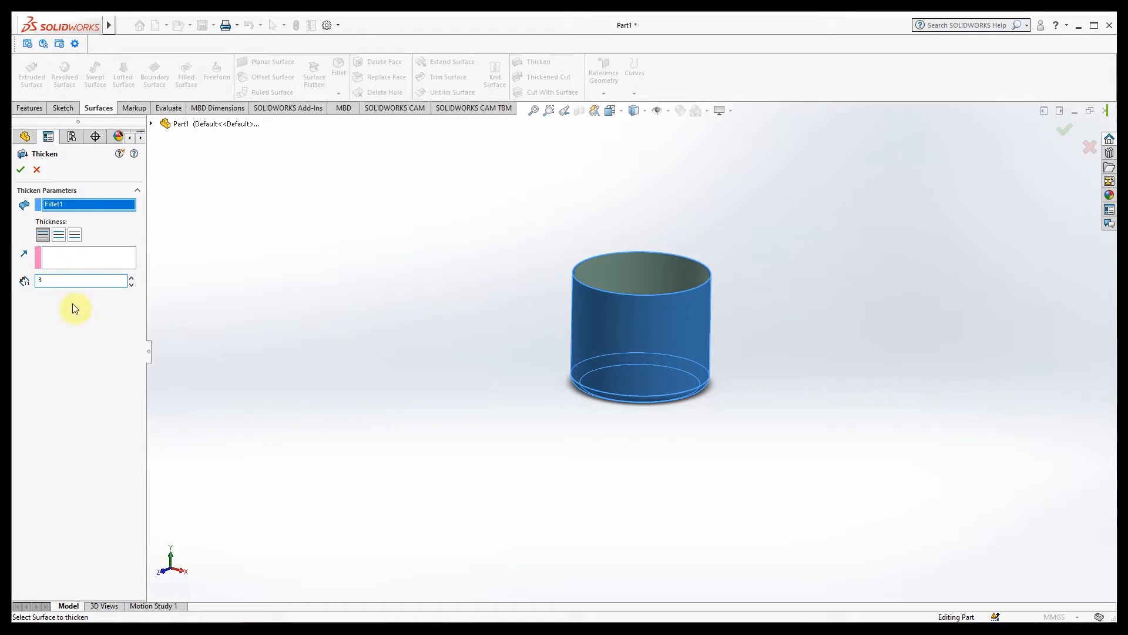
scroll(588, 284, "down", 3)
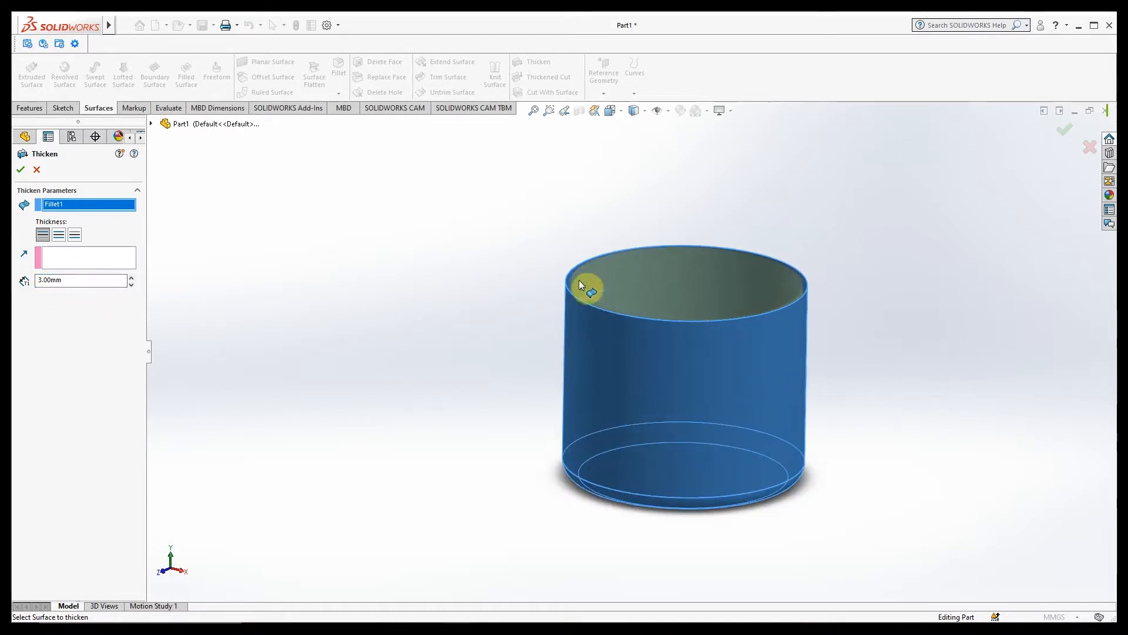
left_click(20, 170)
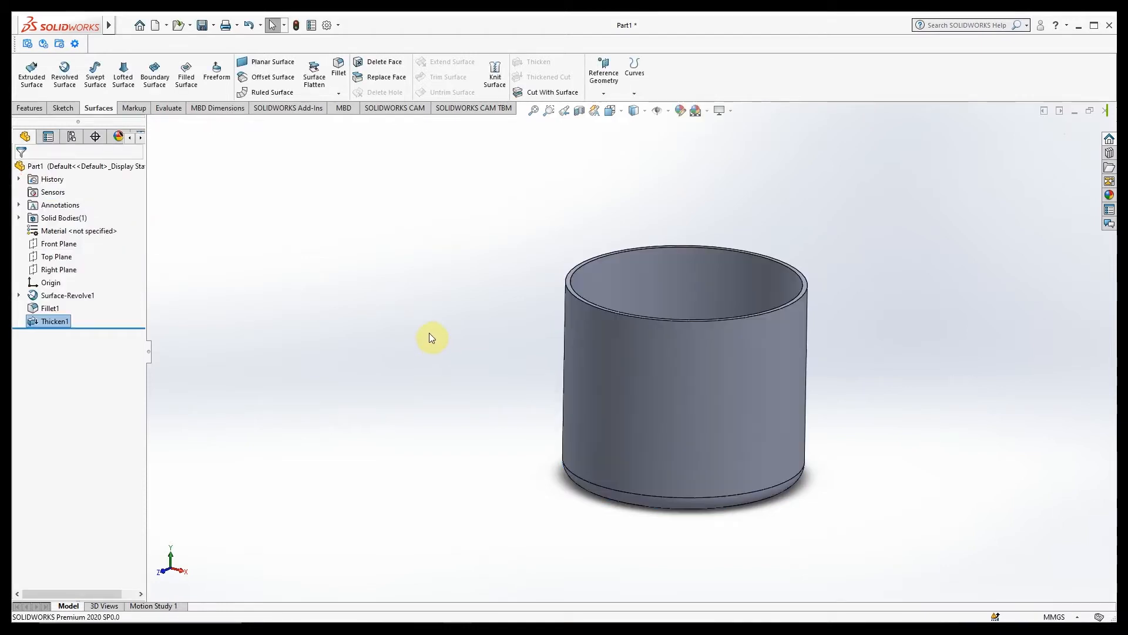
Edit the Thicken feature and set its wall thickness to 5 mm.
scroll(431, 323, "up", 1)
scroll(432, 323, "up", 1)
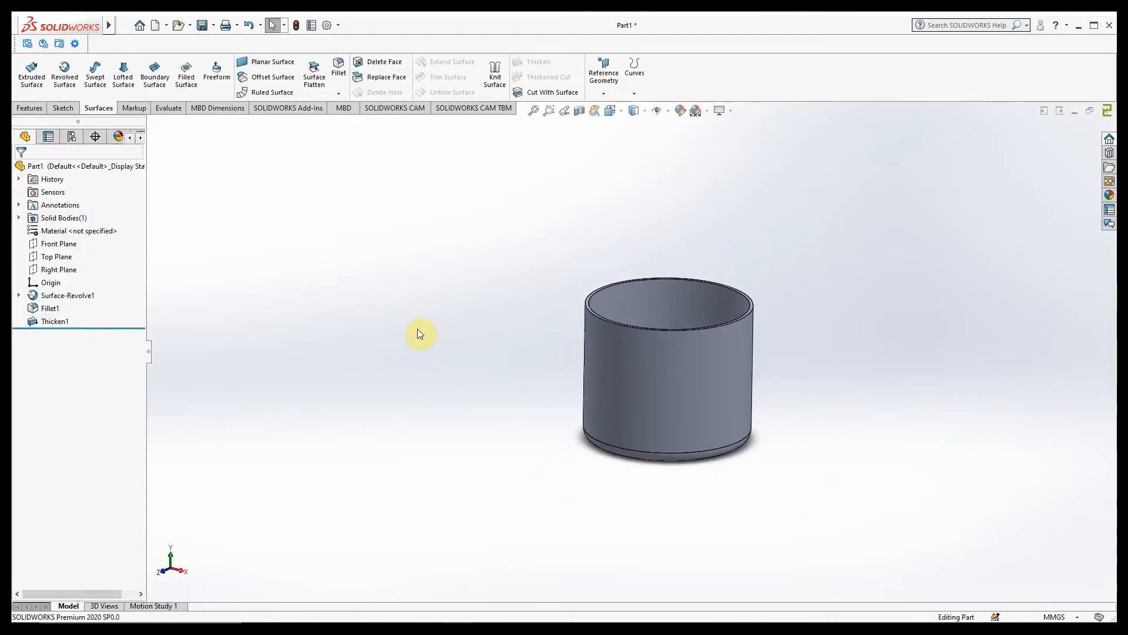
left_click(54, 321)
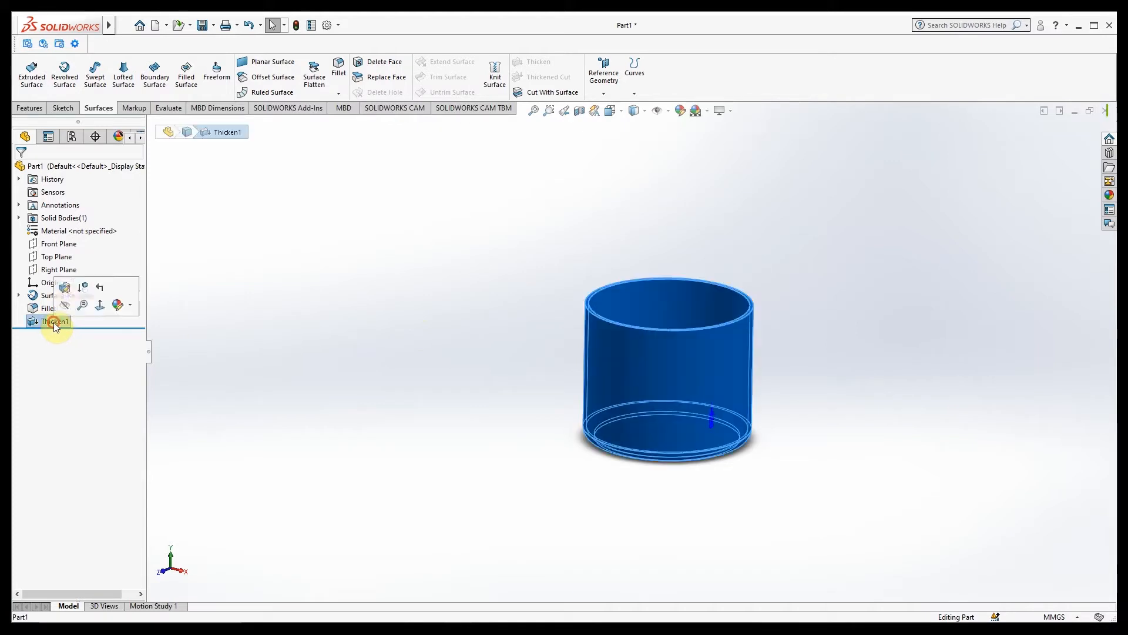
left_click(65, 287)
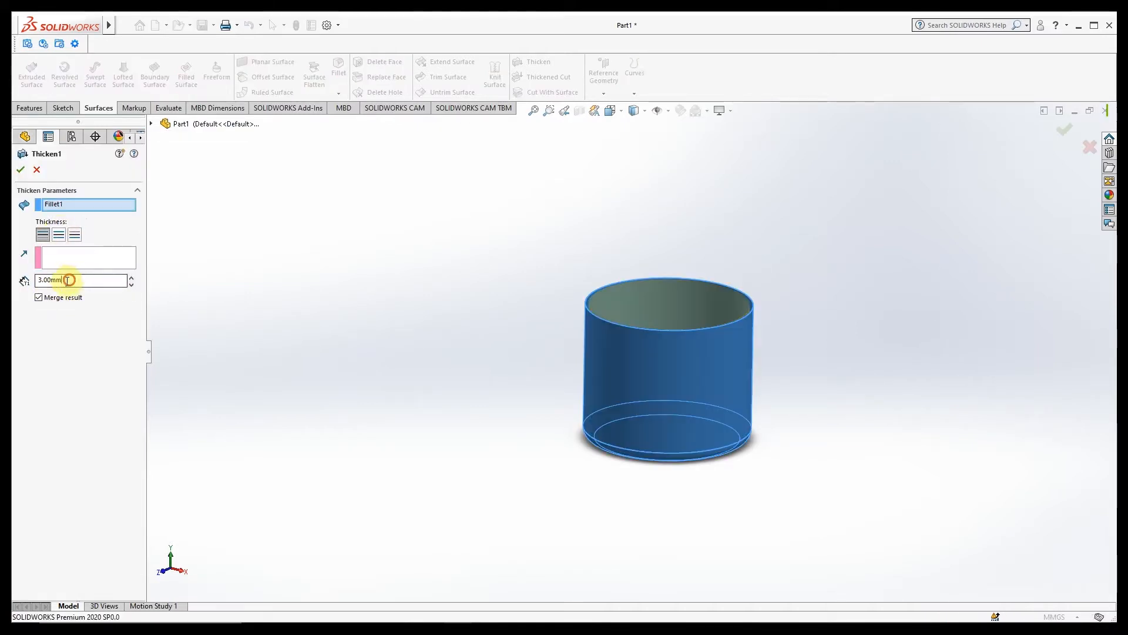
type("5")
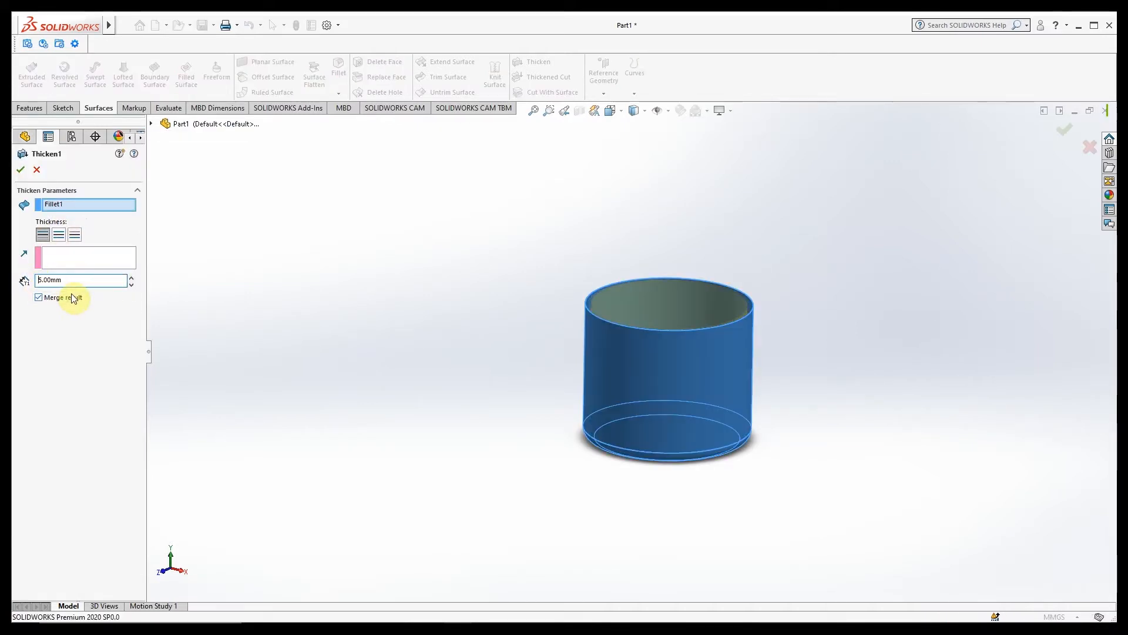
left_click(26, 173)
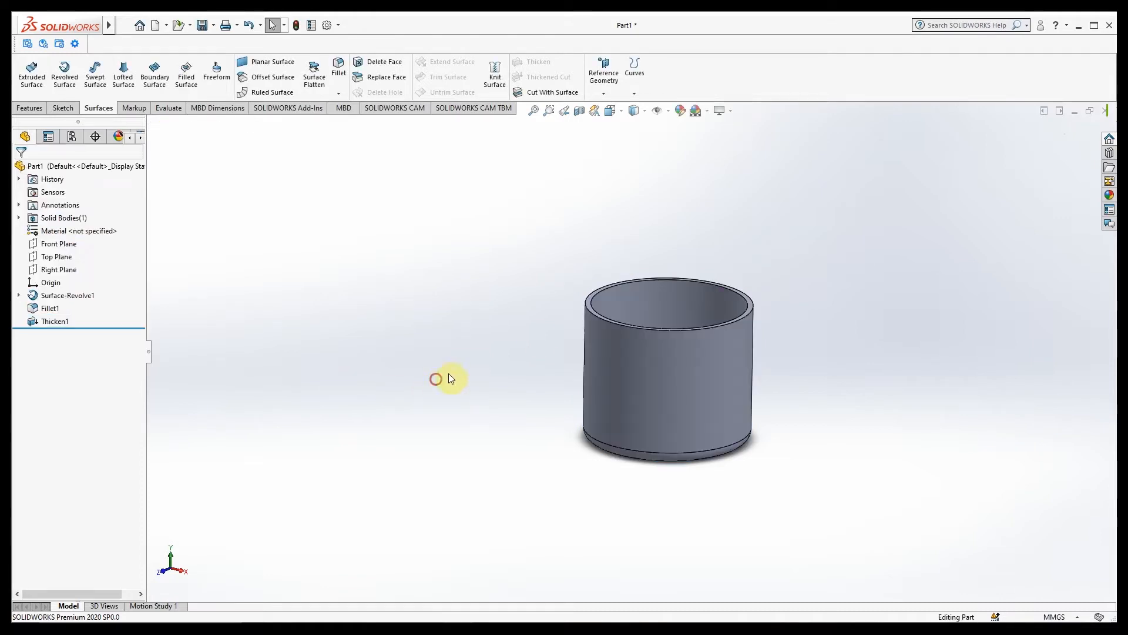
Edit the Thicken feature again and set its wall thickness to 7.5 mm.
middle_click_drag(451, 373, 457, 413)
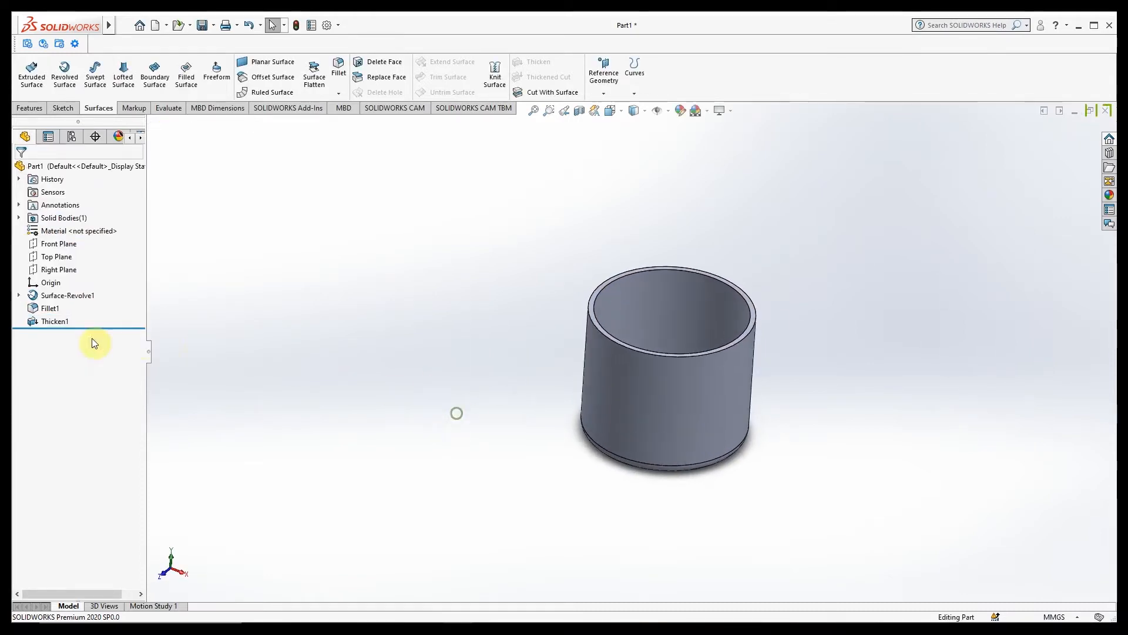
left_click(65, 321)
left_click(78, 289)
left_click(68, 280)
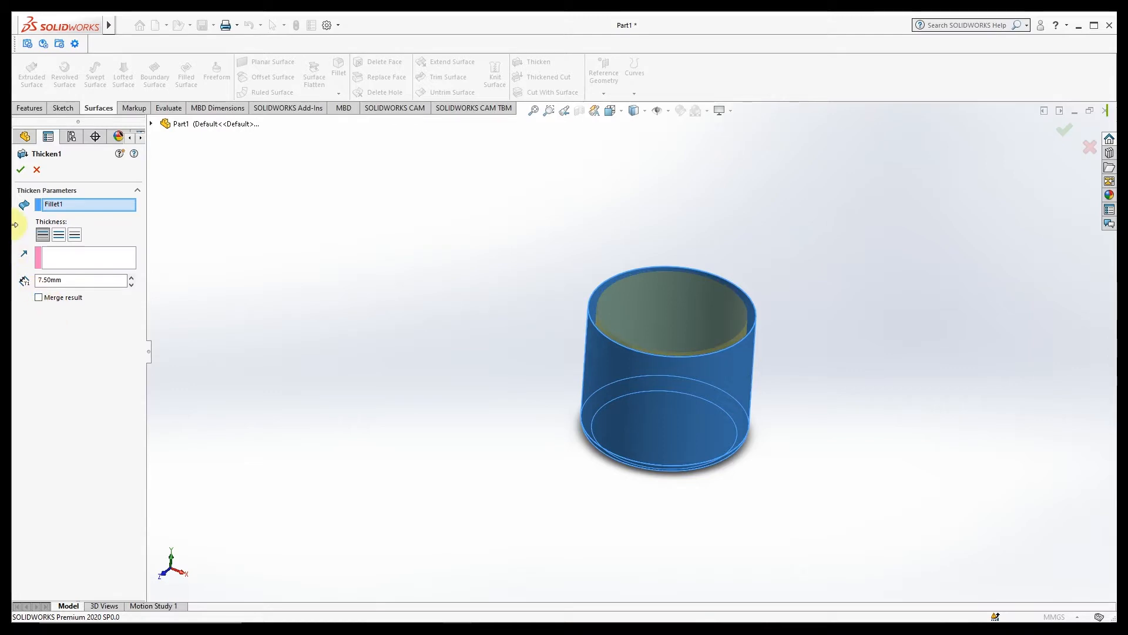
left_click(20, 170)
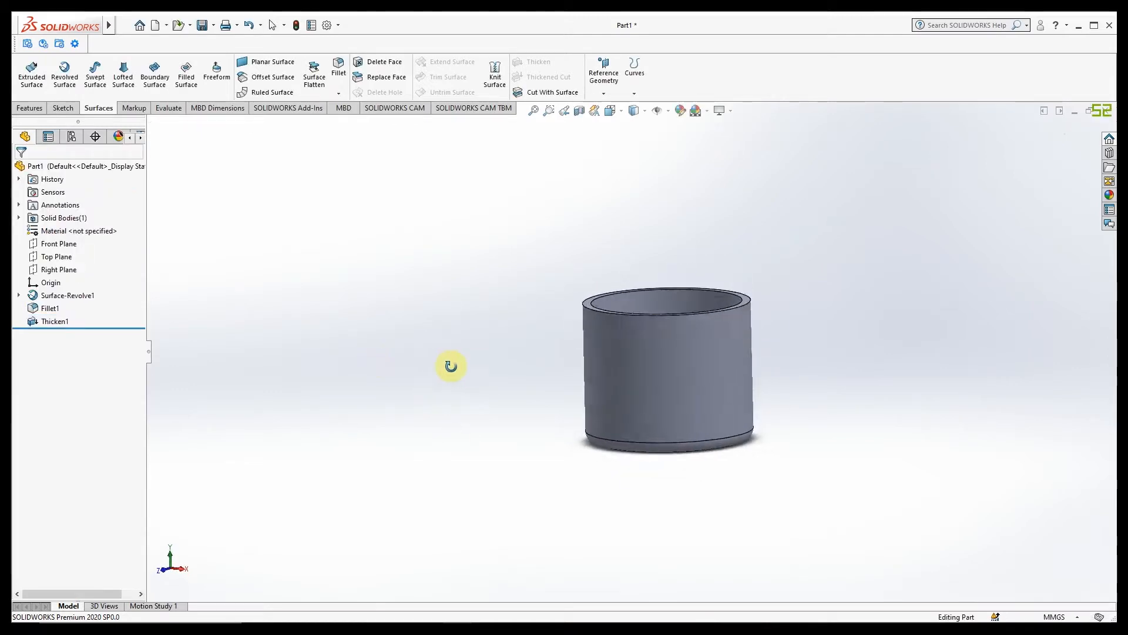
middle_click_drag(440, 525, 434, 360)
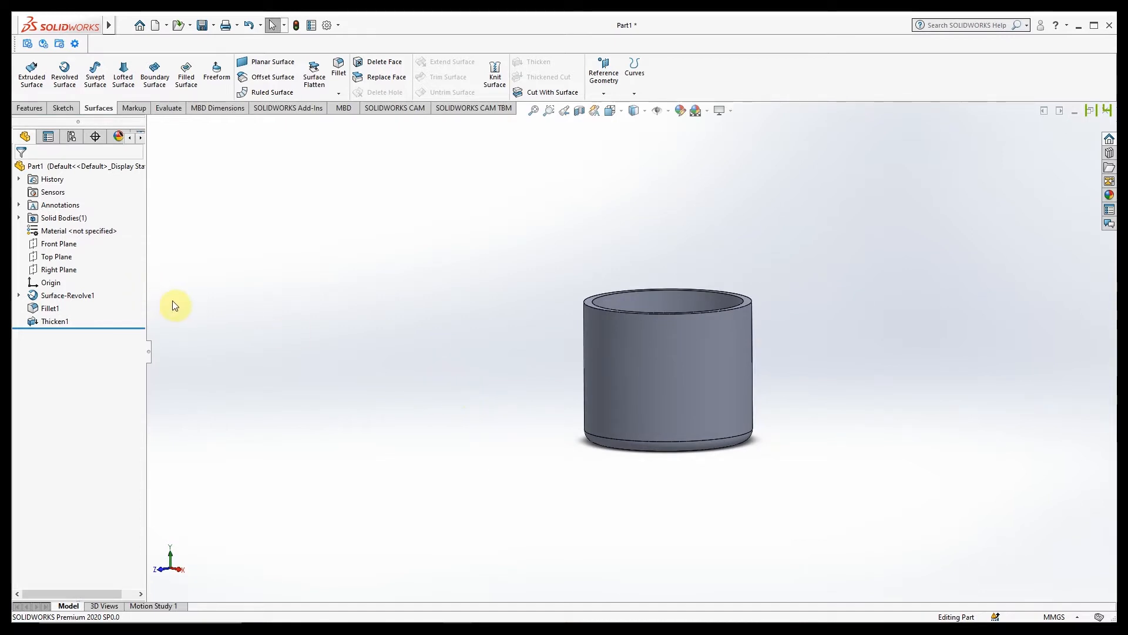
Start a sketch on the Front Plane and view the cup straight from the front.
left_click(56, 244)
left_click(69, 226)
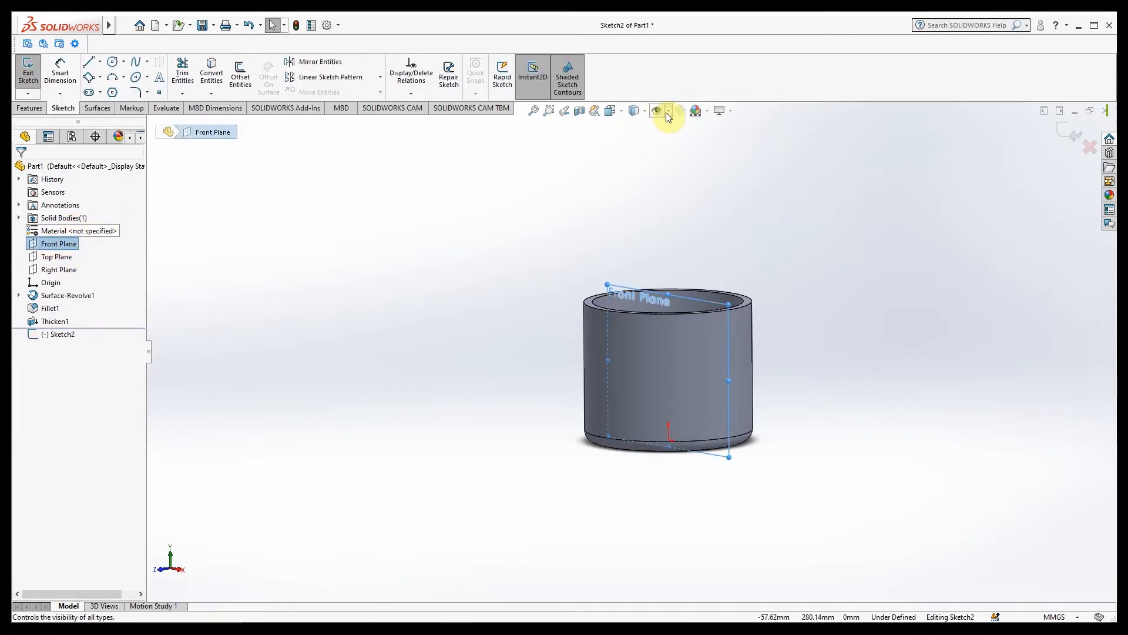
left_click(616, 111)
left_click(413, 401)
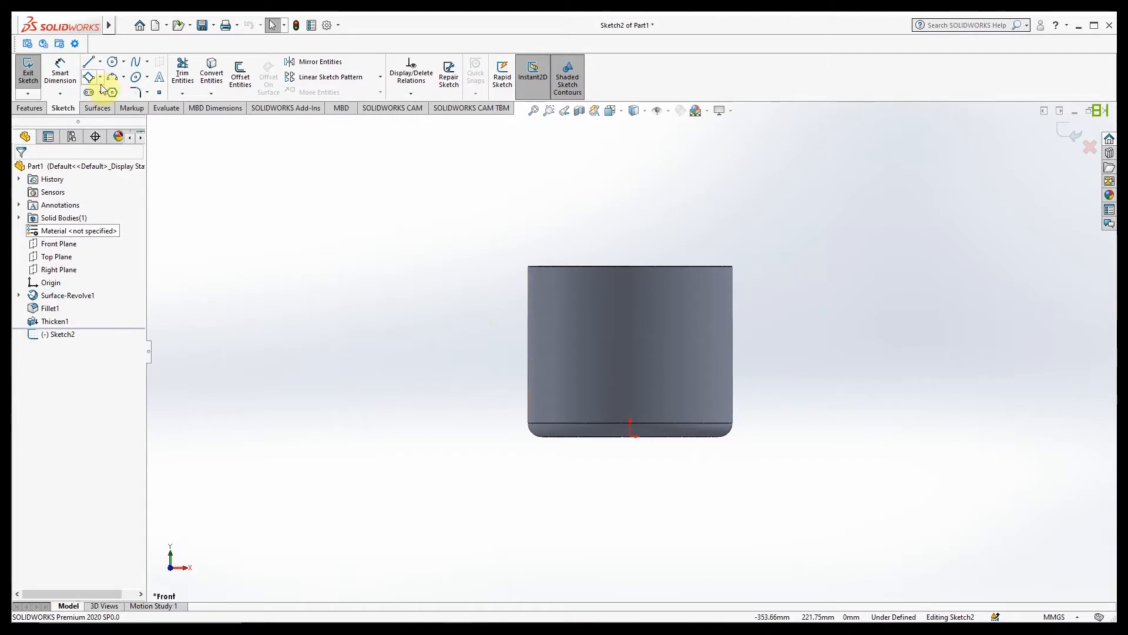
Sketch an outward half-circle 3 Point Arc of about 6.5 mm radius on the cup's left side, starting at the upper rim corner.
left_click(112, 62)
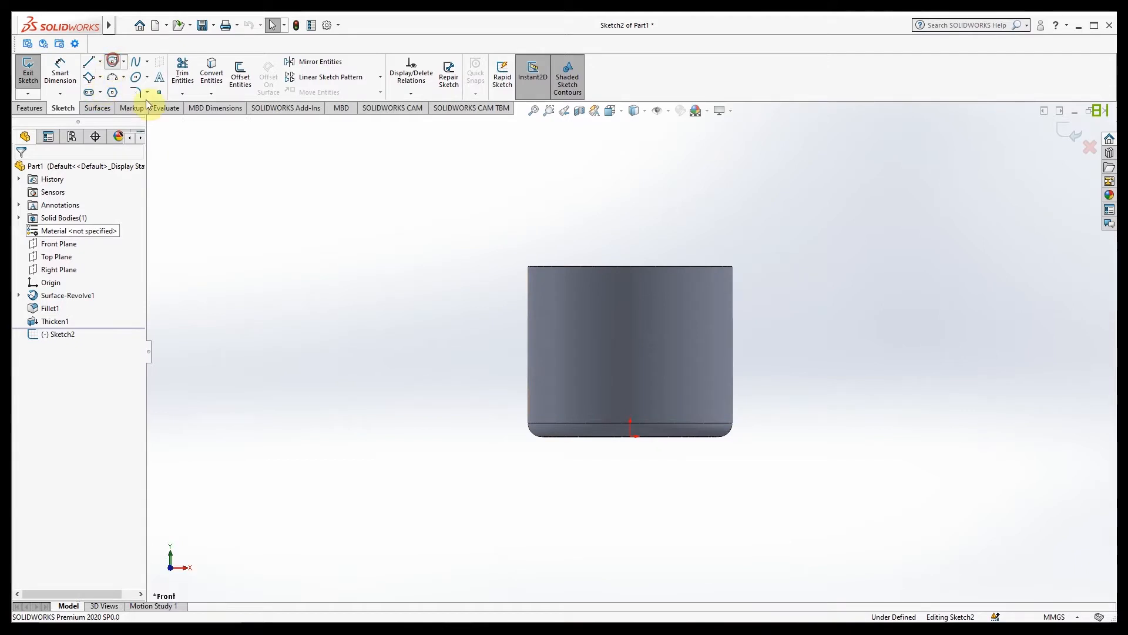
scroll(531, 270, "down", 1)
left_click(112, 77)
left_click(534, 270)
left_click(535, 292)
left_click(523, 281)
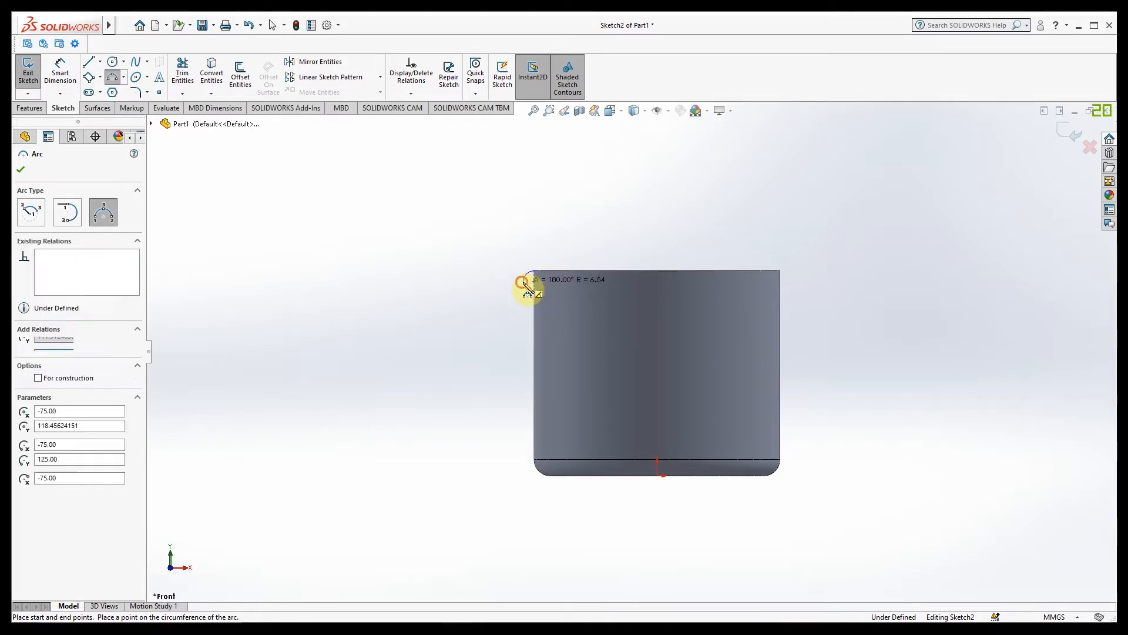
right_click(423, 225)
left_click(456, 221)
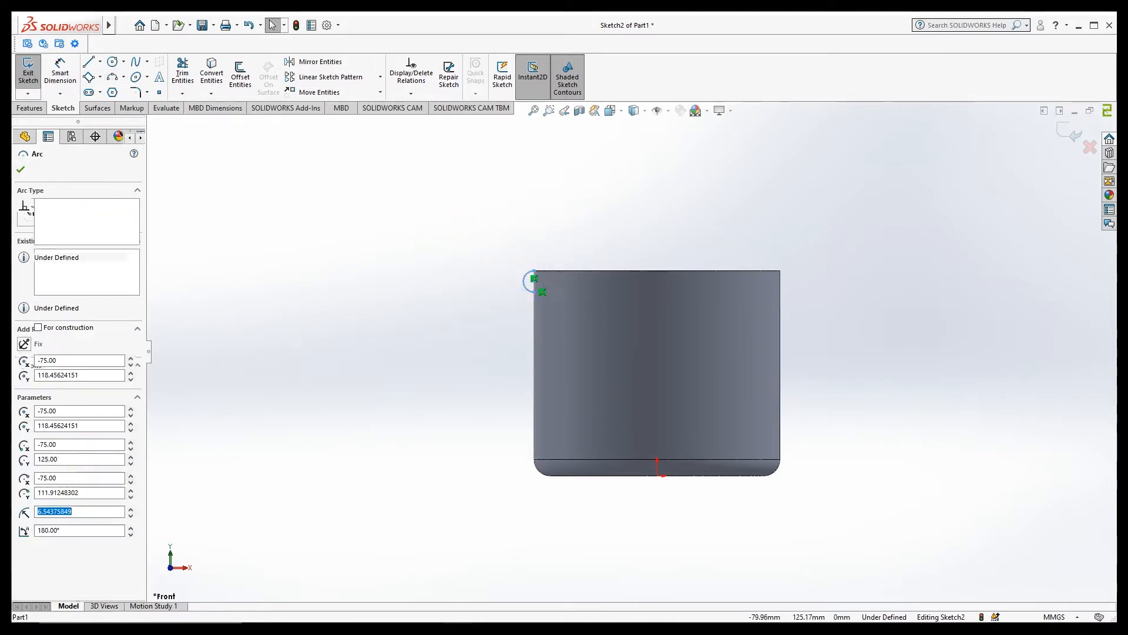
Add a relation tying the arc's upper endpoint to the cup's top rim edge.
left_click(550, 271, "ctrl")
left_click(584, 222)
left_click(478, 237)
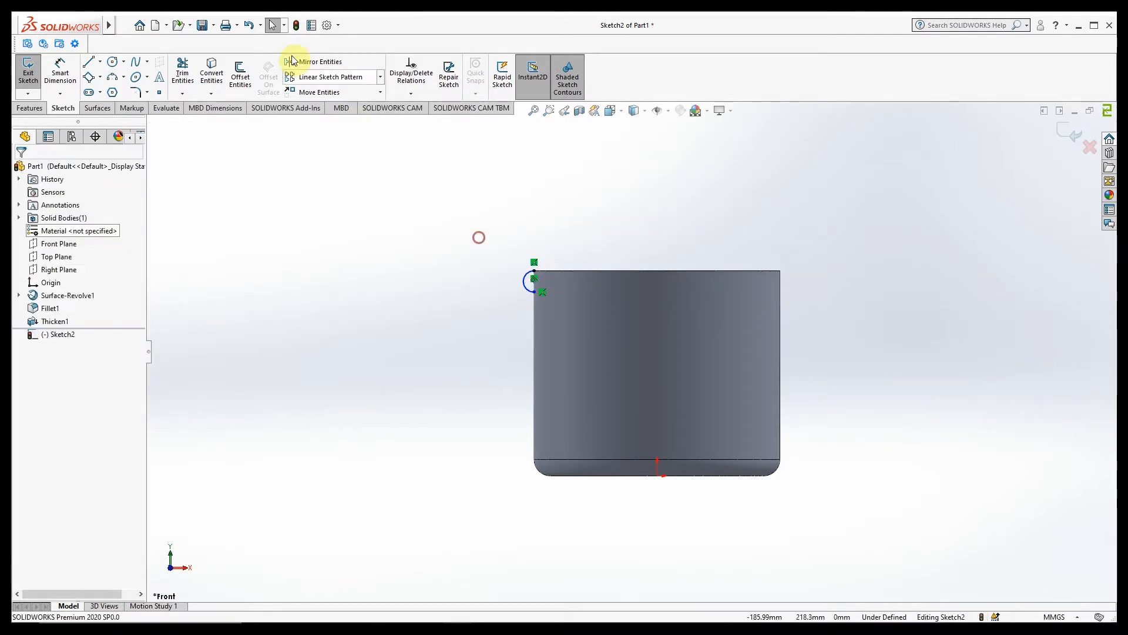
Close the half-circle arc with a vertical line about 13 mm long between its two endpoints.
left_click(60, 71)
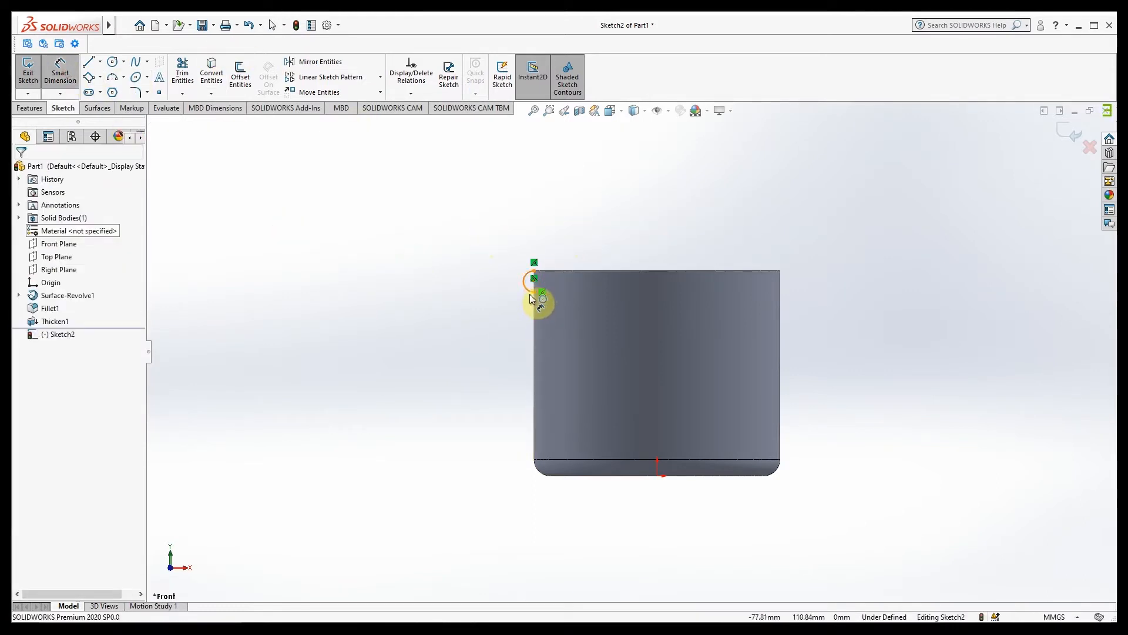
left_click(88, 61)
left_click(534, 271)
left_click(533, 292)
Dimension the vertical line closing the half-circle rim profile at 10 mm.
left_click(63, 67)
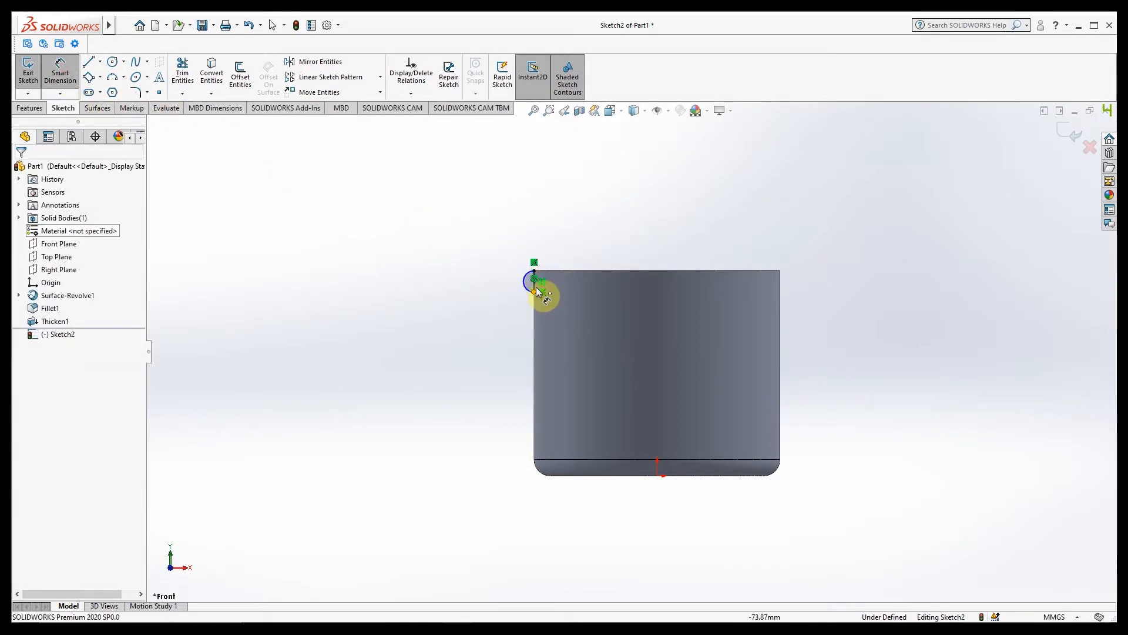
scroll(536, 282, "down", 2)
left_click(553, 300)
left_click(491, 296)
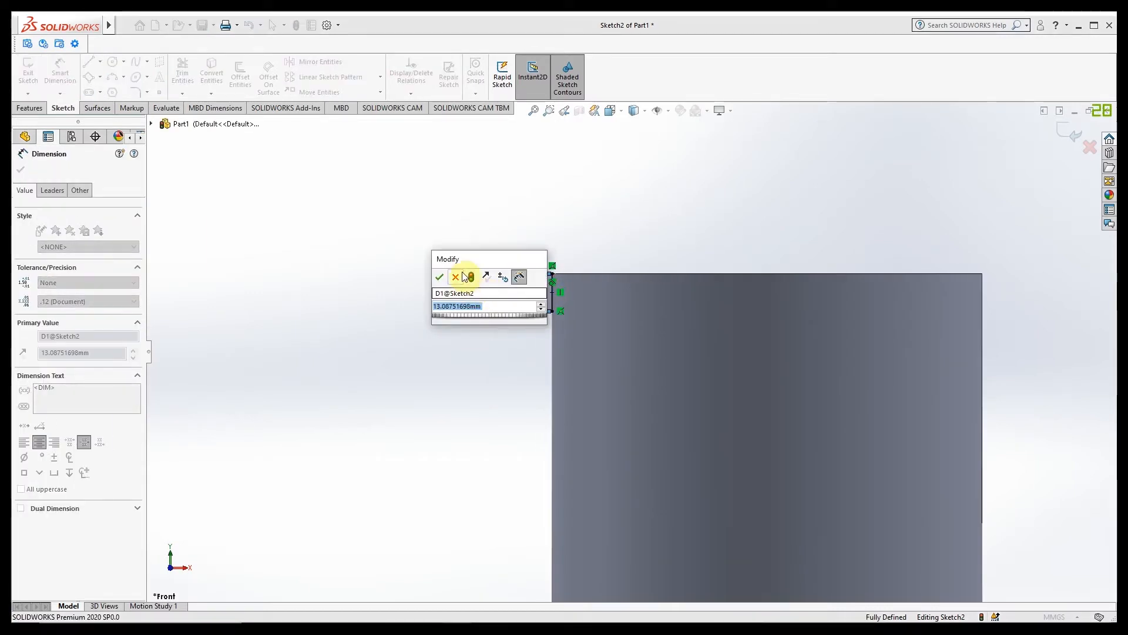
type("10")
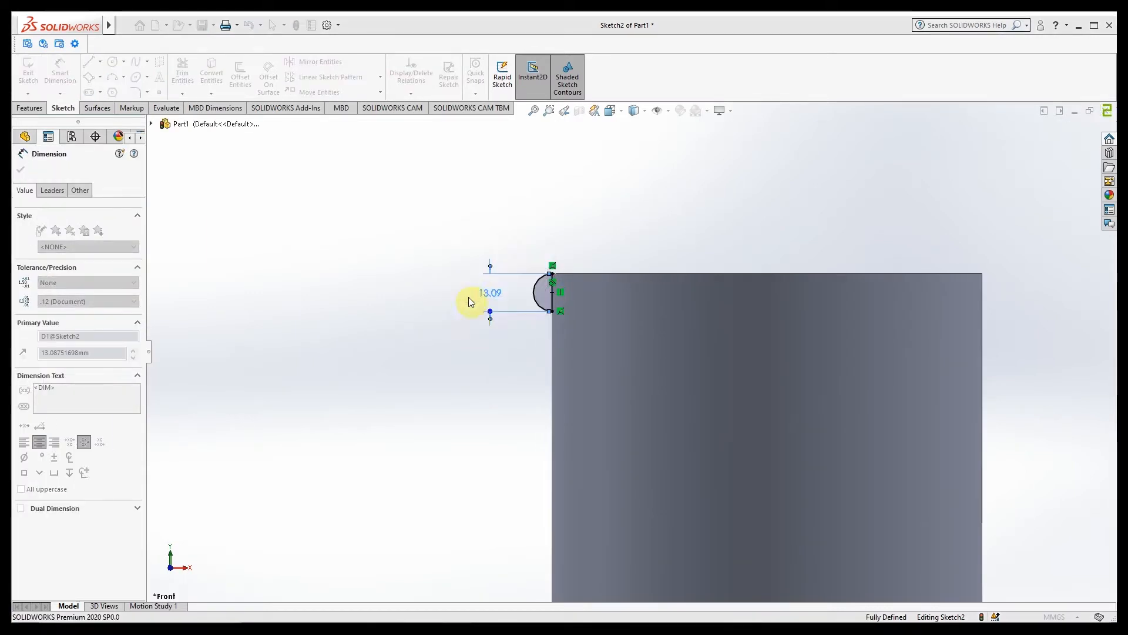
key("Return")
scroll(471, 333, "up", 4)
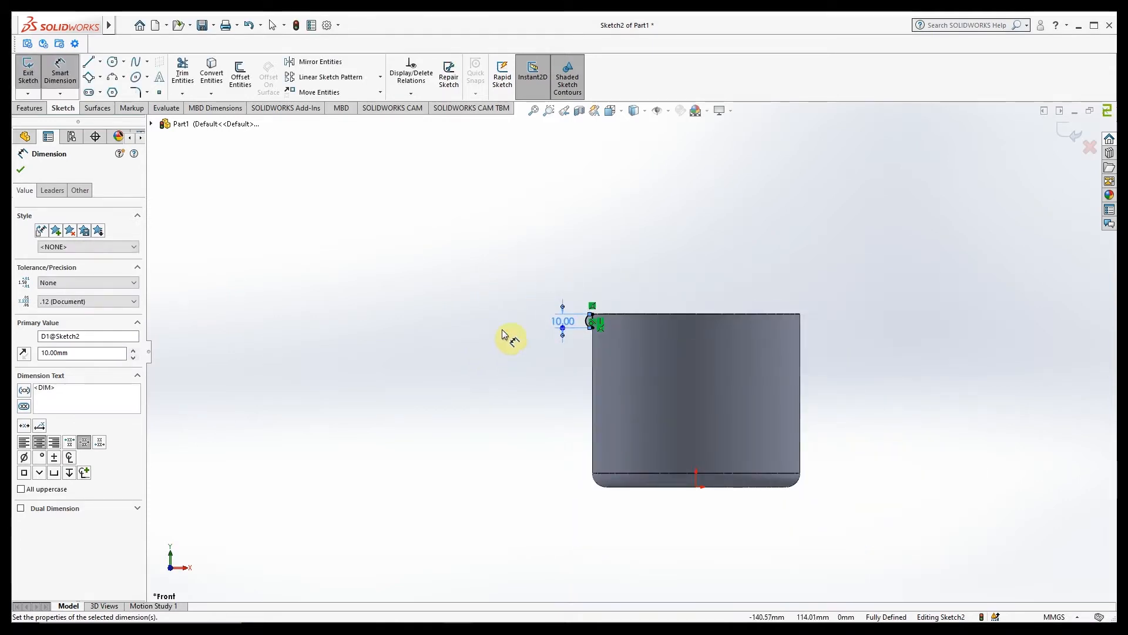
Set the rim profile's vertical line dimension to 7.5 mm.
double_click(562, 321)
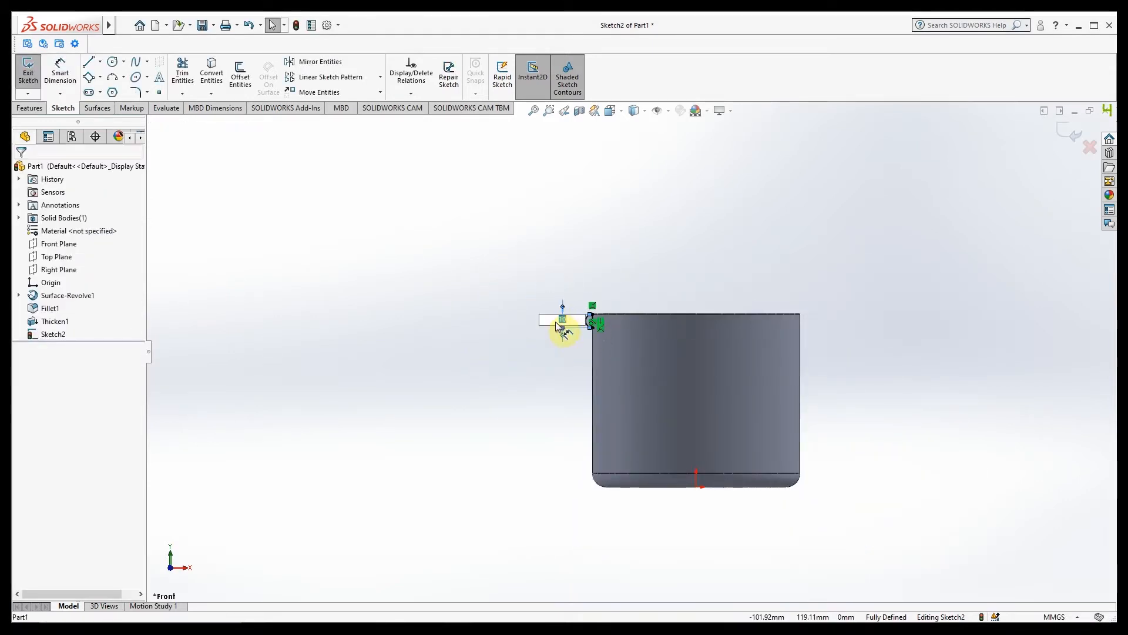
type("7.5")
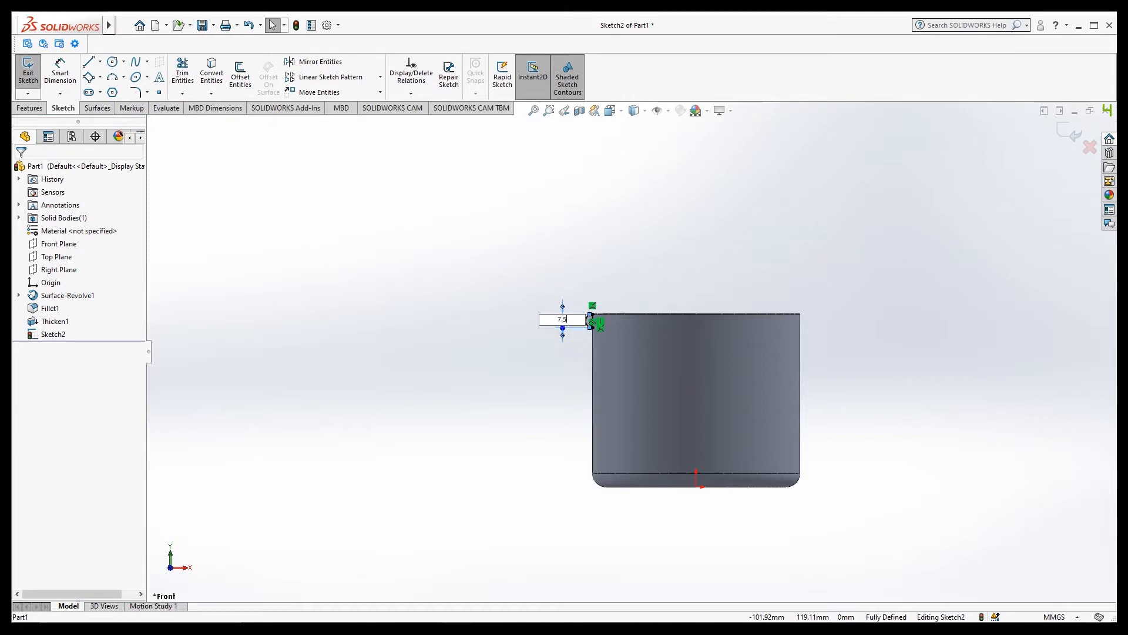
key("Return")
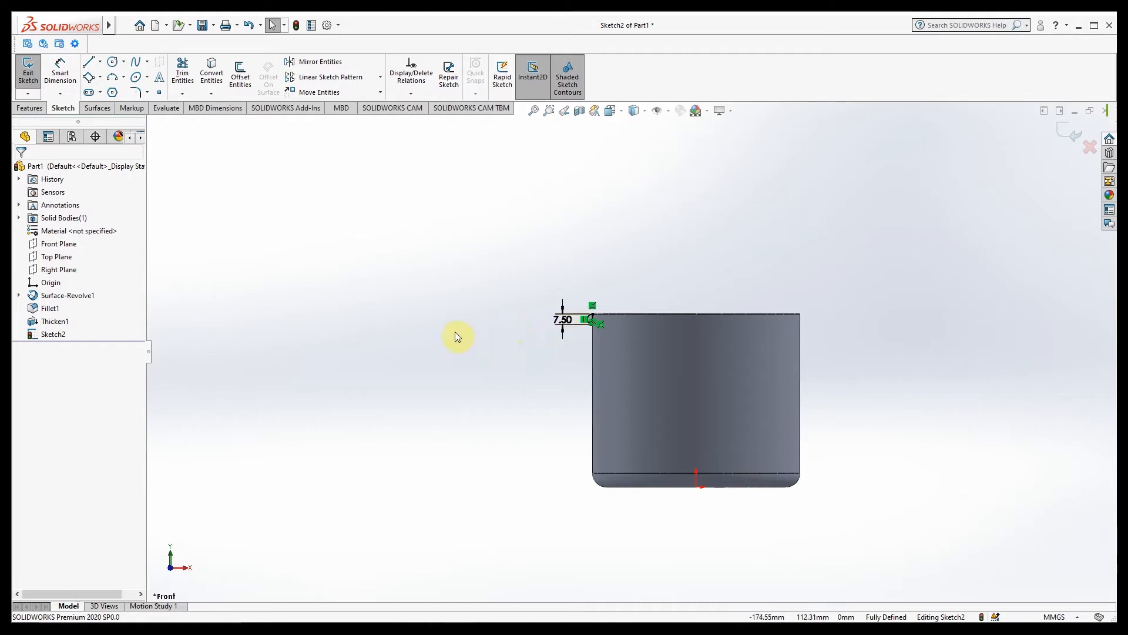
Draw a vertical centerline through the middle of the cup from the origin up to the top rim edge.
left_click(35, 114)
left_click(69, 110)
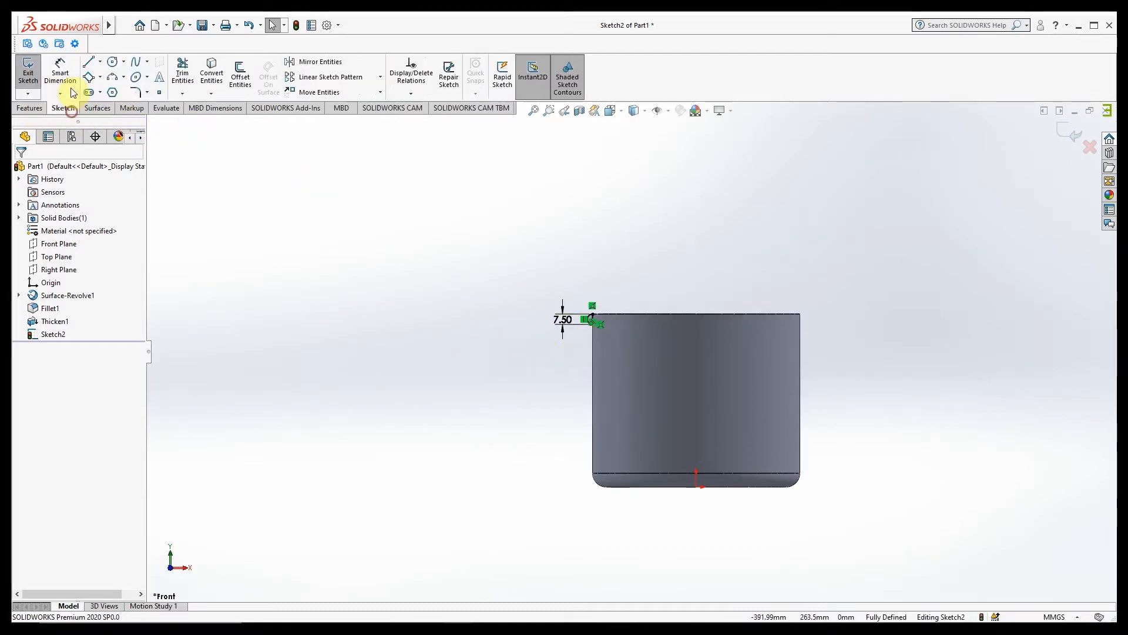
left_click(100, 61)
left_click(109, 90)
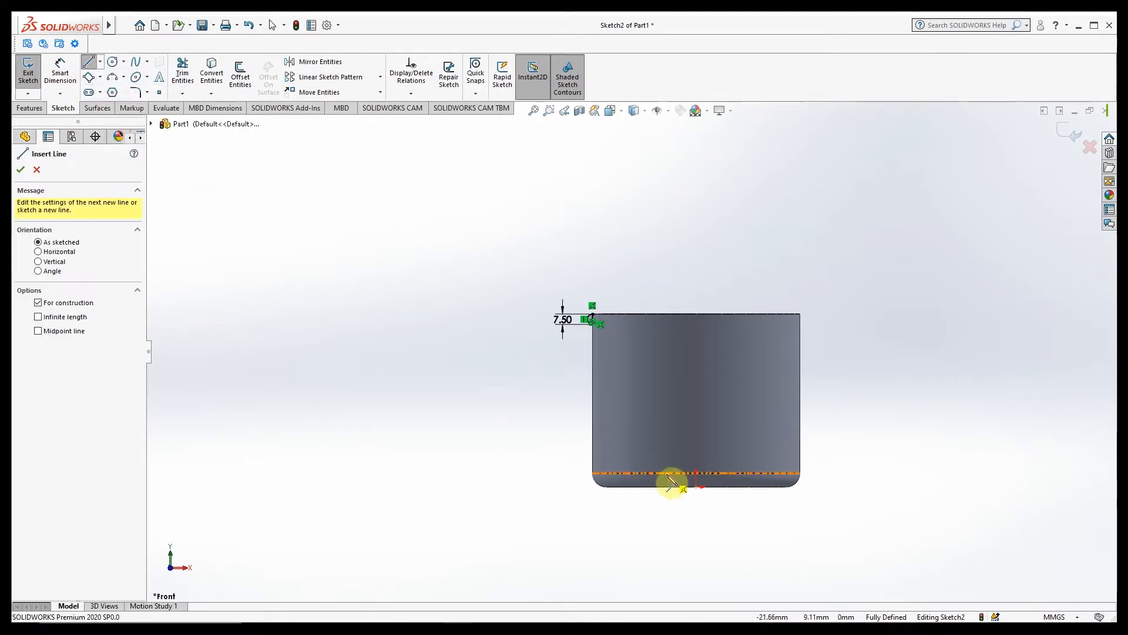
left_click(696, 473)
left_click(696, 314)
right_click(461, 259)
left_click(469, 262)
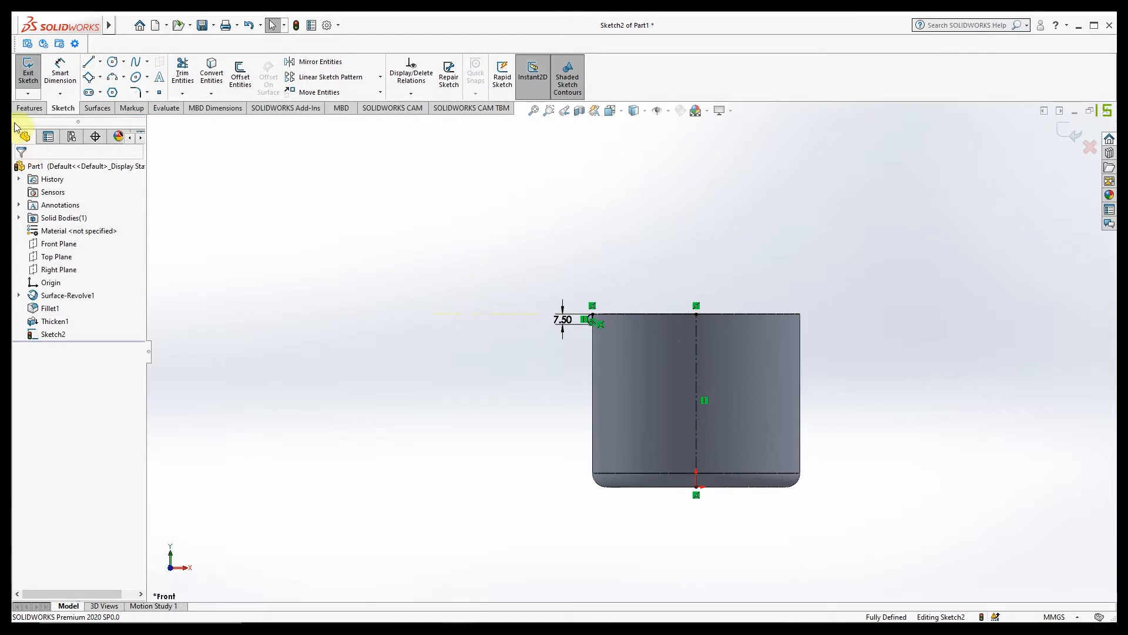
Revolve the half-round rim profile 360 degrees about the centerline as a boss merged with the cup.
left_click(30, 108)
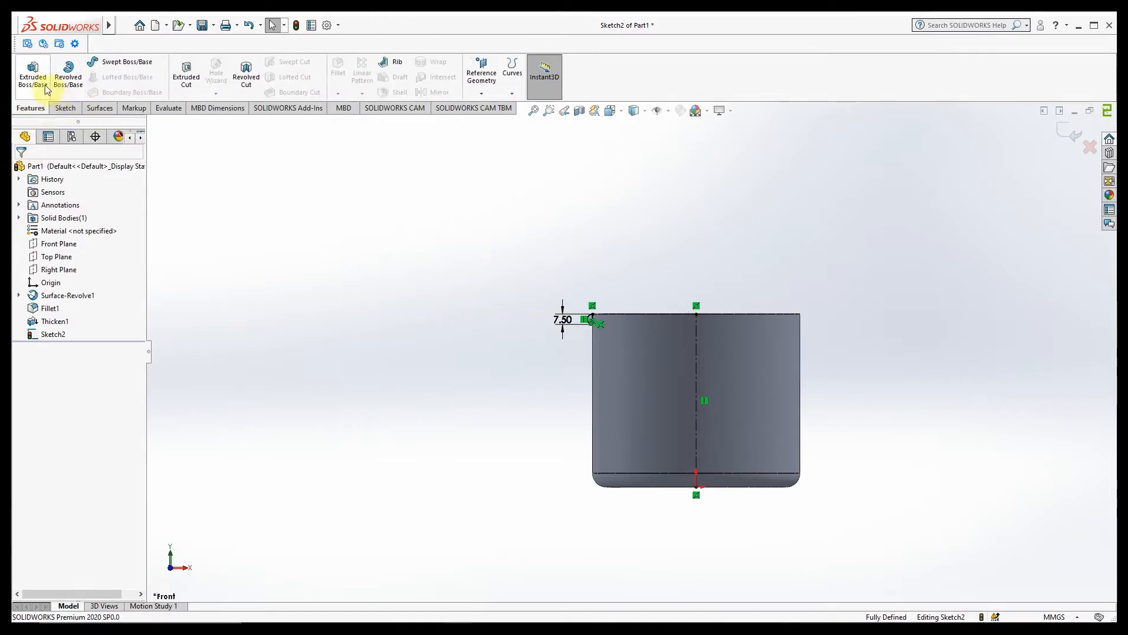
left_click(68, 77)
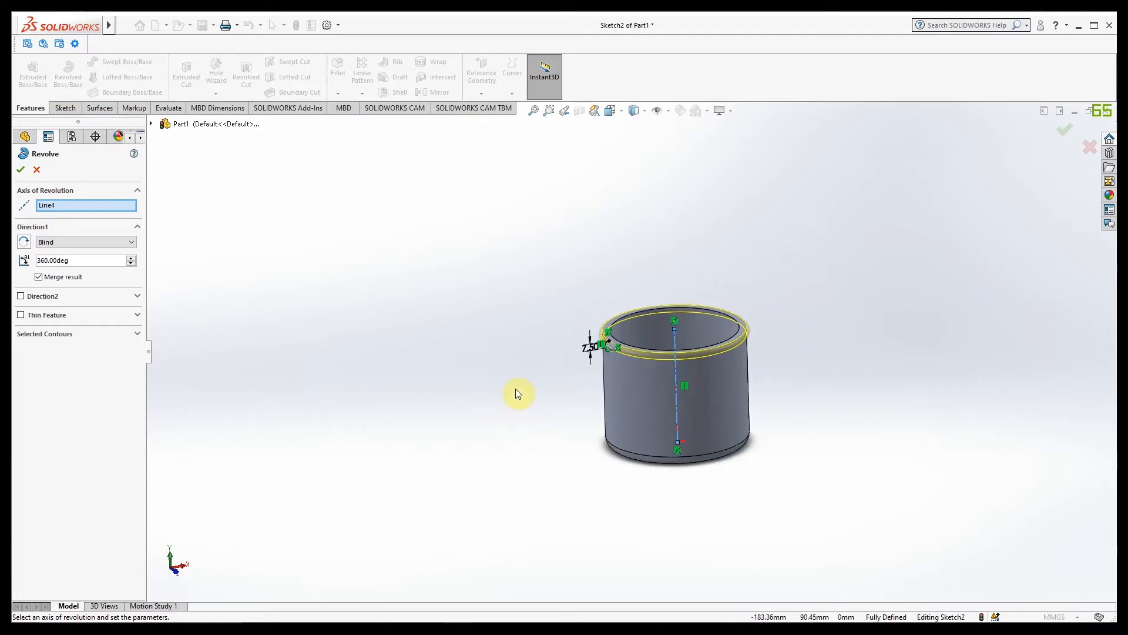
left_click(20, 169)
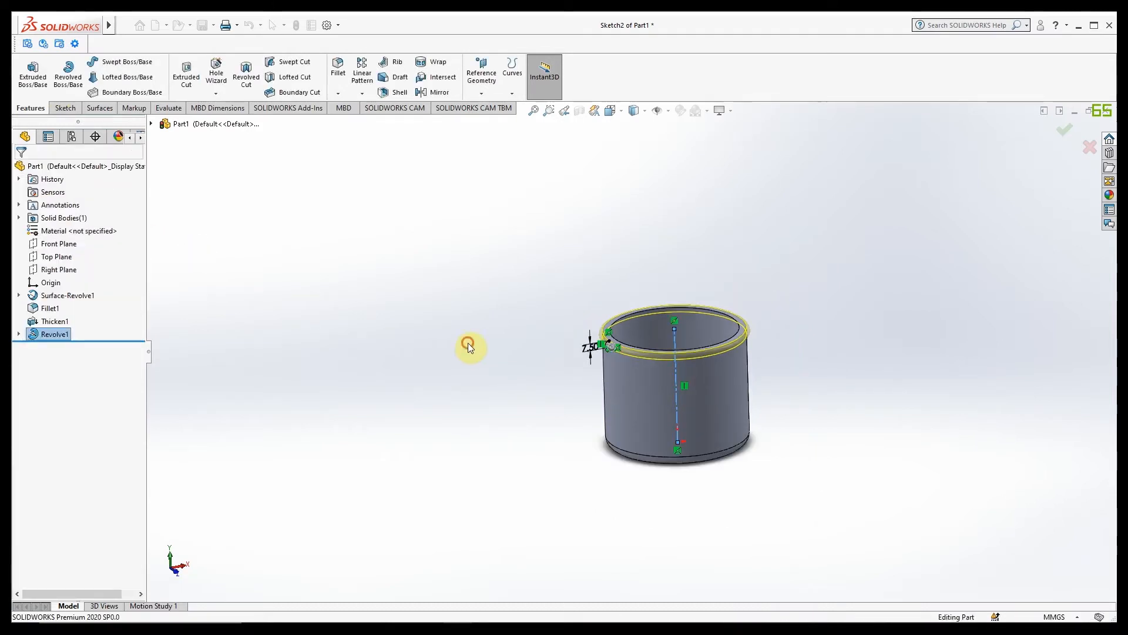
Fillet the inner top edge of the cup's rim with a 7.5 mm symmetric radius.
mouse_move(452, 360)
middle_mouse_down()
mouse_move(453, 396)
mouse_move(430, 362)
mouse_move(421, 295)
middle_mouse_up()
left_click(338, 69)
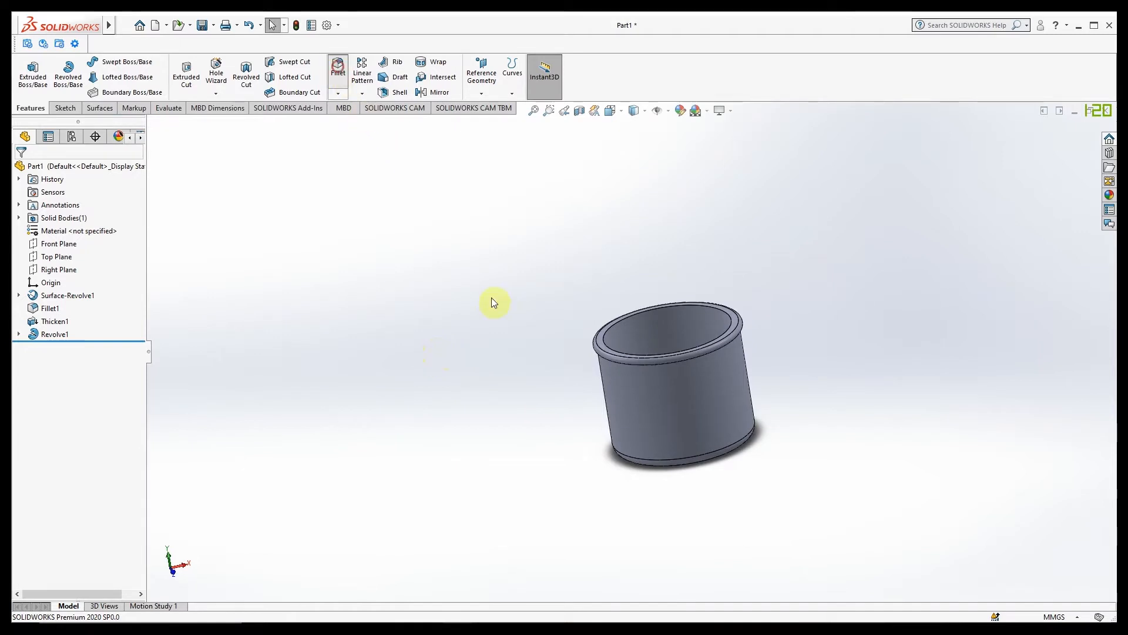
left_click(608, 344)
scroll(602, 346, "down", 2)
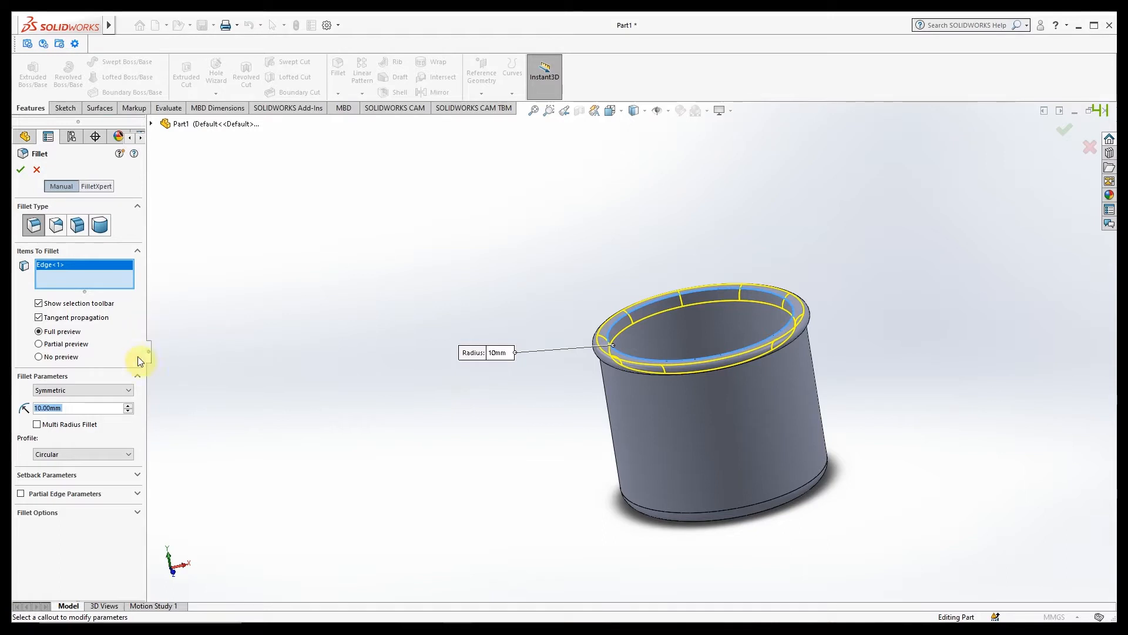
type("7.5")
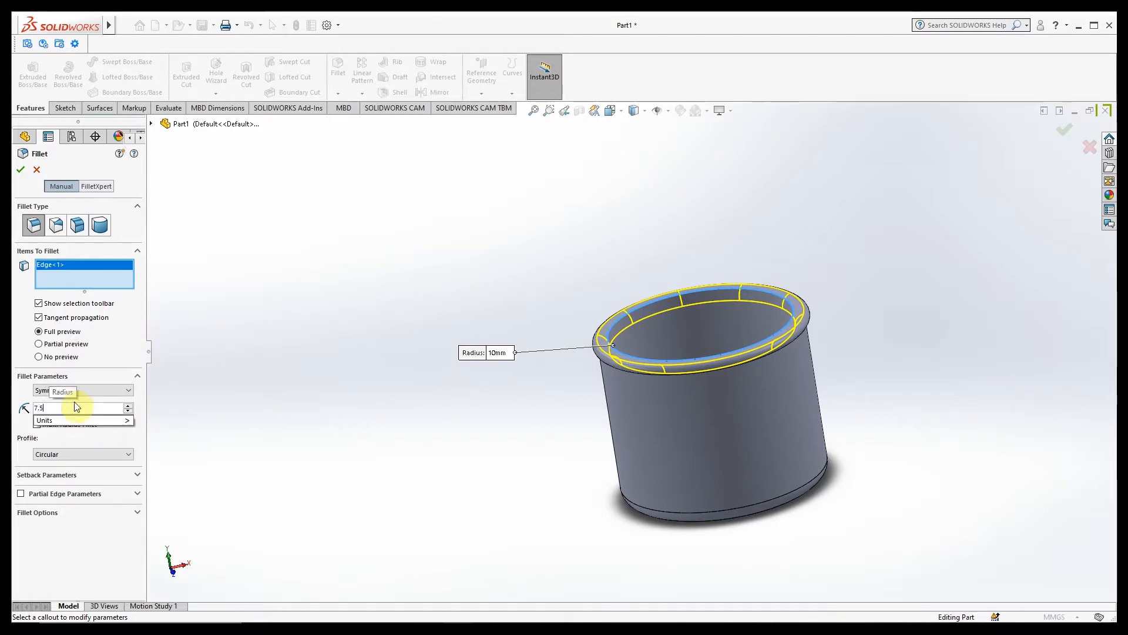
key("Return")
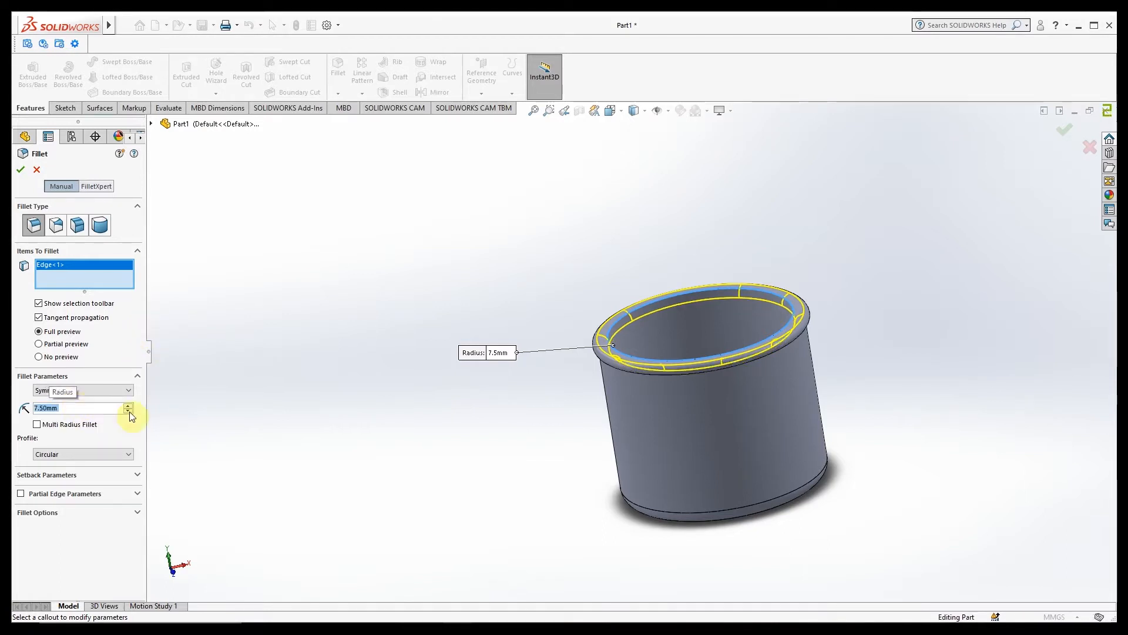
left_click(21, 170)
Edit the inner rim edge fillet and set its radius to 3.25 mm.
middle_click_drag(405, 446, 382, 423)
left_click(50, 347)
left_click(52, 313)
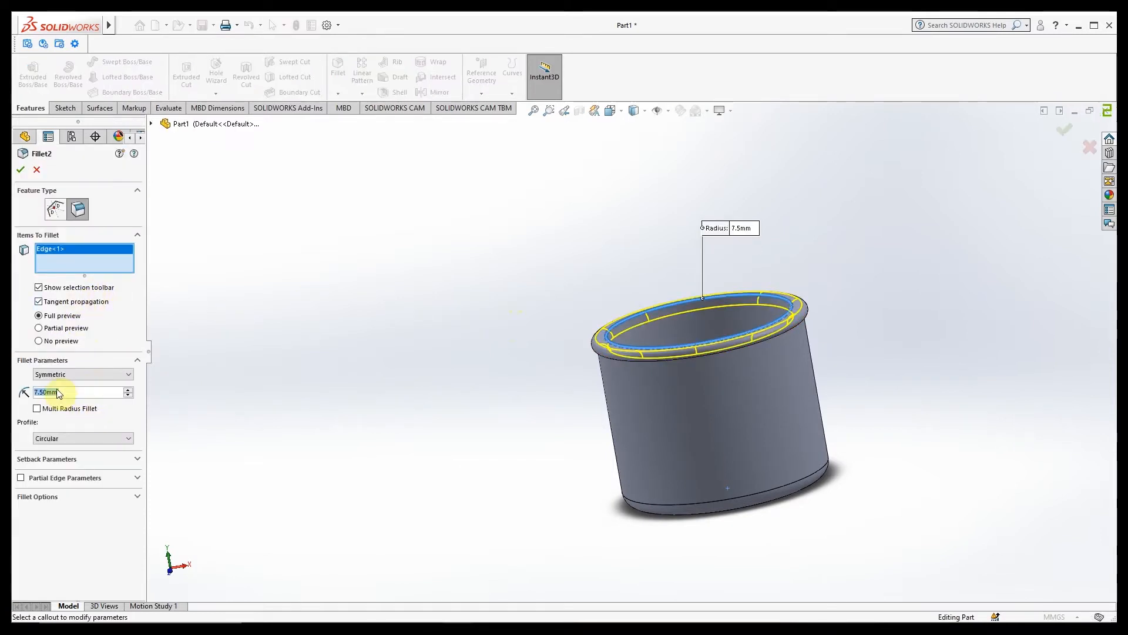
type("3.2")
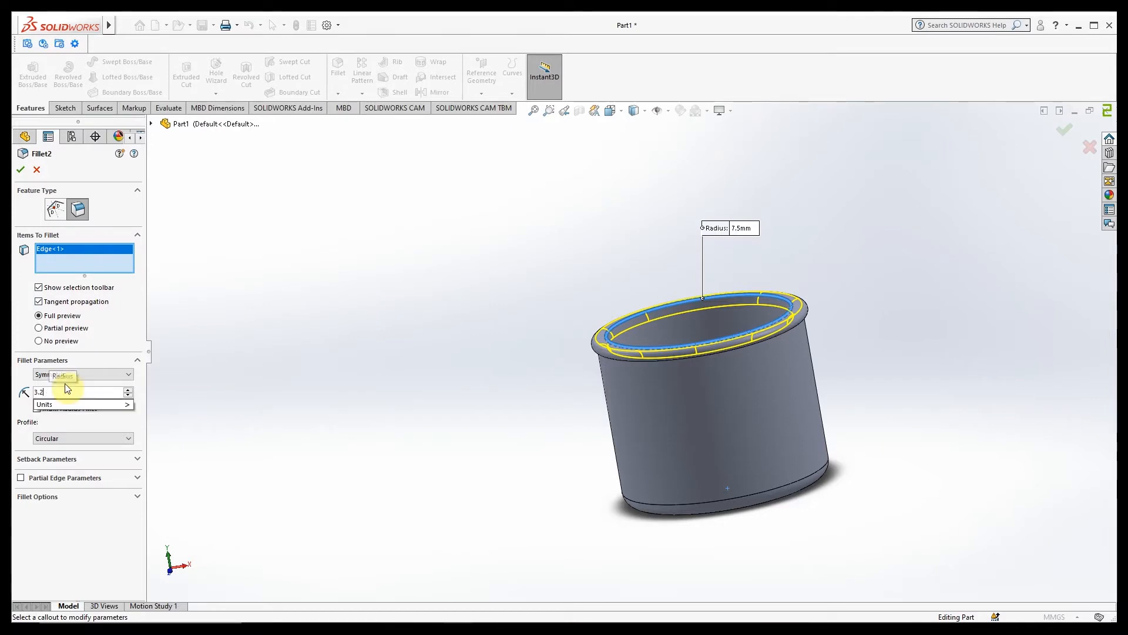
type("5")
key("Return")
left_click(20, 169)
Start a new sketch on the Front Plane and view the cup straight from the front.
middle_click_drag(381, 432, 398, 460)
middle_click_drag(372, 447, 513, 404)
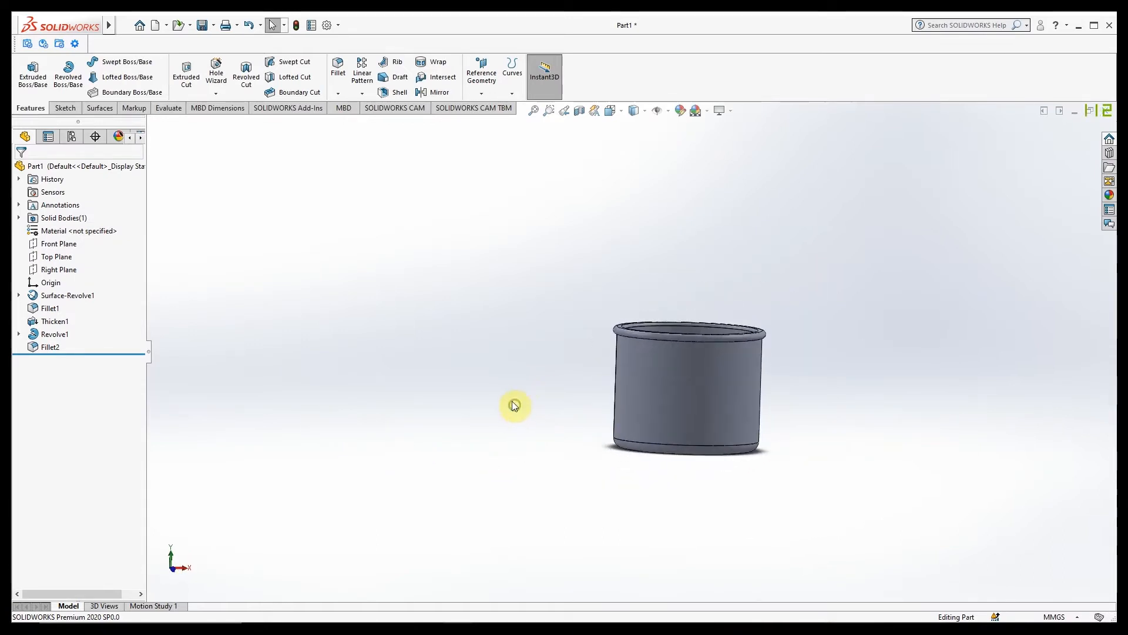
middle_click_drag(536, 398, 505, 419)
left_click(59, 243)
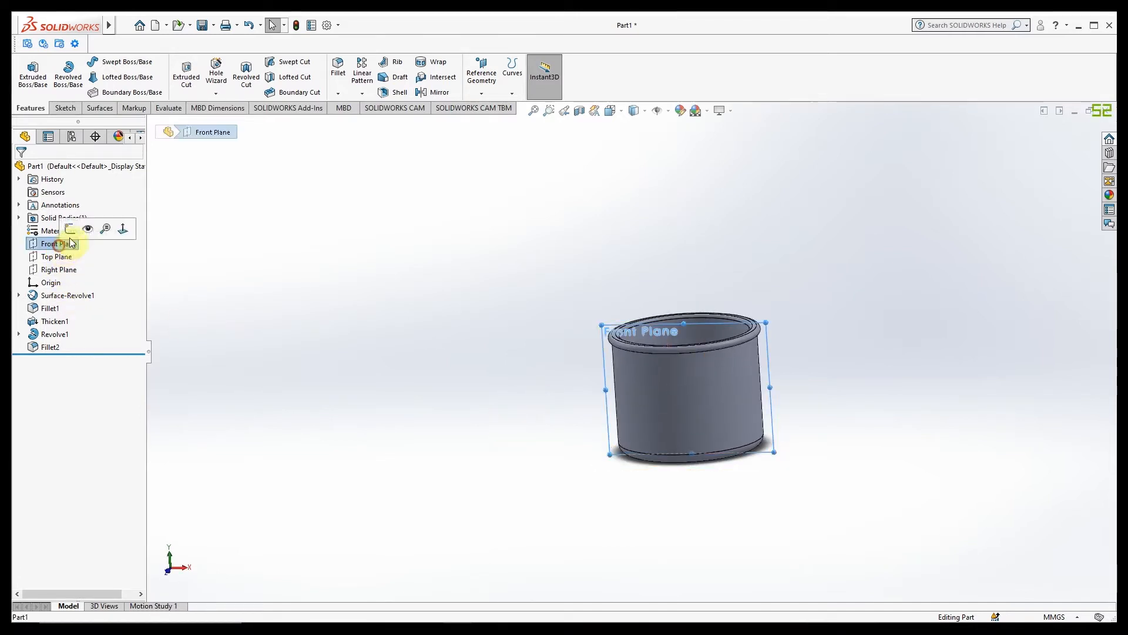
left_click(75, 230)
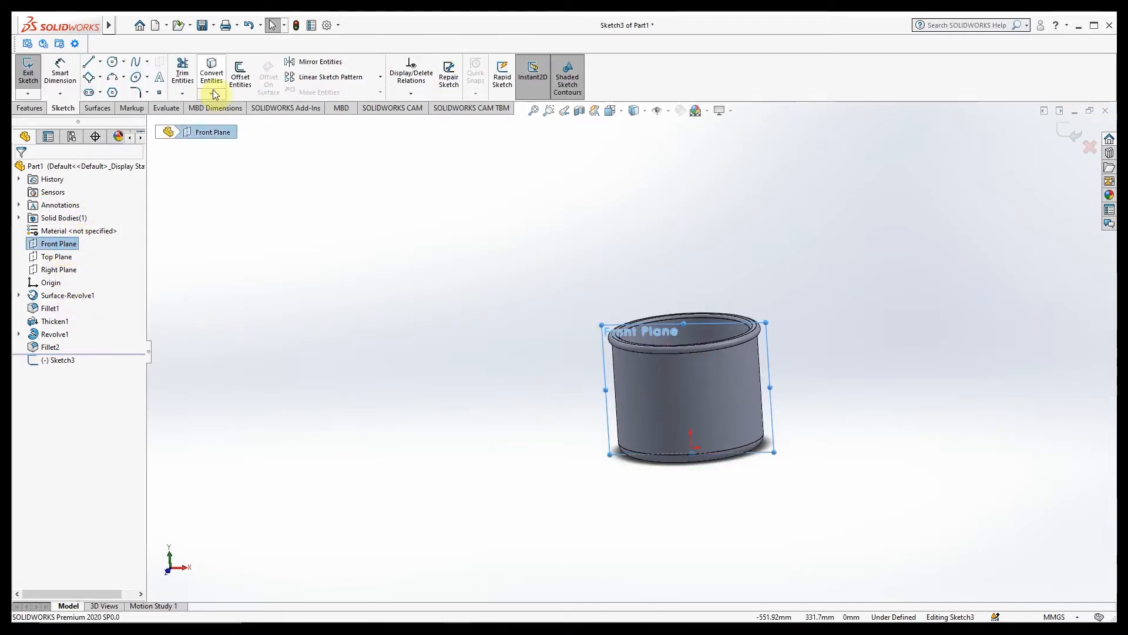
left_click(609, 110)
left_click(489, 426)
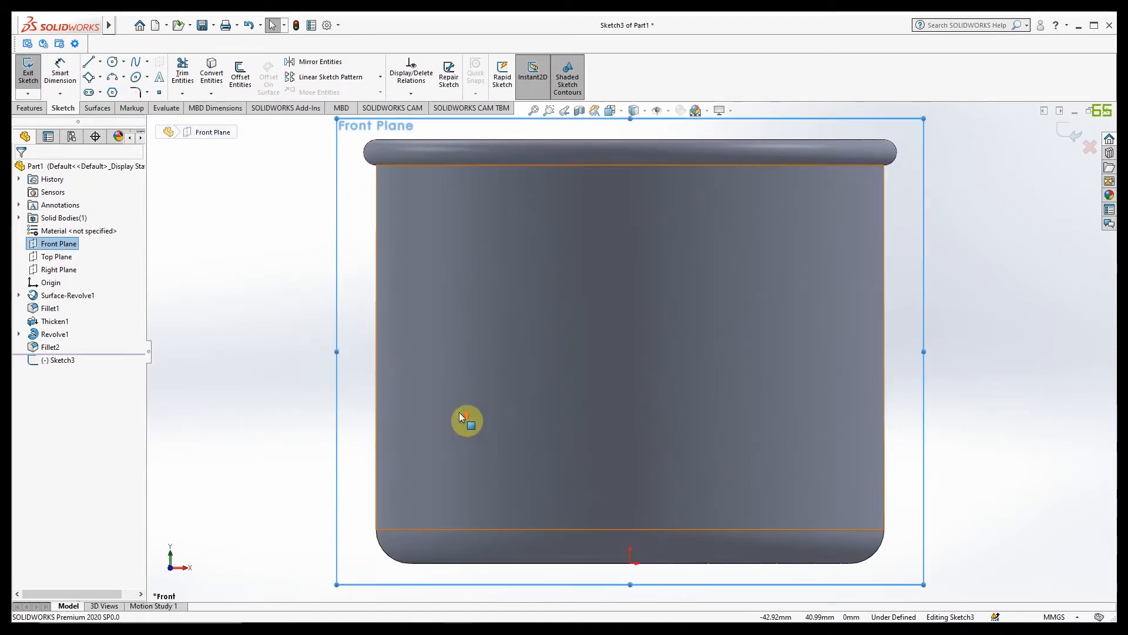
Sketch a five-vertex Style Spline handle curve outside the cup's right wall, its ends on the wall about 98 mm and 30 mm above the base.
left_click(148, 65)
left_click(166, 92)
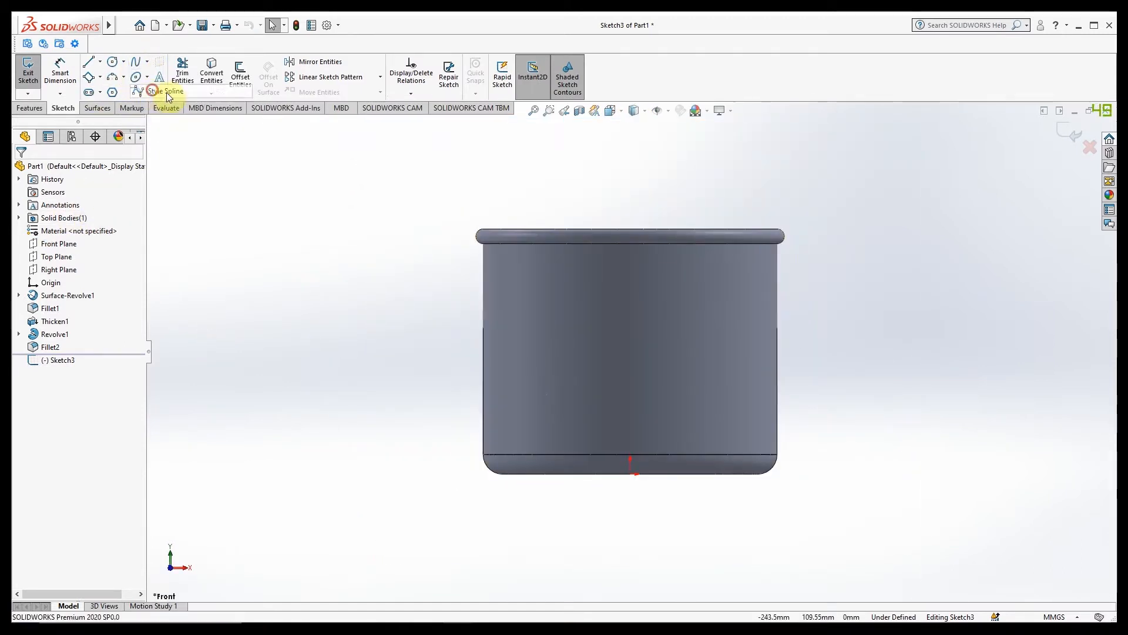
left_click(778, 281)
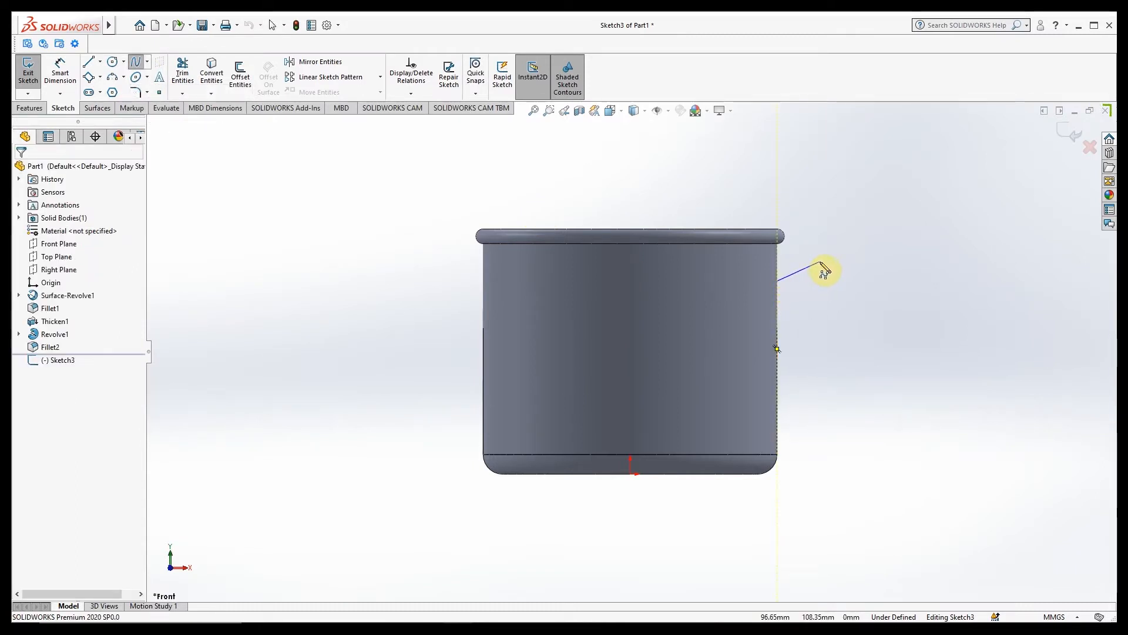
left_click(824, 264)
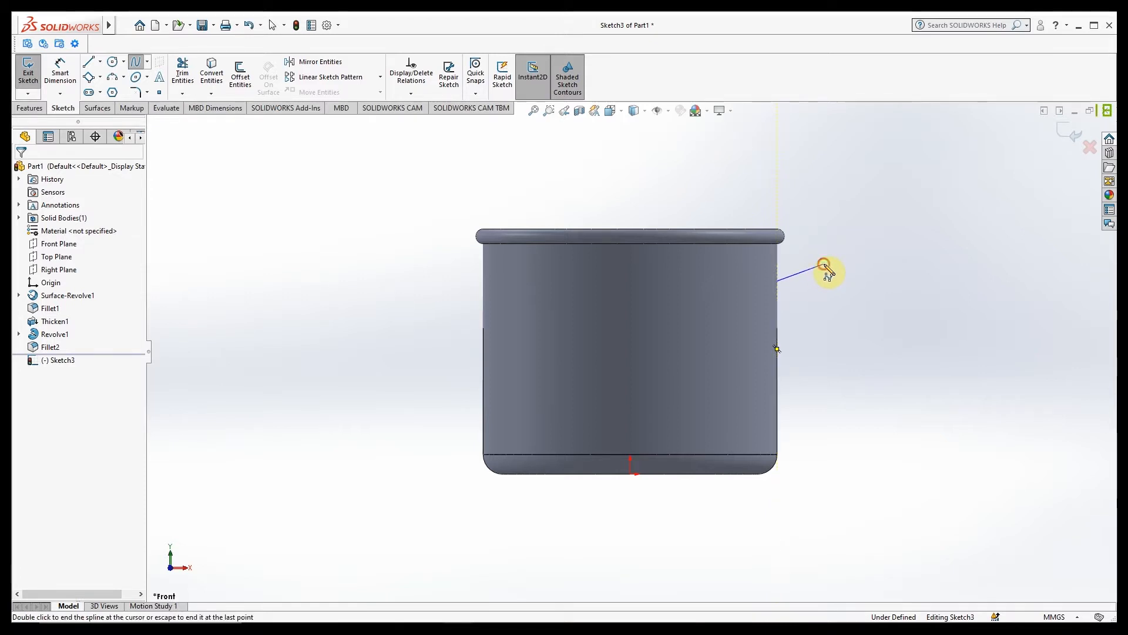
left_click(843, 299)
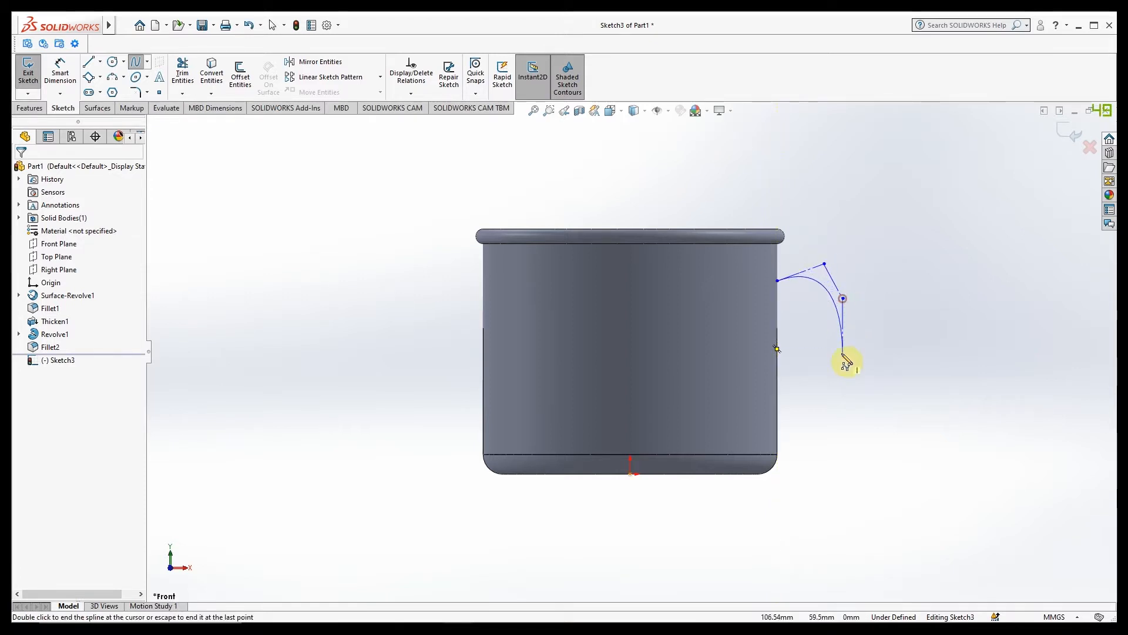
left_click(825, 389)
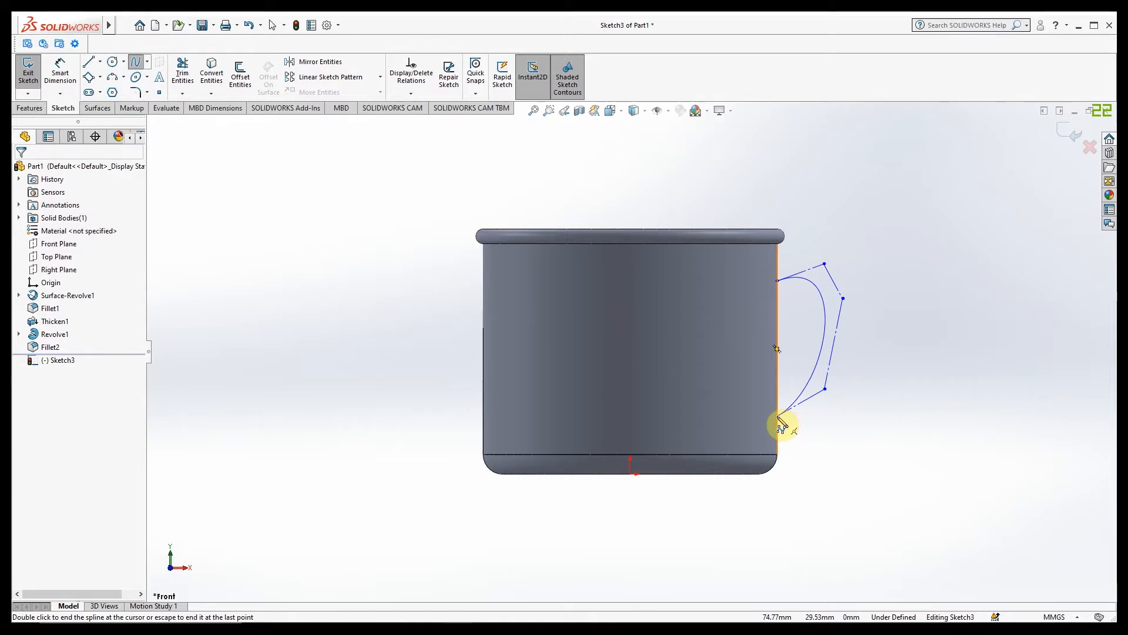
left_click(779, 416)
right_click(793, 390)
left_click(819, 387)
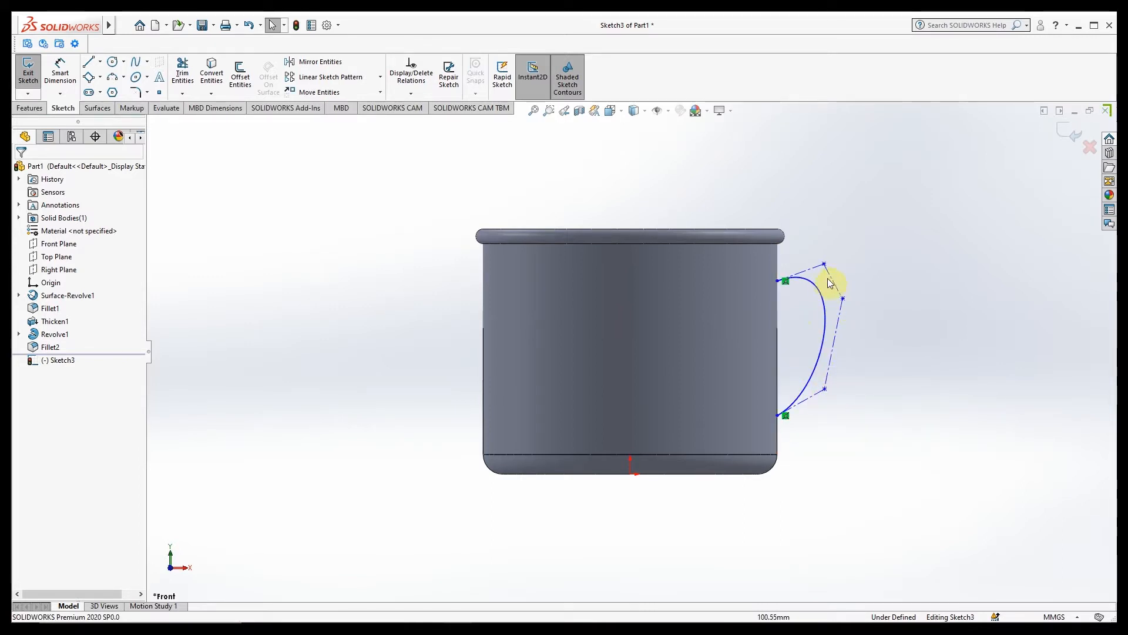
Widen the handle spline by moving its upper control vertex to about X 111, Y 109 mm and its lower one to about X 119, Y 36 mm.
left_click_drag(825, 264, 845, 255)
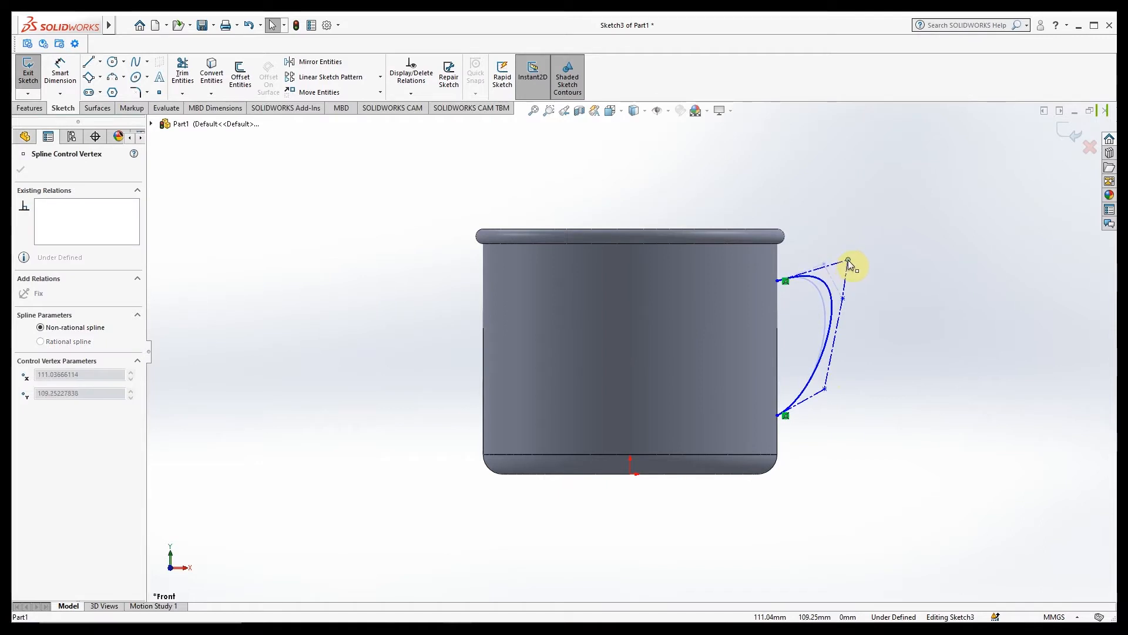
left_click_drag(825, 389, 863, 404)
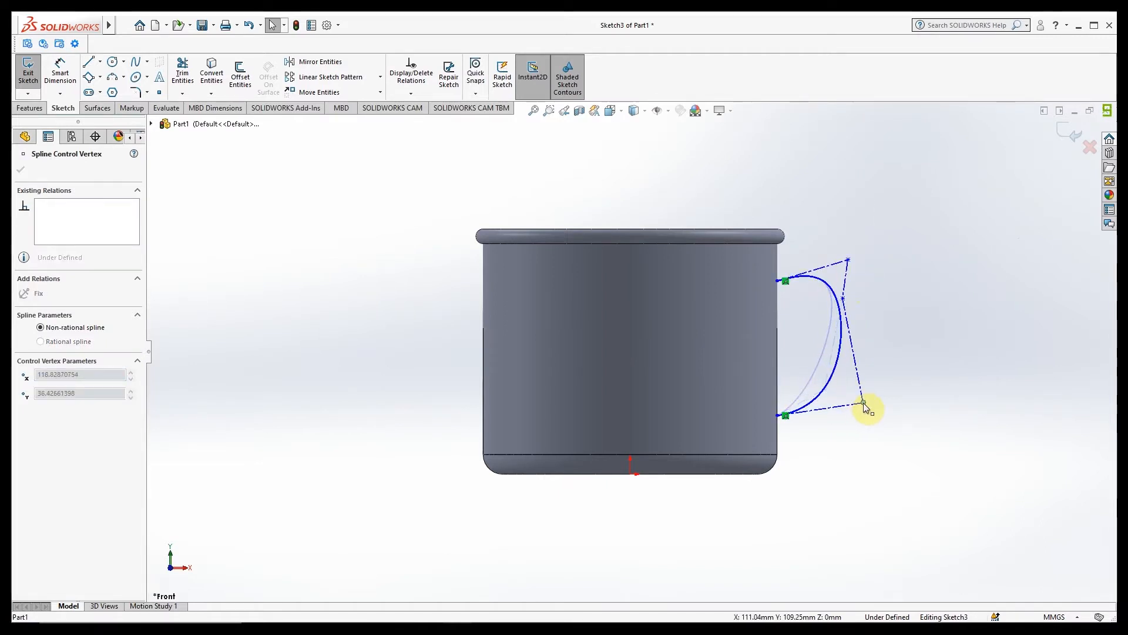
left_click(863, 431)
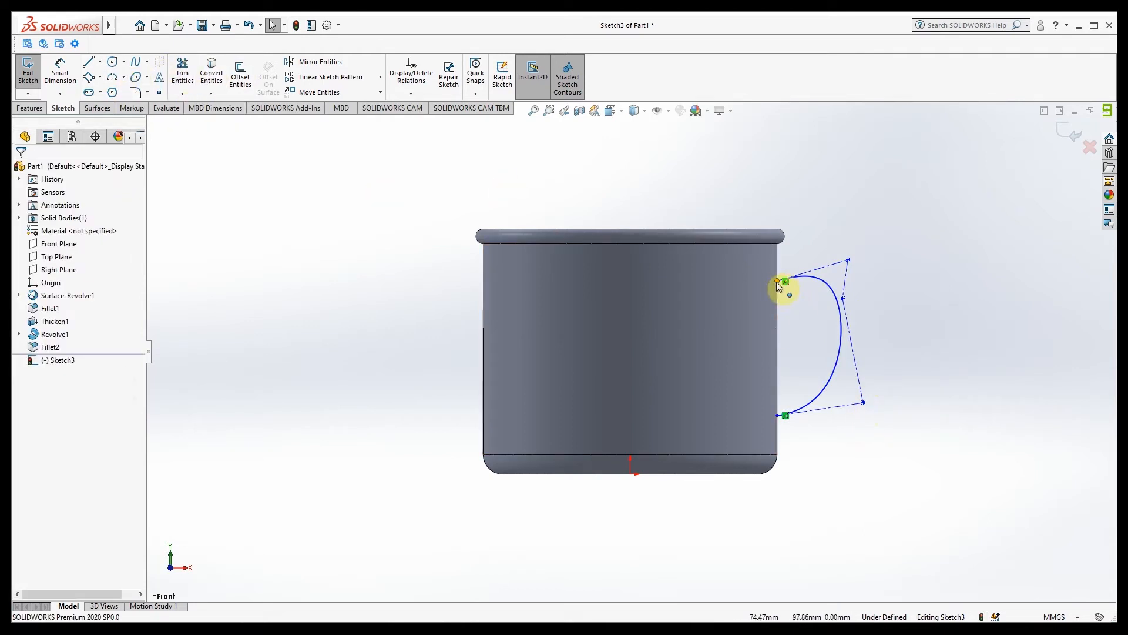
Shorten the handle spline: upper end at about Y 89 mm with its control vertex at about X 109, Y 99 mm, and lower end at about Y 36 mm.
left_click_drag(778, 281, 776, 299)
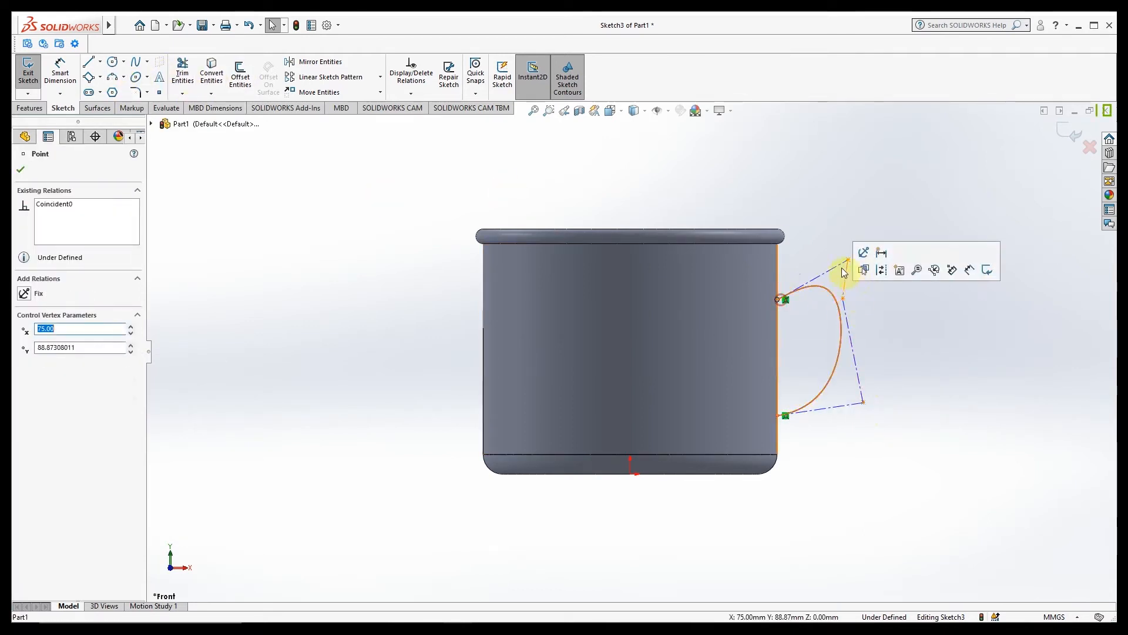
left_click_drag(848, 259, 844, 281)
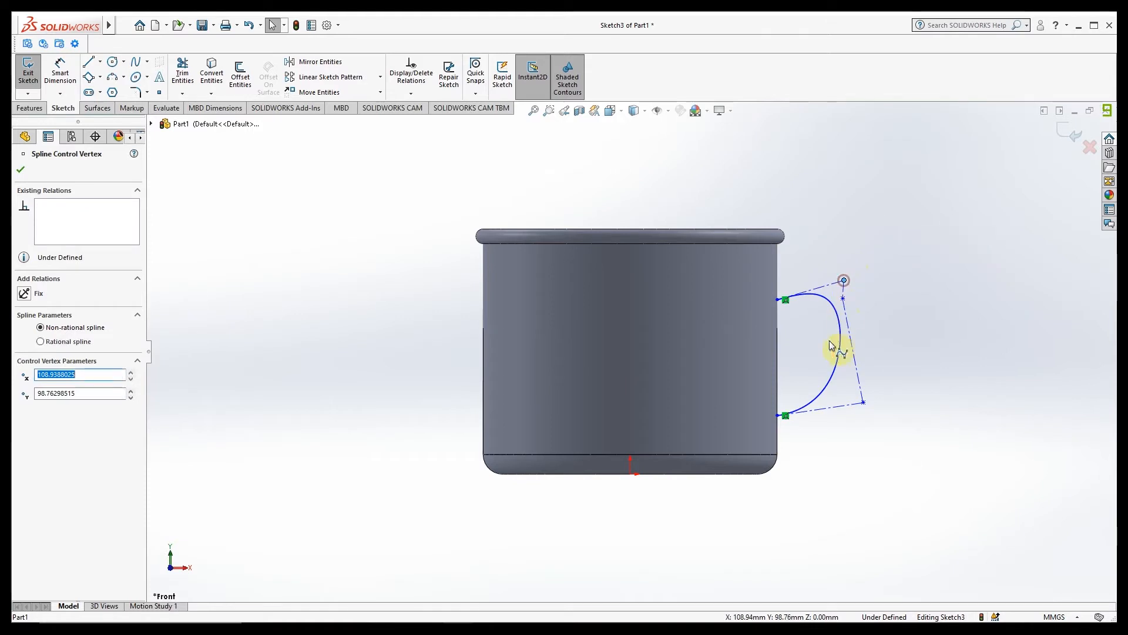
left_click_drag(778, 418, 779, 404)
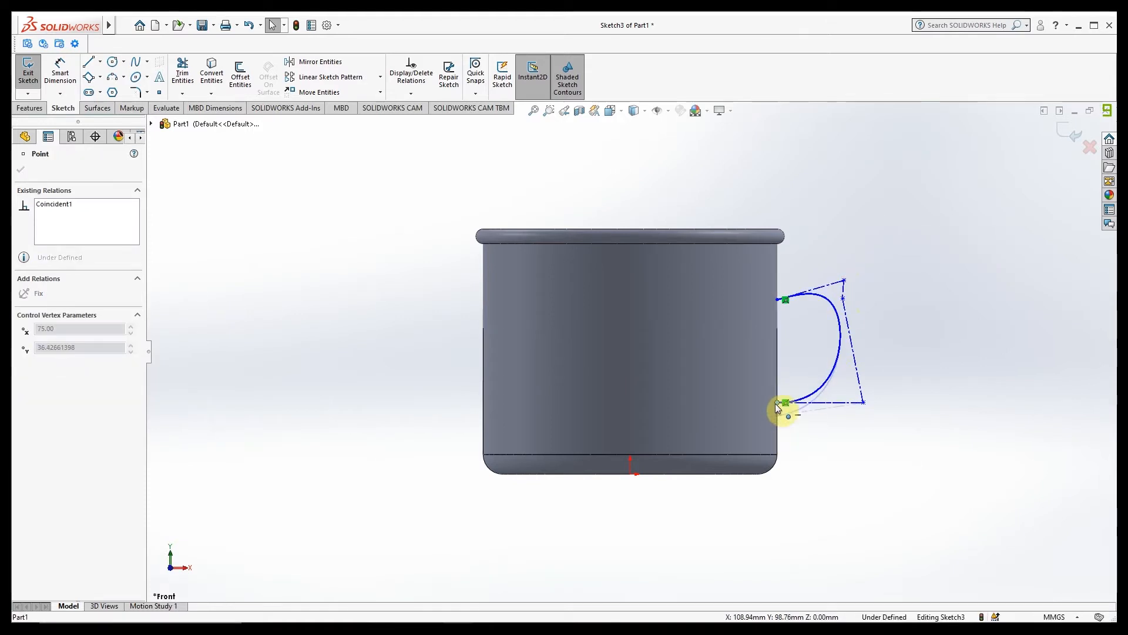
Sketch a second five-vertex Bezier Style Spline around the first handle curve, with both ends on the cup's right wall about 12 mm outside it.
left_click(836, 418)
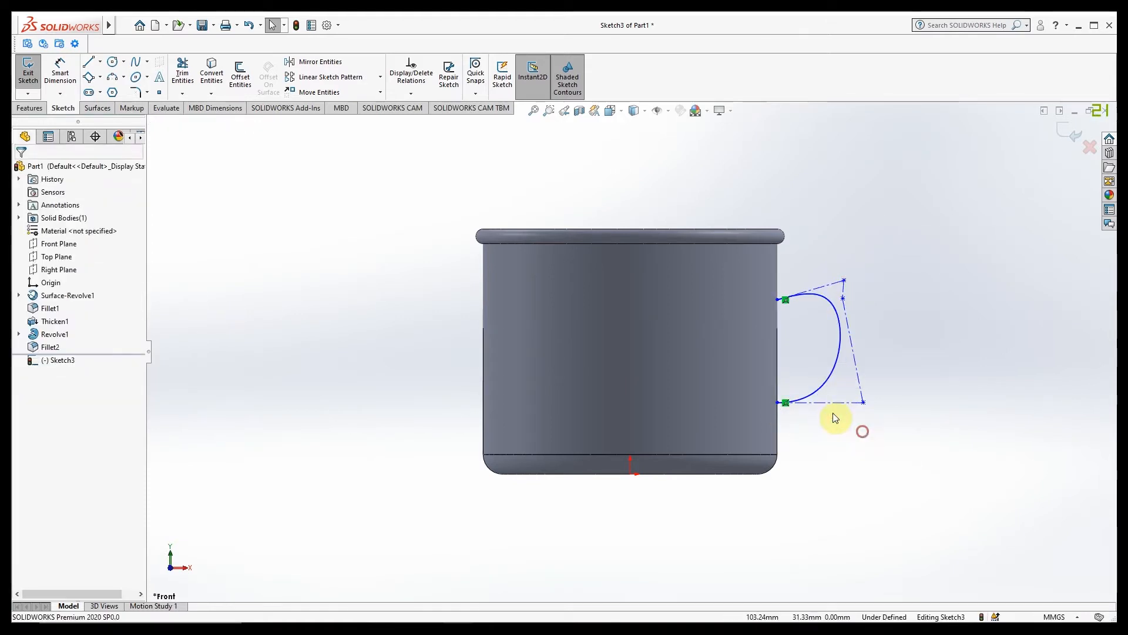
left_click(147, 61)
left_click(147, 88)
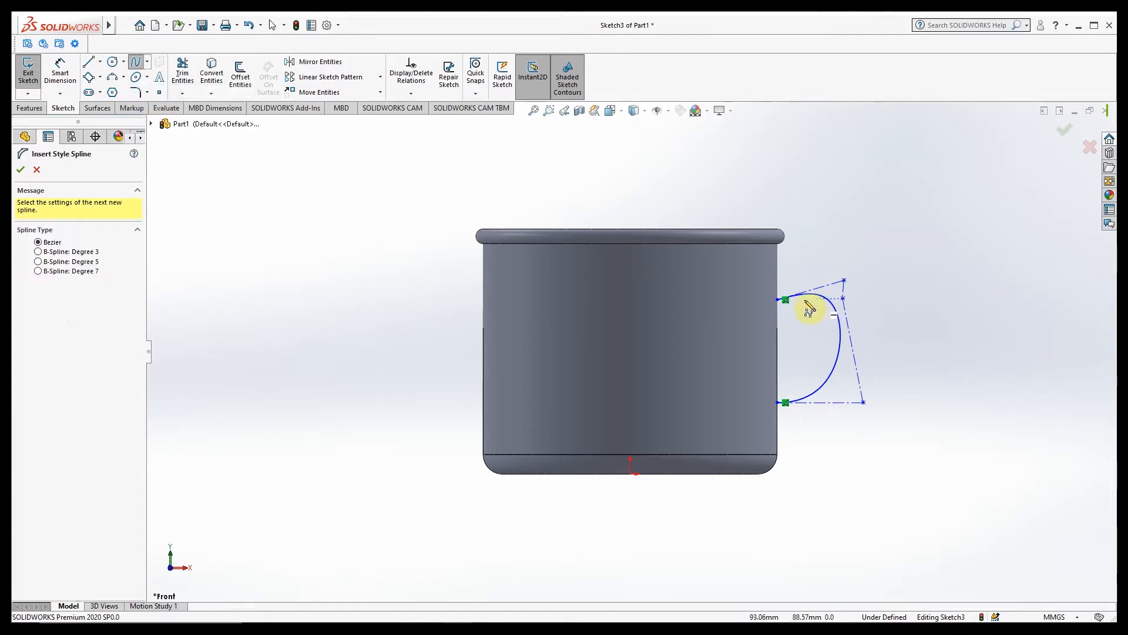
left_click(783, 294)
left_click(777, 271)
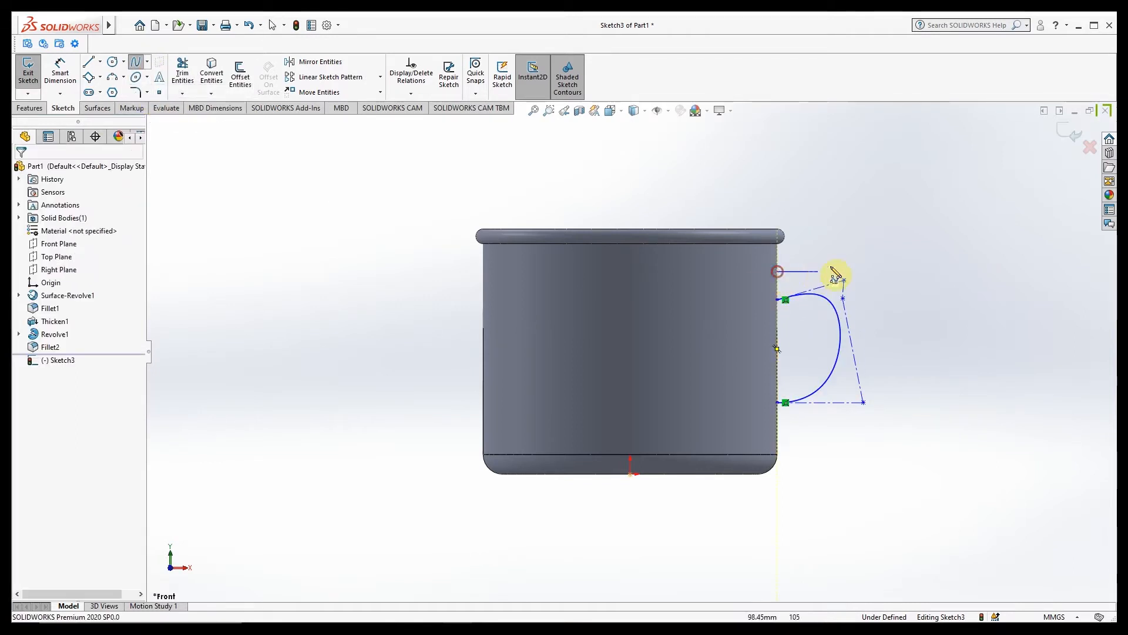
left_click(865, 250)
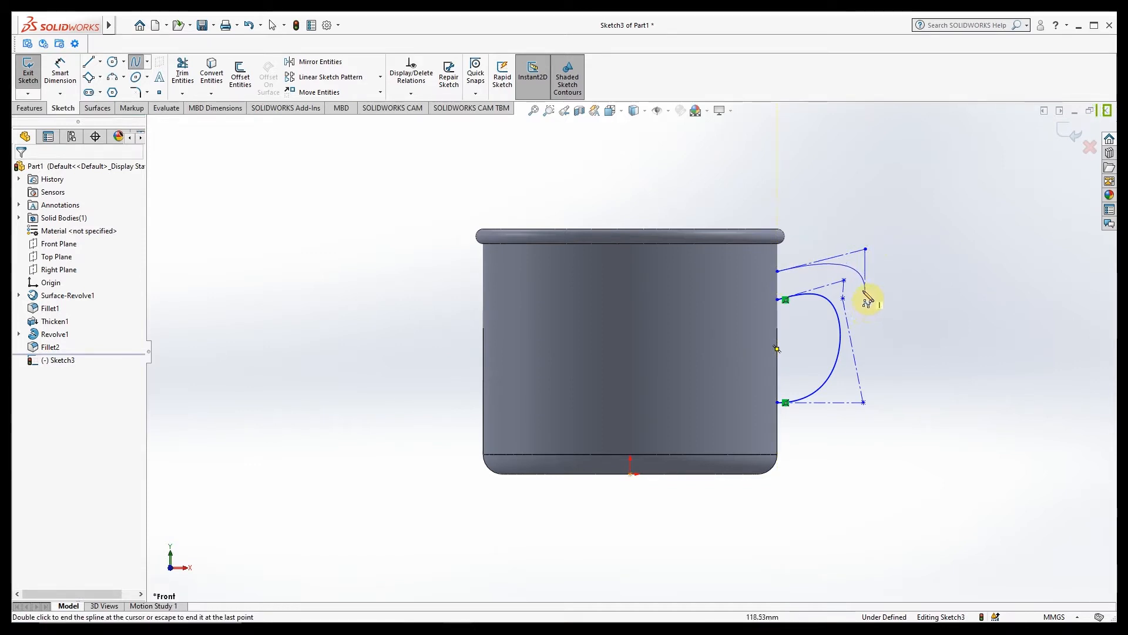
left_click(861, 279)
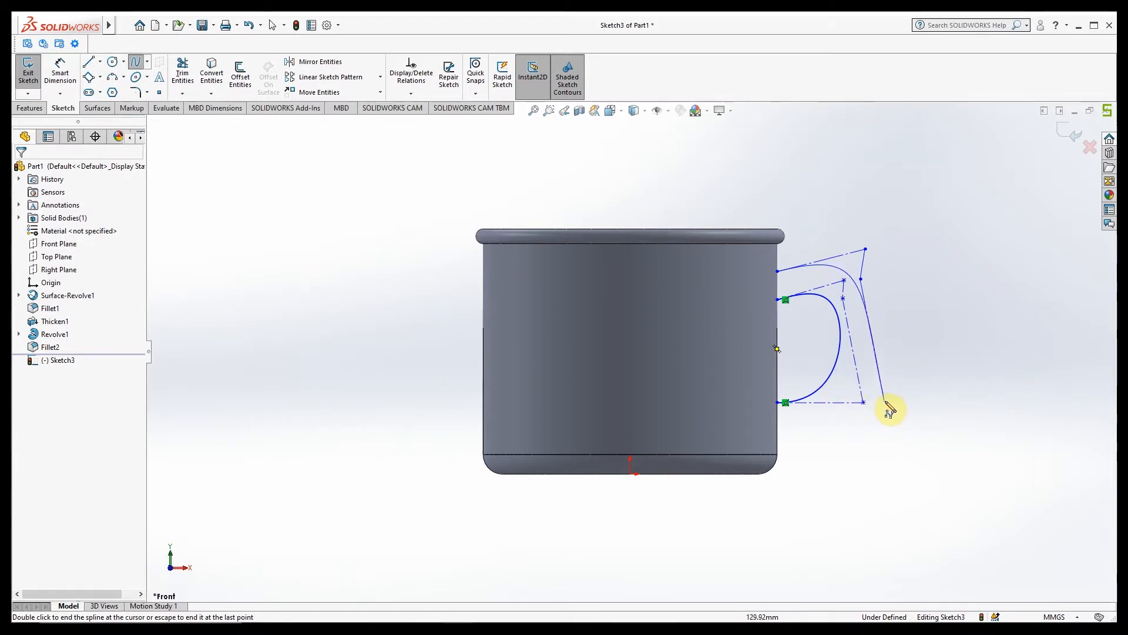
left_click(888, 404)
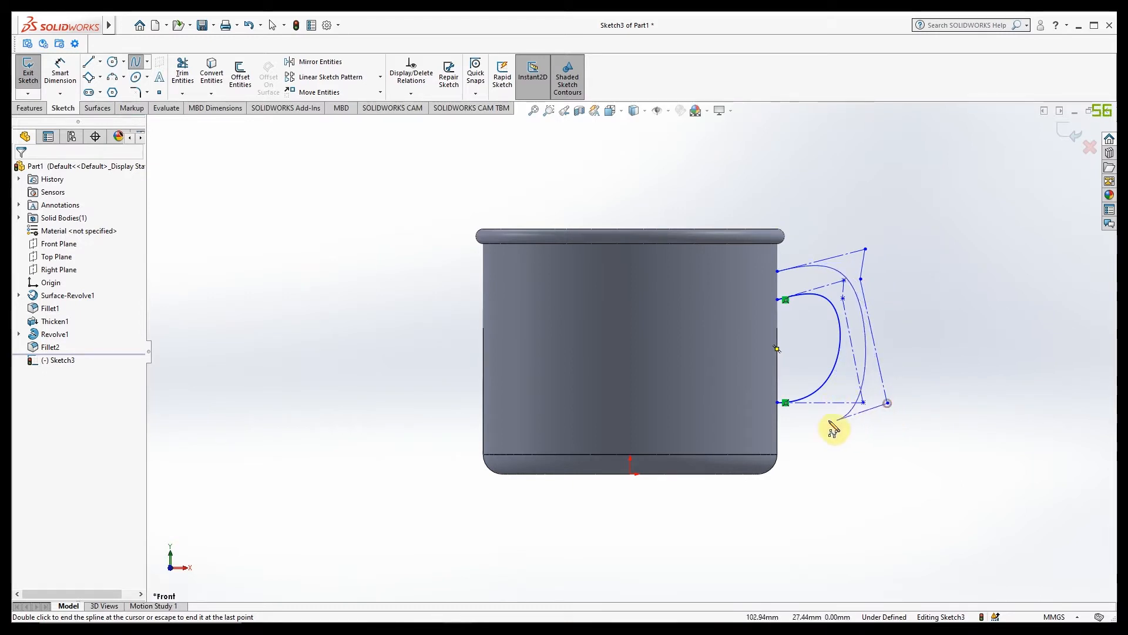
double_click(781, 427)
right_click(796, 434)
left_click(823, 435)
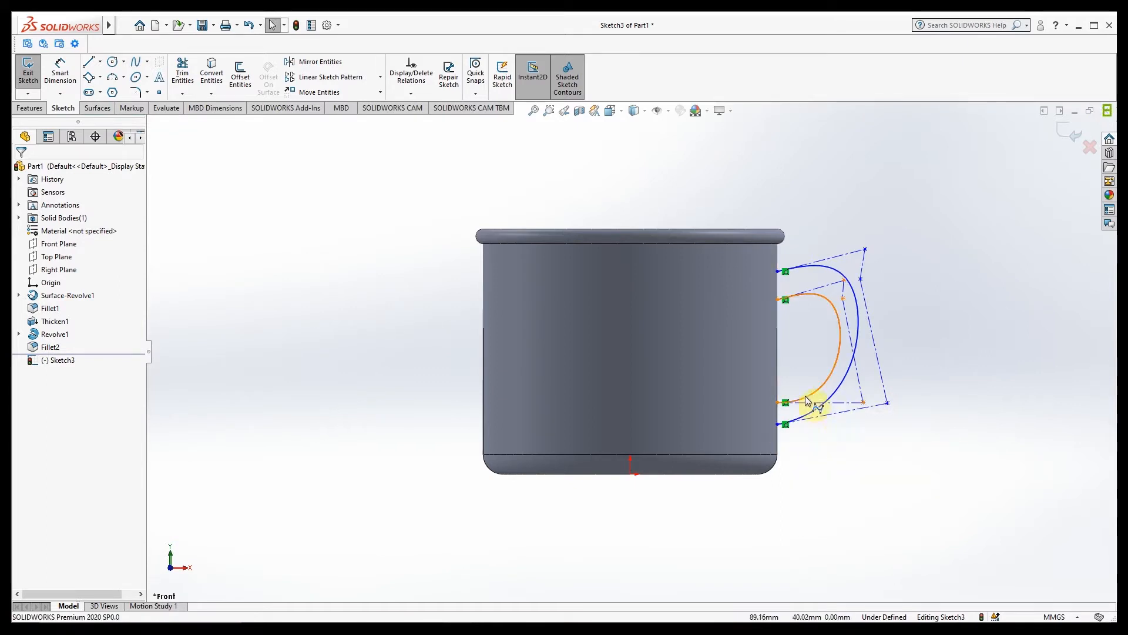
Make the bottom control lines of the two handle splines parallel, and likewise their long outer side control lines.
left_click(852, 404)
left_click(848, 414, "ctrl")
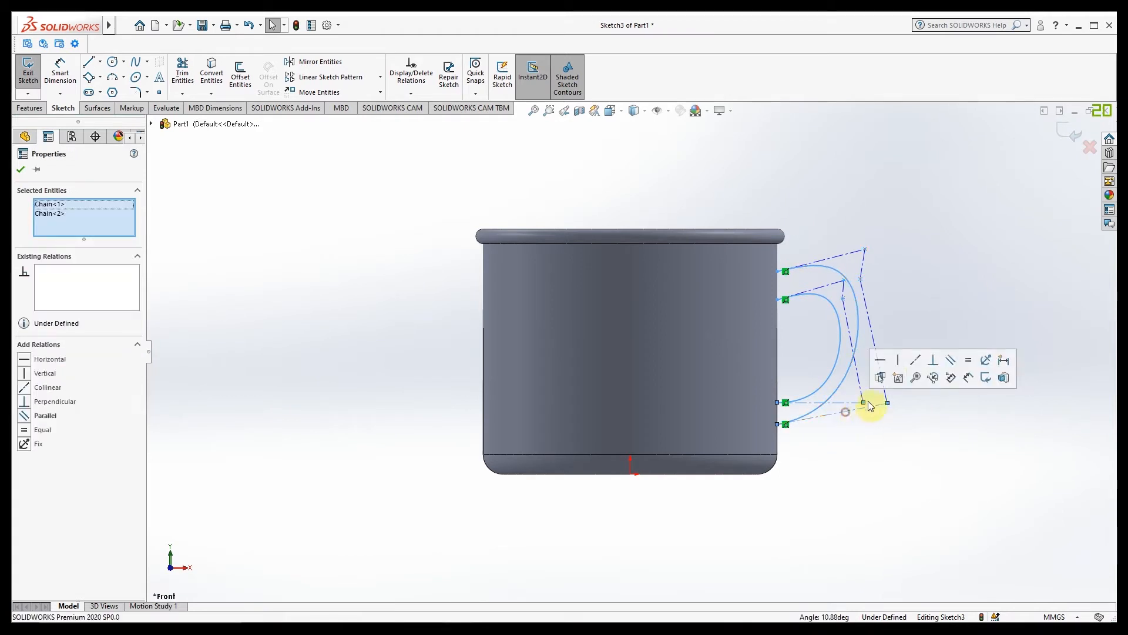
left_click(950, 363)
left_click(873, 345)
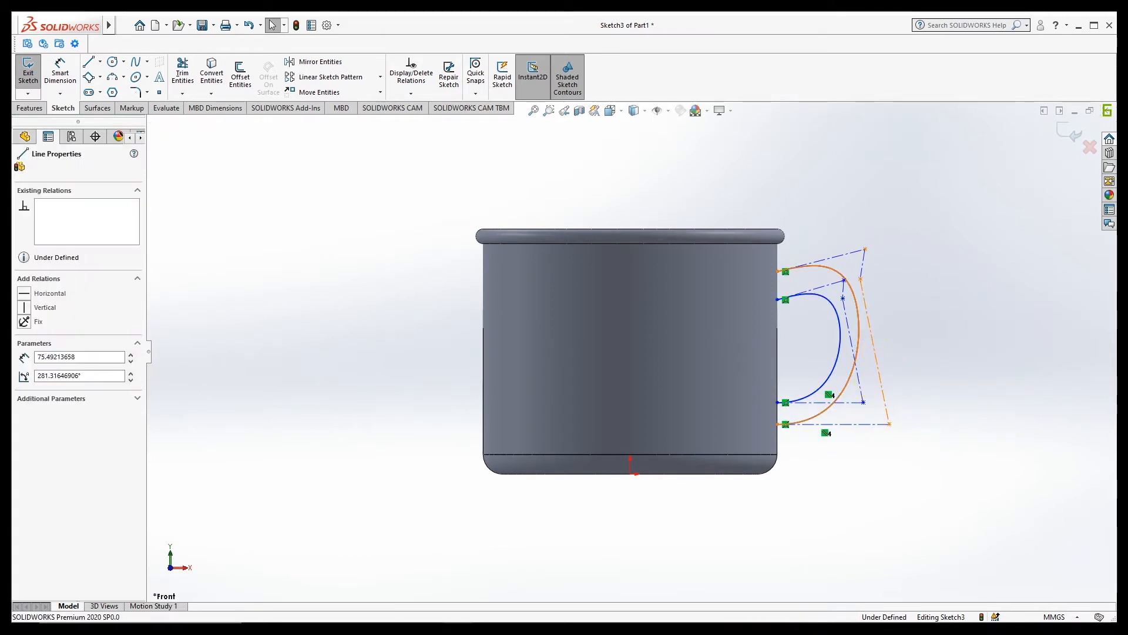
left_click(860, 385, "ctrl")
left_click(966, 330)
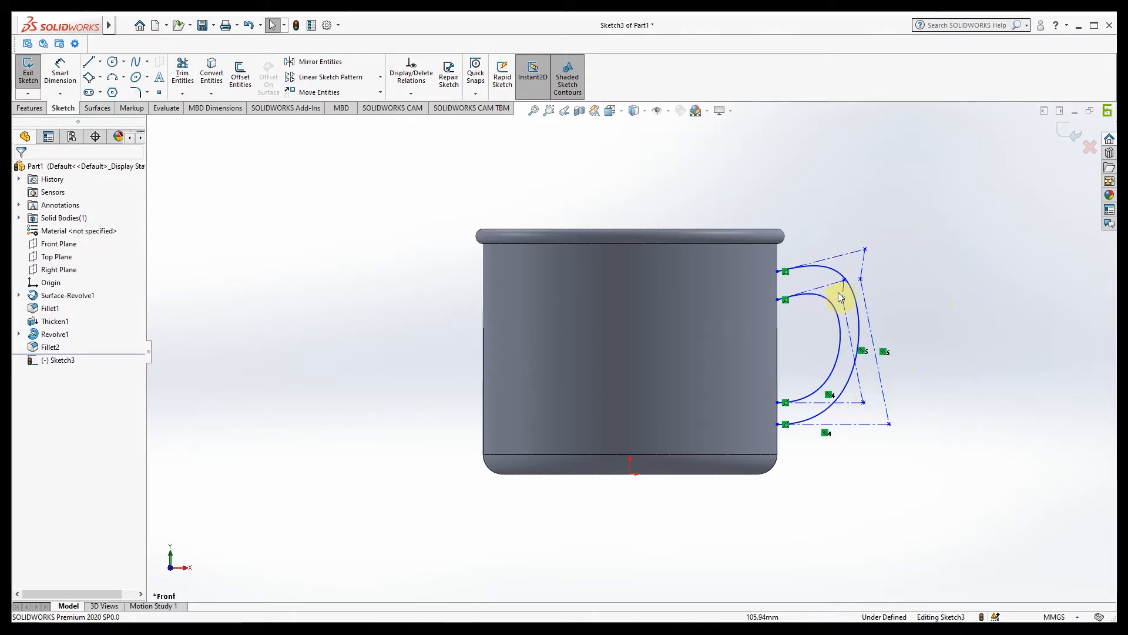
Make the short upper-corner control lines of the two handle splines parallel to each other.
left_click(844, 288)
left_click(864, 264, "ctrl")
left_click(921, 270)
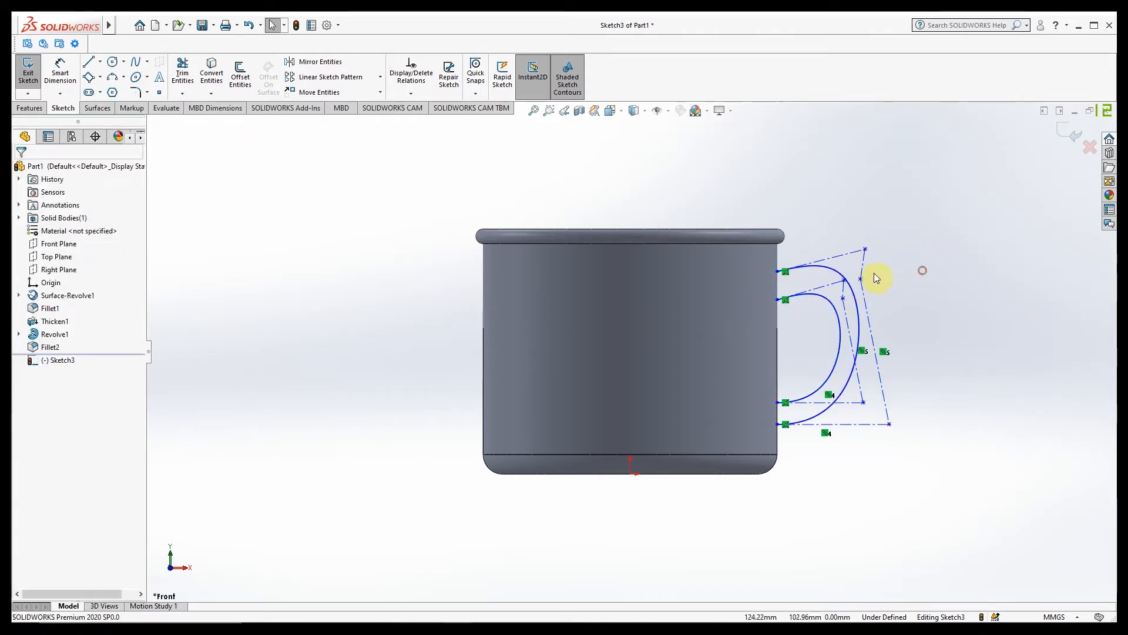
left_click(862, 276)
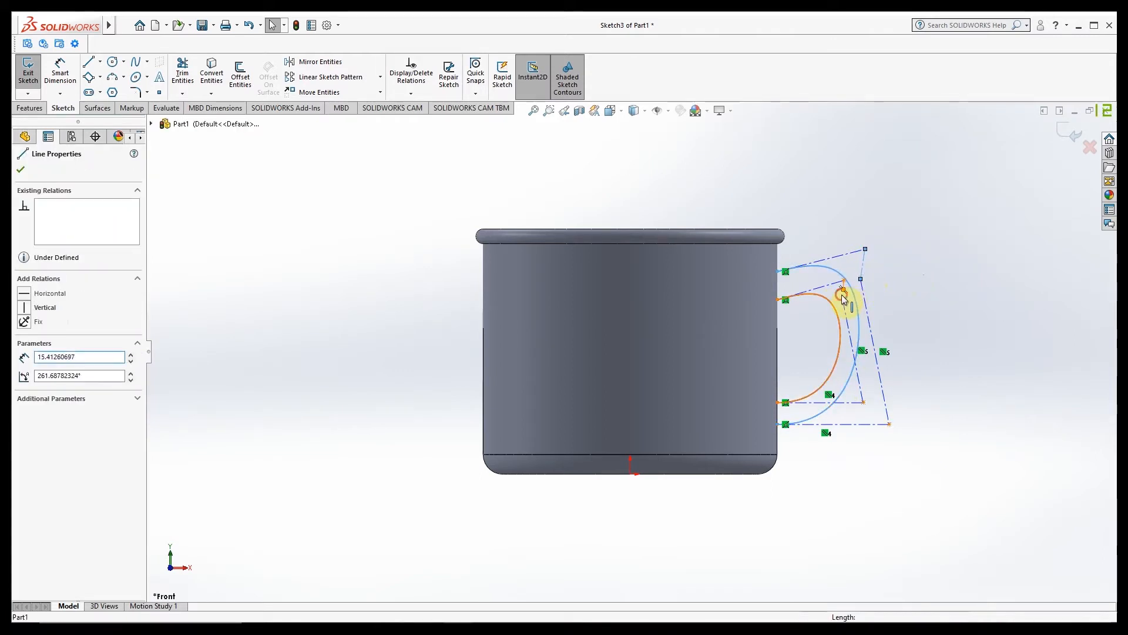
left_click(844, 298, "ctrl")
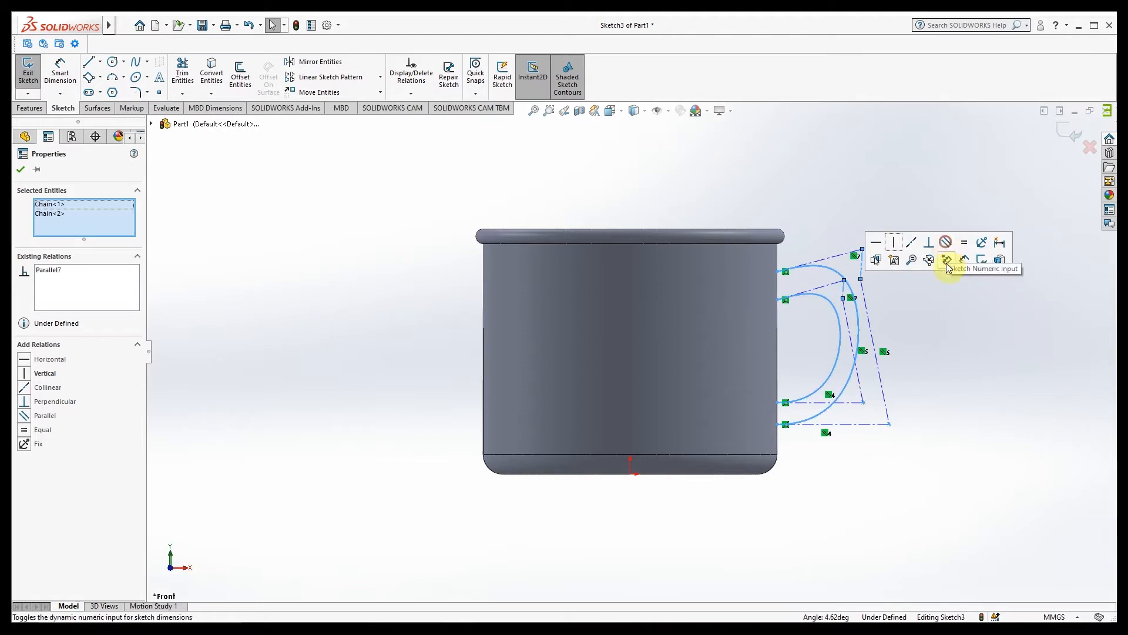
left_click(927, 322)
Make the sloping top control lines of the two handle splines parallel to each other.
left_click(824, 289)
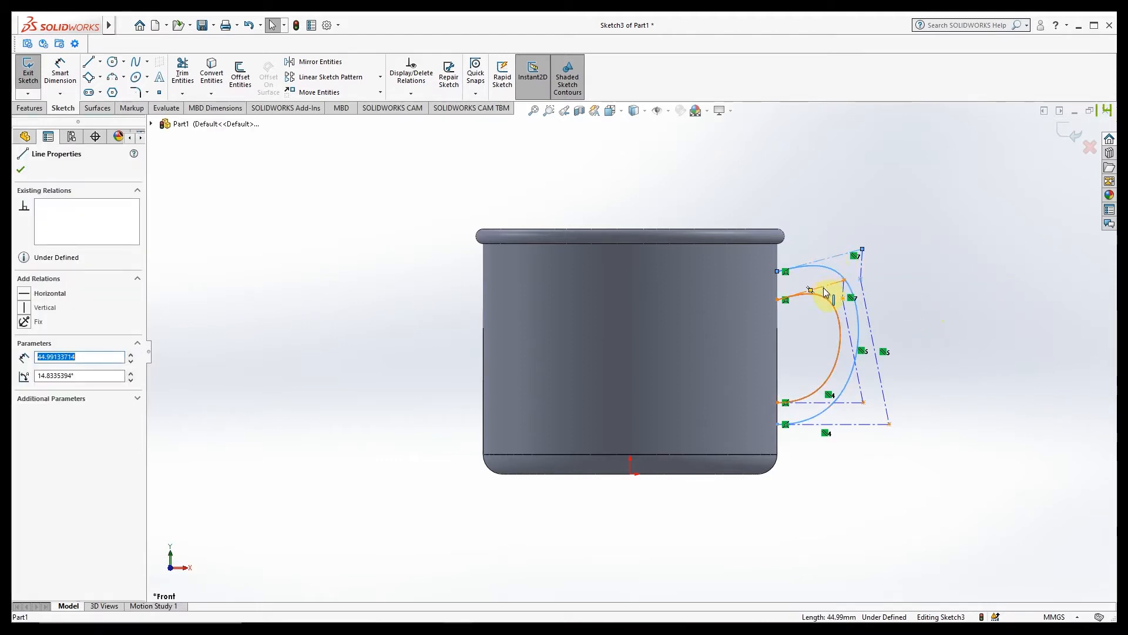
left_click(823, 288, "ctrl")
left_click(929, 237)
left_click(932, 299)
Dimension the distance between the two sloping top control lines of the handle splines as 7.5 mm.
left_click(60, 73)
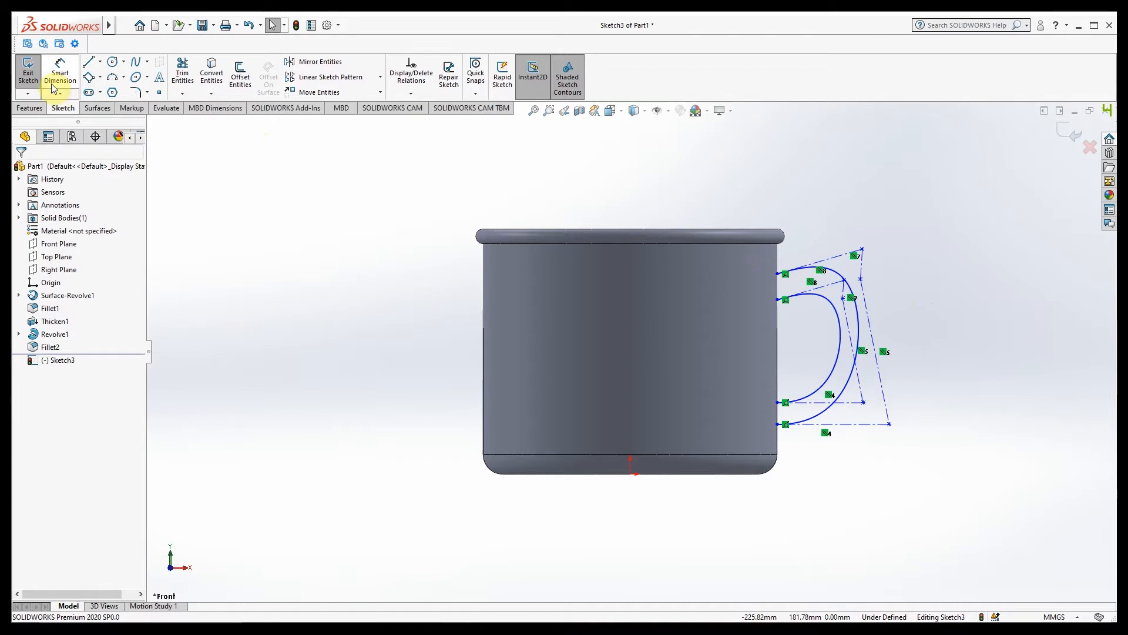
left_click(841, 261)
left_click(833, 283)
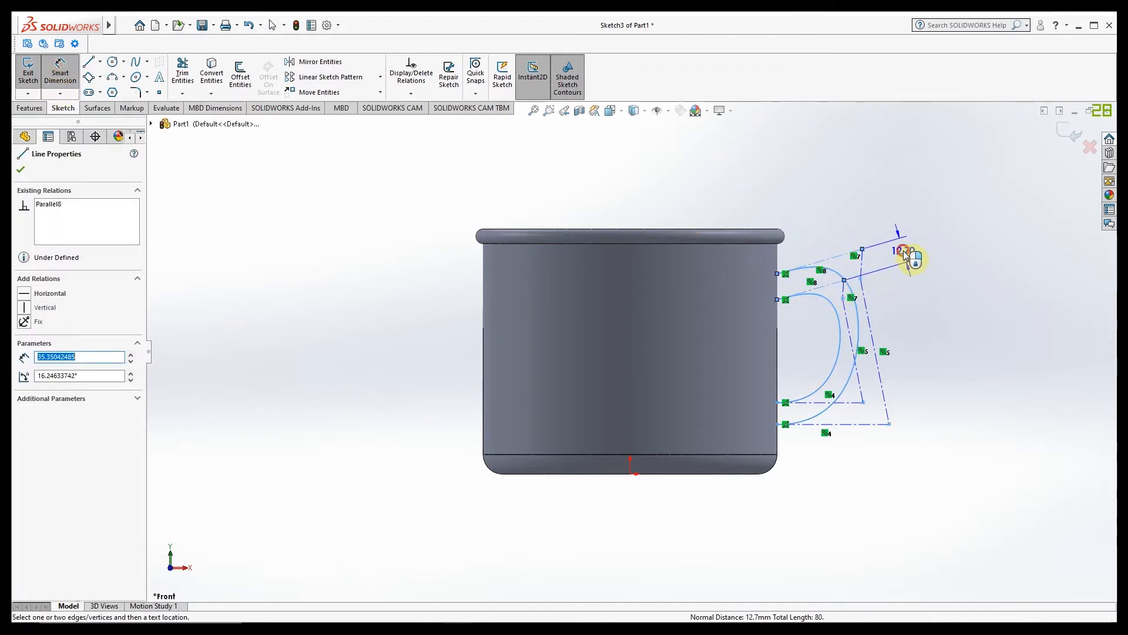
left_click(905, 253)
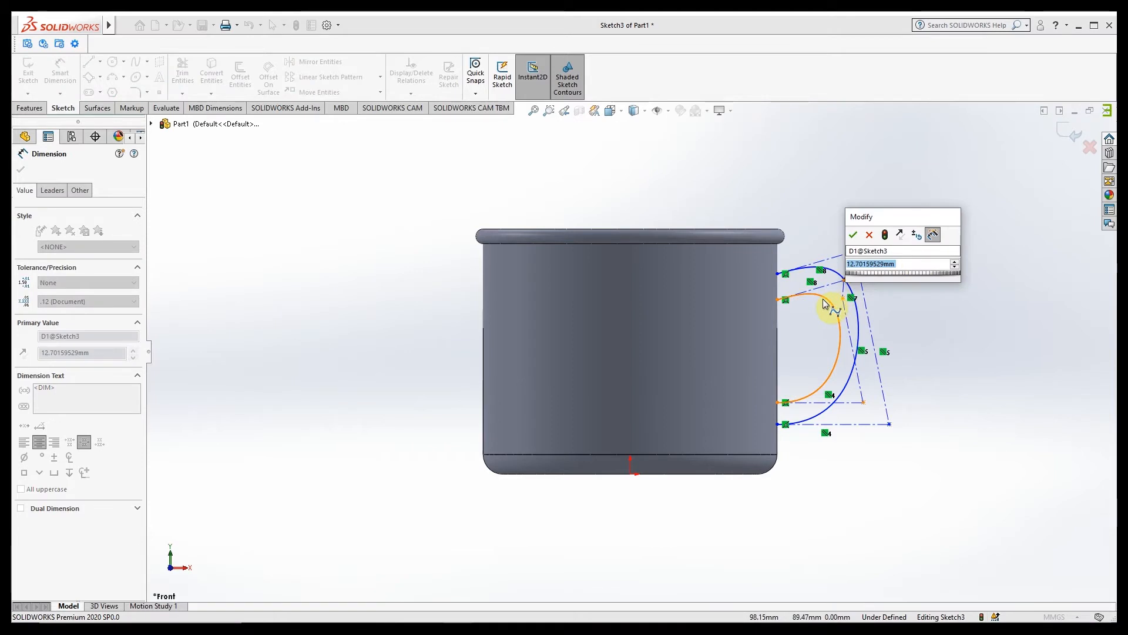
type("7.5")
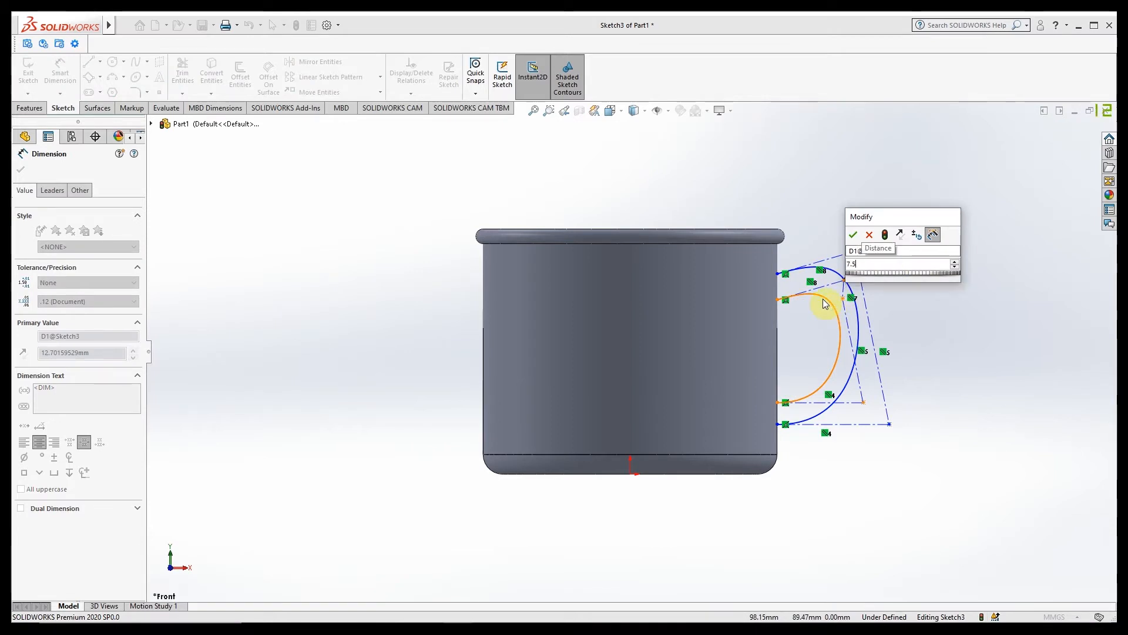
key("Return")
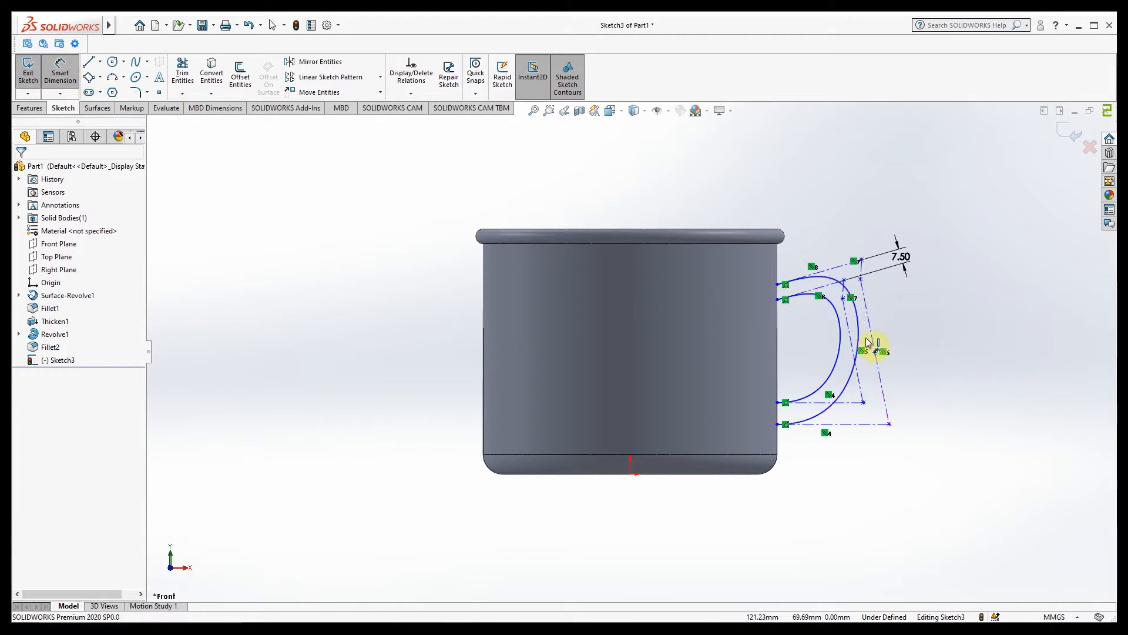
Dimension the gap between the two long side control lines and link it by equation to the 7.50 mm top gap.
left_click(861, 382)
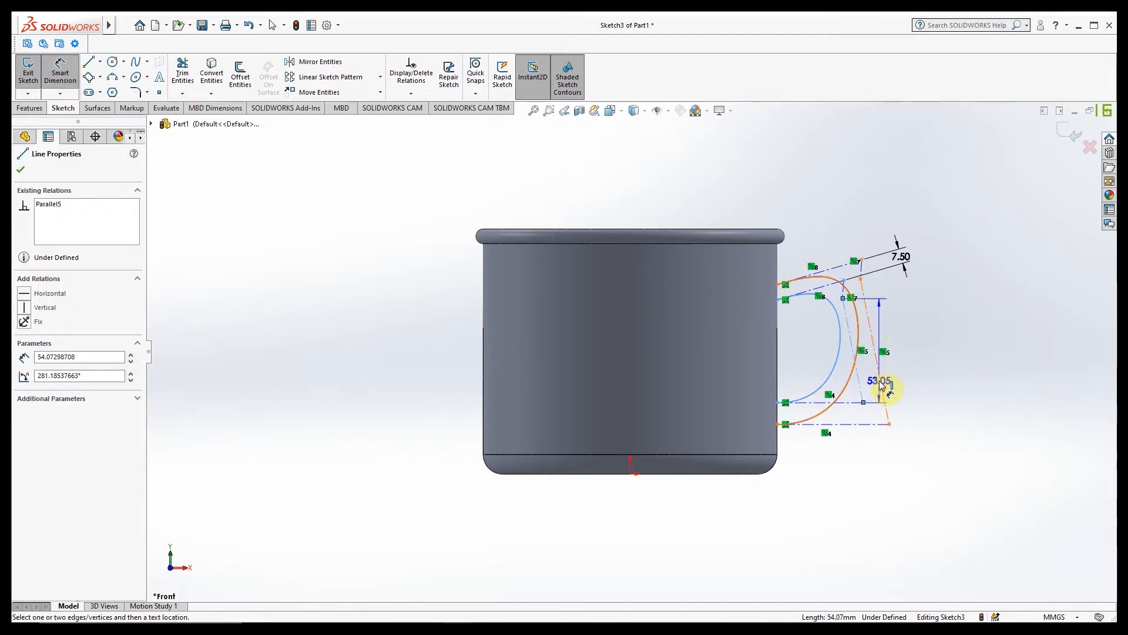
left_click(911, 373)
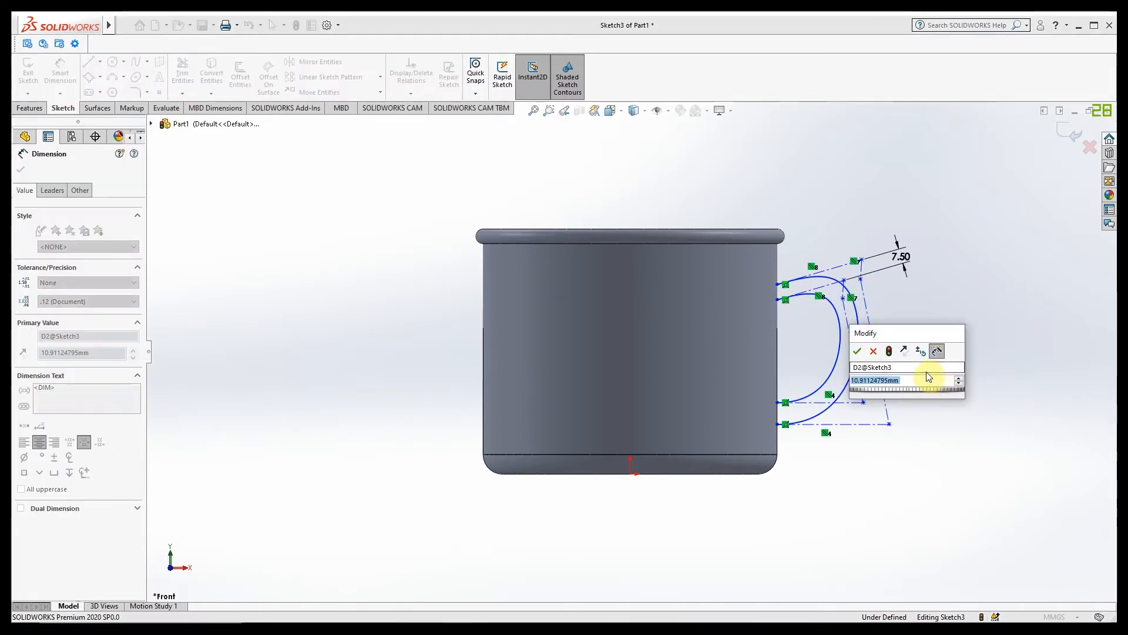
type("=")
left_click(905, 247)
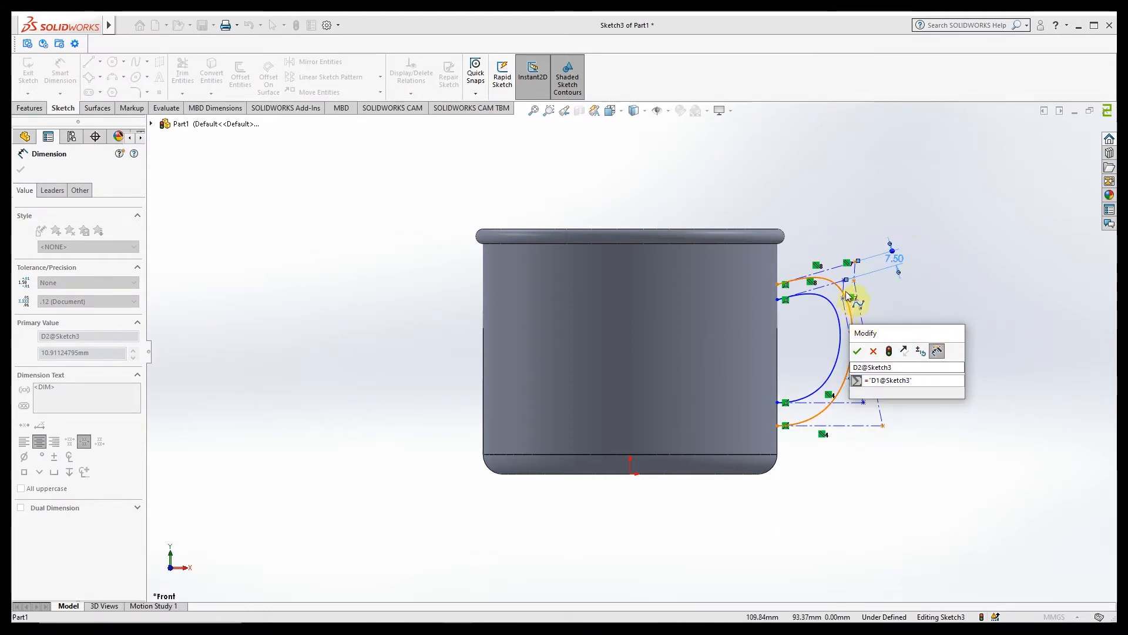
left_click(857, 351)
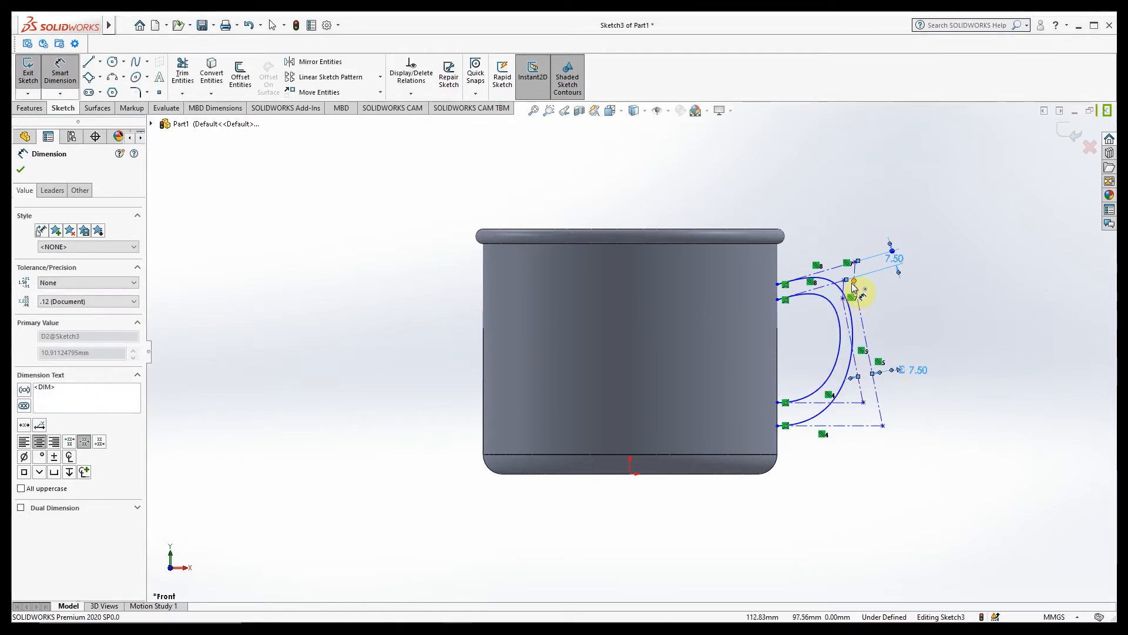
Dimension the gap between the two short upper-corner control lines and try to link it by equation to the 7.50 mm top gap.
scroll(854, 286, "down", 3)
left_click(820, 301)
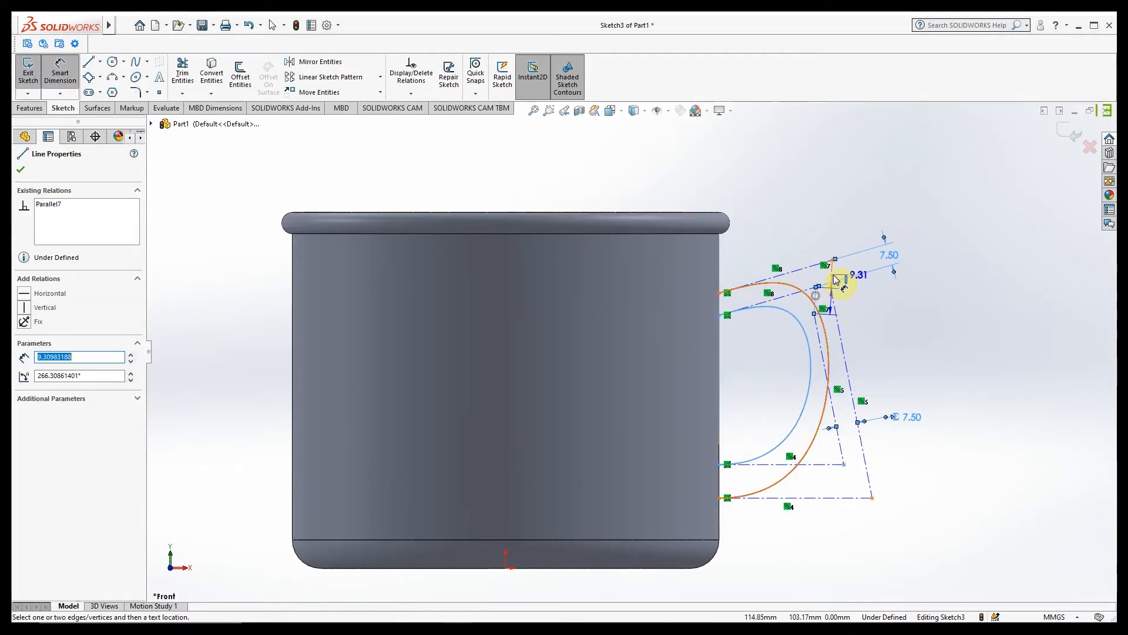
left_click(911, 327)
left_click(890, 258)
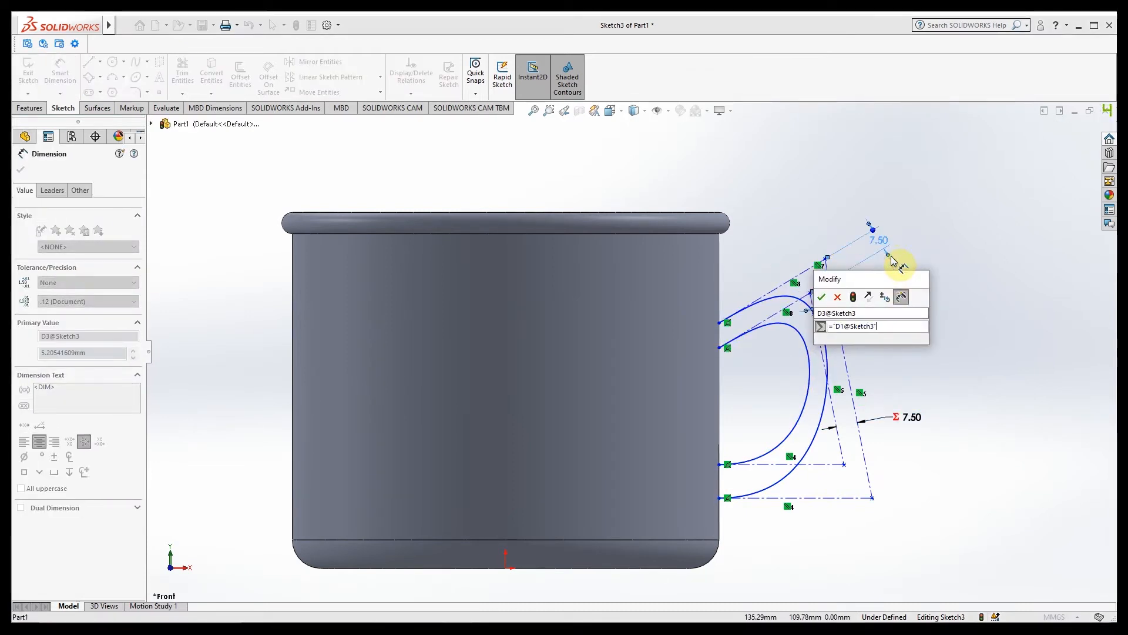
left_click(822, 298)
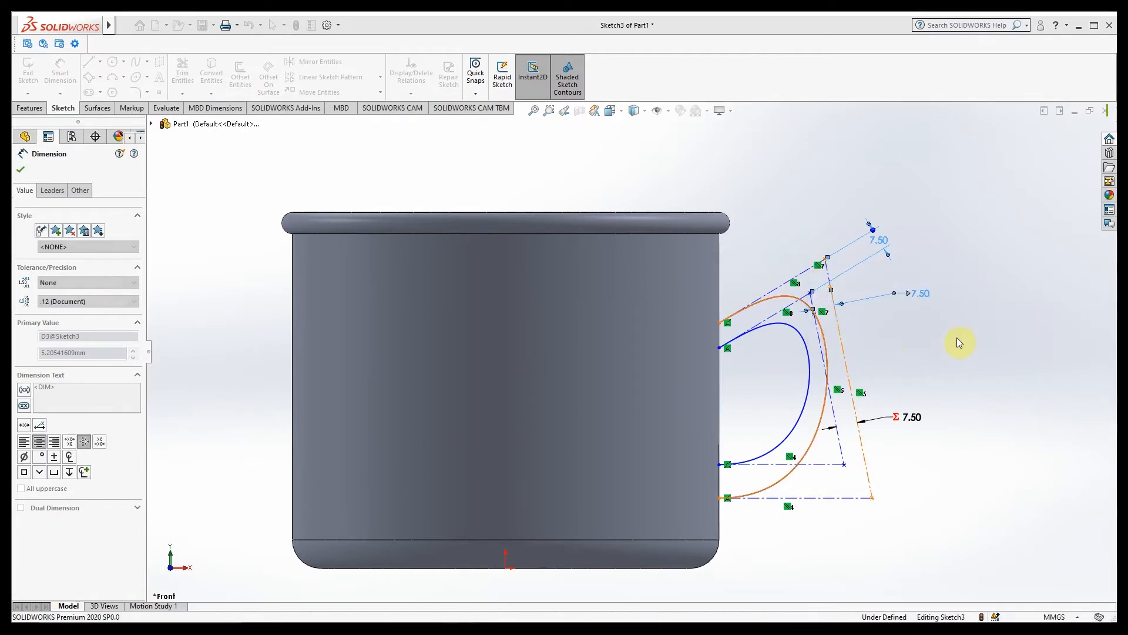
key("Escape")
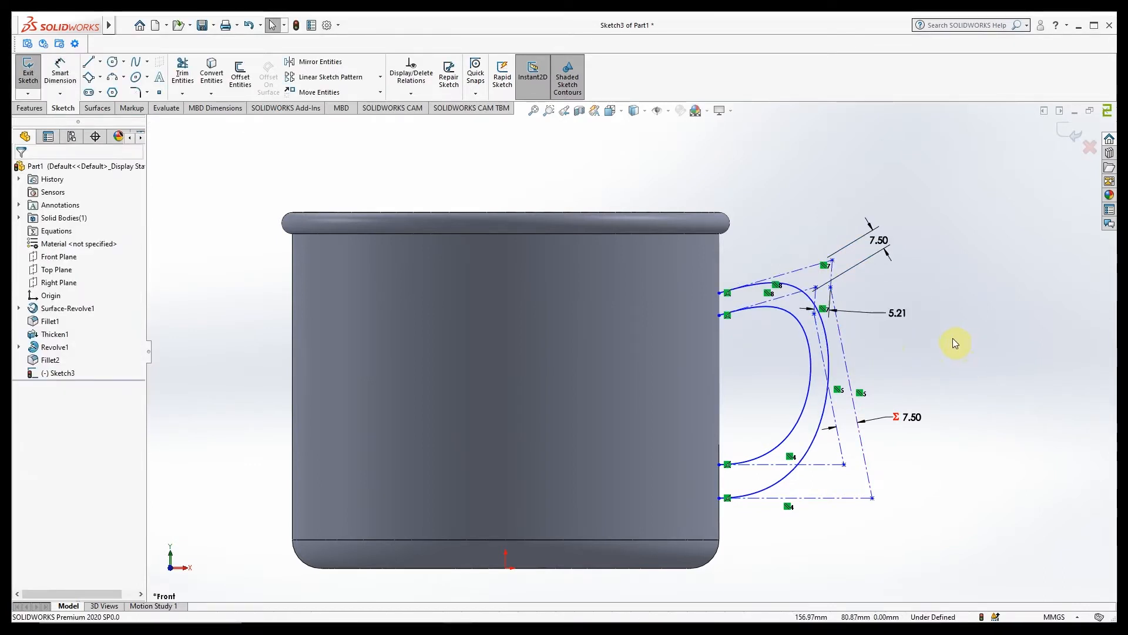
Try moving the outer spline's control vertex at the lower end of its short corner line toward the inner spline.
left_click_drag(833, 290, 807, 293)
key("ctrl+z")
left_click(924, 345)
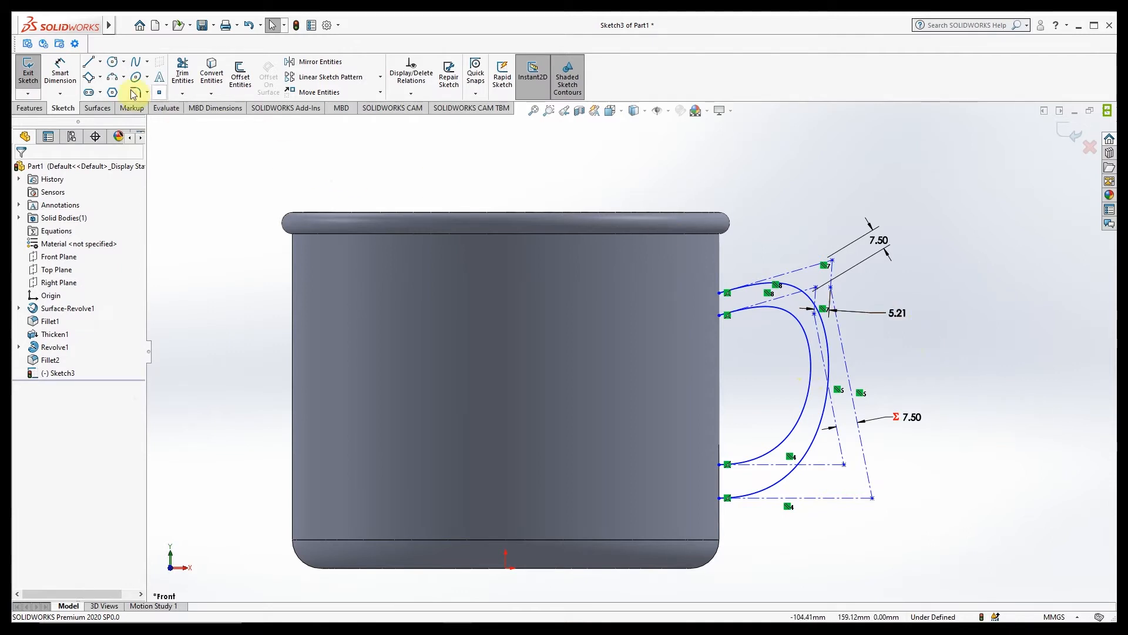
Try to dimension the distance directly between the inner and outer handle curves.
left_click(62, 73)
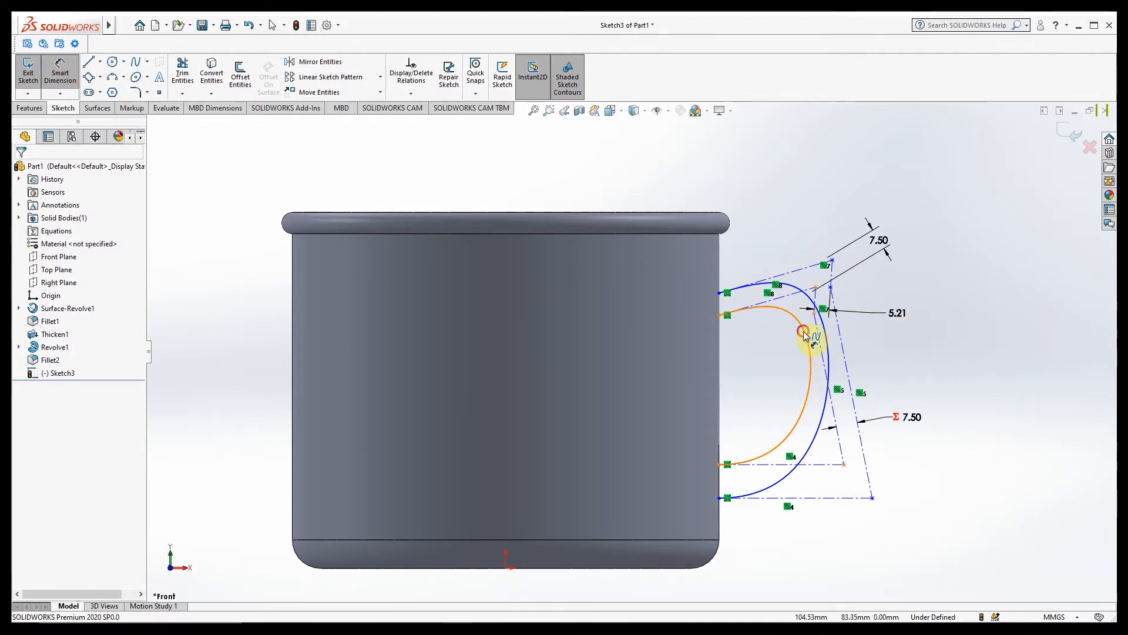
left_click(826, 340)
left_click(831, 347)
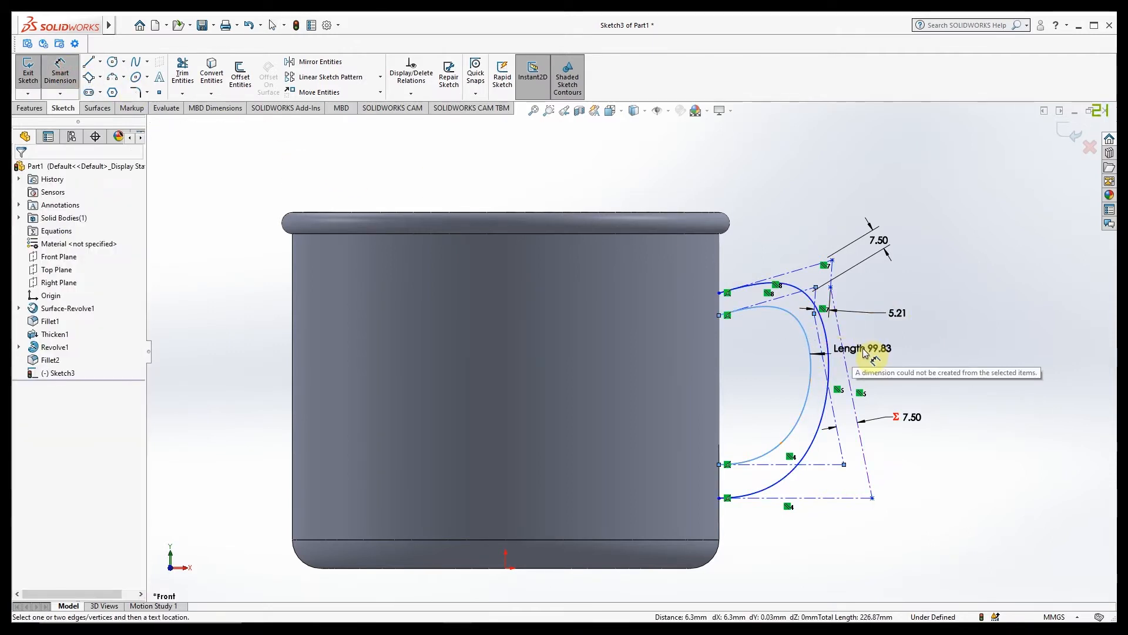
key("Escape")
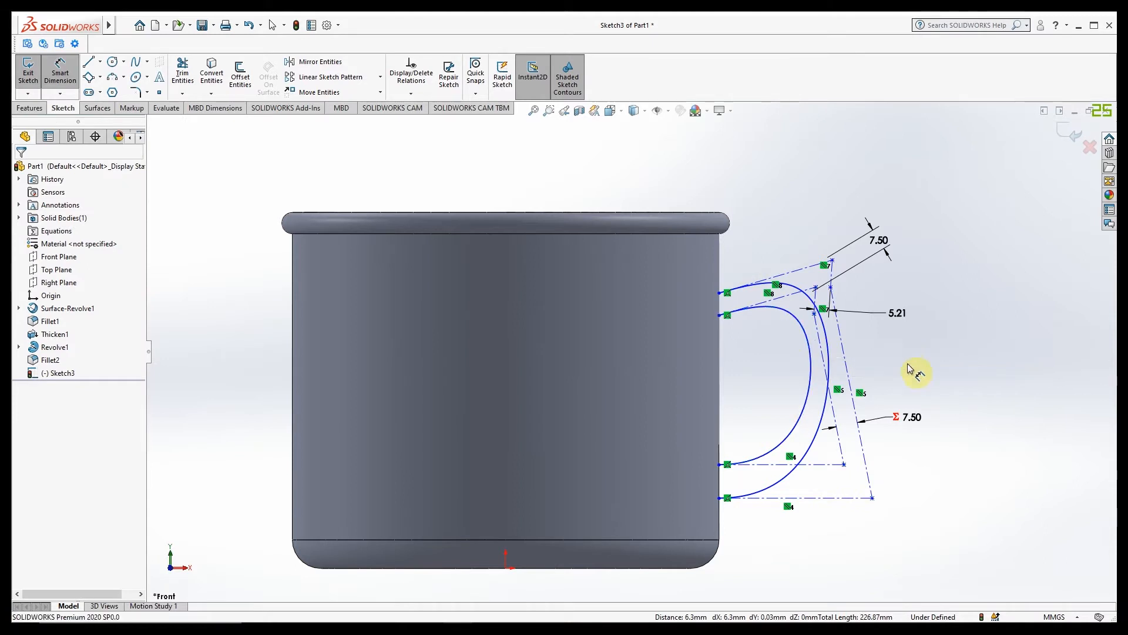
Dimension the gap between the two bottom control lines and link it by equation to the 7.50 mm top gap.
left_click(755, 498)
left_click(814, 465)
left_click(930, 485)
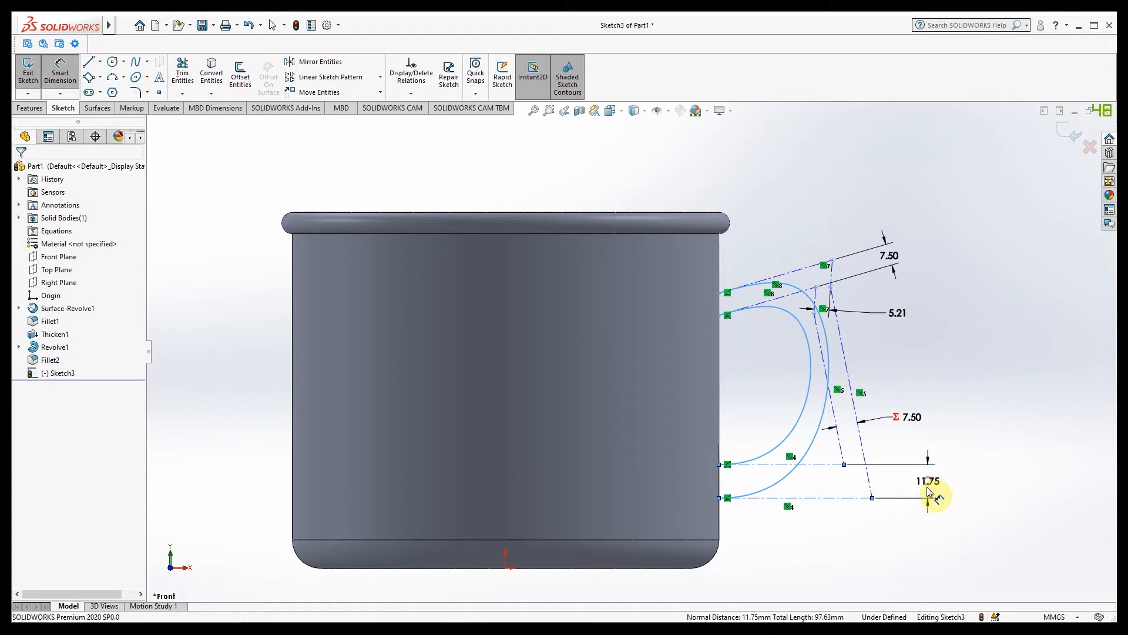
type("=")
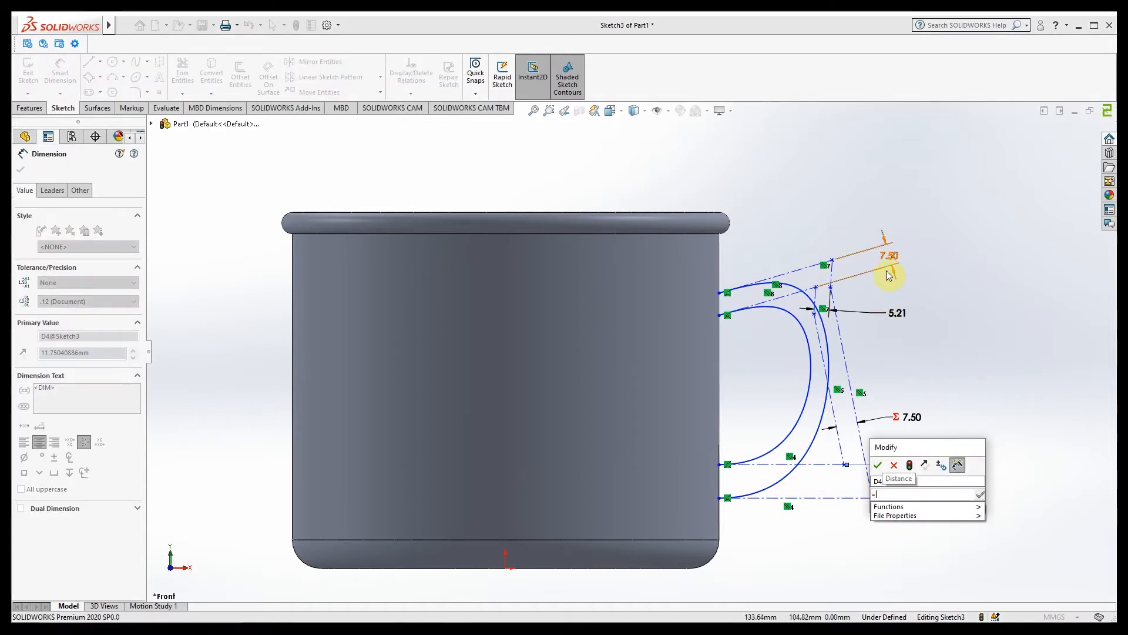
left_click(890, 256)
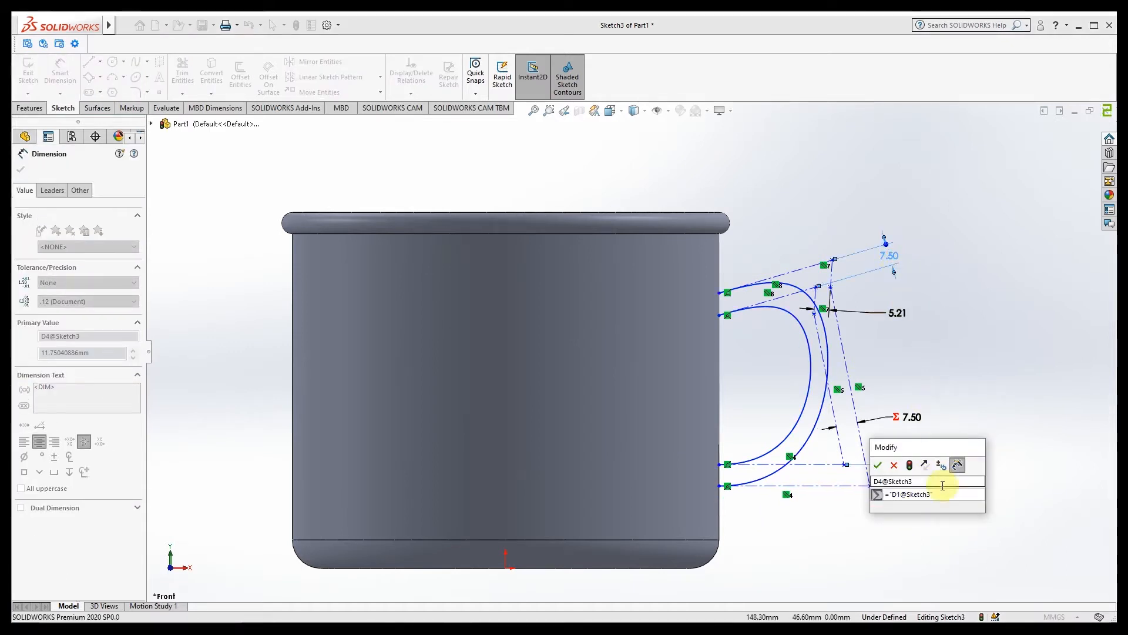
left_click(878, 464)
left_click(918, 348)
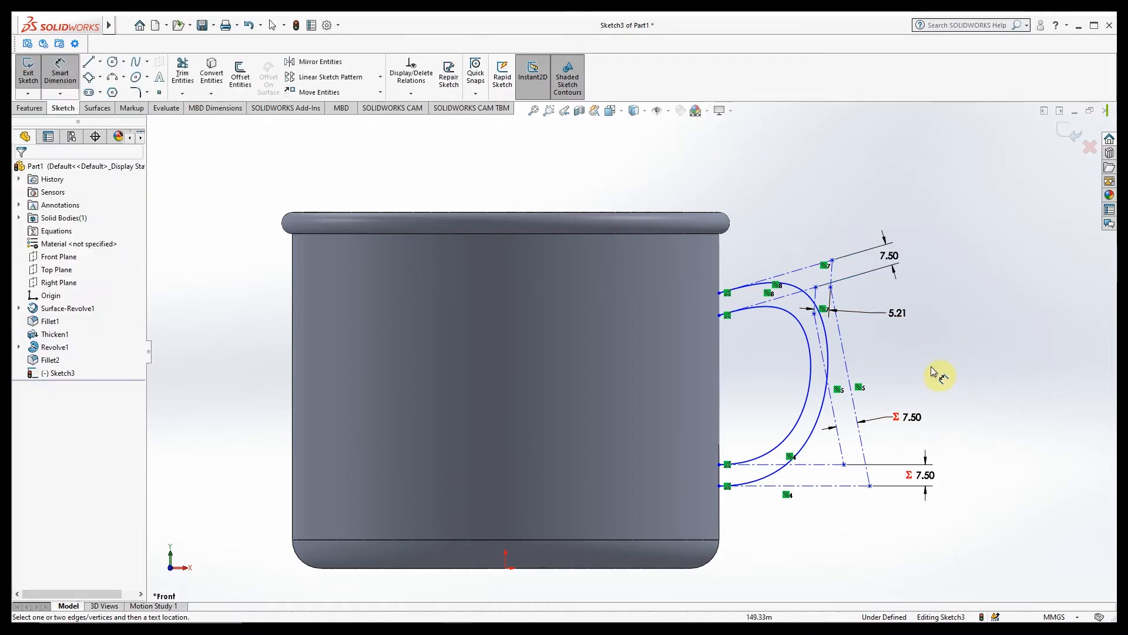
Set the gap between the two short upper-corner control lines of the handle splines to 7.5 mm.
key("Escape")
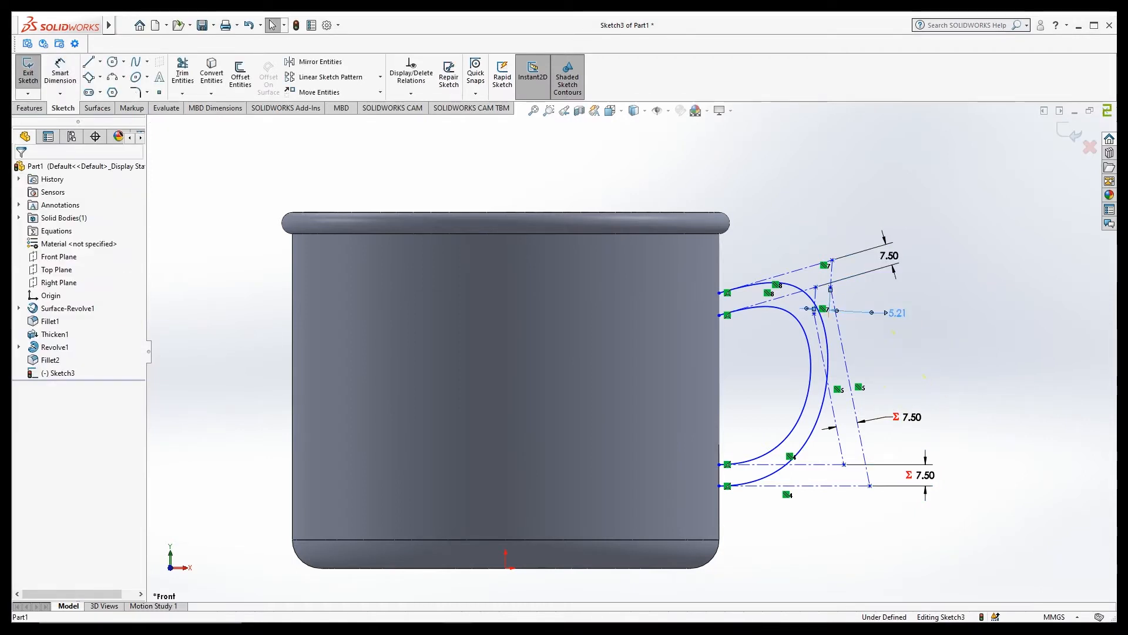
double_click(897, 316)
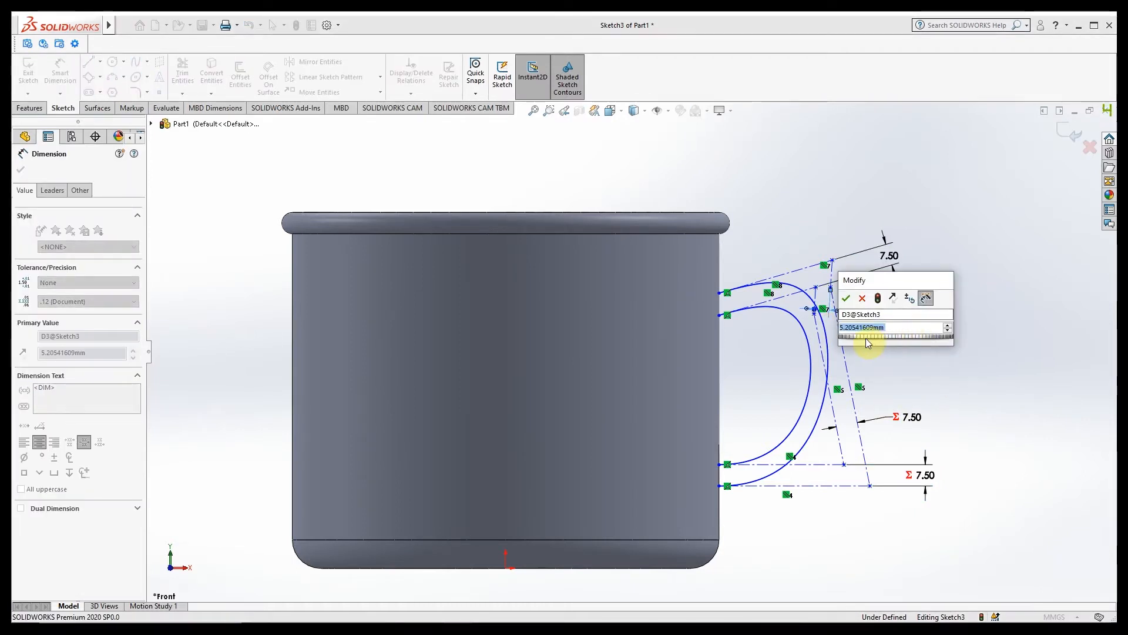
type("7.5")
key("Return")
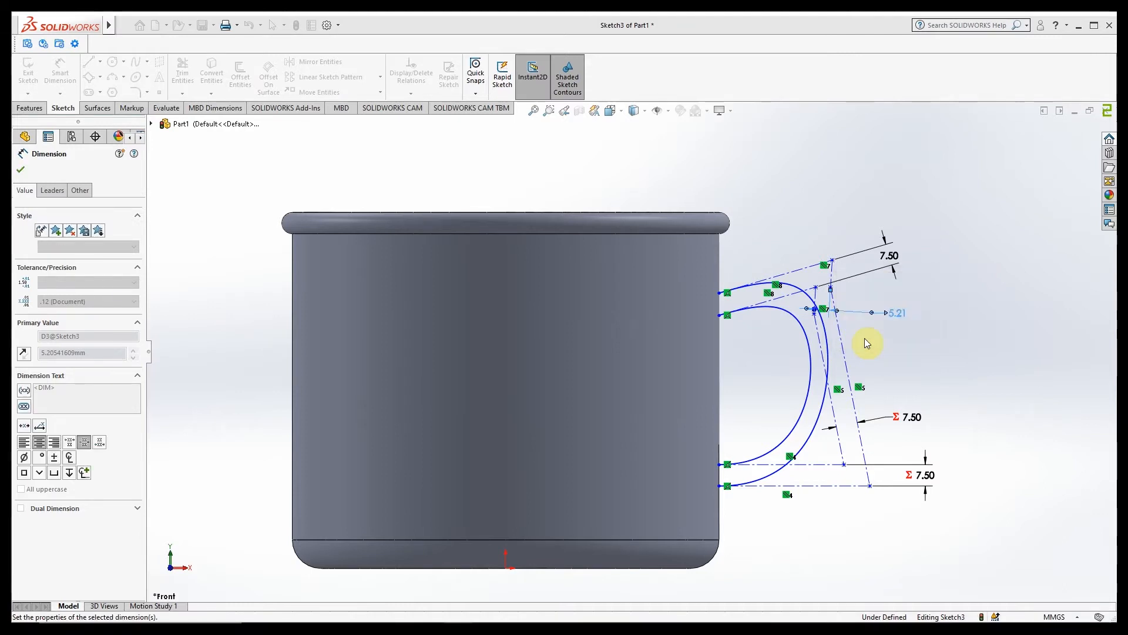
left_click(934, 351)
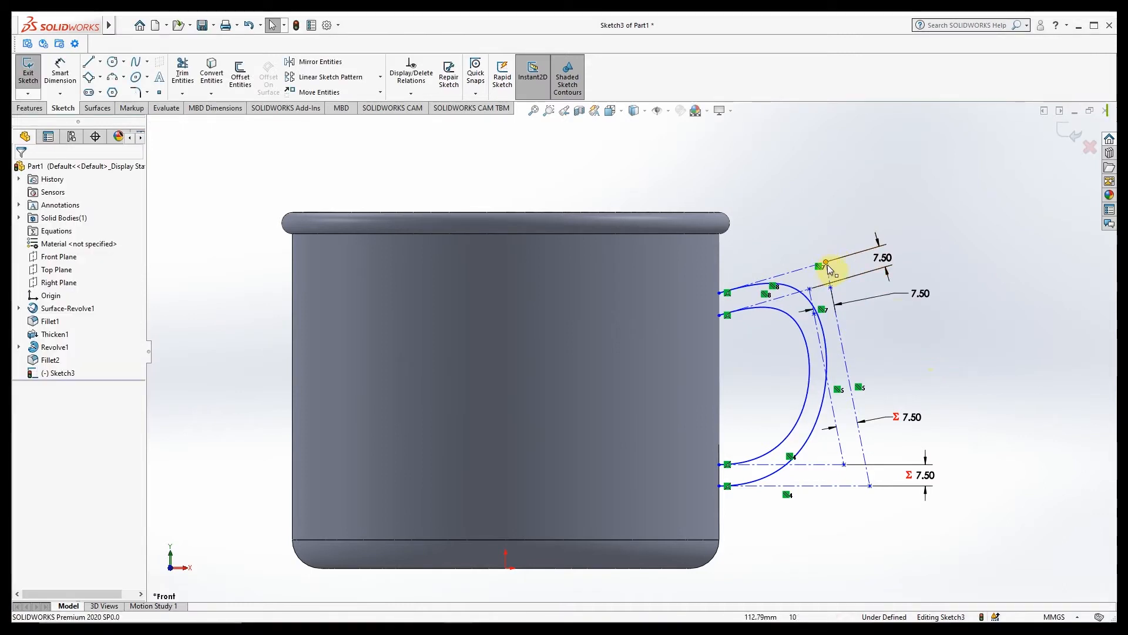
Move the outer spline's top control vertex outward, away from the mug, to reshape the handle's upper corner.
left_click_drag(834, 264, 851, 260)
left_click(870, 362)
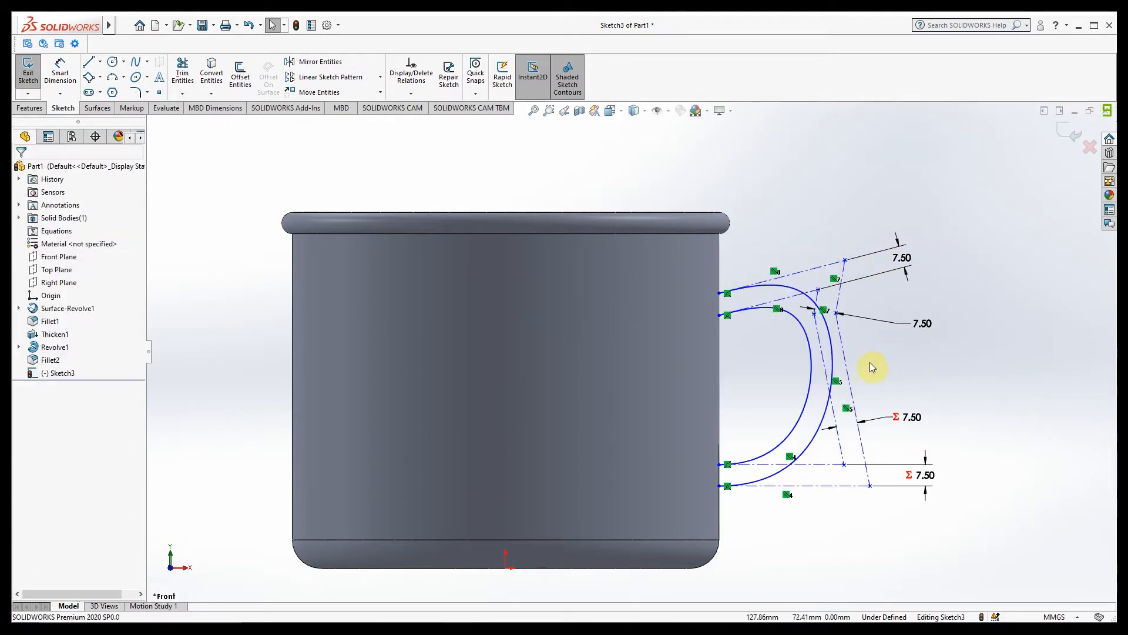
key("f")
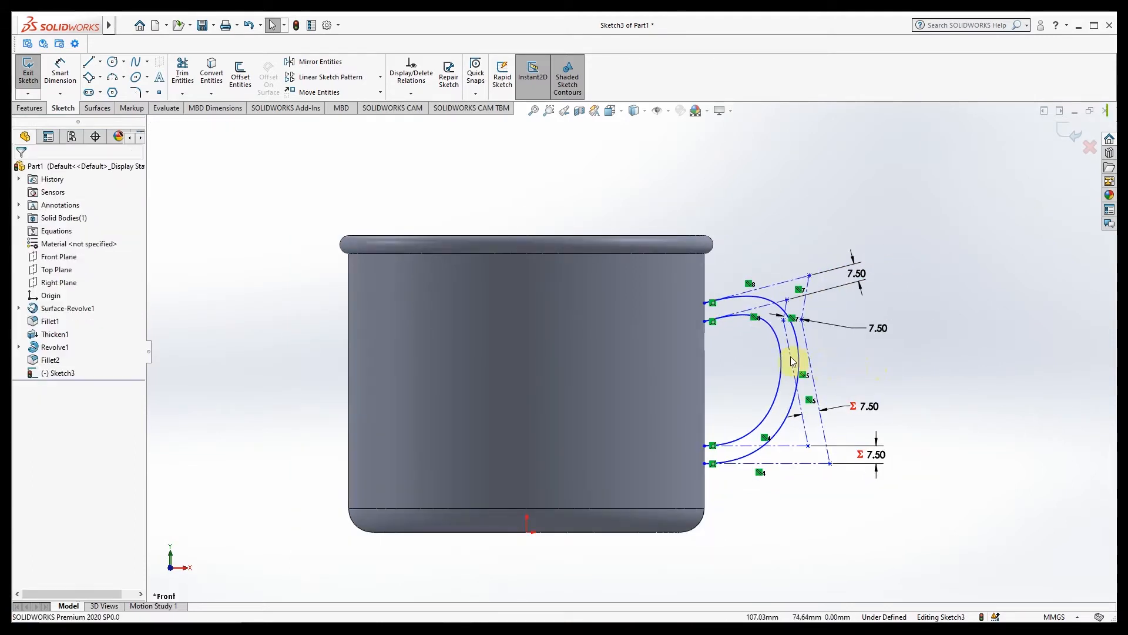
Close the upper and lower ends of the handle profile with short vertical lines along the mug wall.
left_click(88, 62)
left_click(707, 306)
left_click(705, 322)
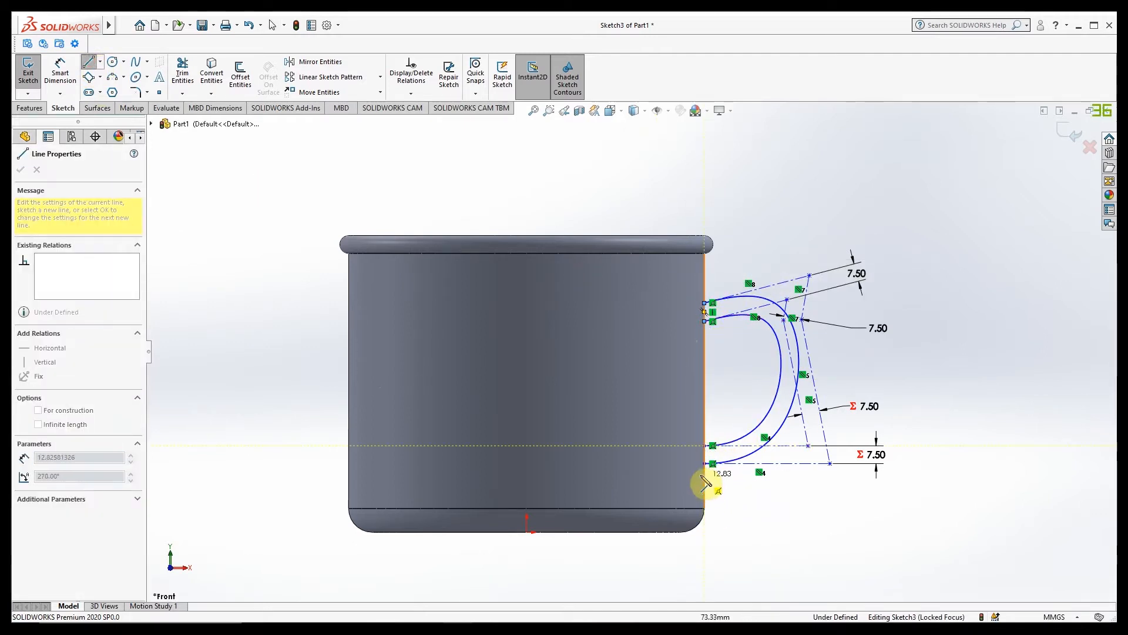
left_click(705, 463)
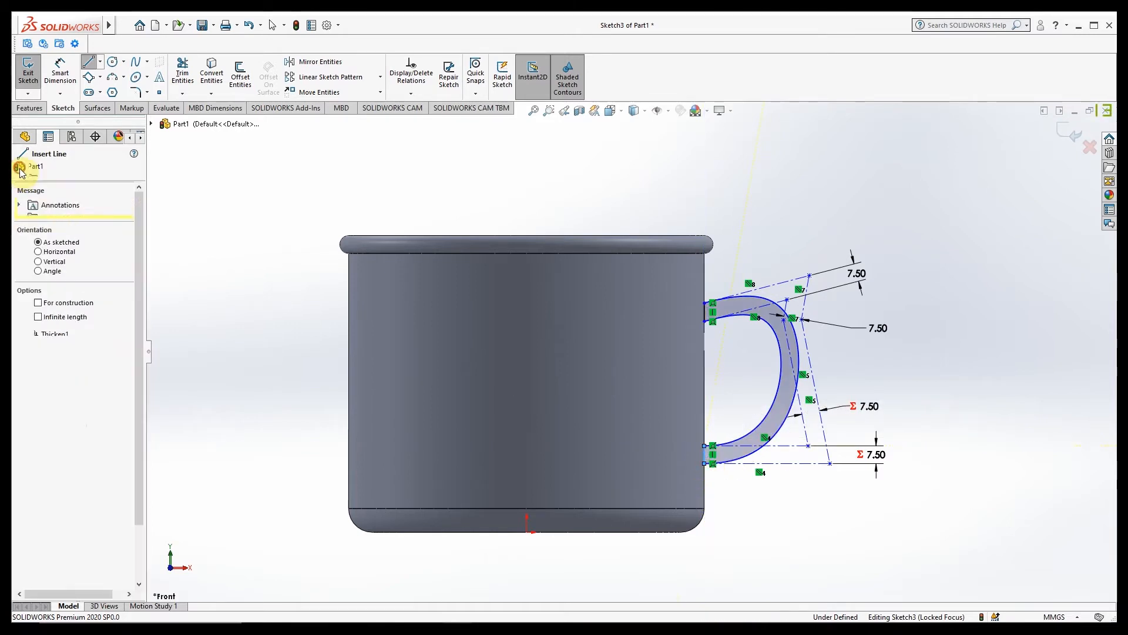
Sketch a vertical centerline from the origin up to the middle of the mug's rim.
left_click(99, 61)
left_click(117, 91)
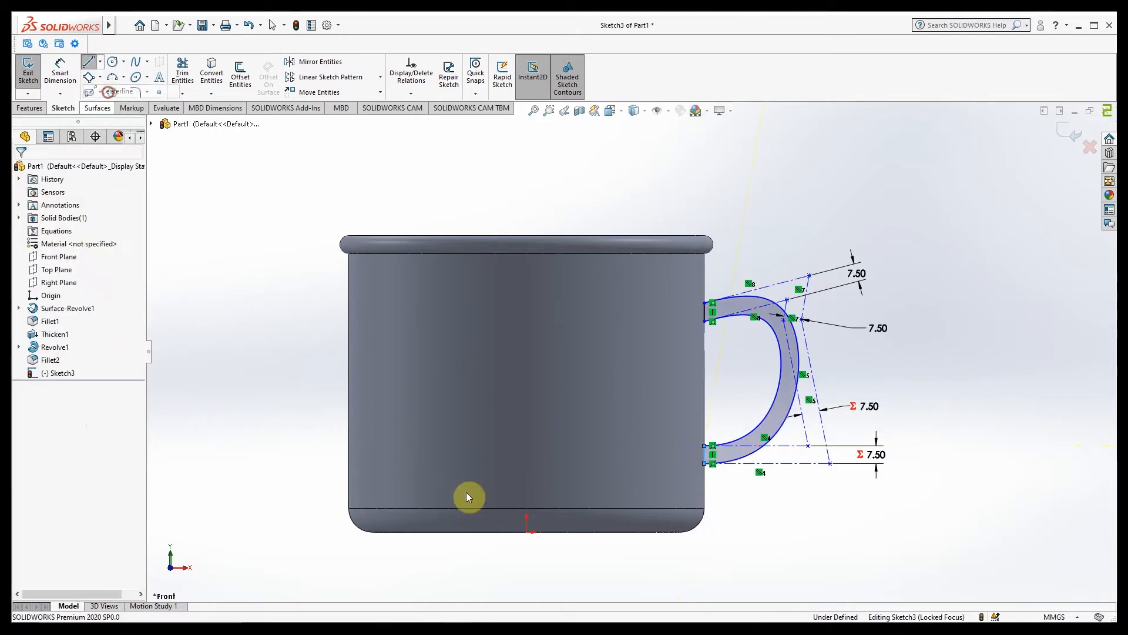
left_click(527, 532)
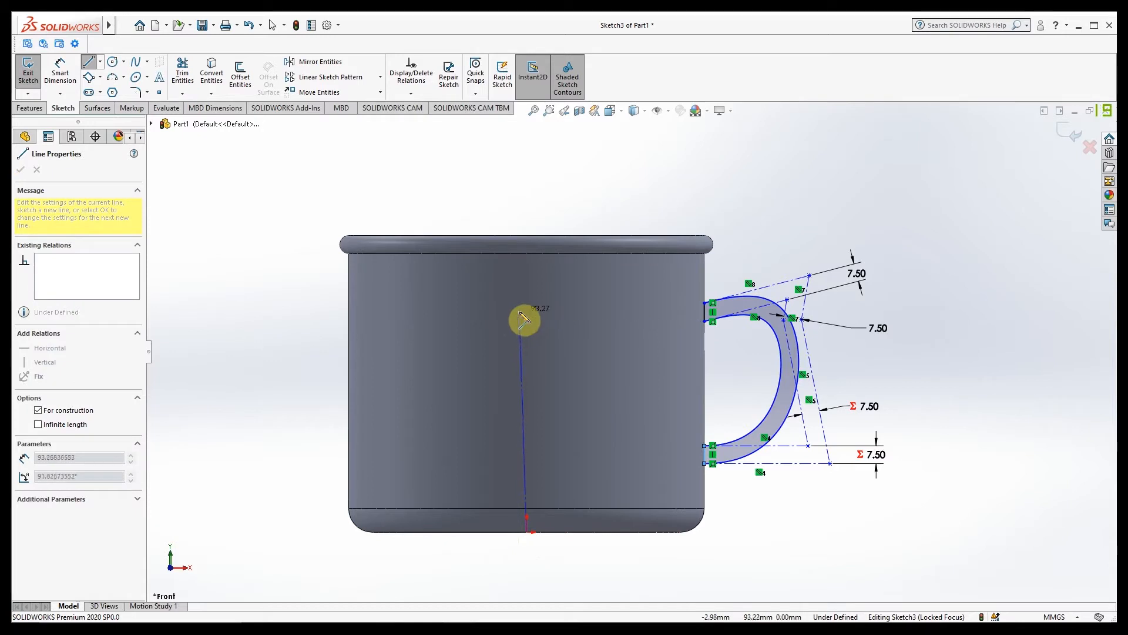
left_click(526, 236)
right_click(524, 213)
left_click(548, 214)
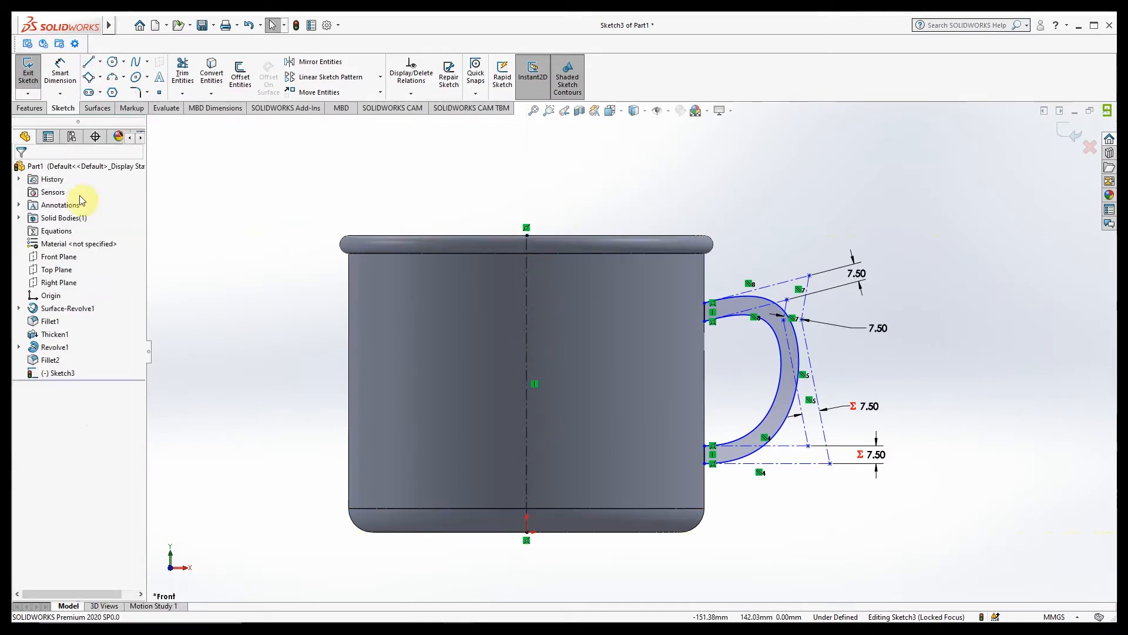
Revolve the handle profile around the vertical centerline by 5 degrees in both directions, merged with the mug.
left_click(29, 107)
left_click(68, 71)
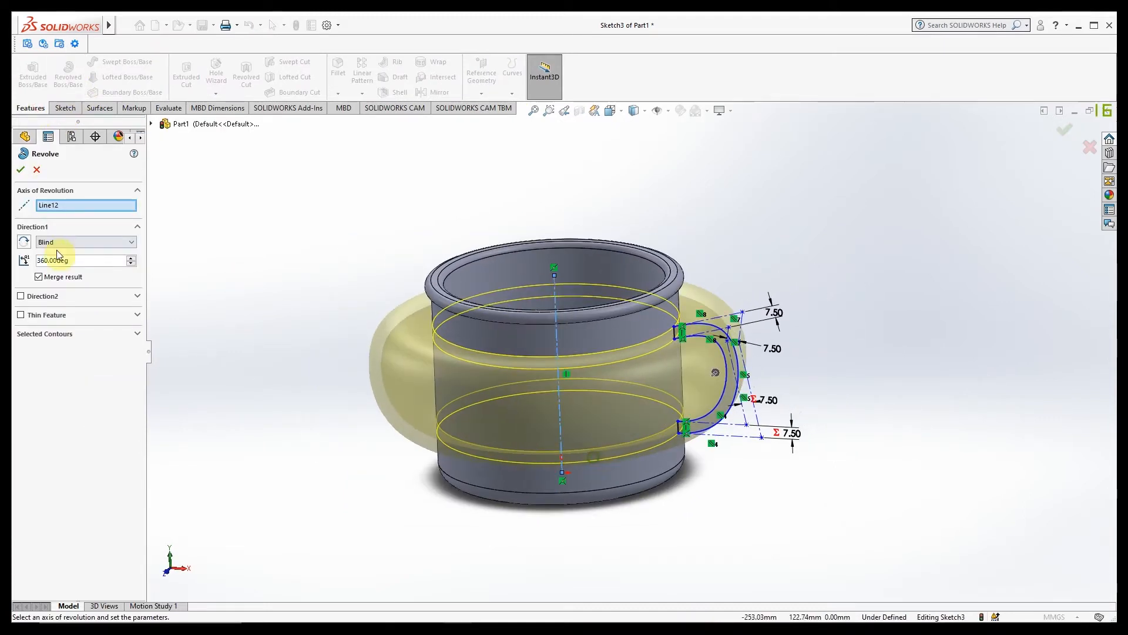
left_click_drag(80, 262, 37, 264)
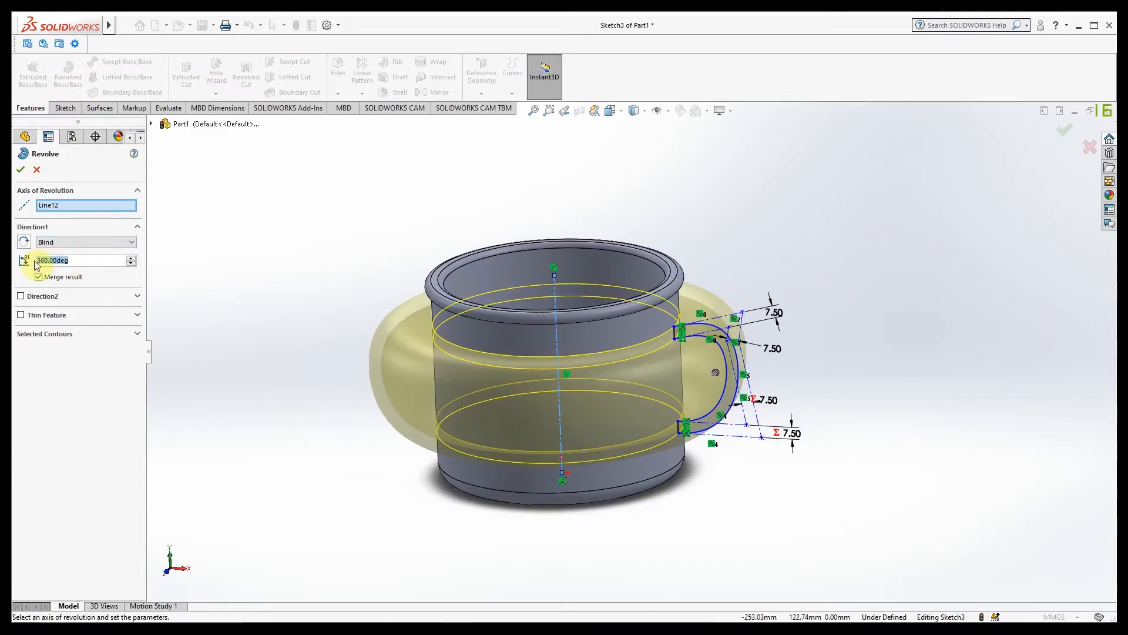
type("5")
key("Return")
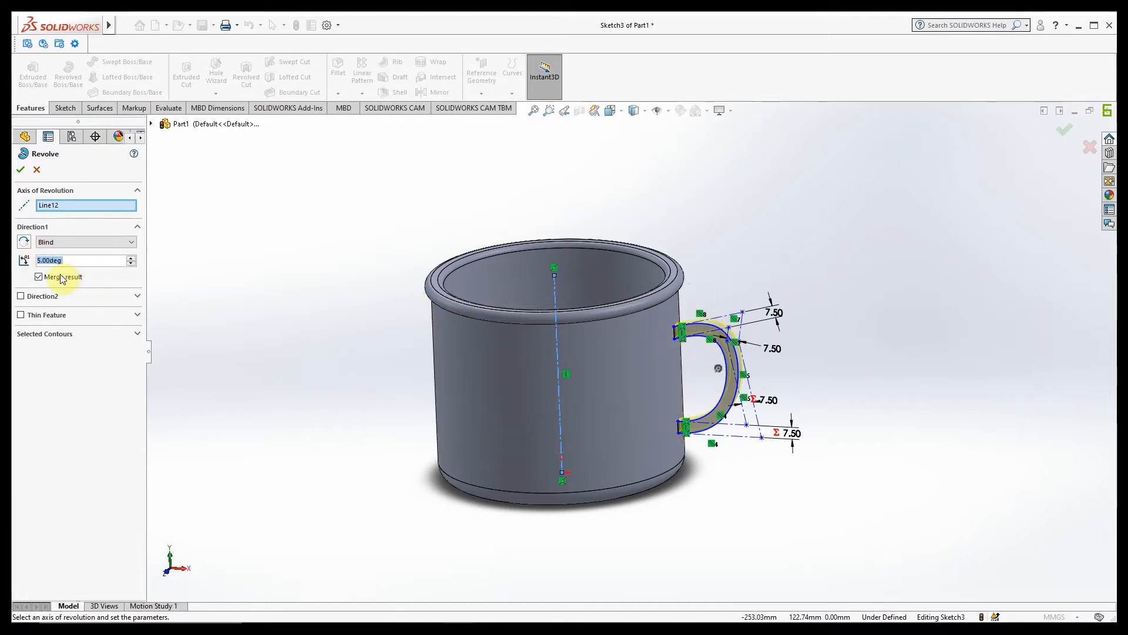
left_click(21, 297)
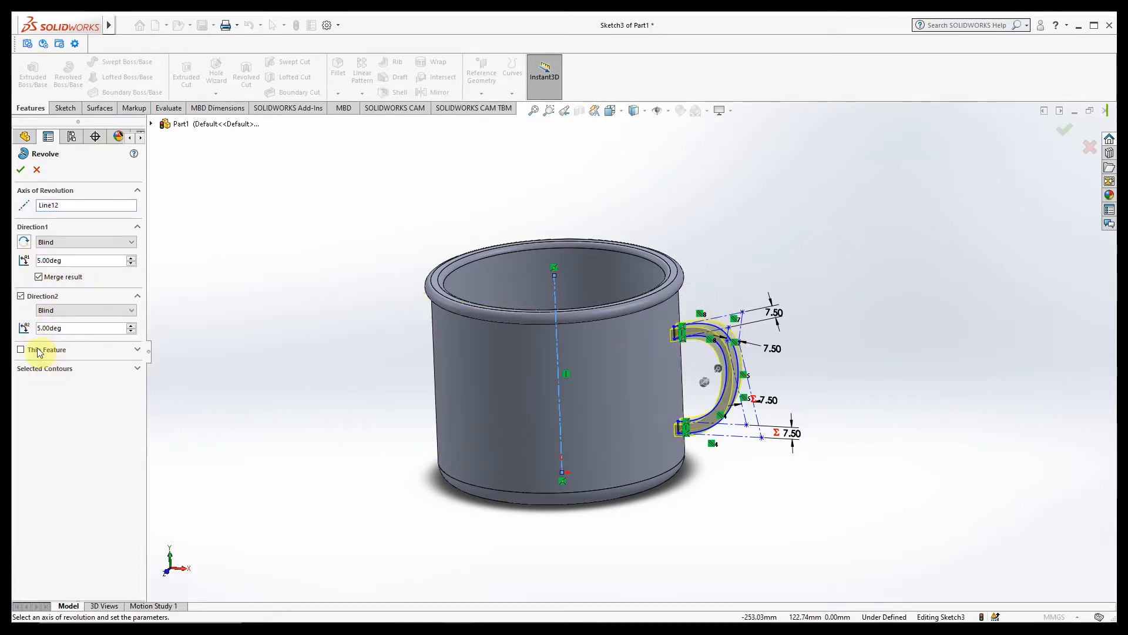
mouse_move(275, 376)
middle_mouse_down()
mouse_move(266, 440)
mouse_move(276, 449)
mouse_move(274, 422)
mouse_move(310, 386)
mouse_move(295, 407)
mouse_move(303, 446)
mouse_move(343, 411)
middle_mouse_up()
scroll(274, 422, "up", 2)
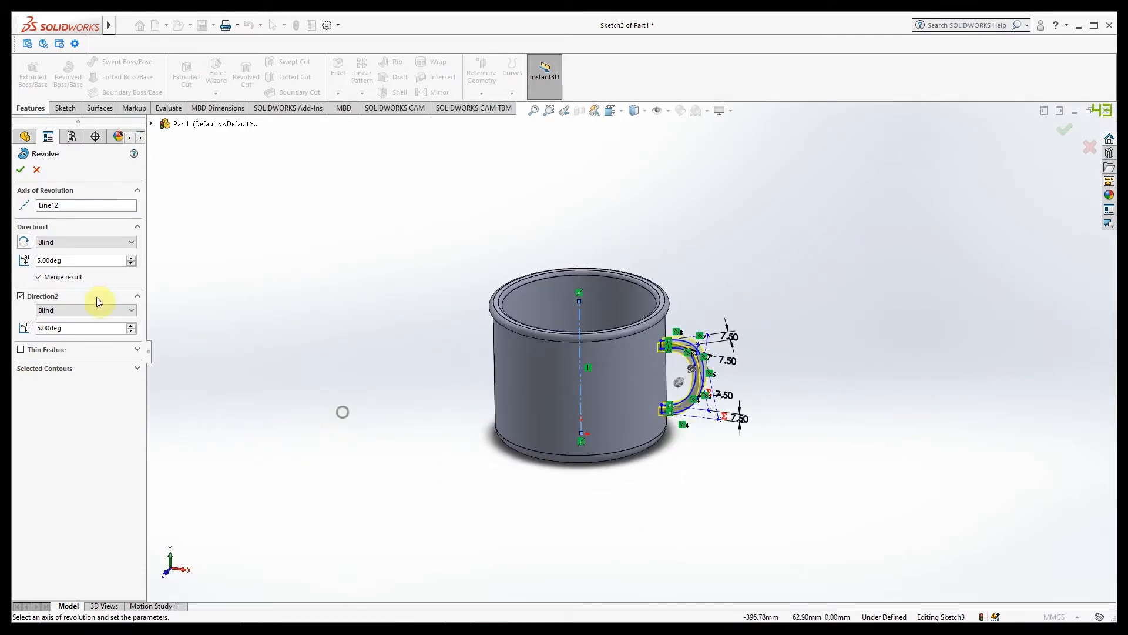
left_click(22, 171)
Start a new sketch on the mug's flat bottom face, viewed normal to the face.
middle_click_drag(471, 471, 486, 345)
left_click(600, 471)
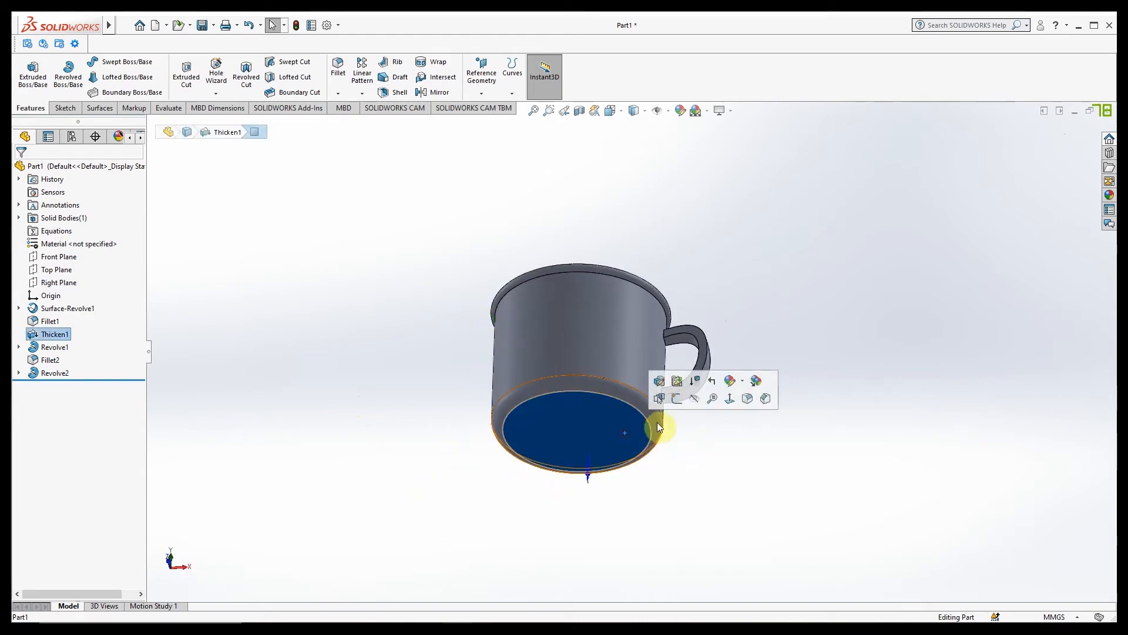
left_click(671, 403)
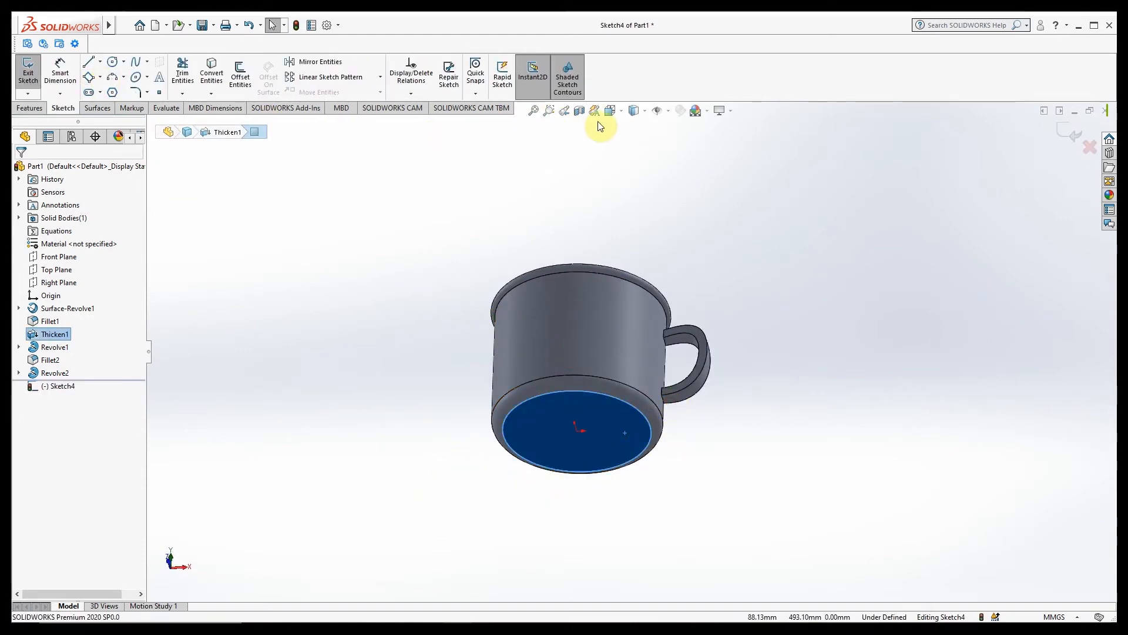
left_click(609, 111)
key("ctrl+8")
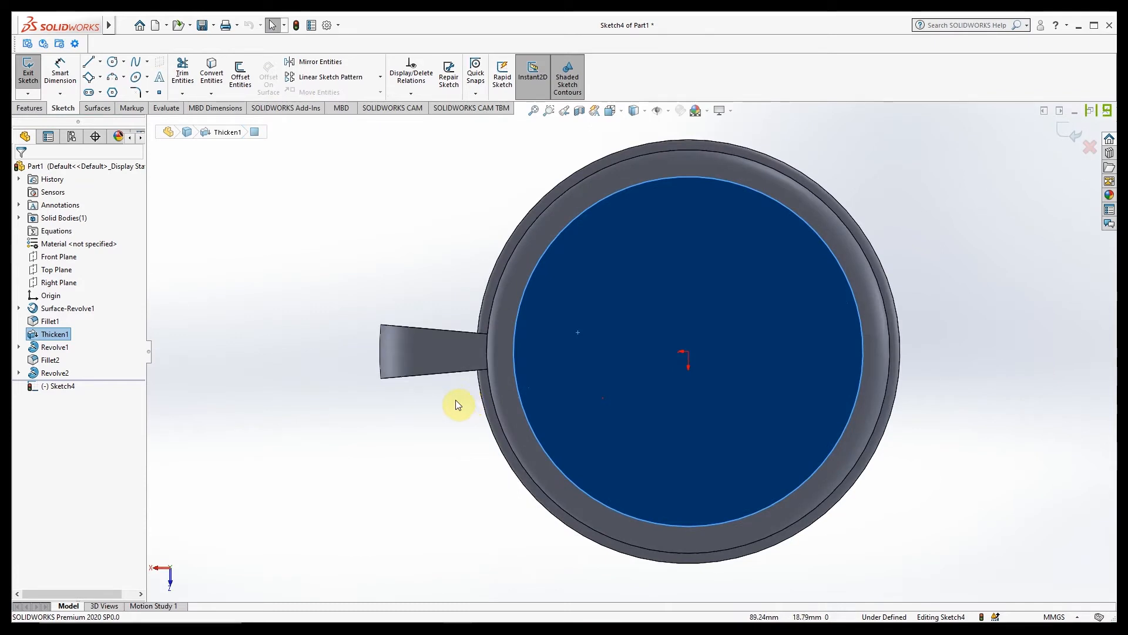
left_click(379, 415)
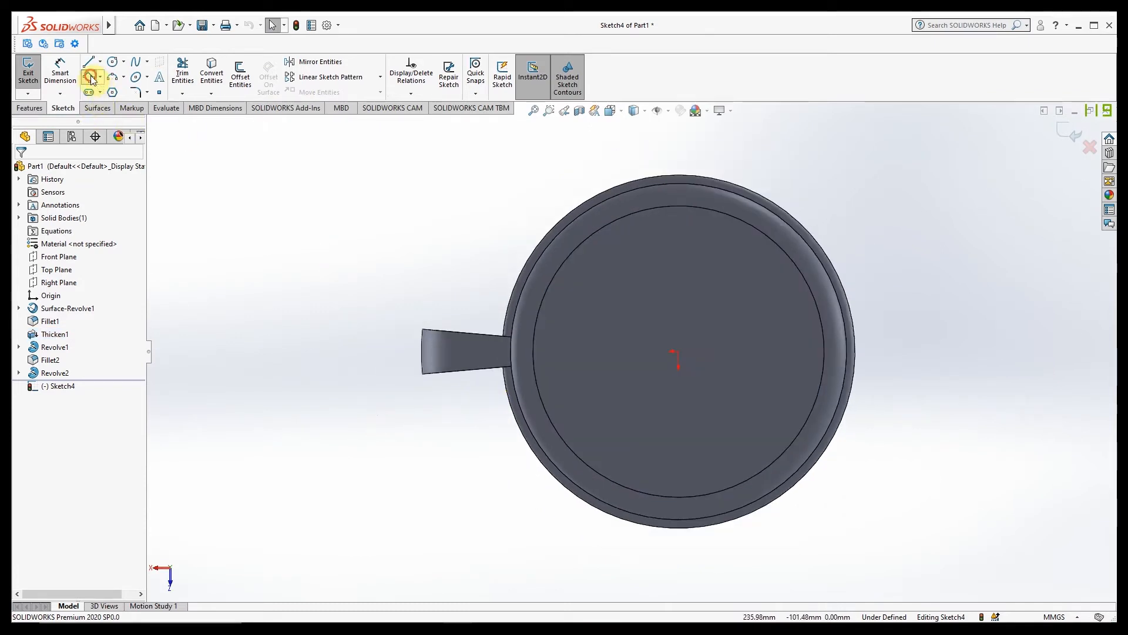
Sketch a three-point corner rectangle about 50 by 20 mm from the handle's upper inner corner outward over its flared side.
left_click(90, 78)
left_click(508, 336)
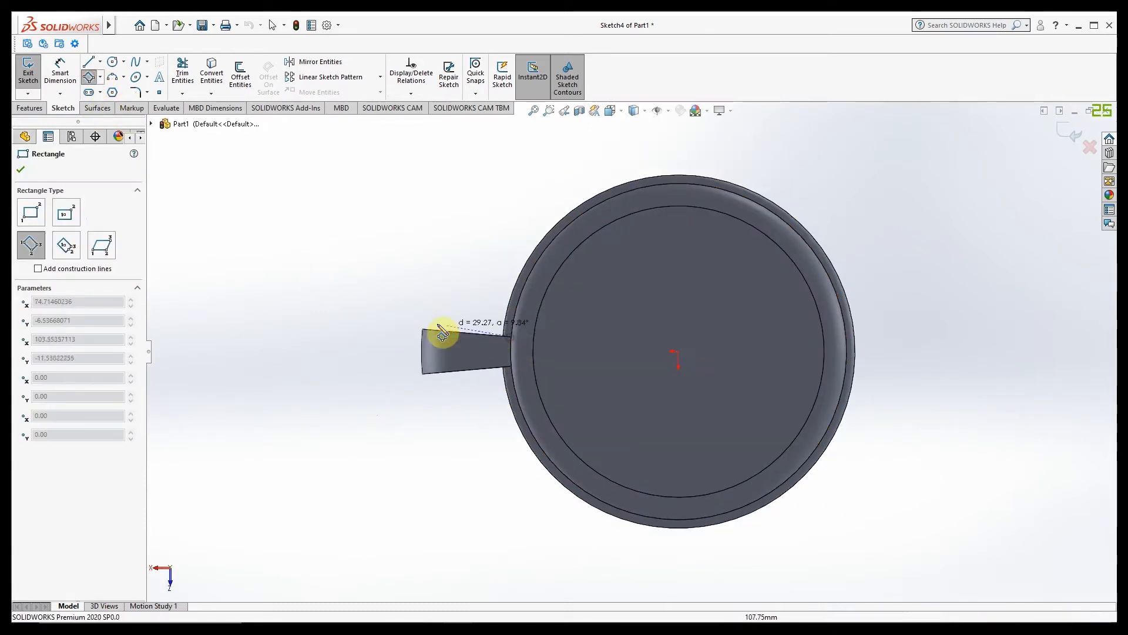
left_click(403, 351)
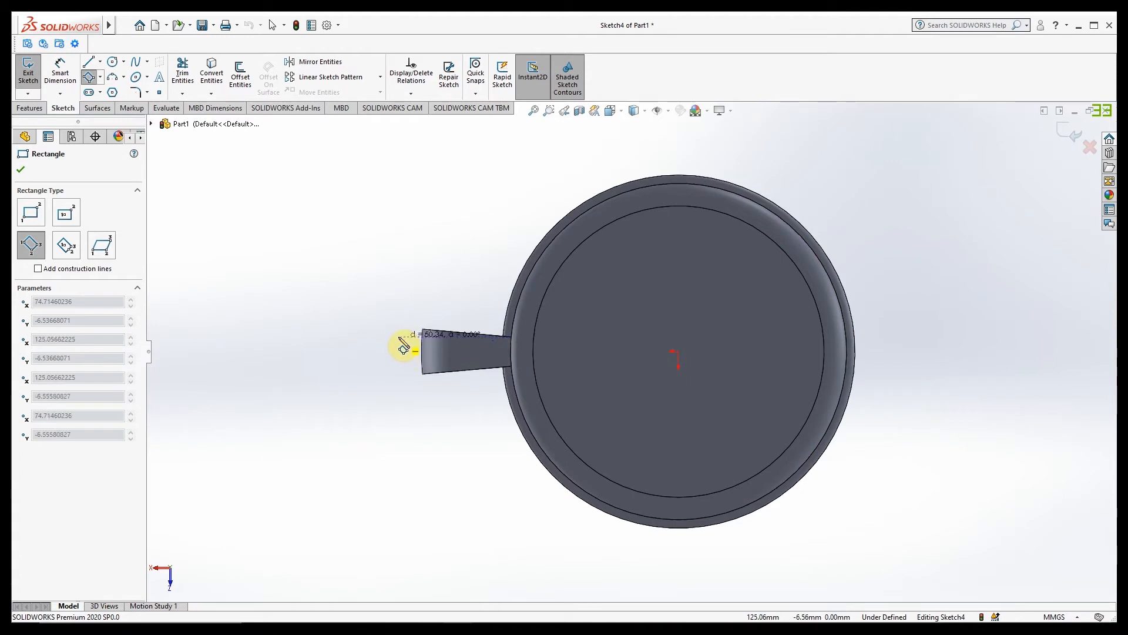
left_click(442, 292)
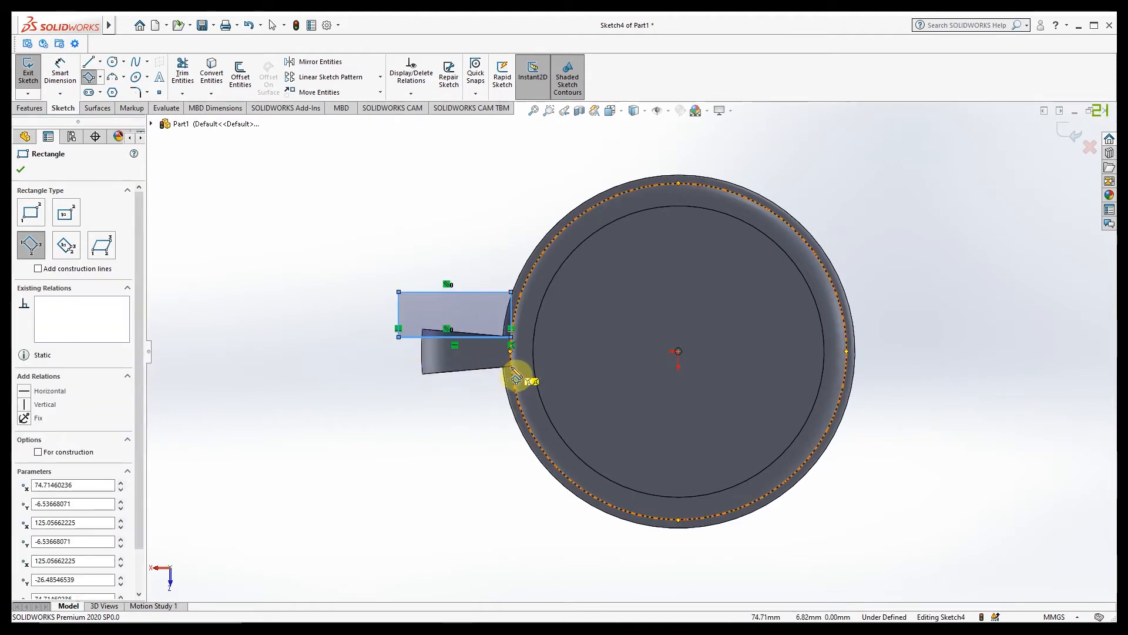
Sketch a second rectangle about 50 by 14 mm from the handle's lower inner corner, aligned with the first rectangle's outer end.
scroll(506, 376, "down", 3)
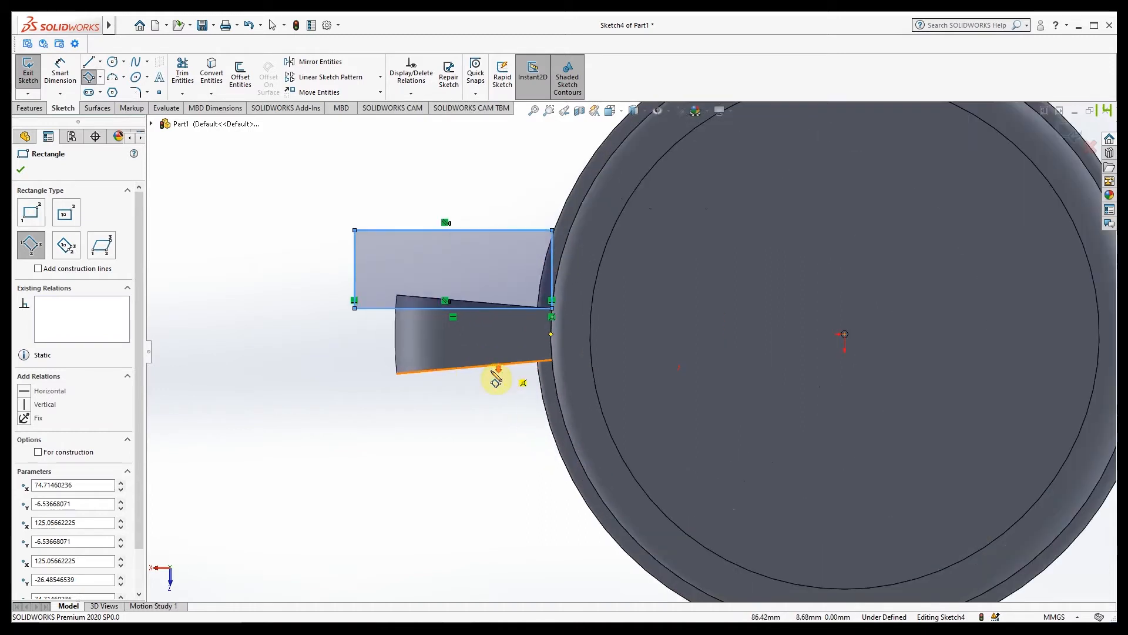
left_click(553, 361)
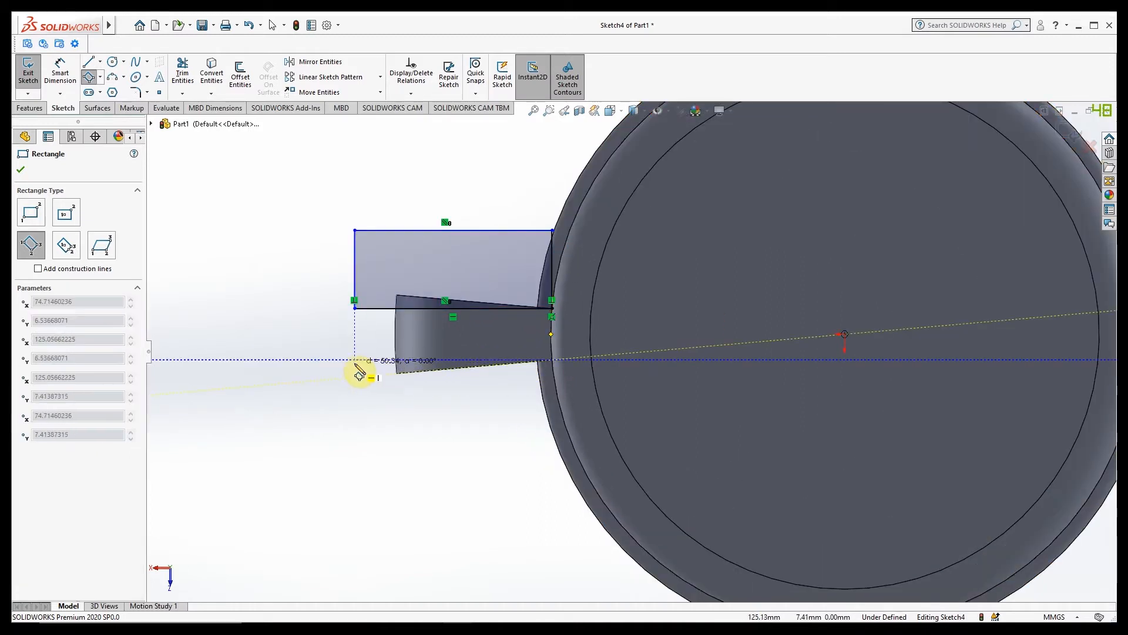
left_click(355, 362)
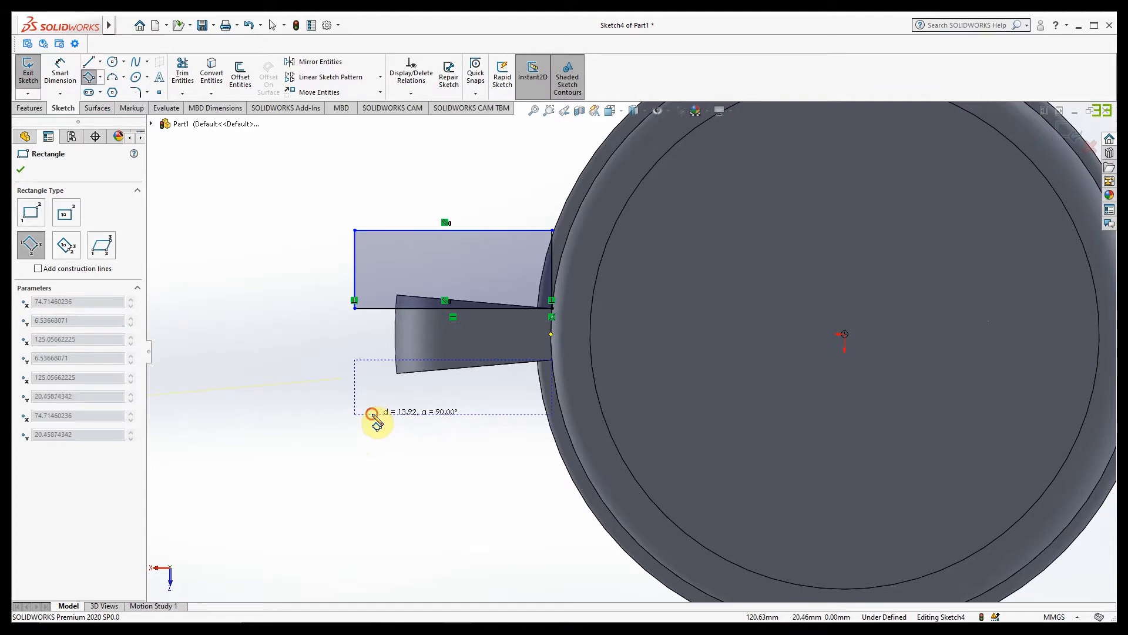
left_click(374, 425)
key("z")
right_click(398, 382)
left_click(432, 391)
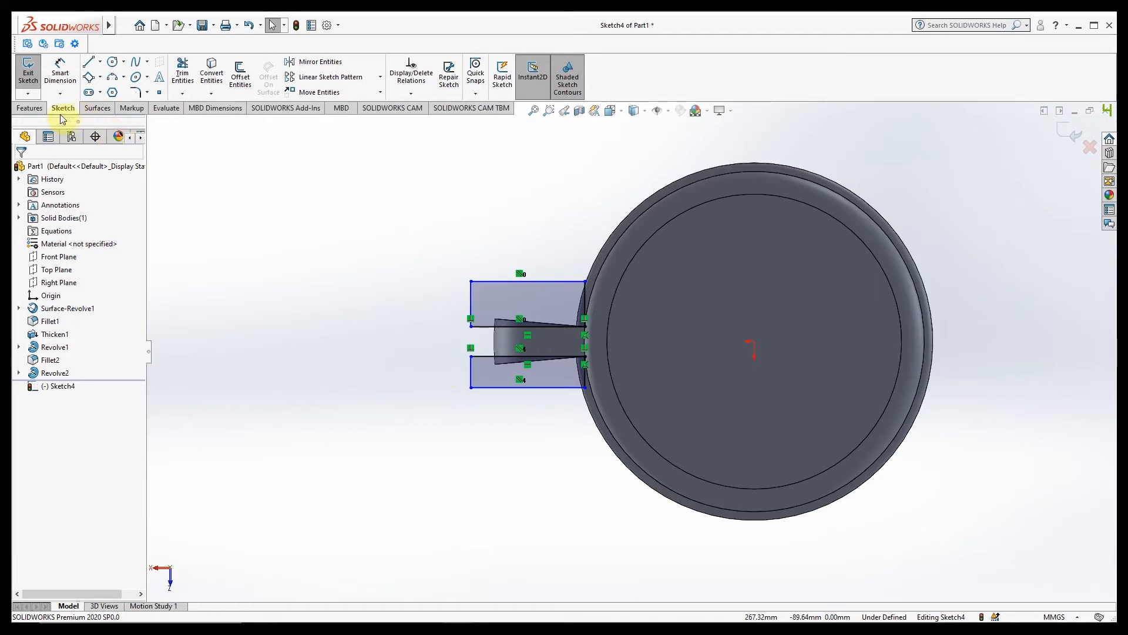
Start an extruded cut from the two rectangles and try the Up To Body end condition with the mug body.
left_click(43, 108)
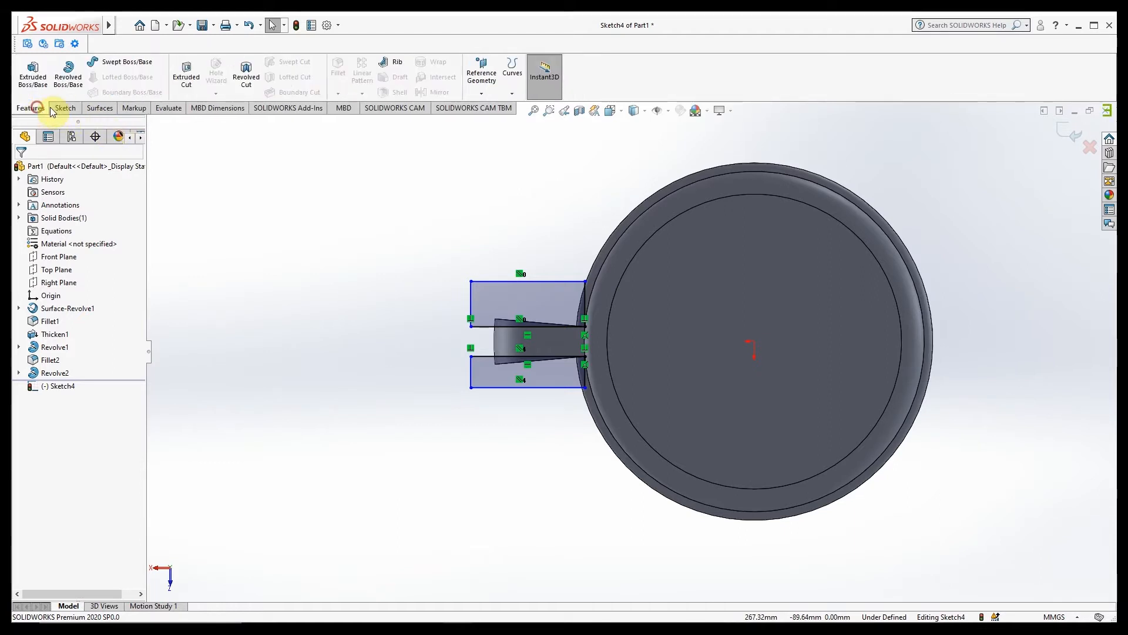
left_click(187, 73)
middle_click_drag(323, 249, 456, 239)
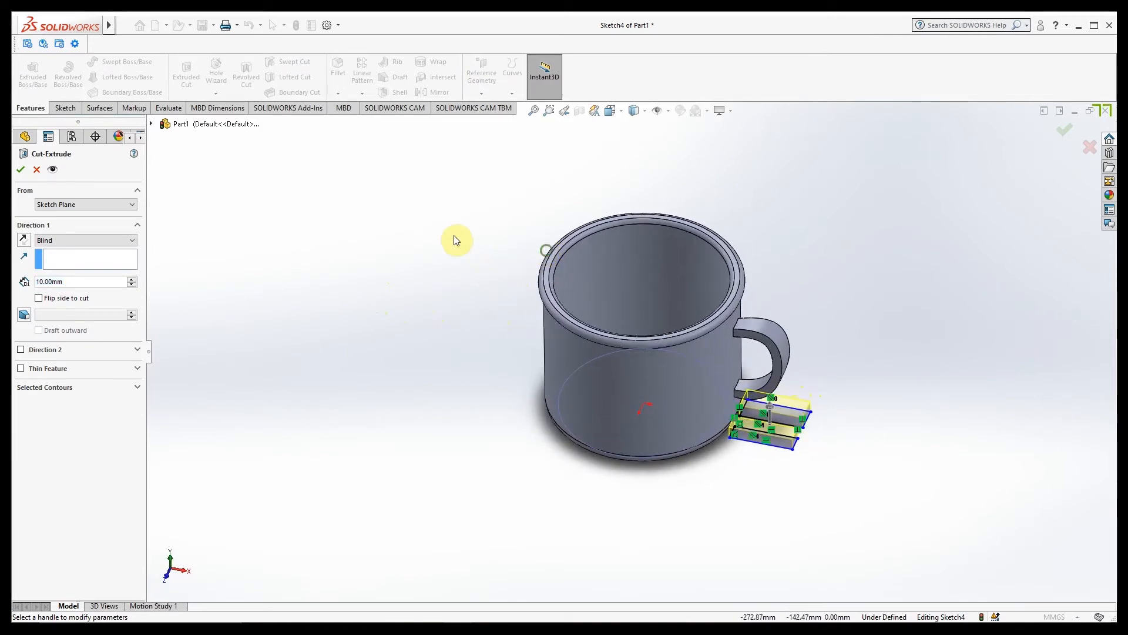
left_click(70, 205)
left_click(69, 204)
left_click(62, 241)
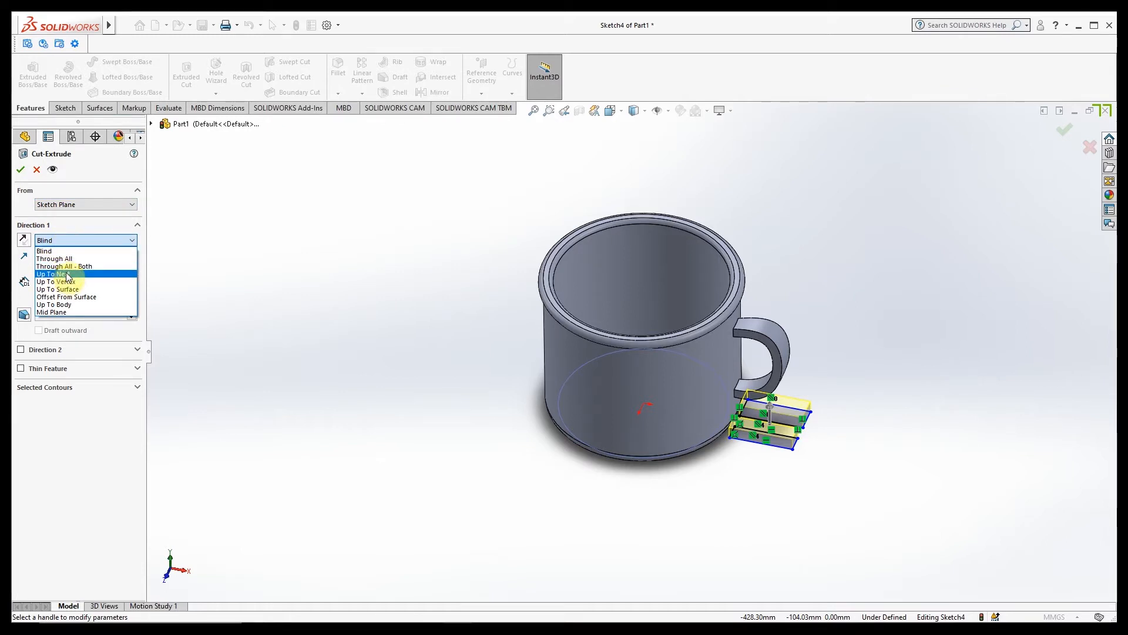
left_click(65, 305)
left_click(762, 326)
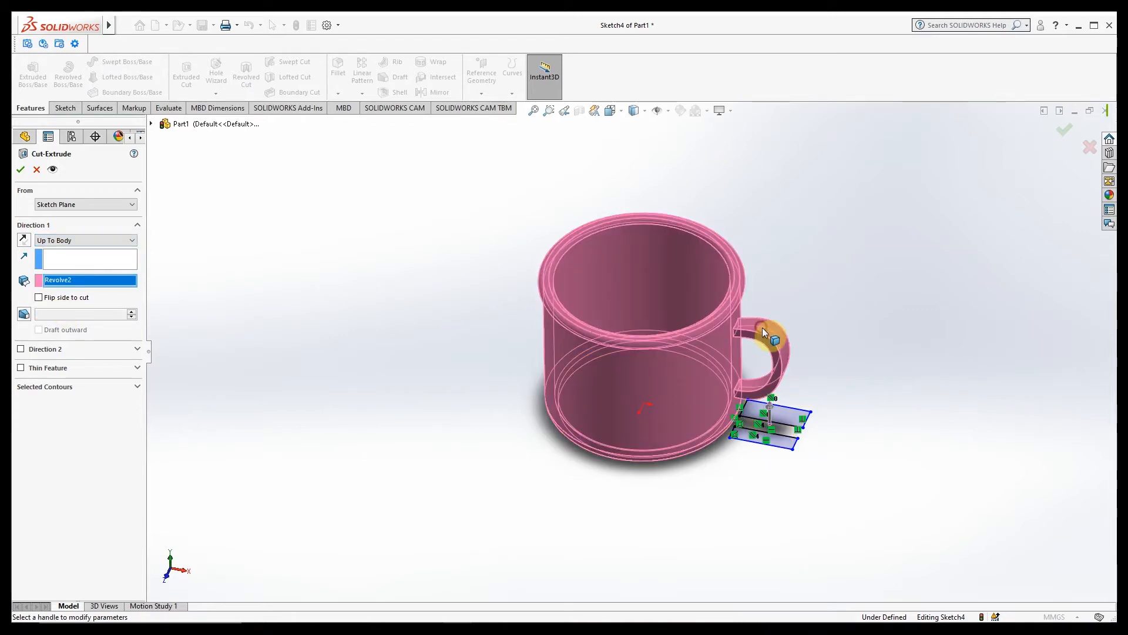
Cut the two rectangles upward with the Blind end condition to a depth extending past the top of the handle.
left_click(71, 241)
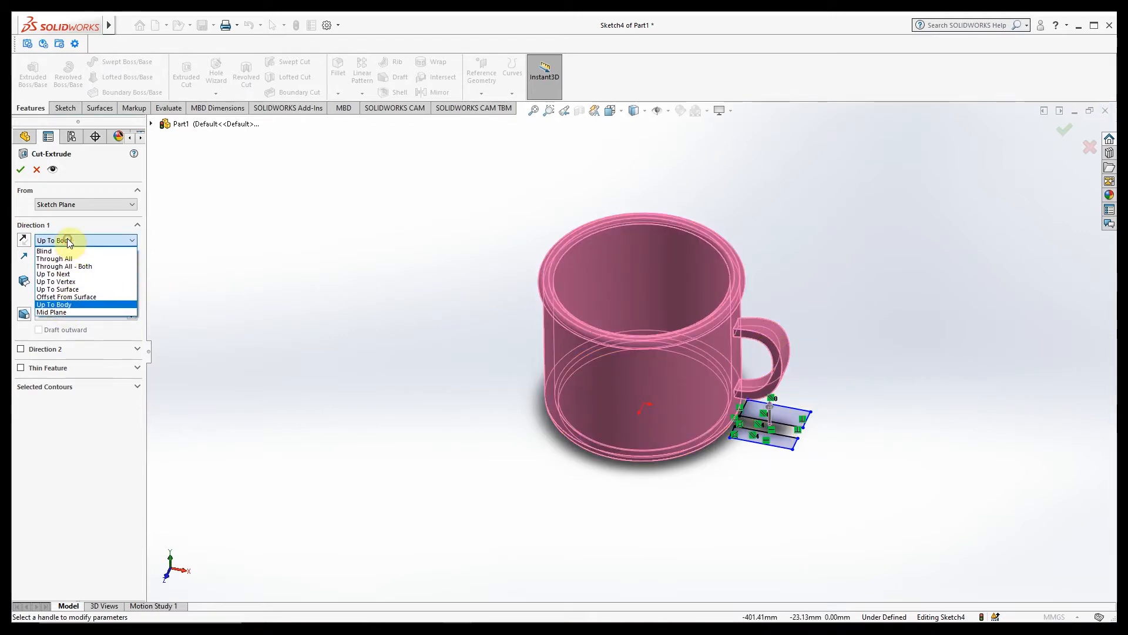
left_click(54, 258)
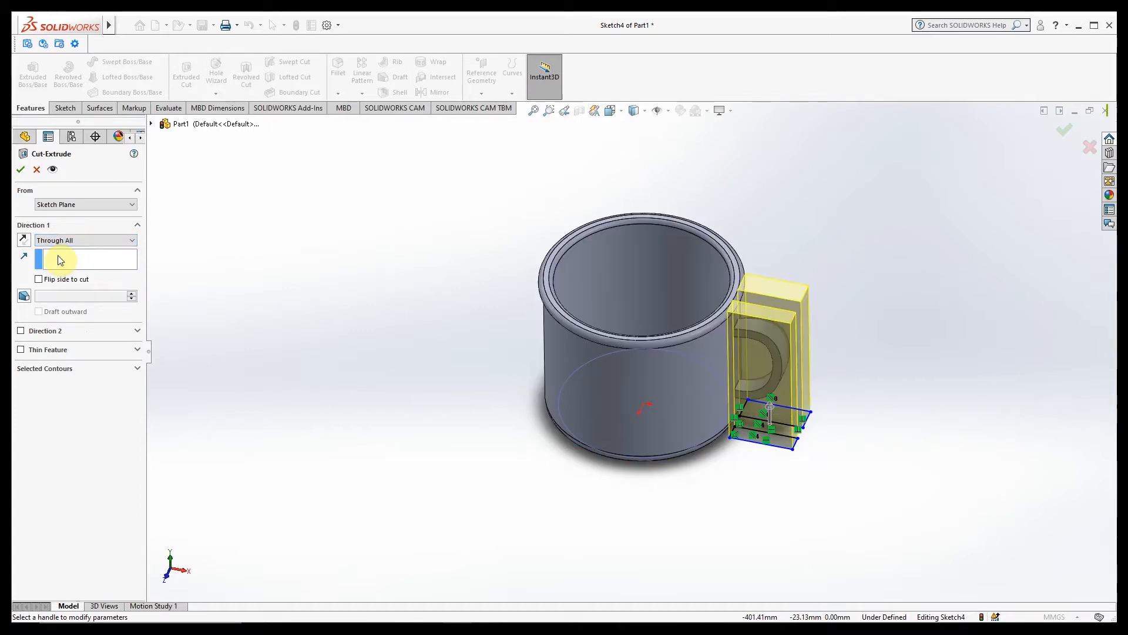
middle_click_drag(574, 447, 575, 353)
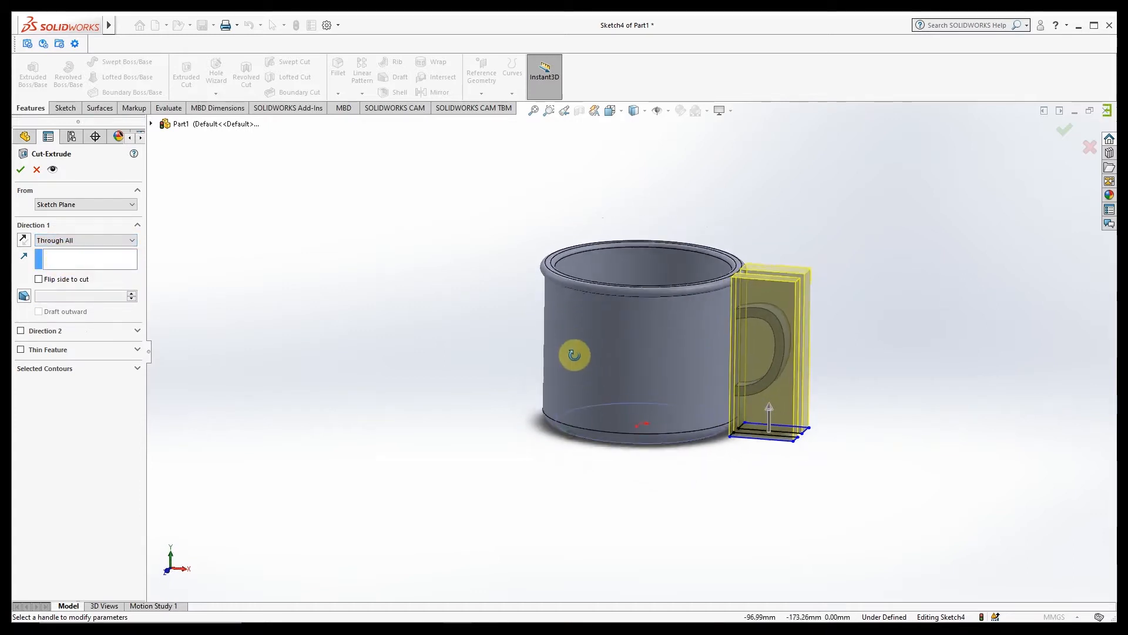
left_click(71, 241)
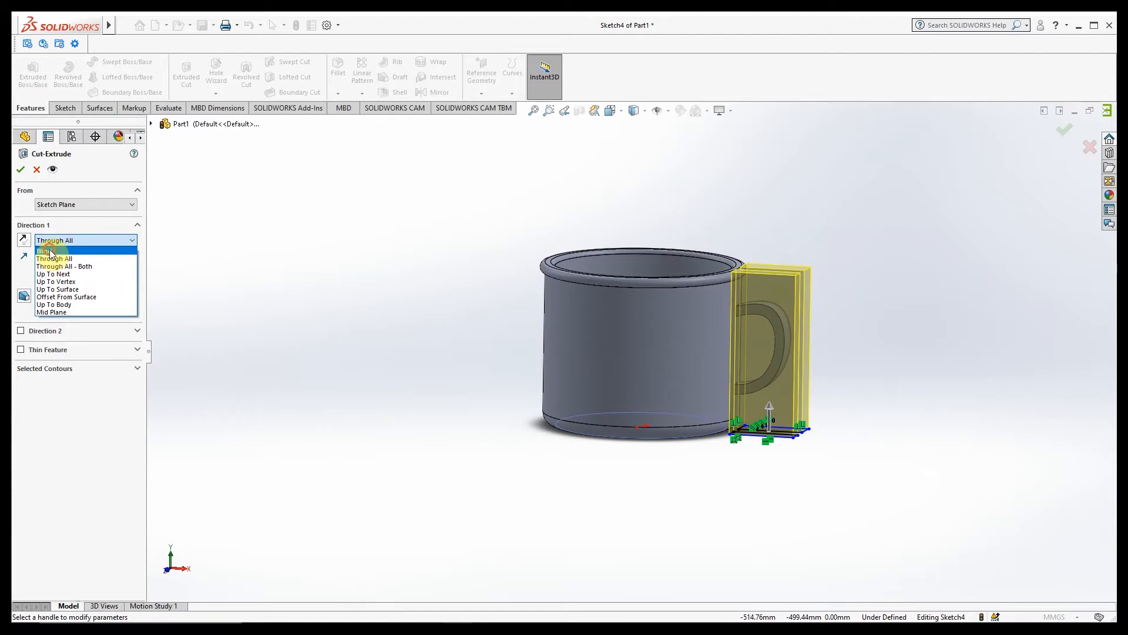
left_click(49, 251)
left_click_drag(769, 412, 779, 294)
left_click(20, 170)
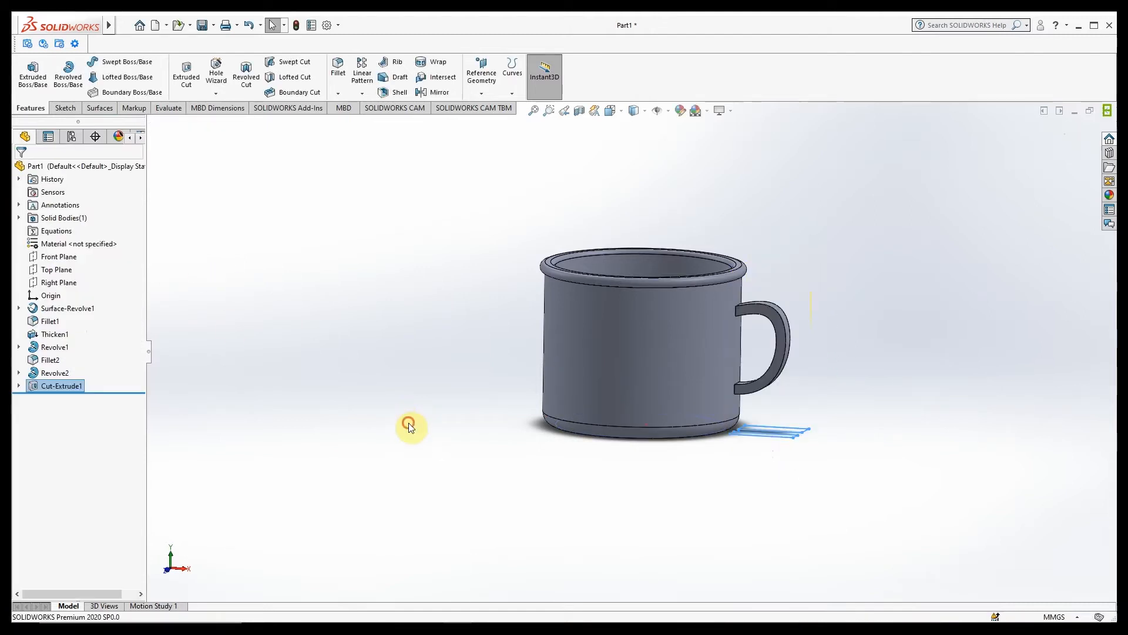
Fillet the edges of the handle's outer and inner curved faces with a symmetric circular-profile fillet.
middle_click_drag(465, 436, 322, 295)
left_click(337, 68)
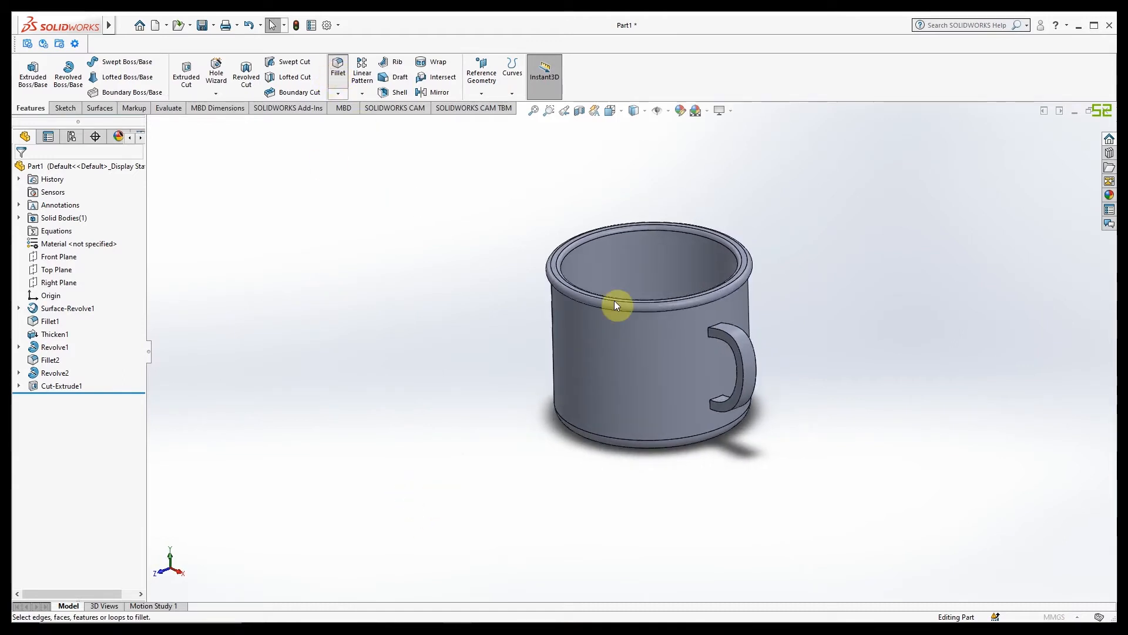
left_click(735, 335)
middle_click_drag(708, 378, 760, 275)
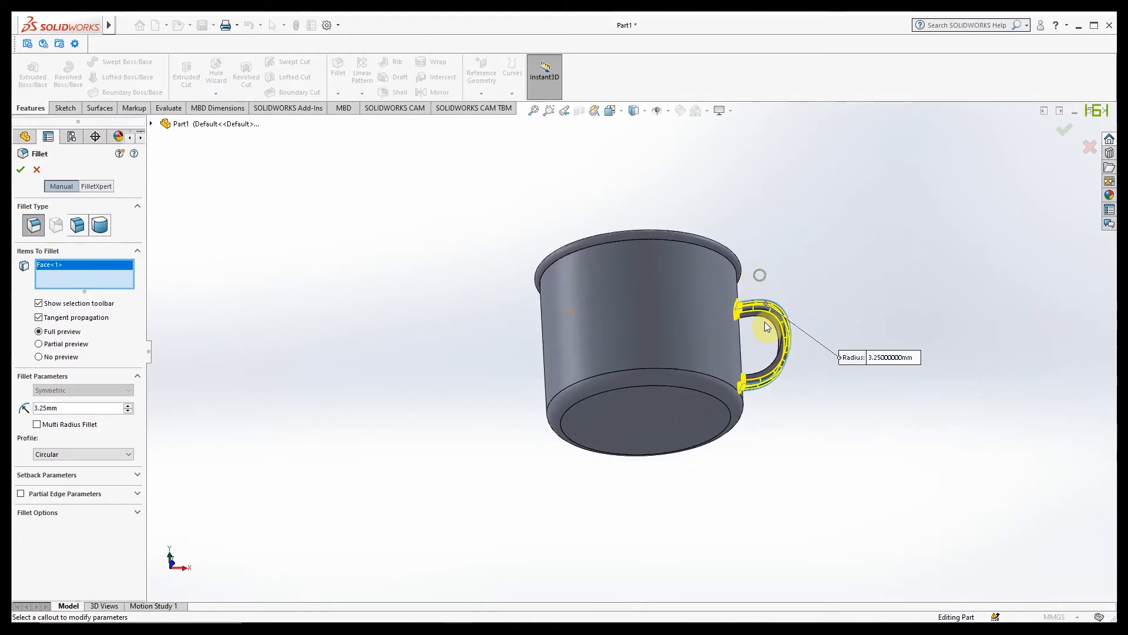
scroll(758, 282, "down", 3)
left_click(747, 322)
scroll(740, 338, "up", 3)
middle_click_drag(735, 317, 617, 398)
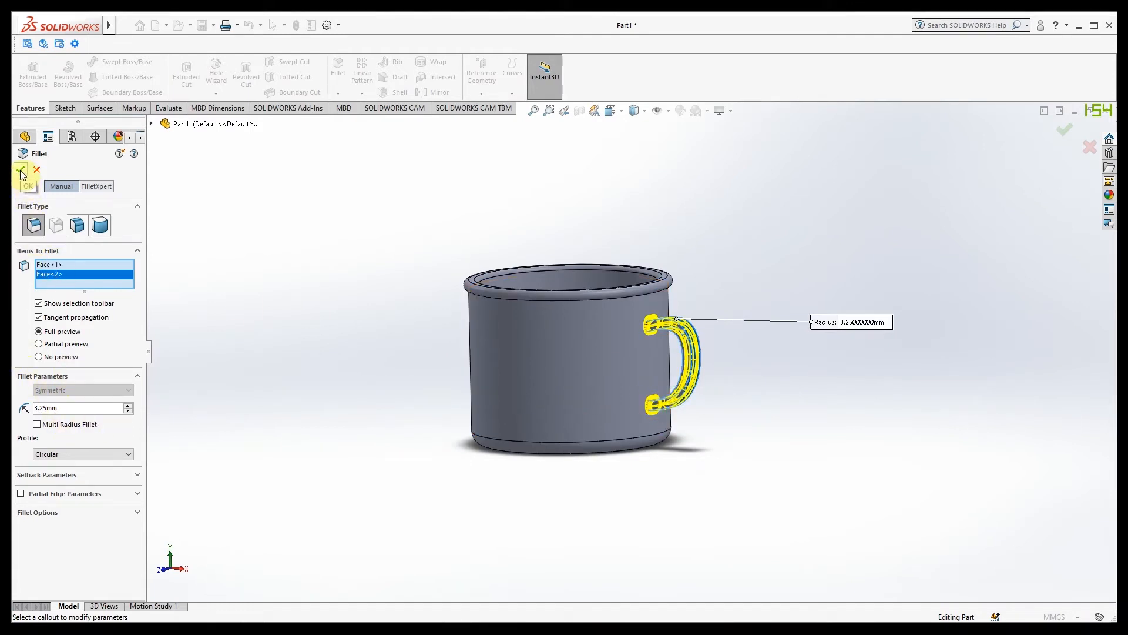
left_click(62, 407)
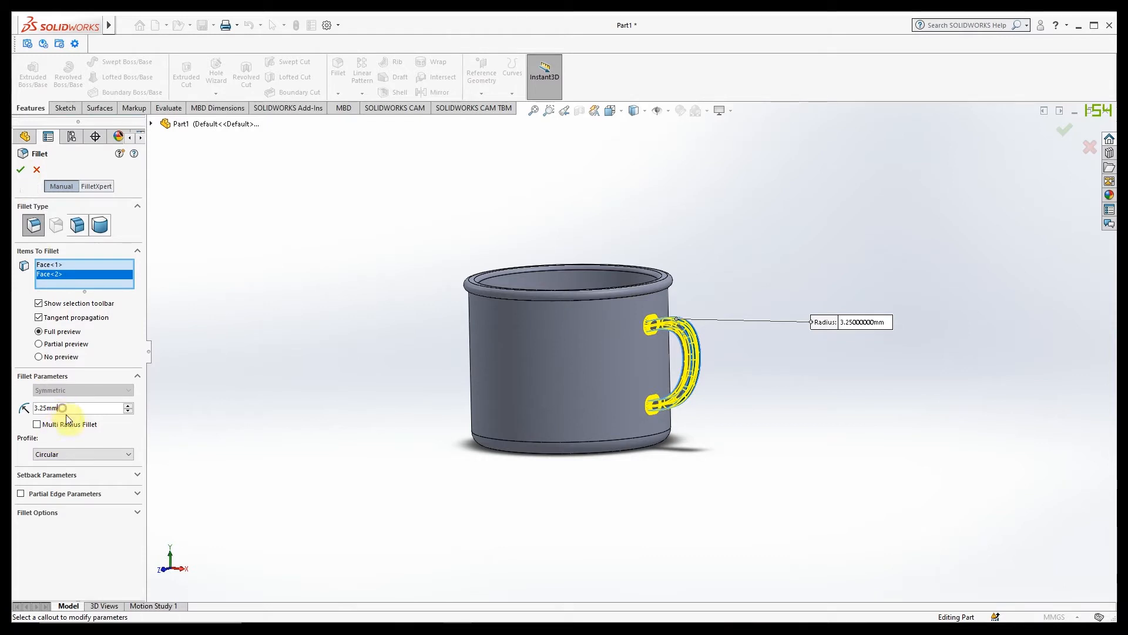
left_click_drag(57, 408, 17, 415)
left_click(21, 171)
Start a new sketch on the Front Plane, viewed from the front.
middle_click_drag(418, 421, 458, 302)
middle_click_drag(455, 371, 458, 425)
left_click(58, 257)
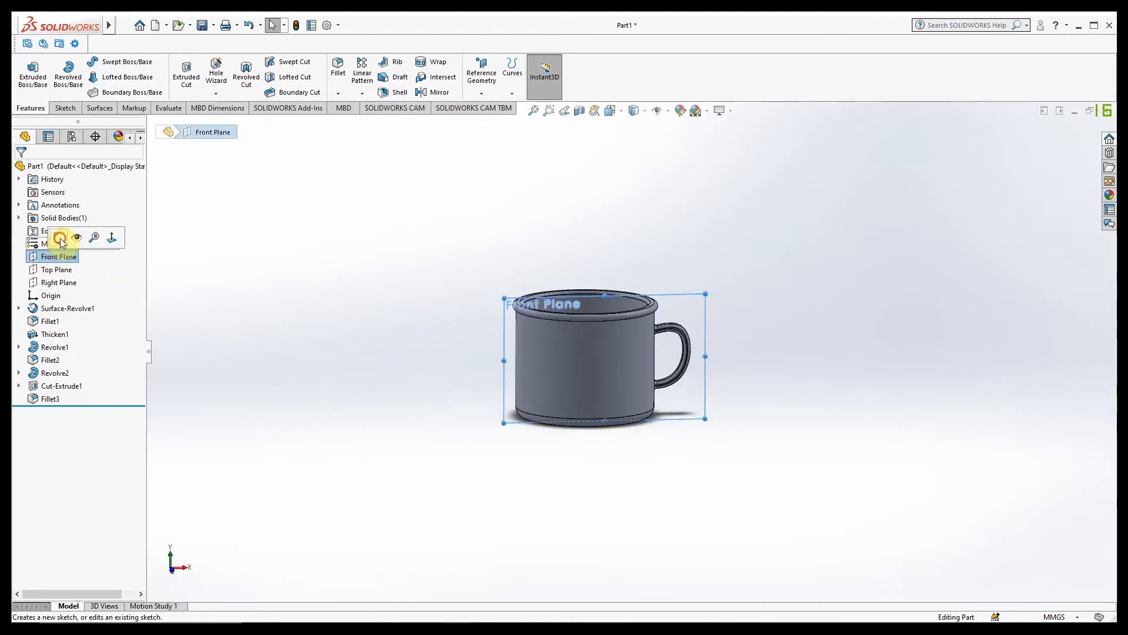
left_click(55, 240)
left_click(615, 118)
left_click(492, 398)
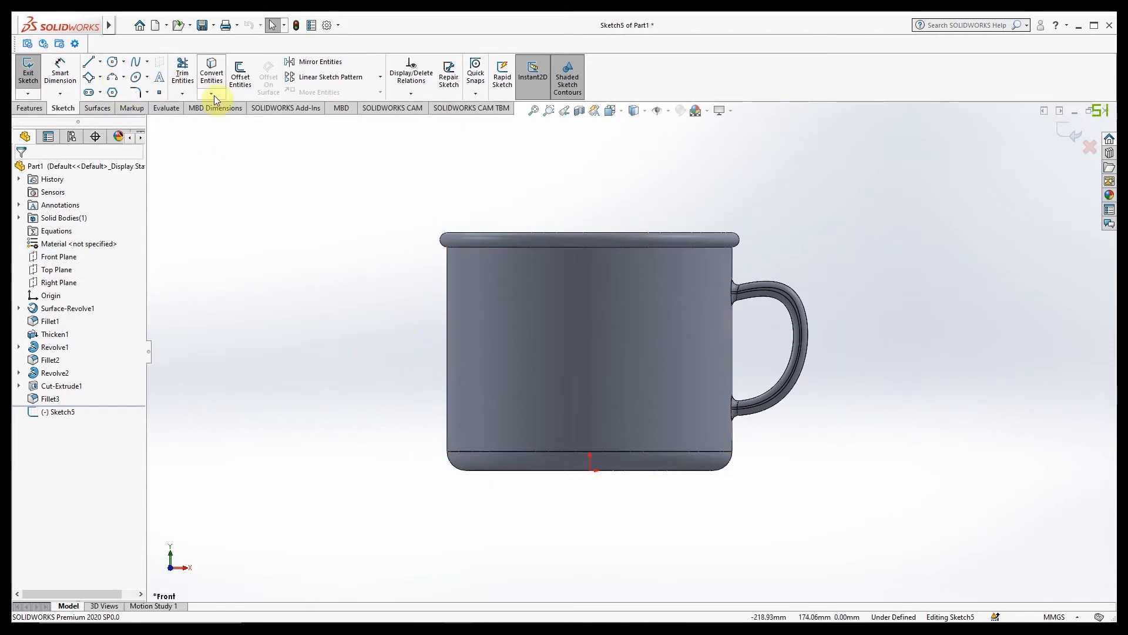
Add the sketch text ROYAL and place it on the mug's front, slightly left of its centre.
left_click(156, 75)
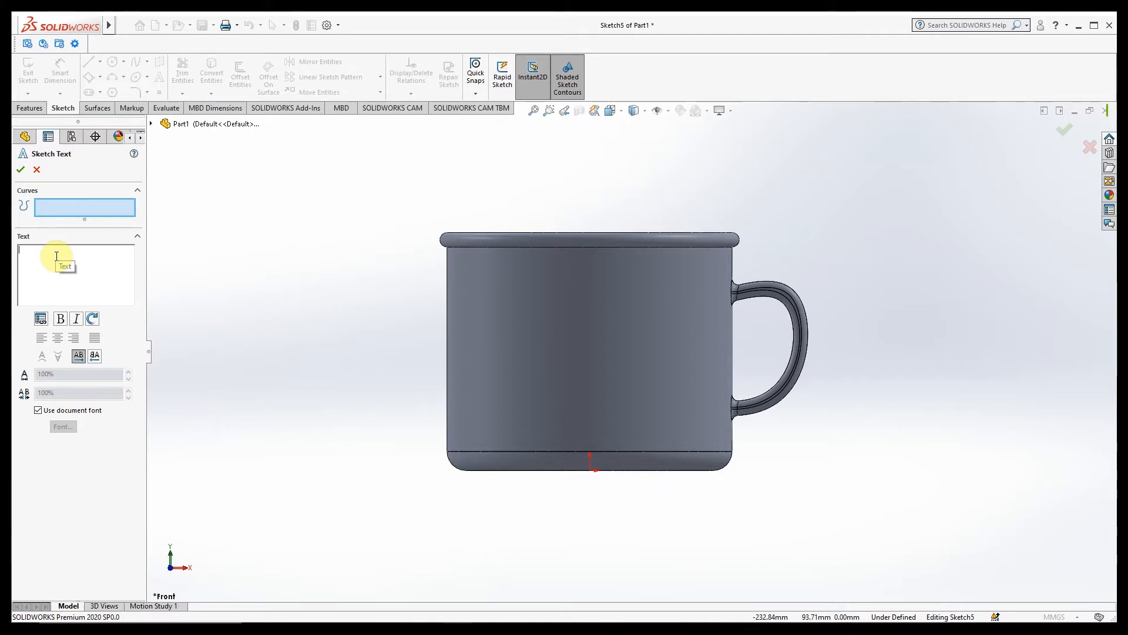
type("ROYAL")
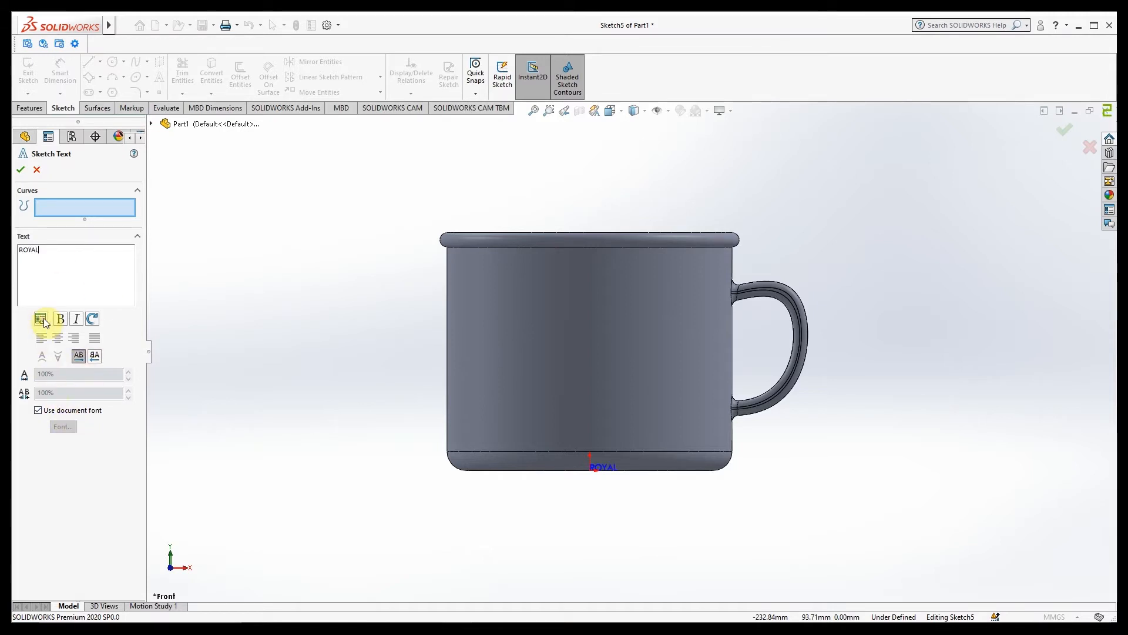
left_click(60, 318)
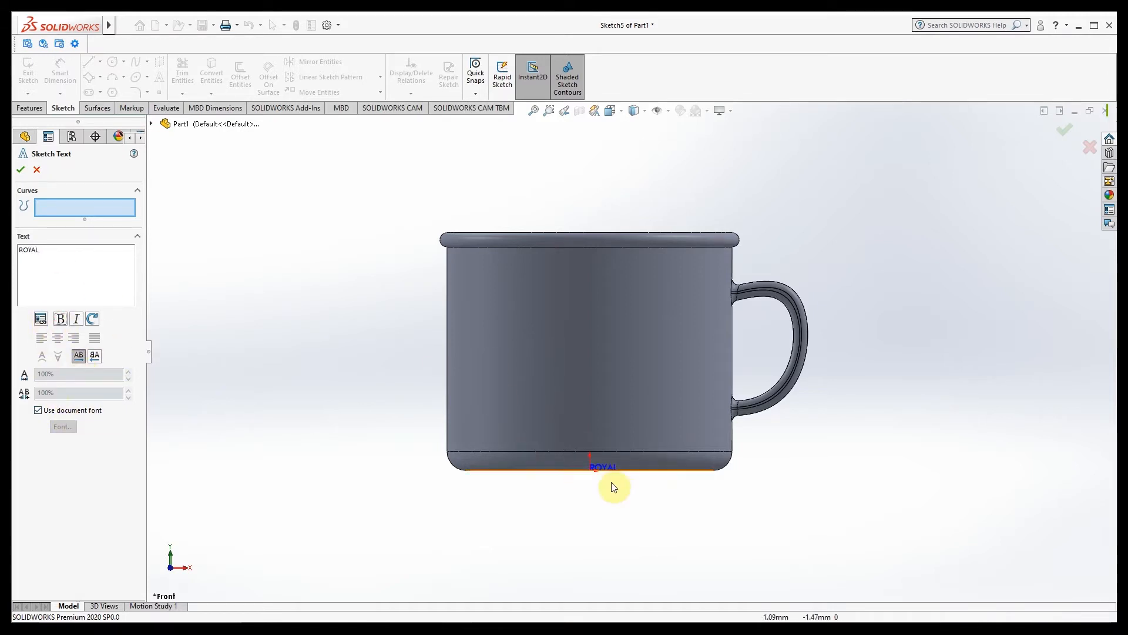
left_click(537, 321)
left_click(566, 344)
left_click(528, 345)
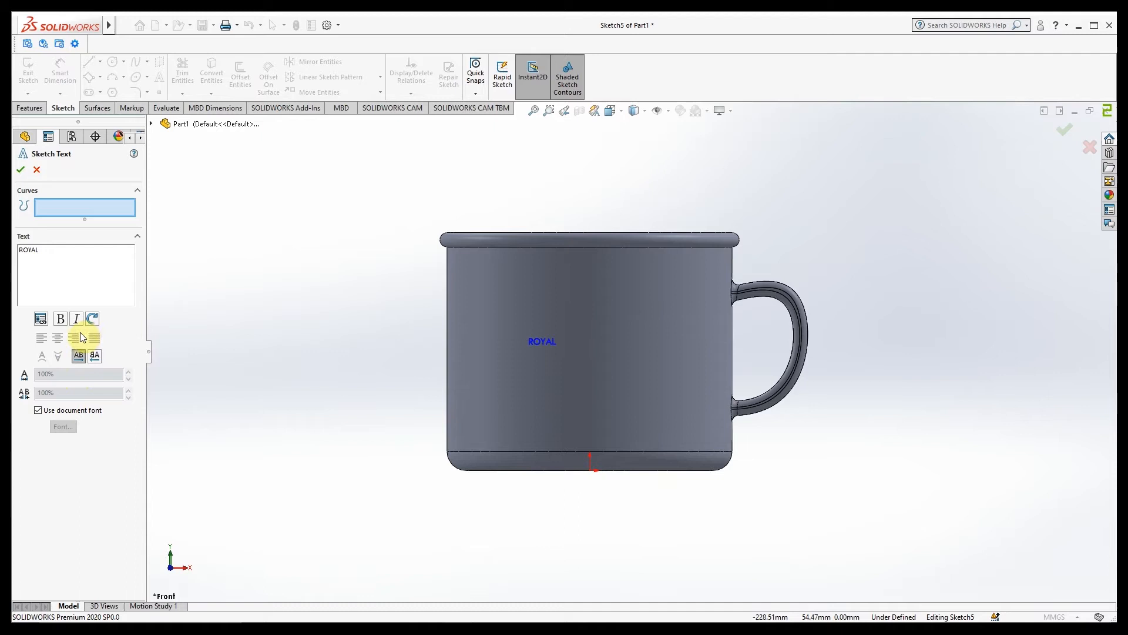
Stop using the document font for the sketch text and set its height to 15 mm.
left_click(38, 411)
left_click(63, 426)
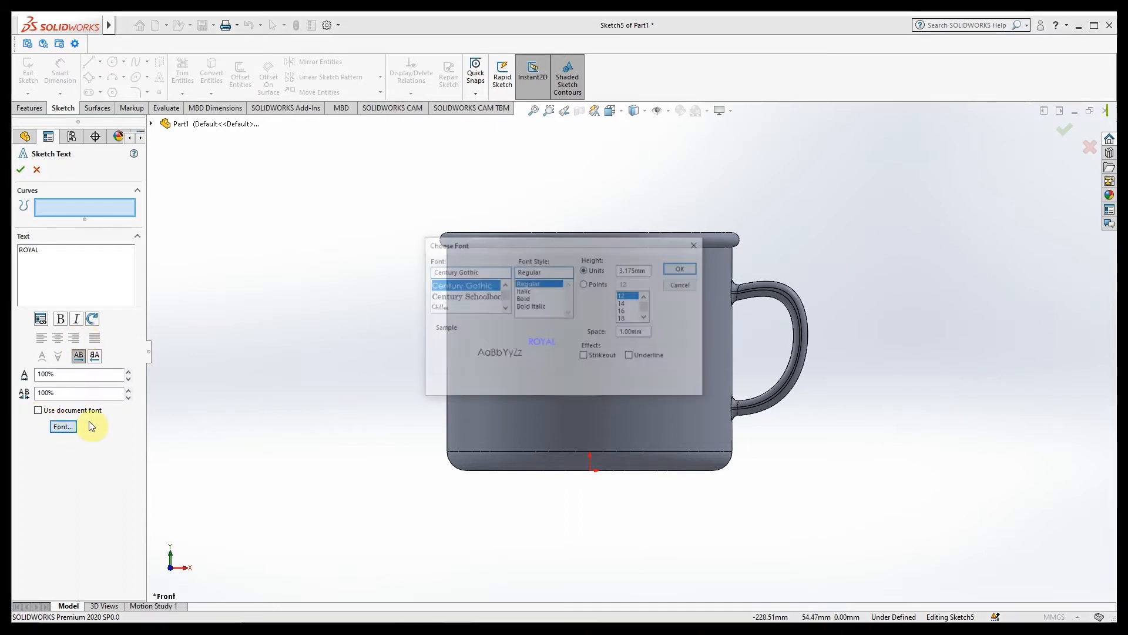
left_click_drag(482, 249, 182, 181)
left_click_drag(348, 201, 320, 200)
type("1")
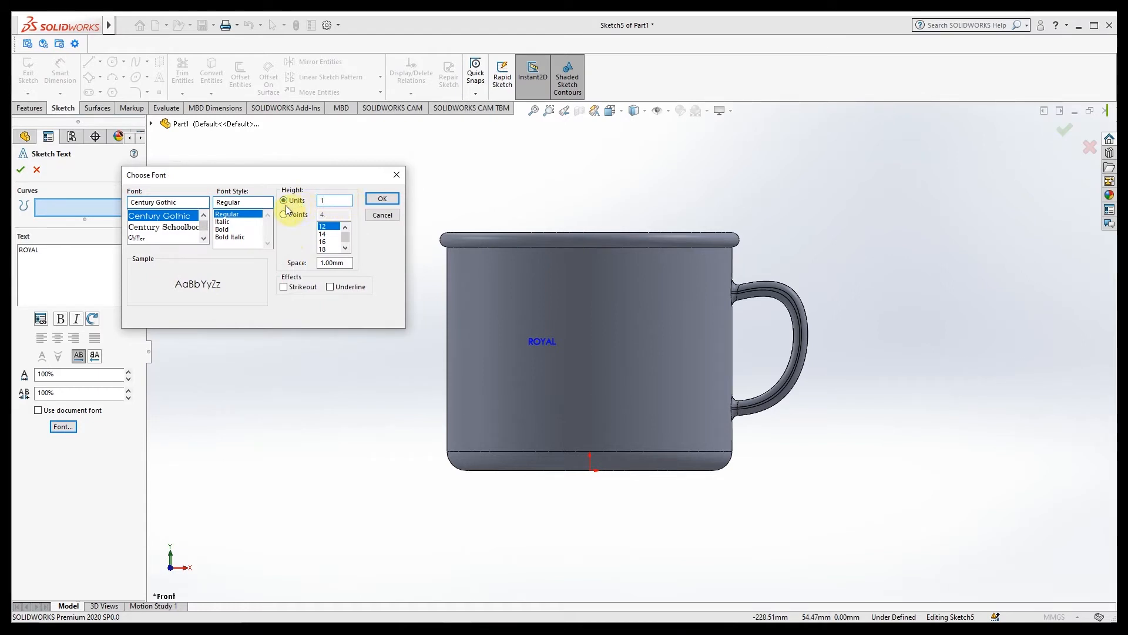
type("5")
key("Return")
Change the font of the ROYAL CUP text to Cleanwork in the Oblique style.
left_click(63, 426)
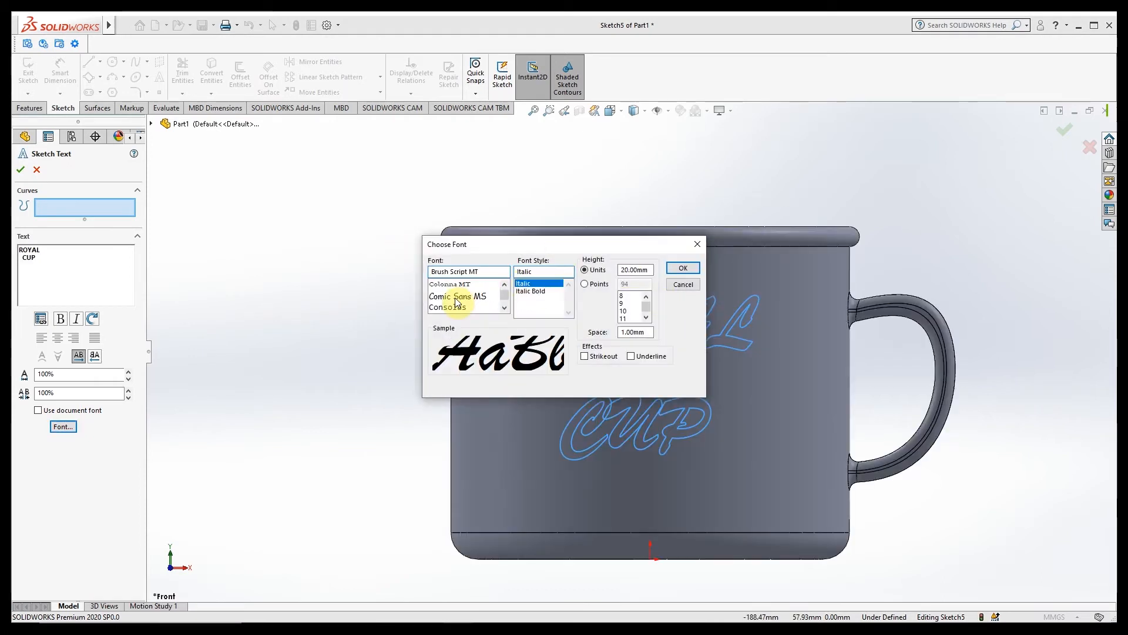
scroll(457, 301, "up", 1)
left_click(464, 296)
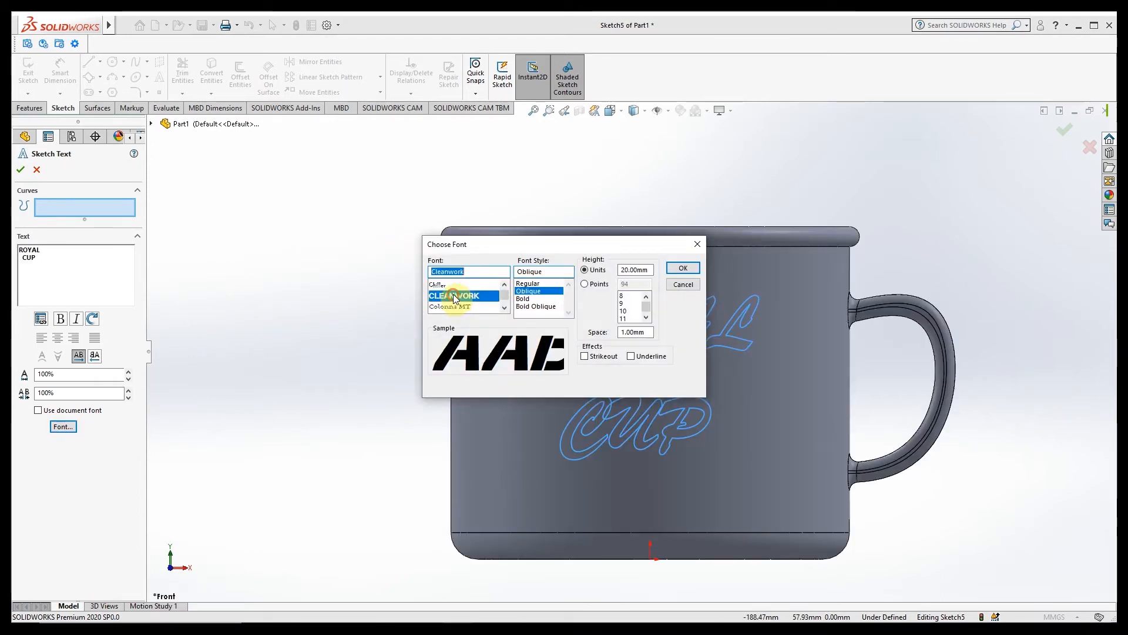
left_click(677, 270)
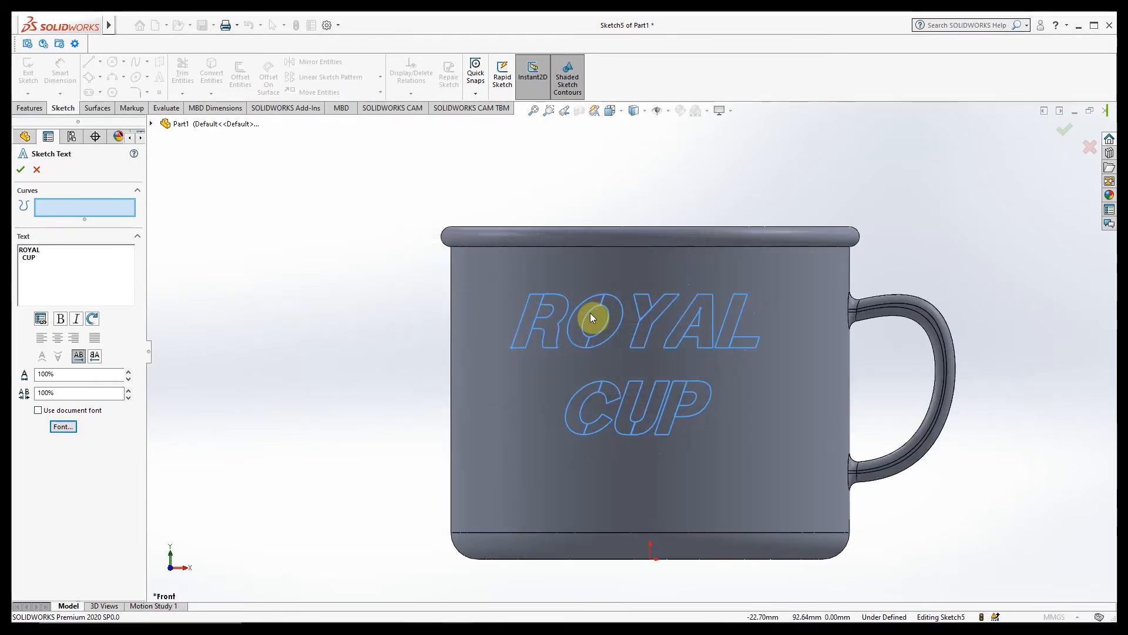
Reposition the ROYAL CUP text so it sits centred on the mug's front, and accept the sketch text.
left_click(530, 351)
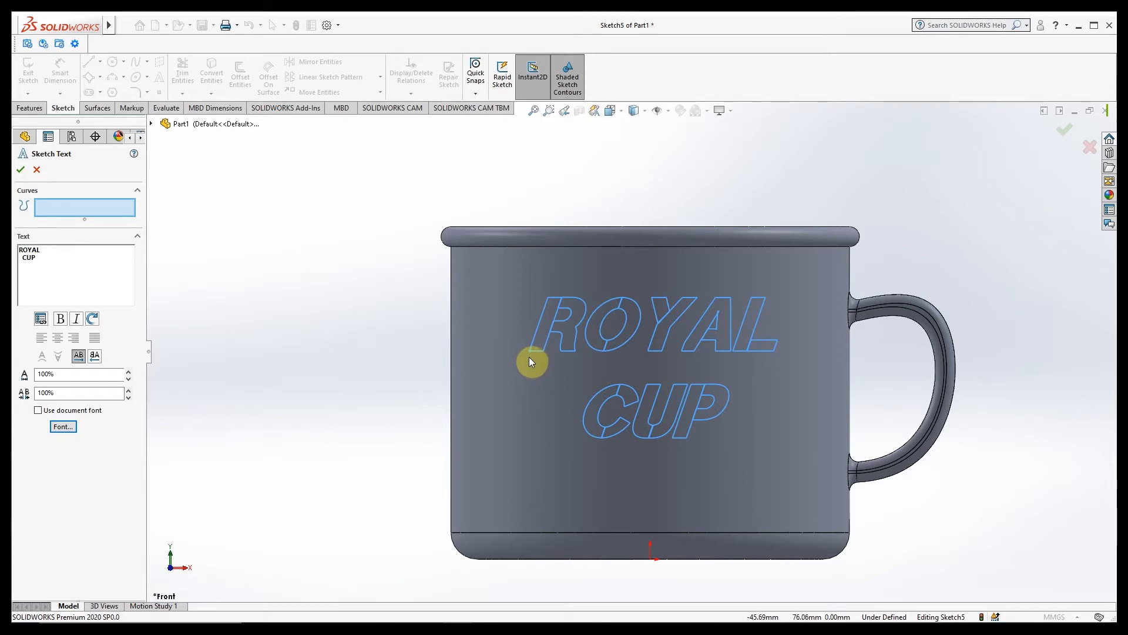
left_click(528, 358)
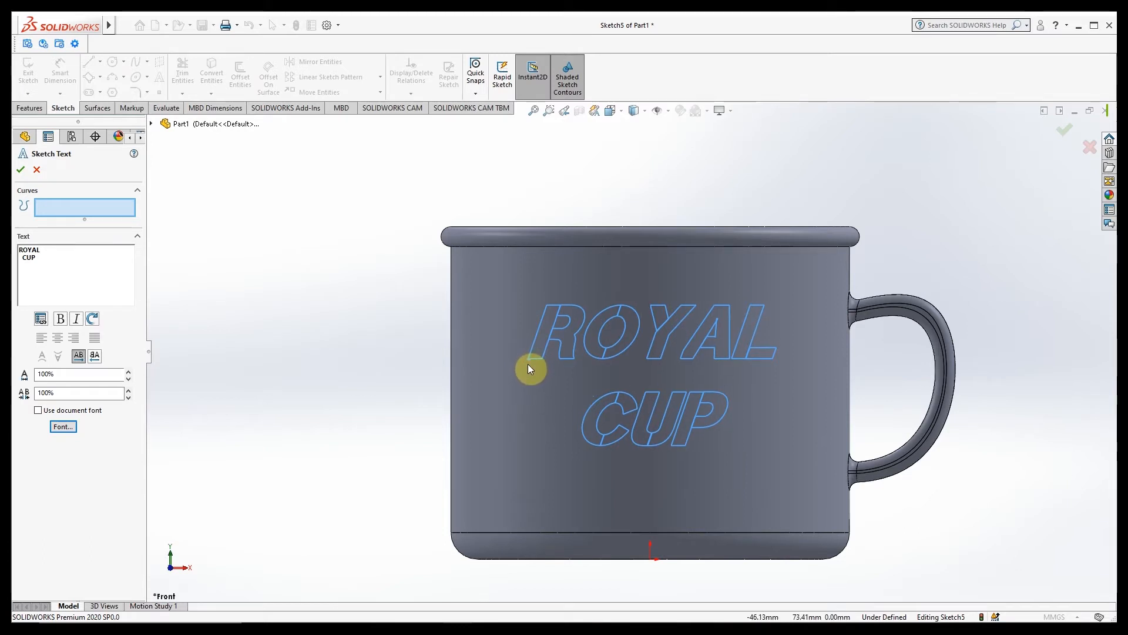
left_click(528, 365)
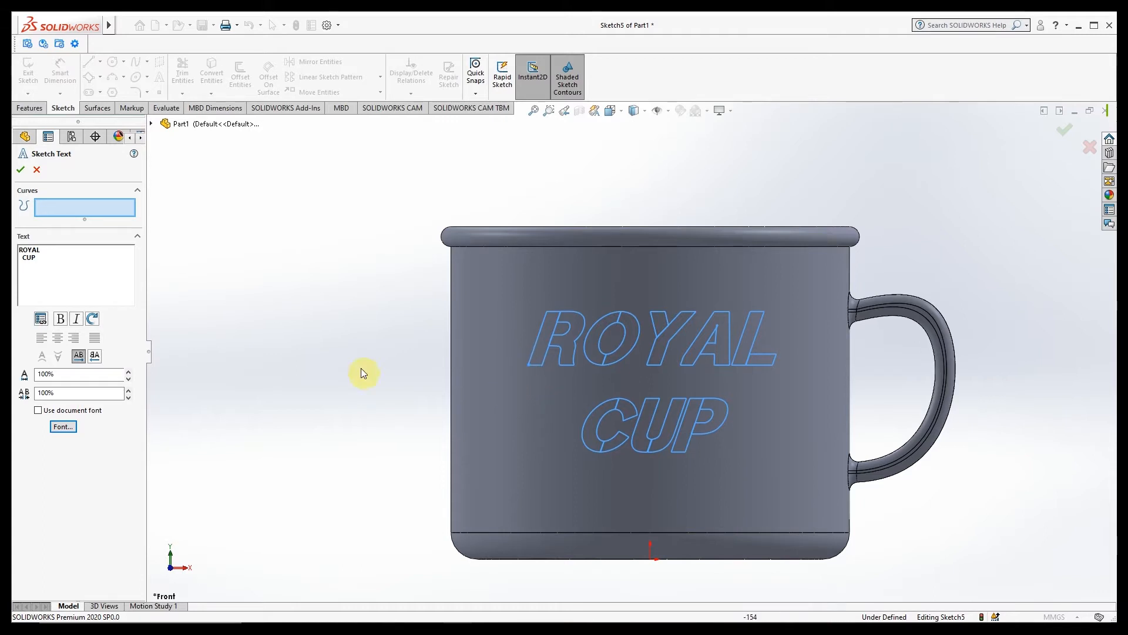
left_click(22, 170)
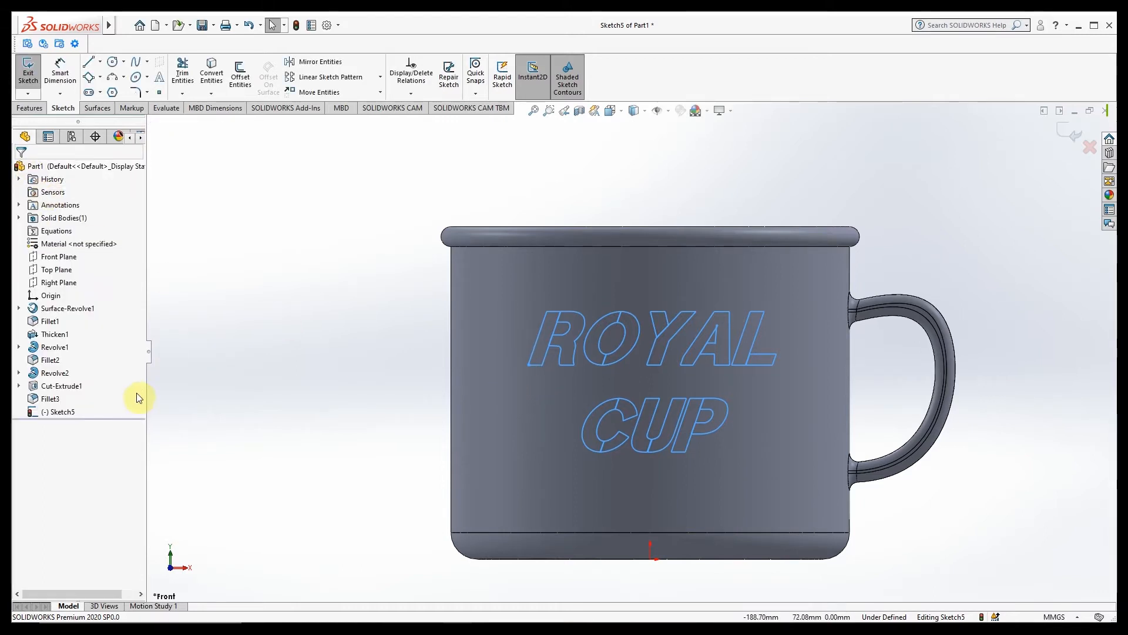
Exit the text sketch.
left_click(29, 107)
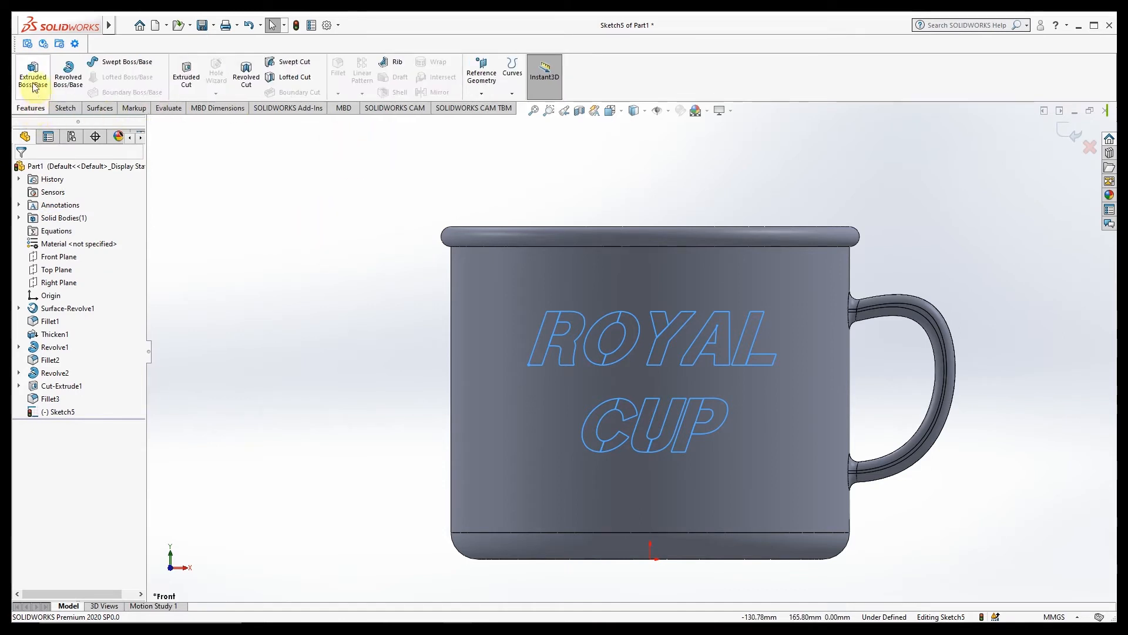
left_click(64, 107)
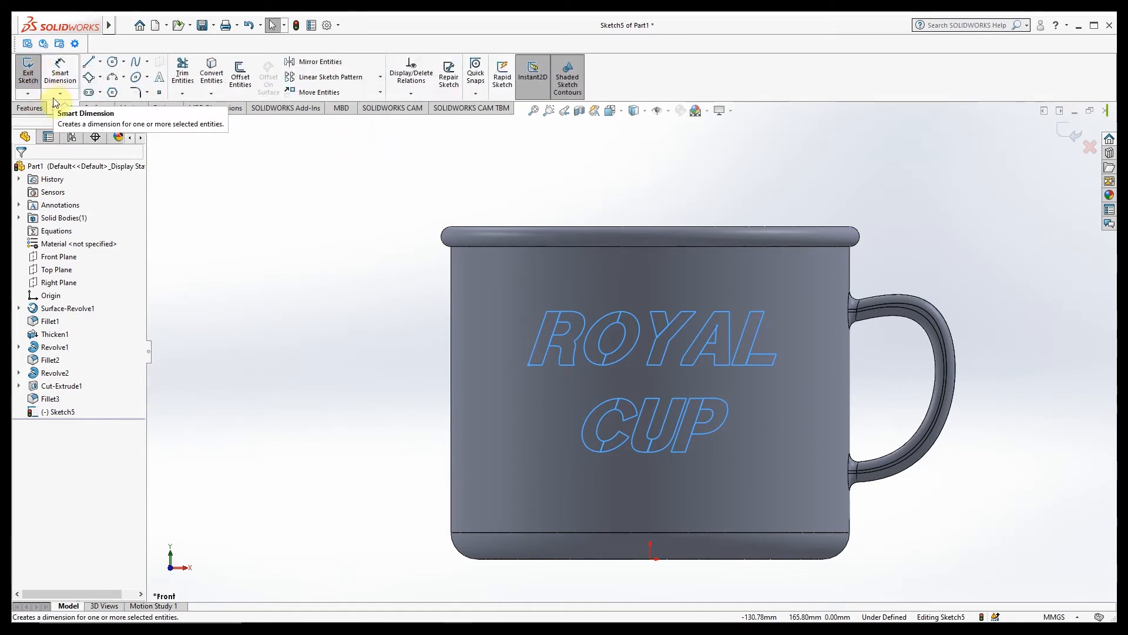
left_click(30, 107)
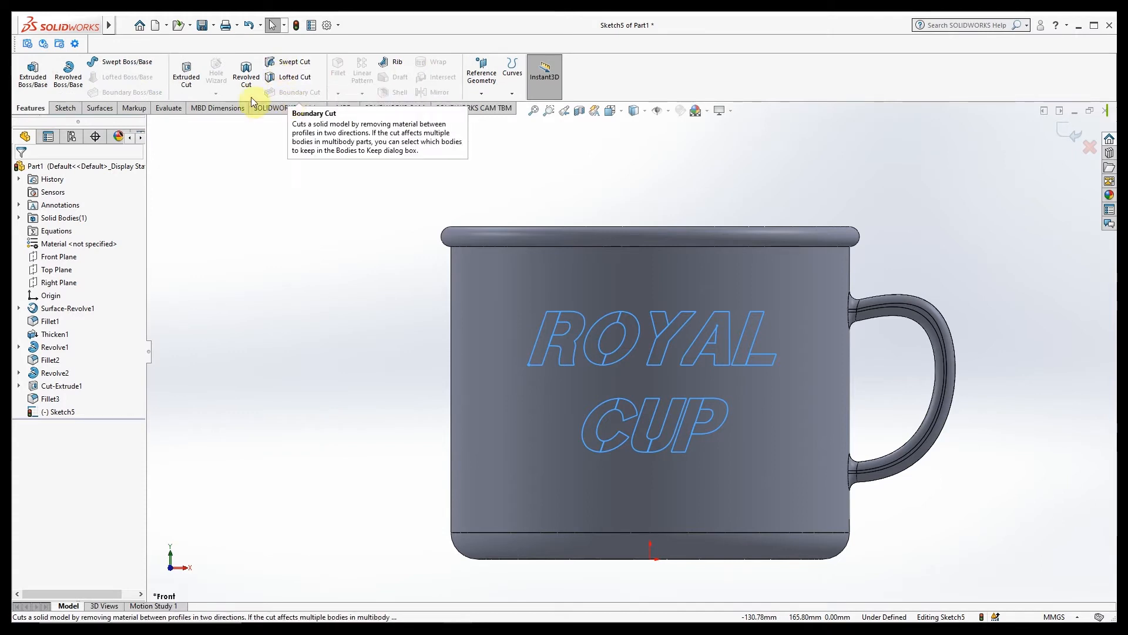
left_click(64, 108)
left_click(28, 68)
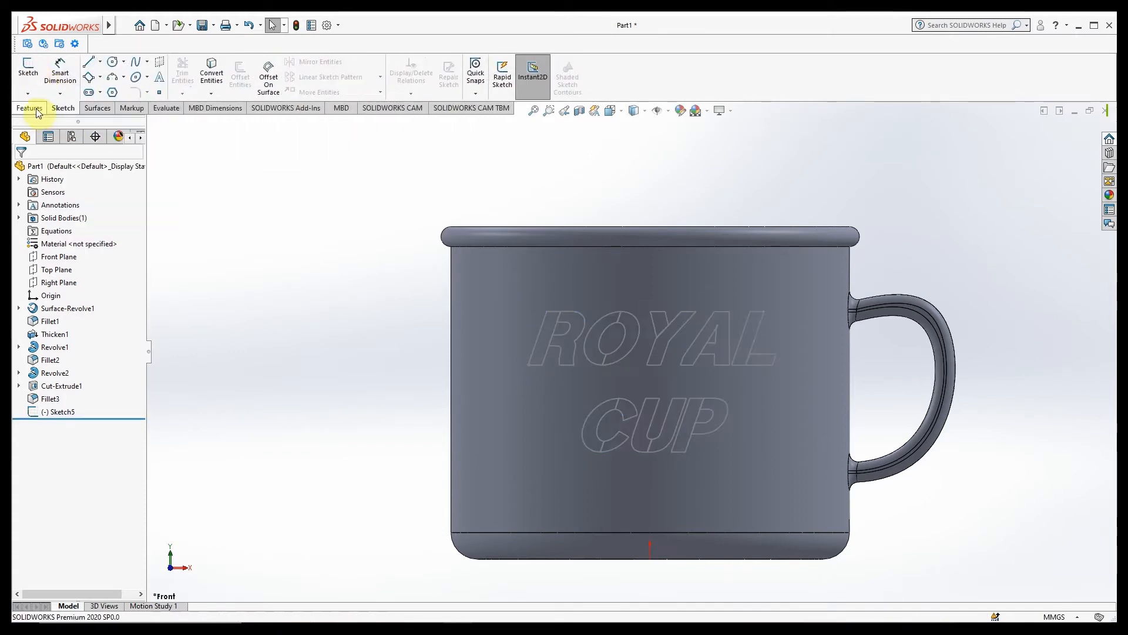
Start a scribe-type wrap of the ROYAL CUP sketch on the mug's outer cylindrical face.
left_click(30, 108)
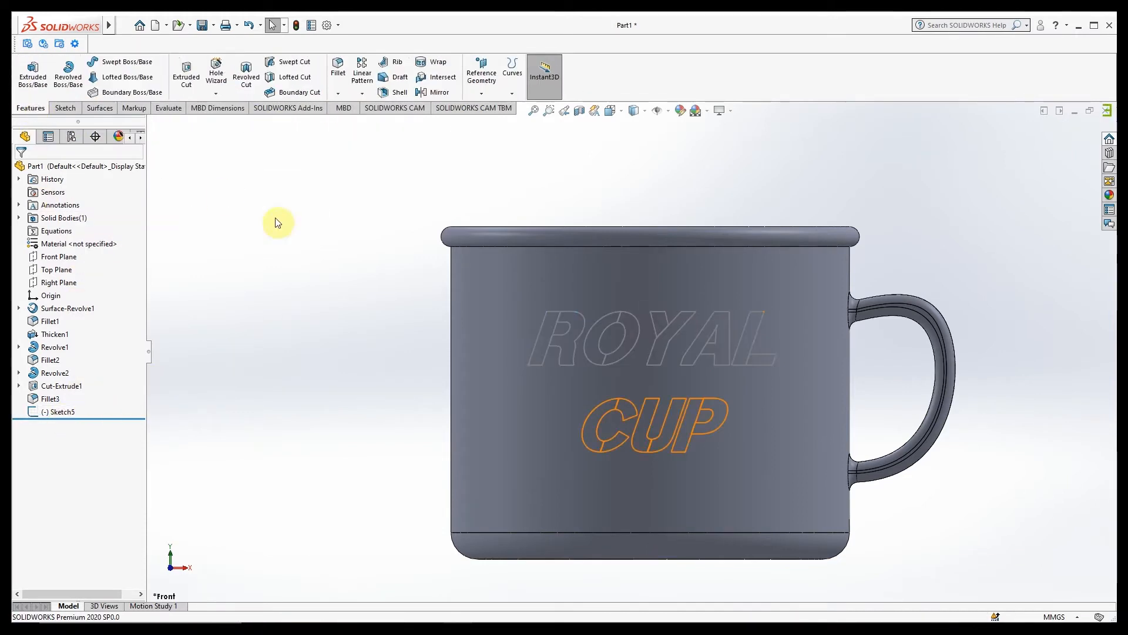
left_click(432, 63)
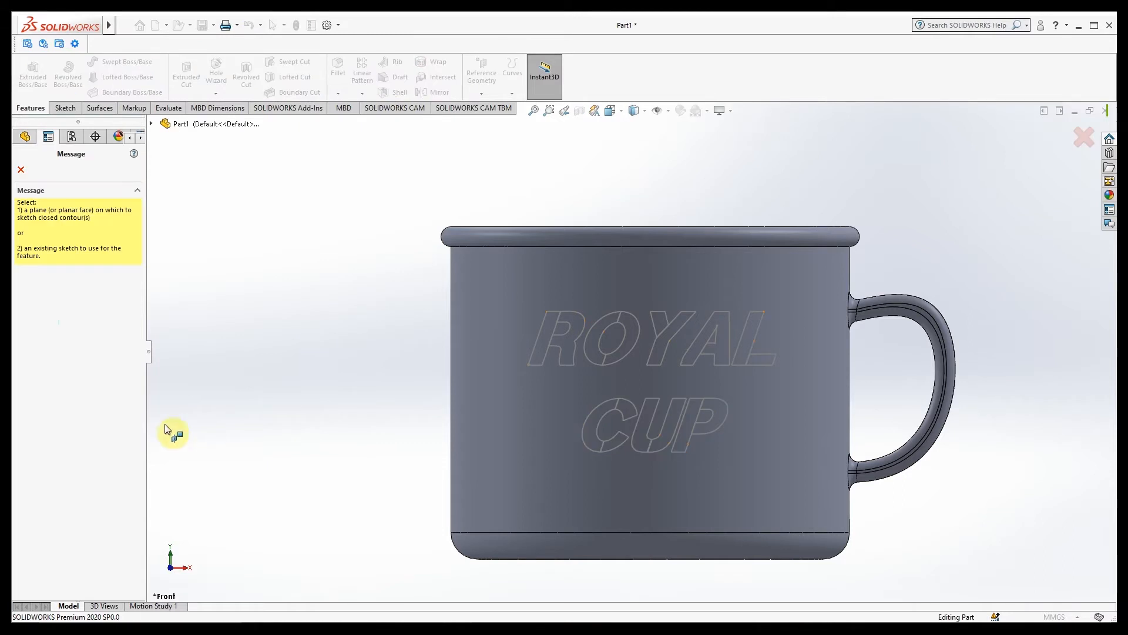
left_click(23, 169)
left_click(53, 410)
left_click(436, 62)
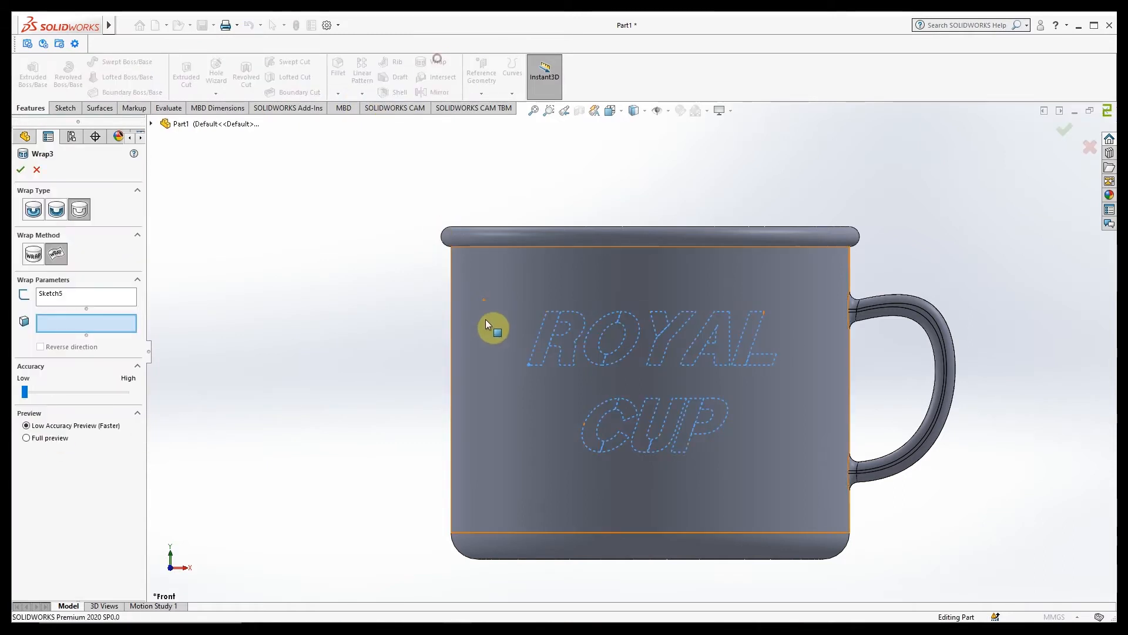
left_click(510, 322)
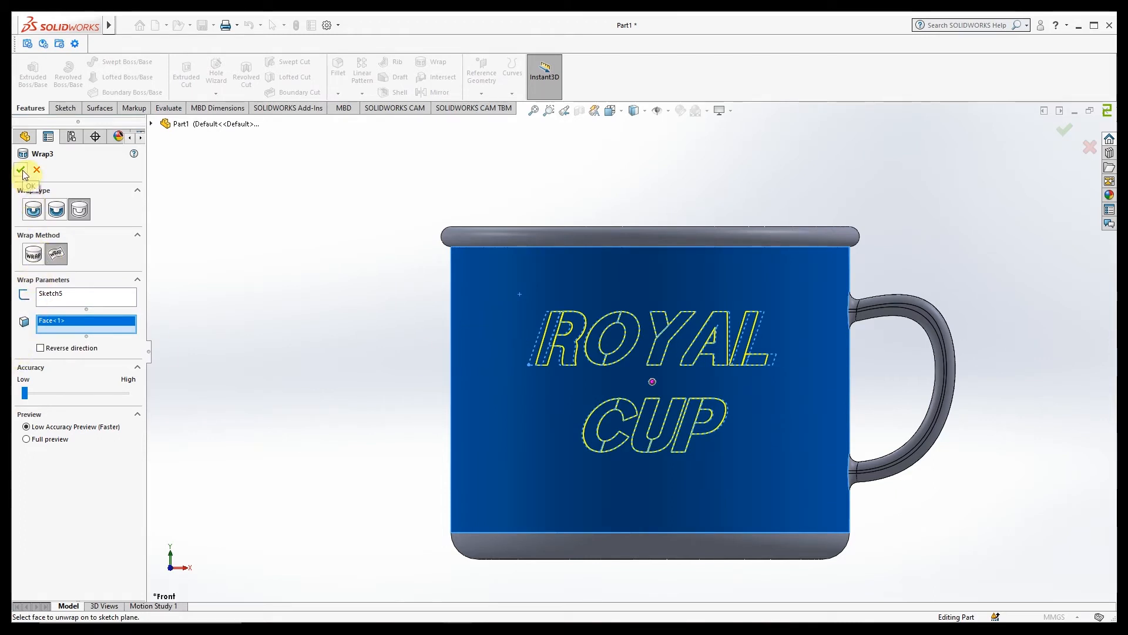
Try to scribe-wrap the ROYAL CUP sketch at the highest accuracy, also trying the reversed direction and the analytical wrap method.
left_click_drag(26, 392, 125, 393)
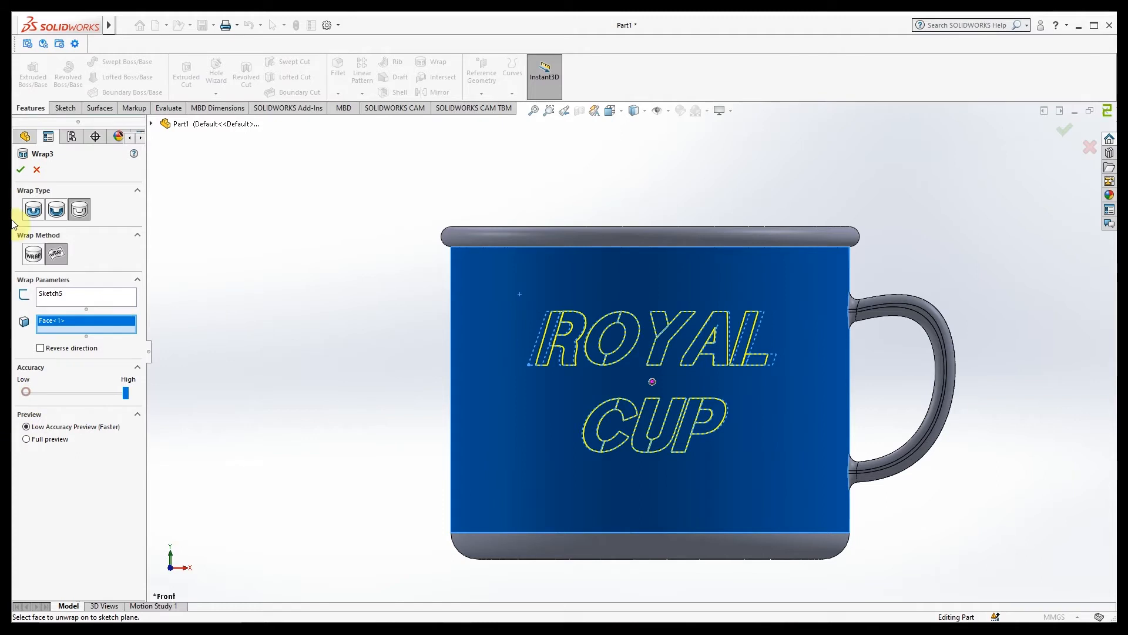
left_click(21, 171)
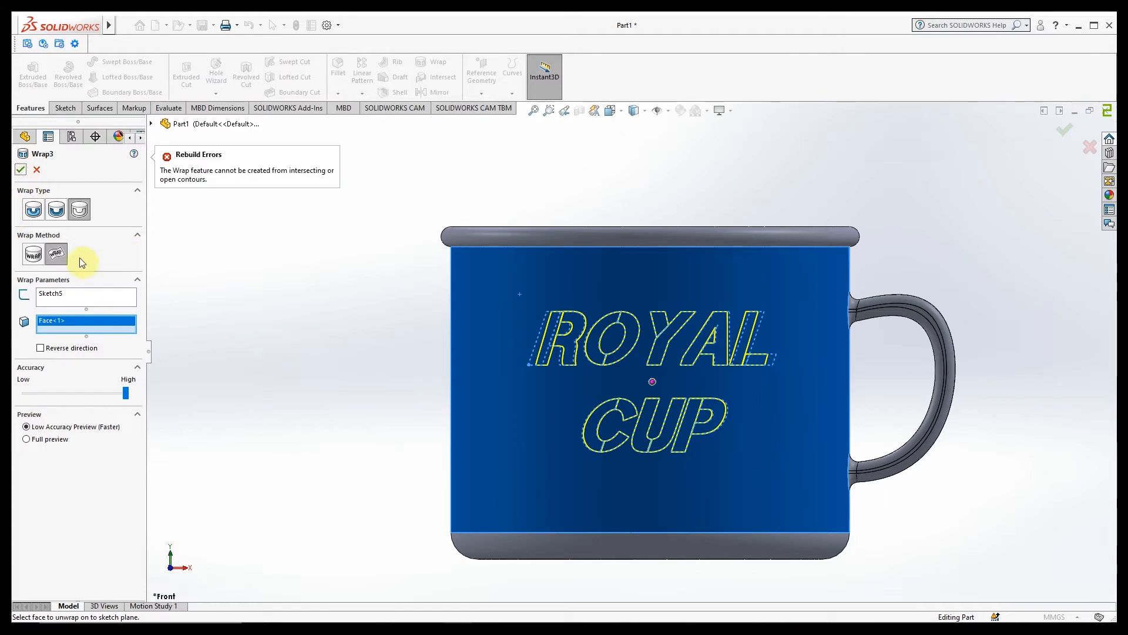
left_click(41, 348)
middle_click_drag(346, 429, 288, 495)
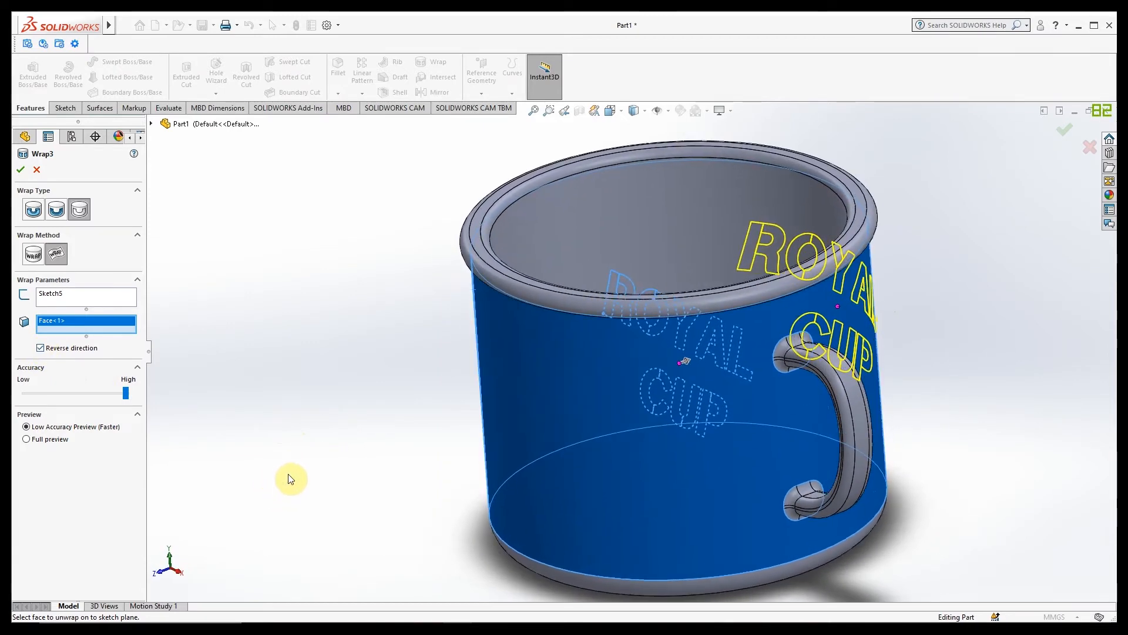
left_click(32, 256)
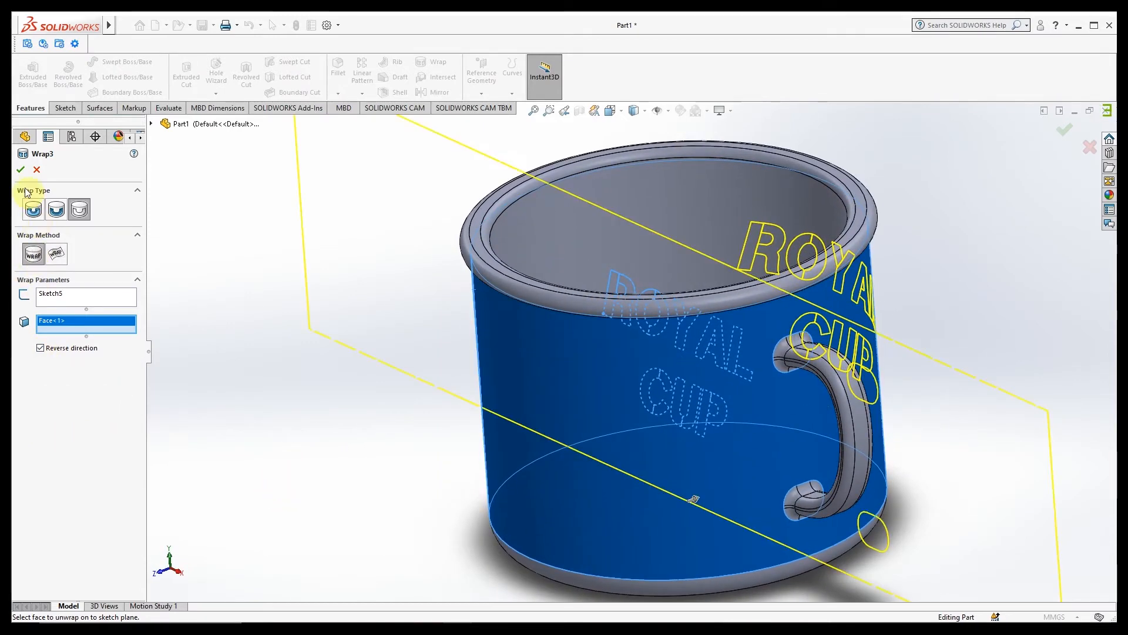
left_click(21, 170)
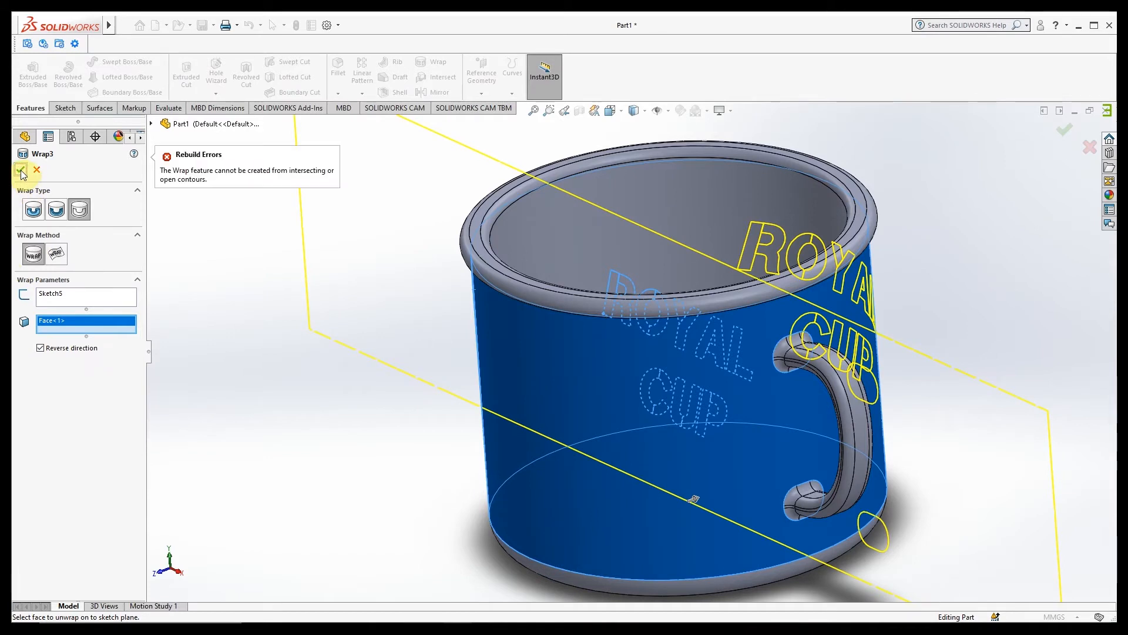
Try the ROYAL CUP wrap with the spline surface method in its unreversed direction with full preview, and cancel the wrap.
left_click(55, 210)
left_click(56, 253)
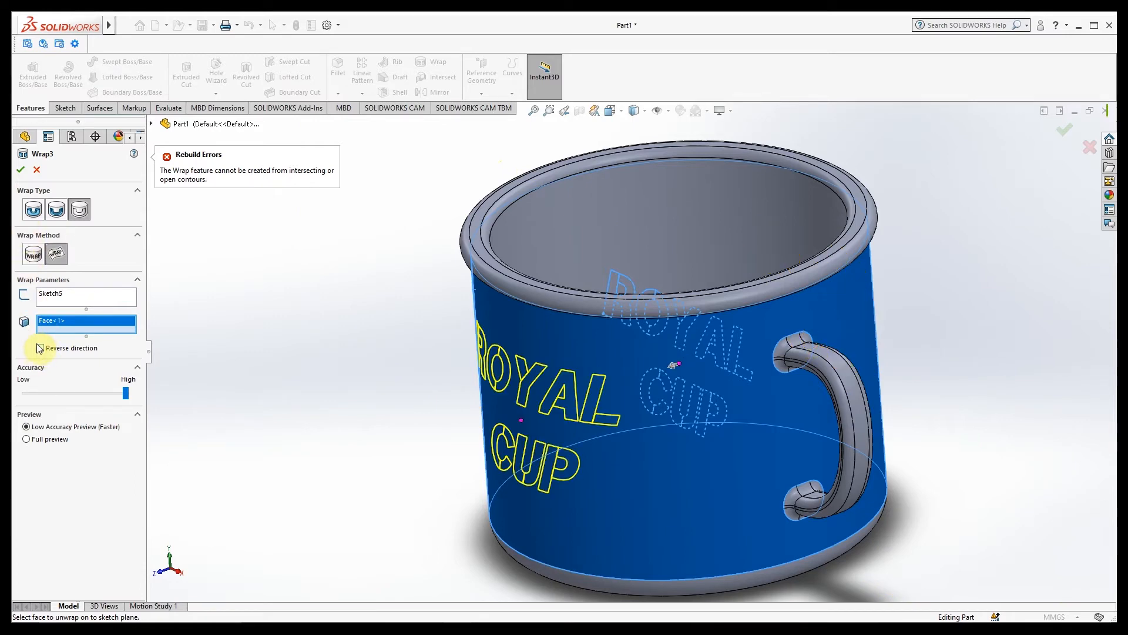
left_click(20, 170)
middle_click_drag(227, 425, 278, 401)
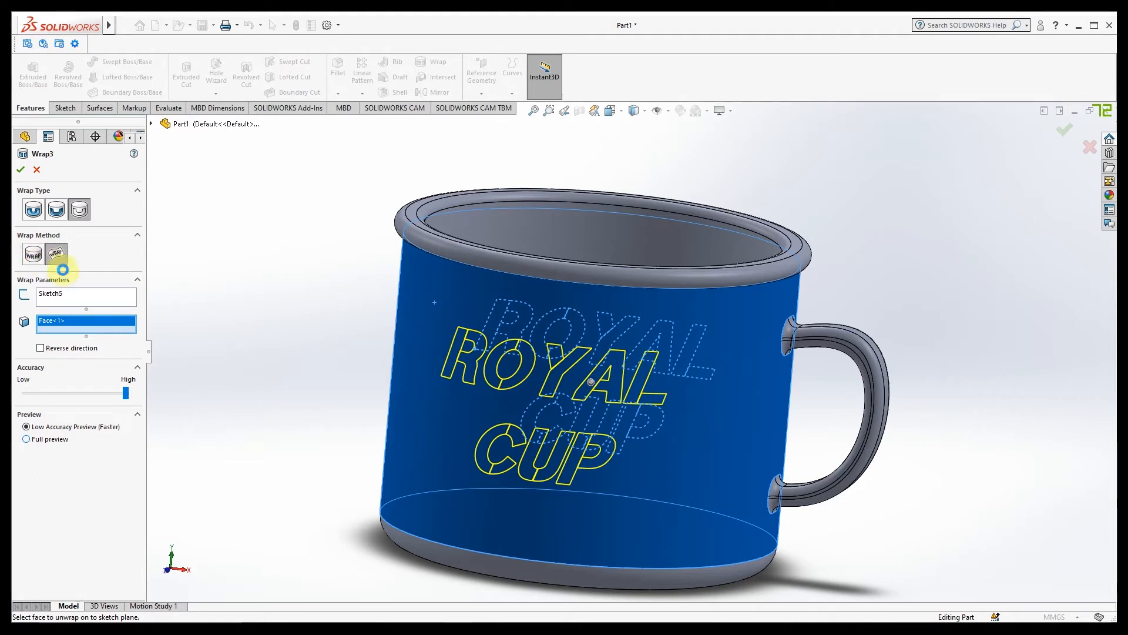
left_click(21, 170)
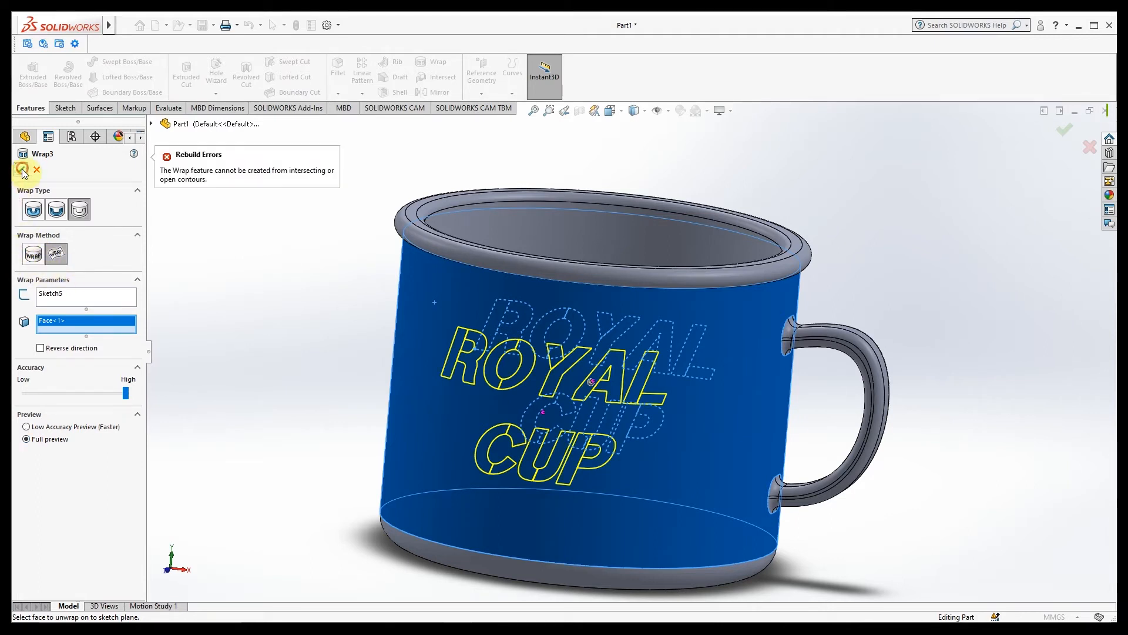
left_click(36, 170)
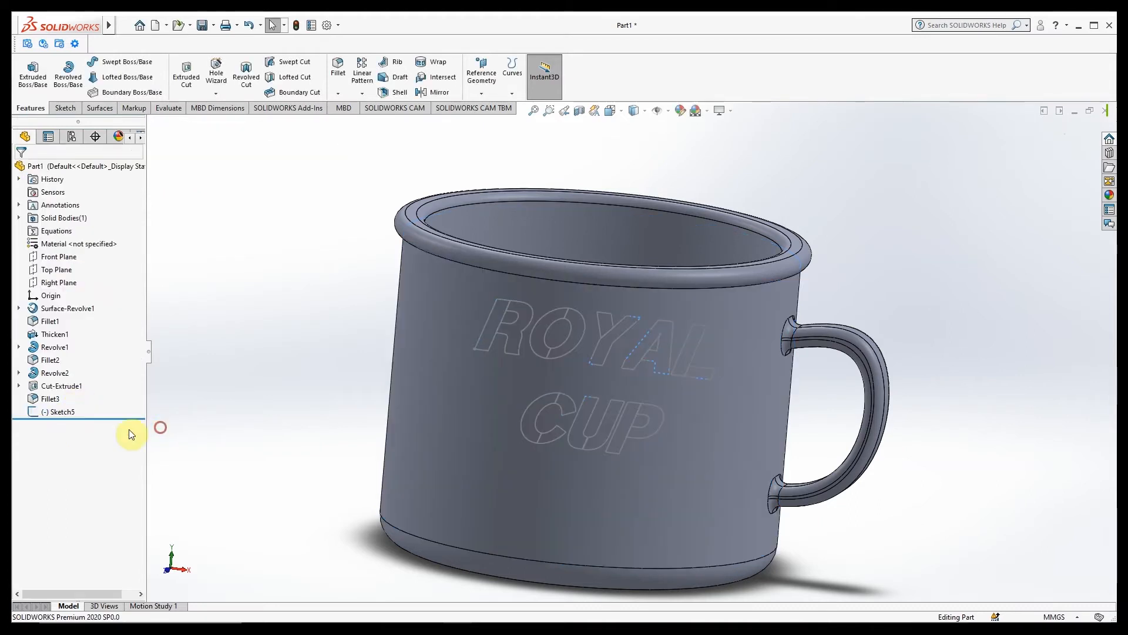
Reopen the ROYAL CUP sketch for editing and change the text's font to Broadway.
left_click(69, 412)
right_click(65, 411)
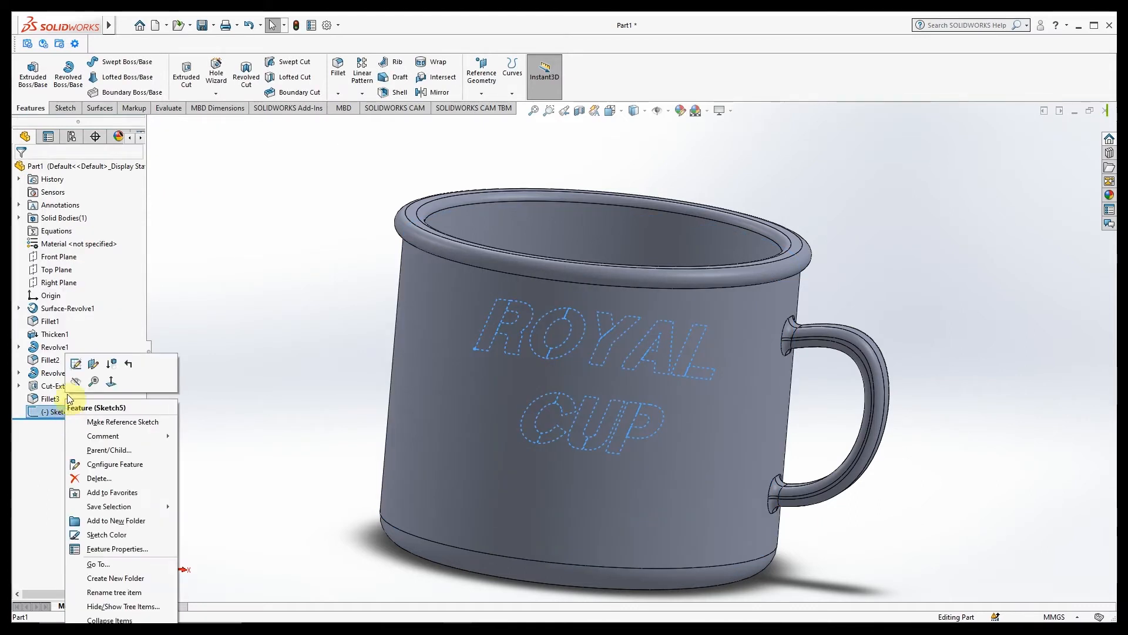
left_click(78, 365)
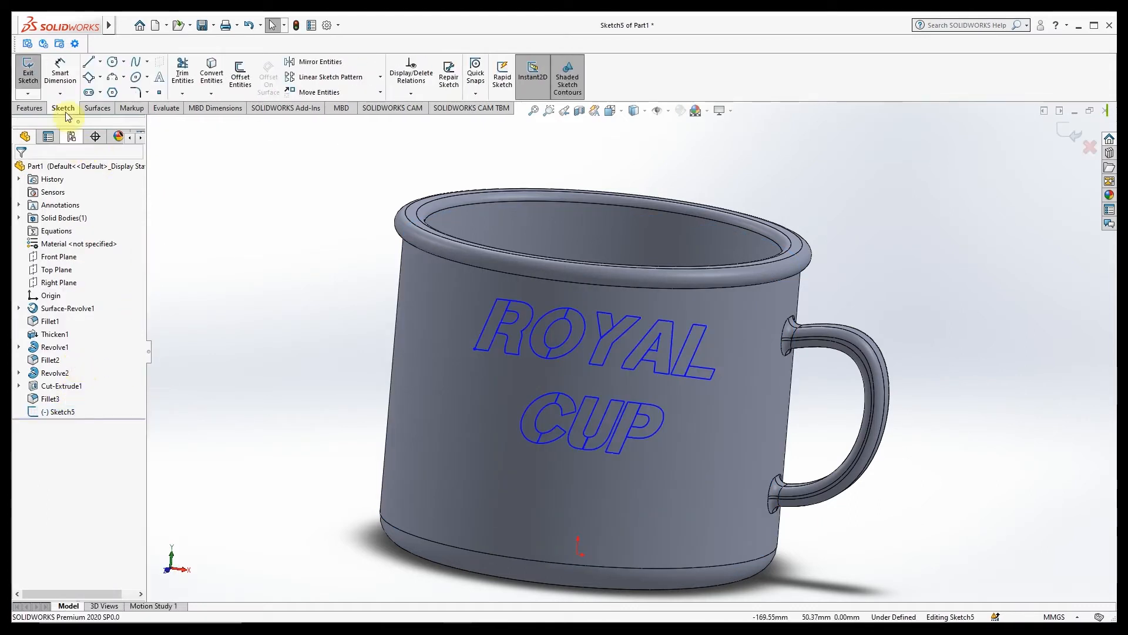
left_click(610, 110)
left_click(477, 380)
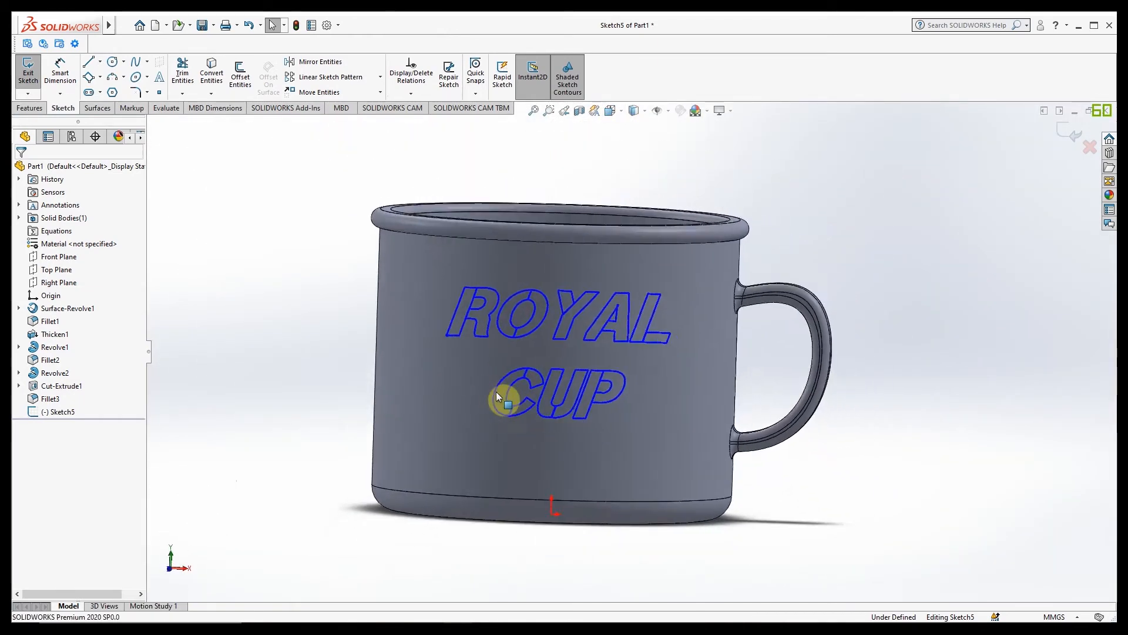
double_click(477, 307)
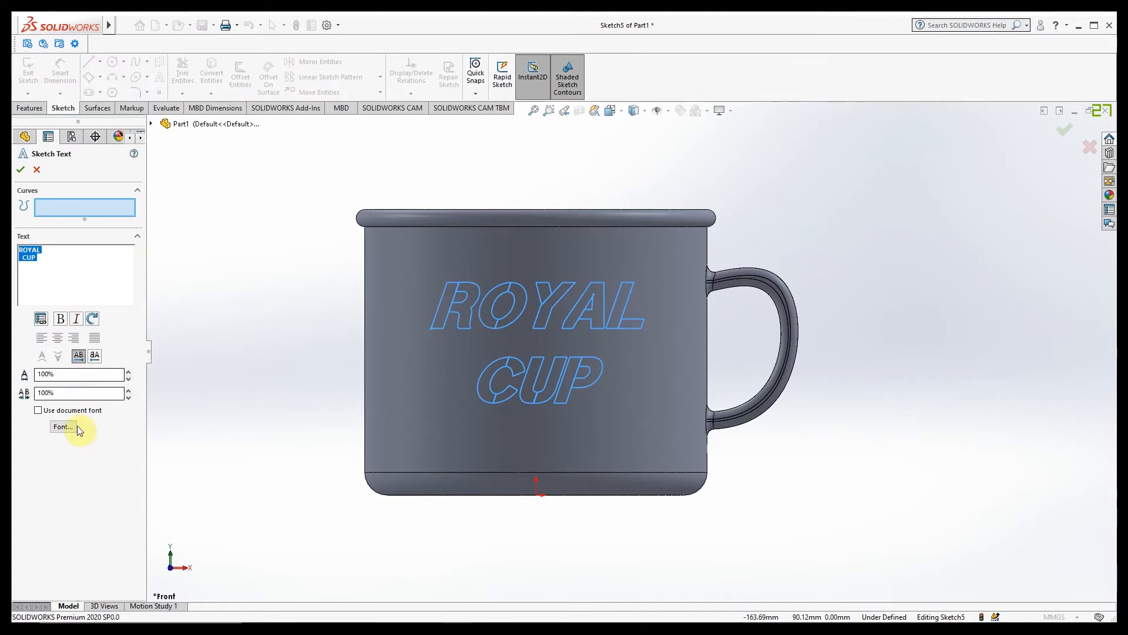
left_click(63, 426)
scroll(465, 309, "up", 3)
scroll(466, 308, "up", 4)
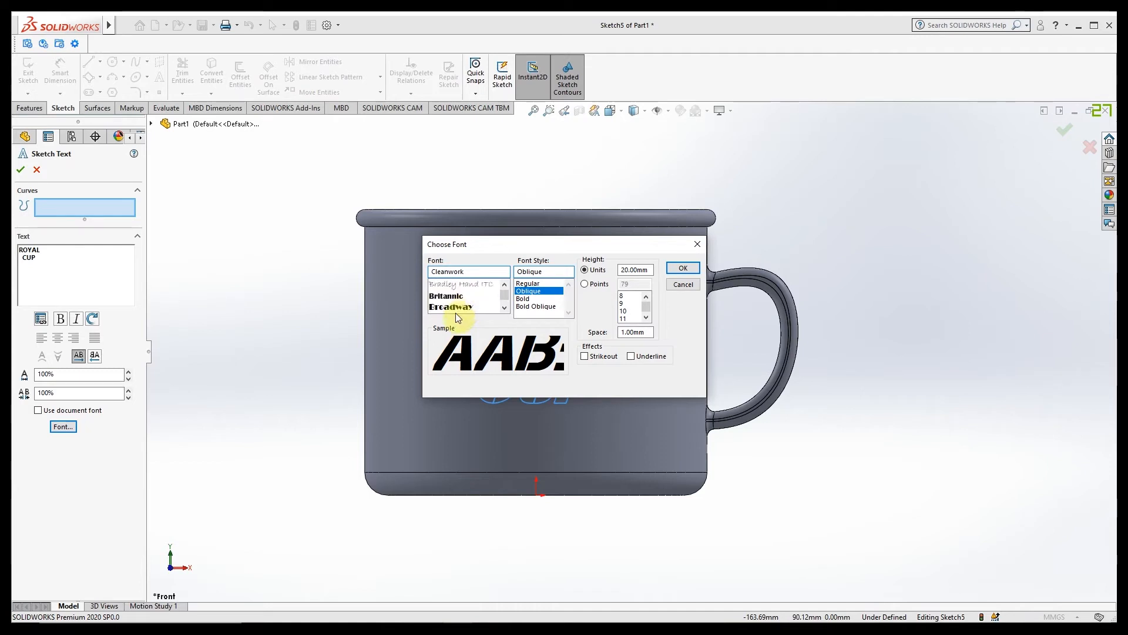
left_click(456, 312)
left_click(681, 268)
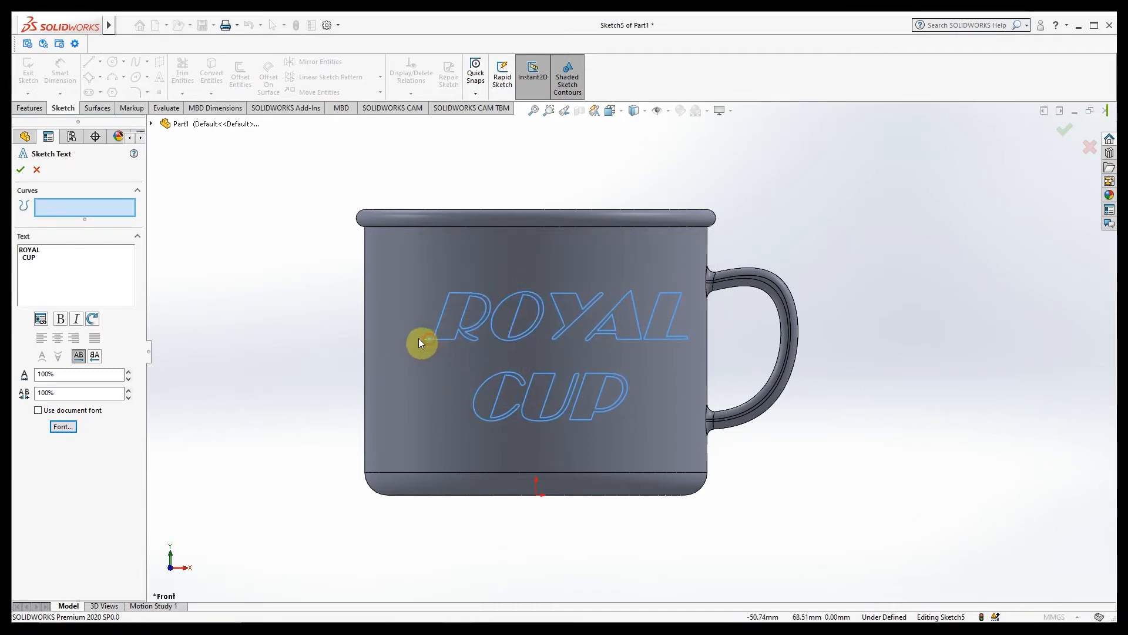
Reposition the ROYAL CUP text so it sits centred on the mug's front, accept it and exit the sketch.
left_click(413, 320)
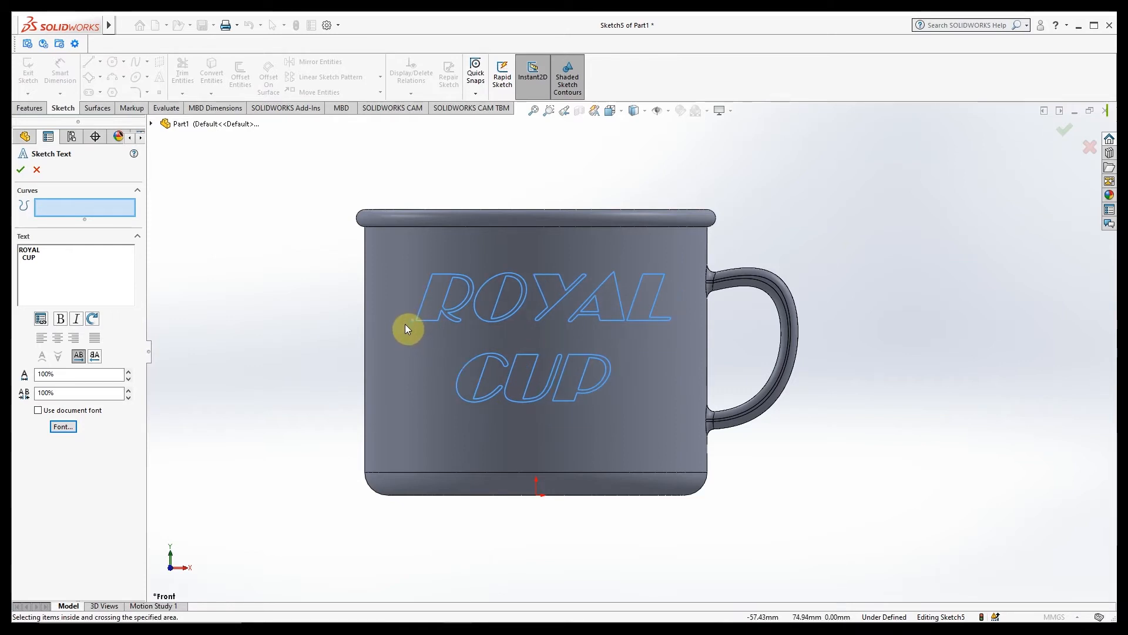
left_click(405, 324)
left_click(406, 330)
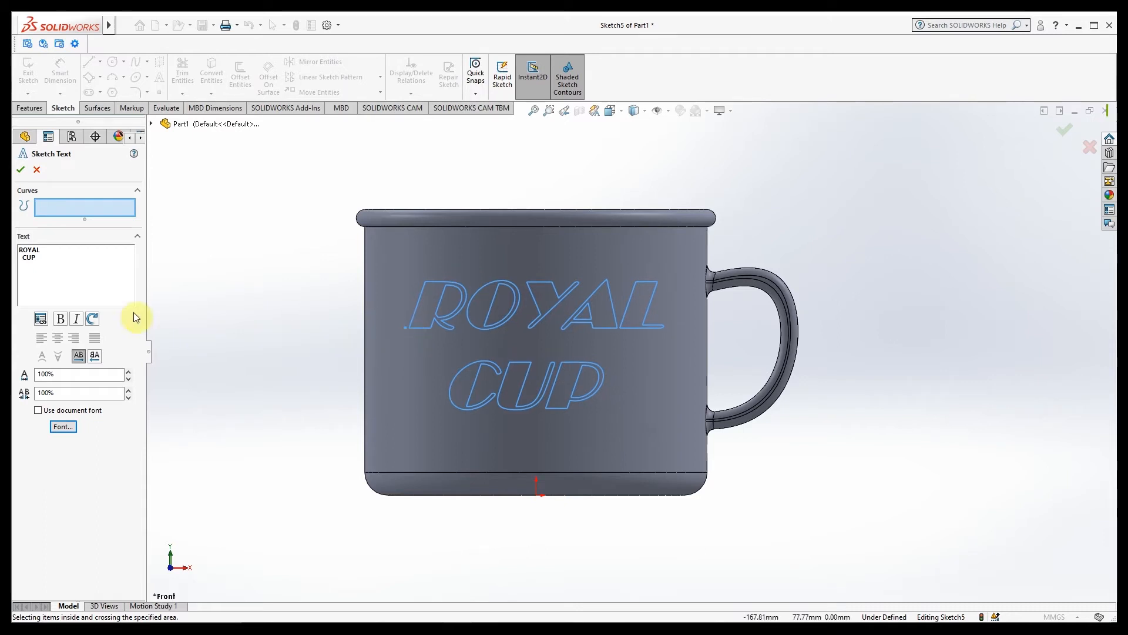
left_click(19, 170)
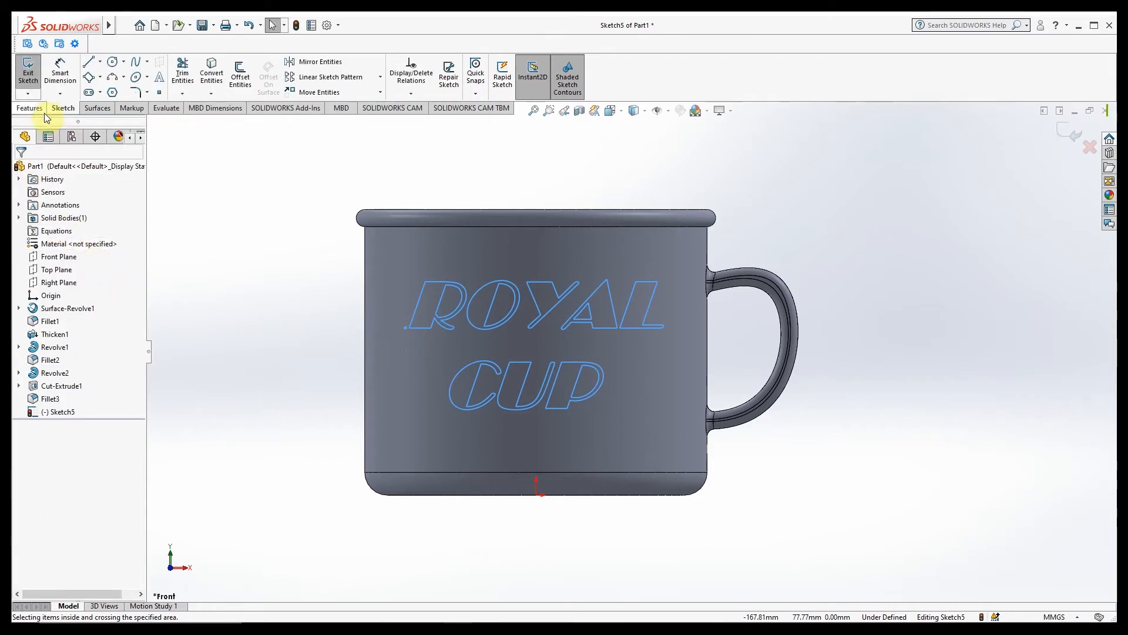
left_click(27, 72)
Scribe-wrap the ROYAL CUP sketch onto the mug's outer cylindrical face with accuracy set to the highest level.
left_click(58, 411)
left_click(429, 62)
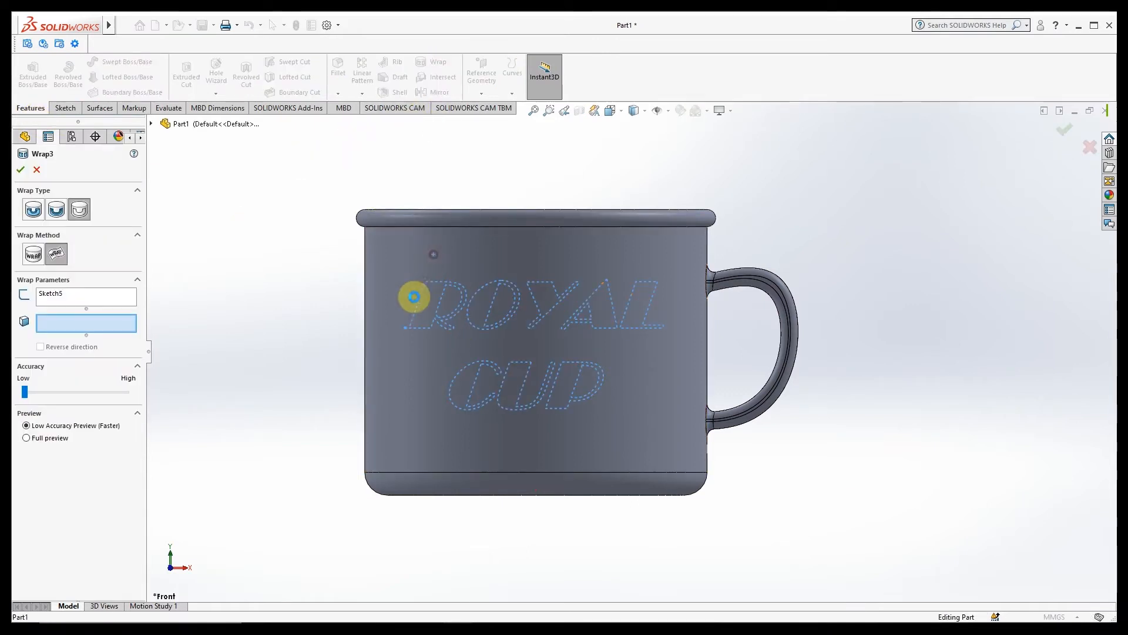
left_click(410, 297)
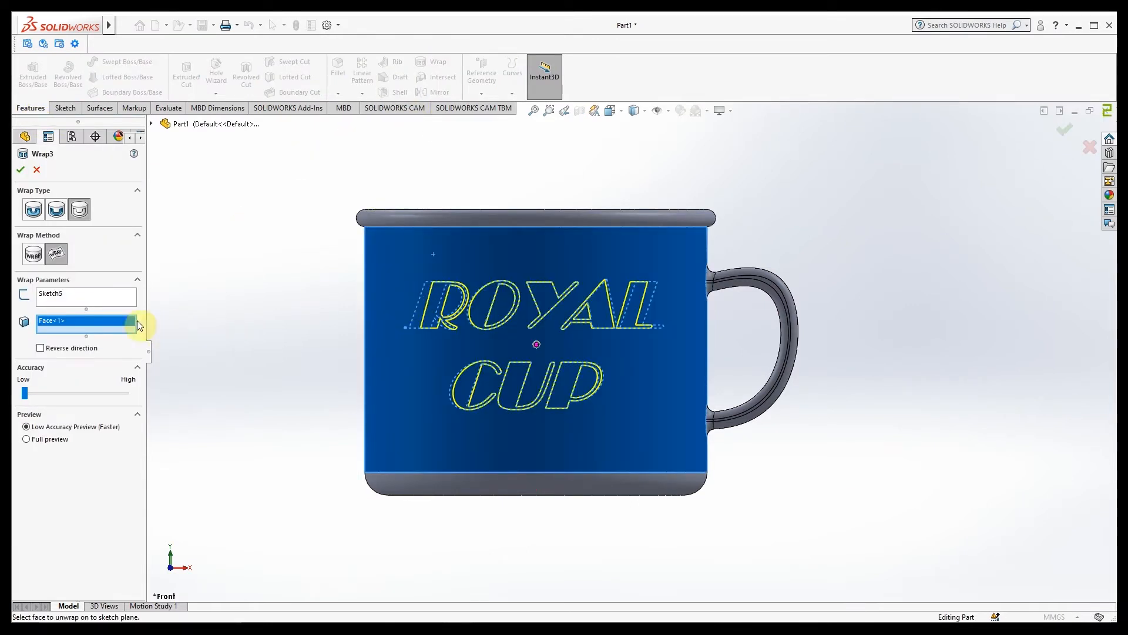
left_click_drag(30, 397, 95, 397)
middle_click_drag(345, 415, 303, 443)
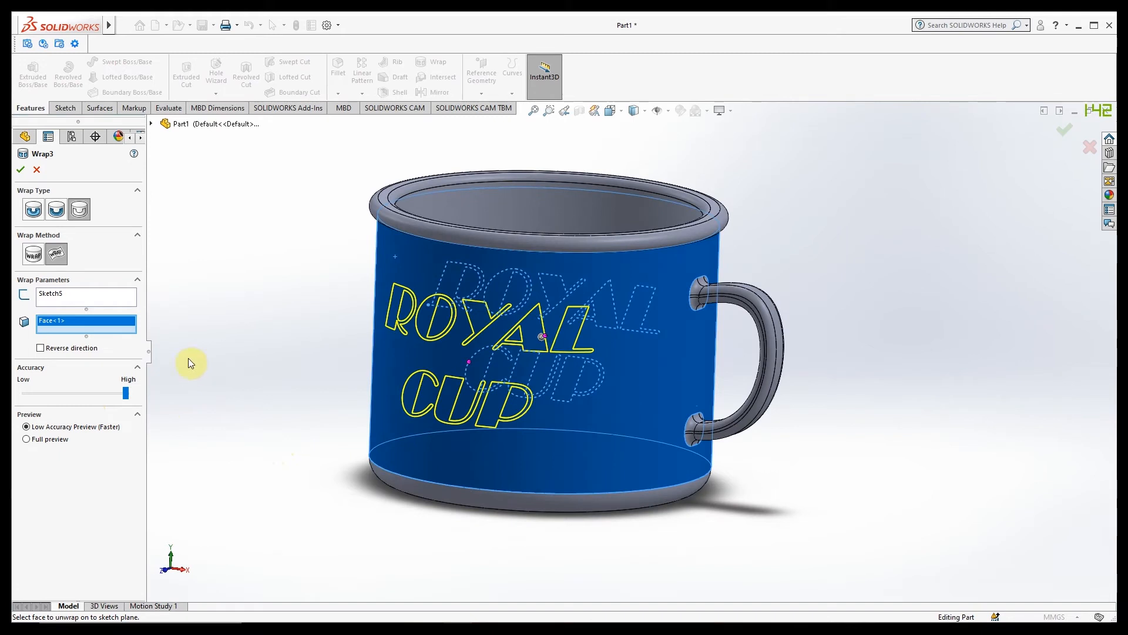
left_click(21, 169)
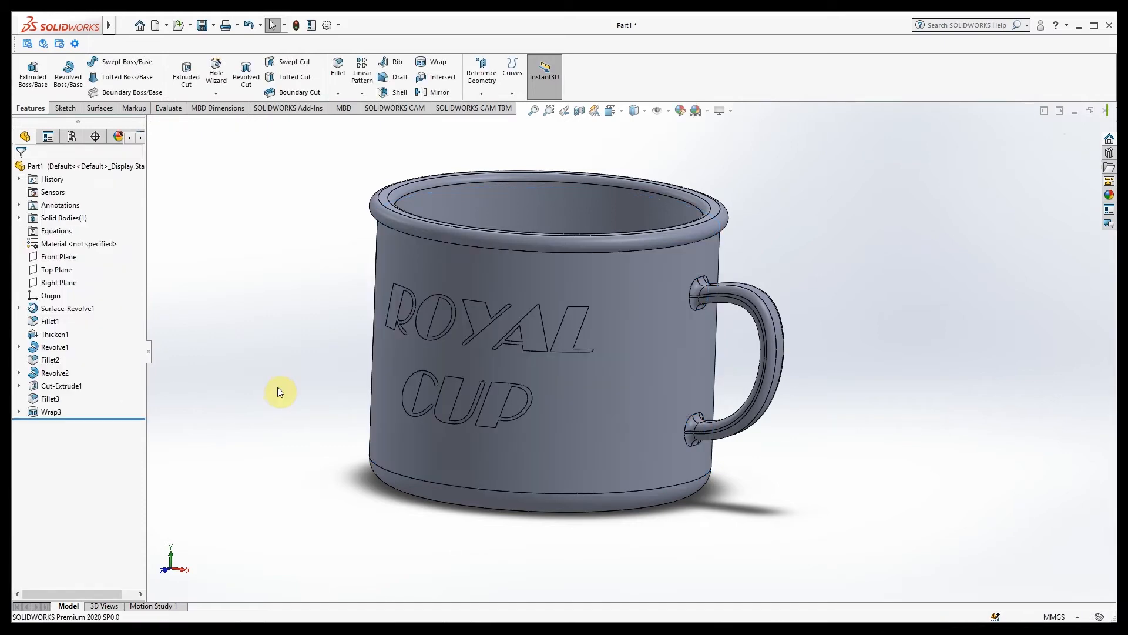
Apply the white high gloss plastic appearance to the mug's inner face.
middle_click_drag(288, 451, 354, 493)
scroll(284, 451, "up", 1)
scroll(288, 454, "up", 1)
middle_click_drag(811, 411, 809, 414)
left_click(1109, 194)
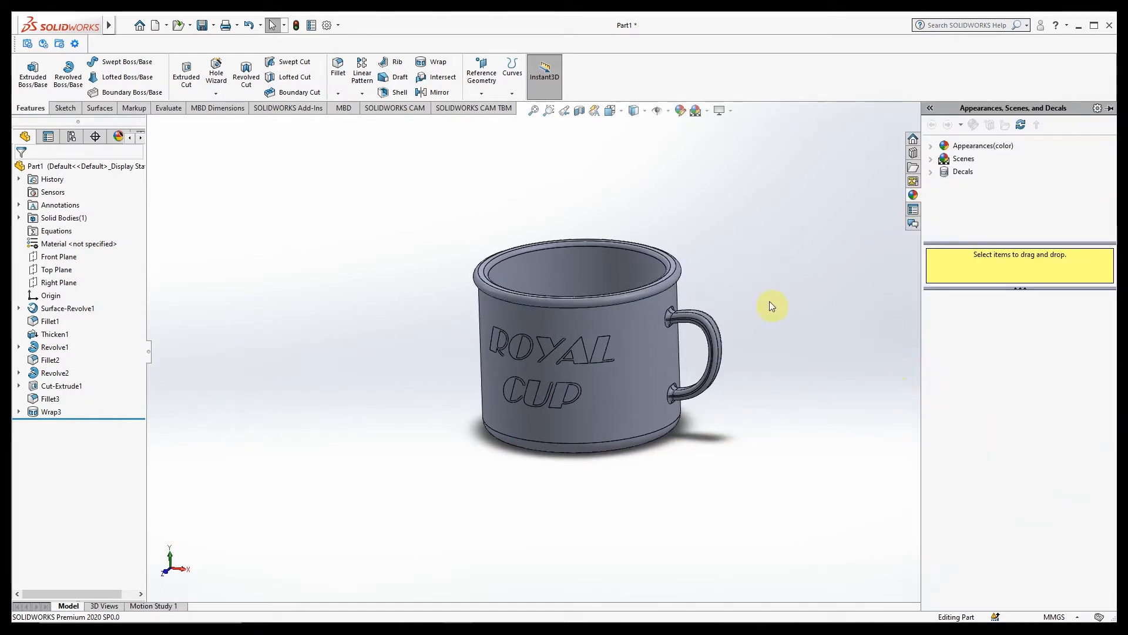
left_click(944, 146)
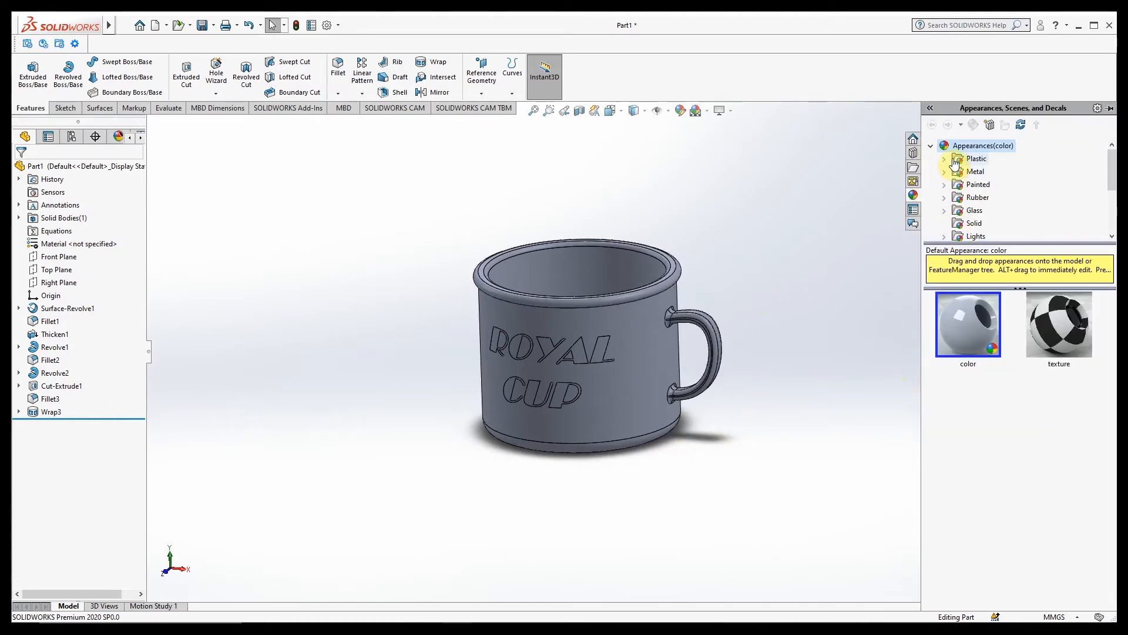
left_click(975, 159)
left_click(997, 159)
scroll(968, 455, "down", 3)
scroll(968, 455, "up", 3)
left_click_drag(968, 327, 567, 277)
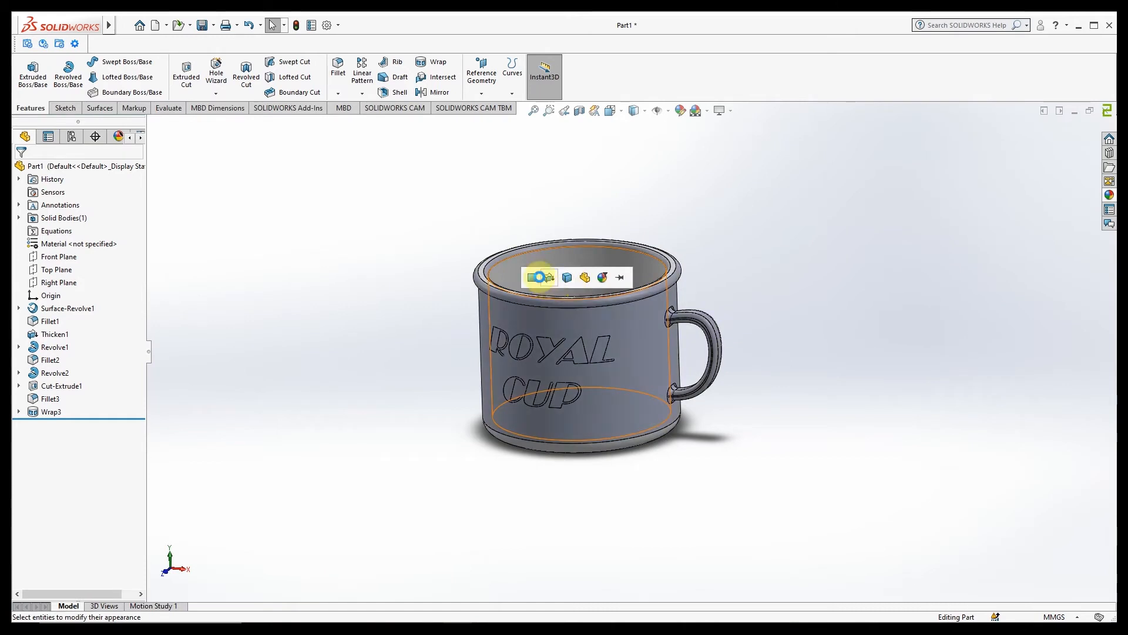
left_click(567, 277)
Apply the cream high gloss plastic appearance to the mug's rounded outer rim.
left_click(1108, 195)
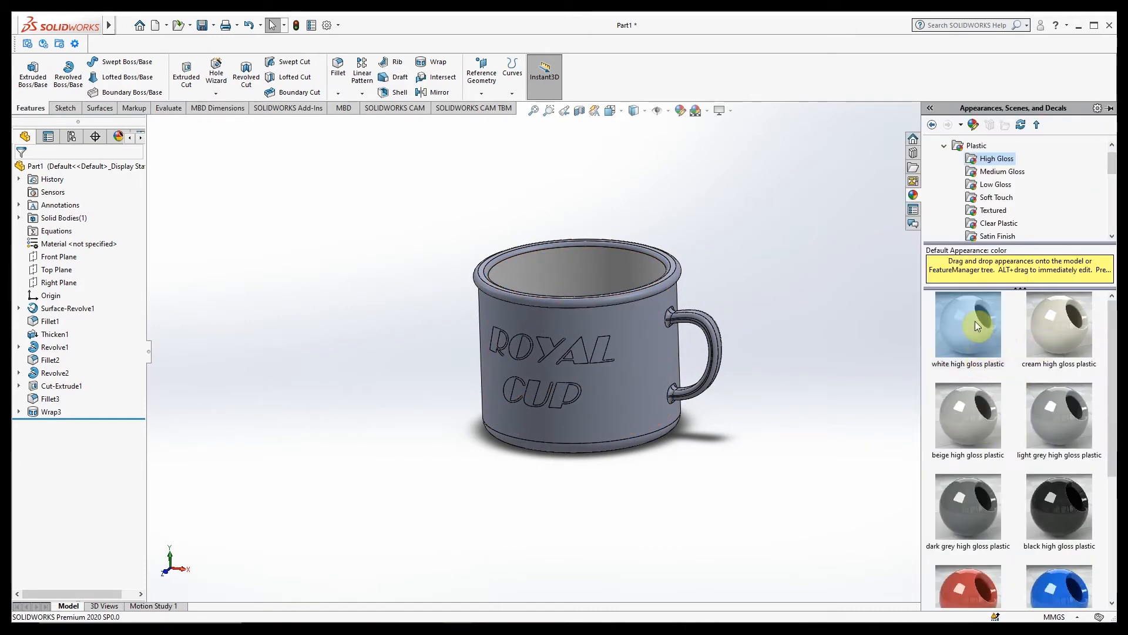
left_click(1042, 318)
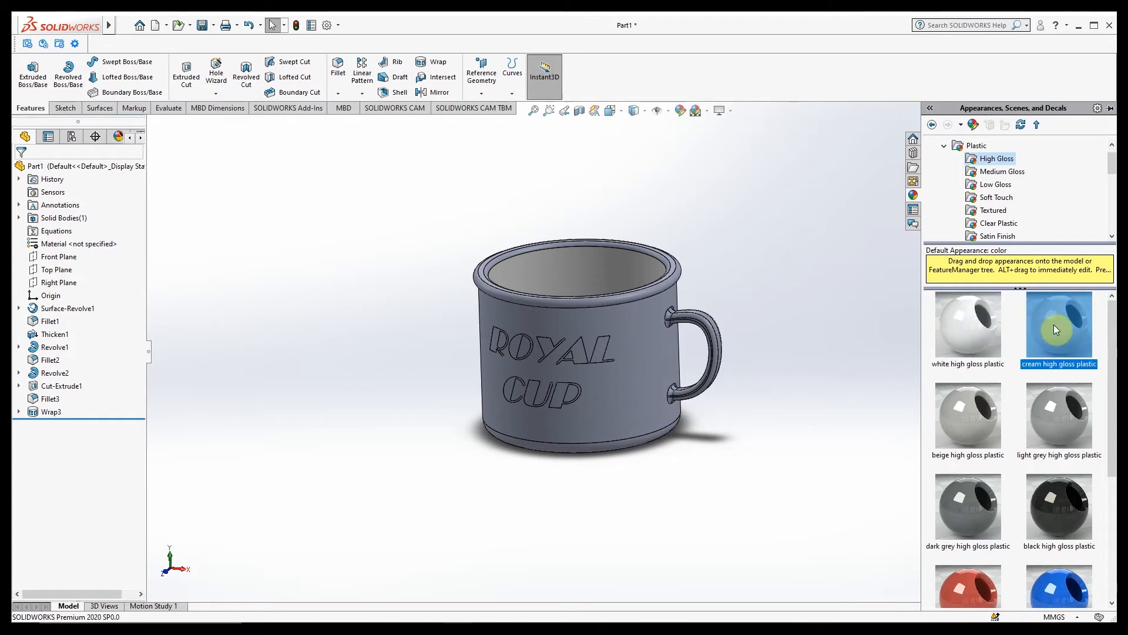
left_click_drag(1049, 336, 483, 291)
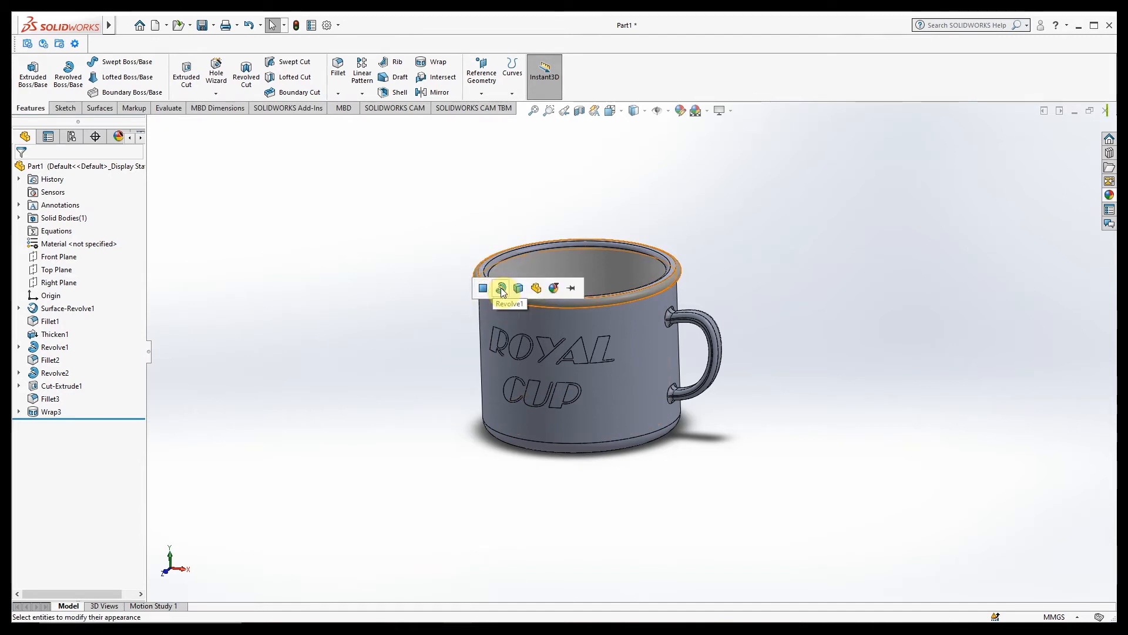
left_click(501, 289)
Apply grey high gloss plastic to the rim's top ring and dark grey high gloss plastic to the inner lip beside it.
scroll(488, 262, "down", 3)
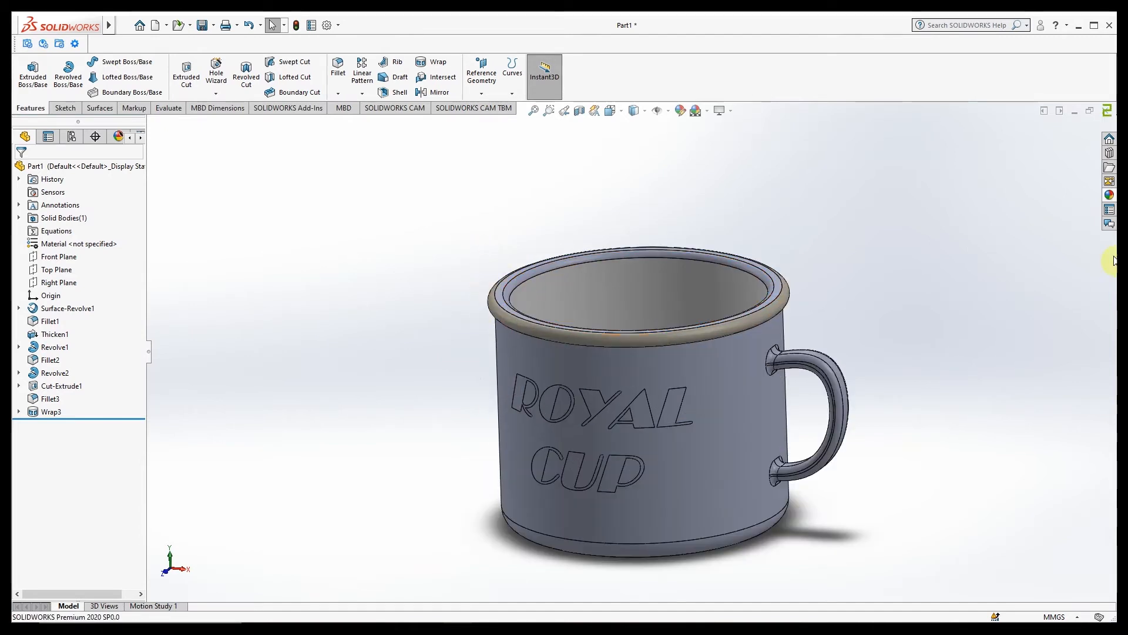
left_click(1109, 196)
left_click_drag(1055, 408, 501, 301)
left_click(502, 301)
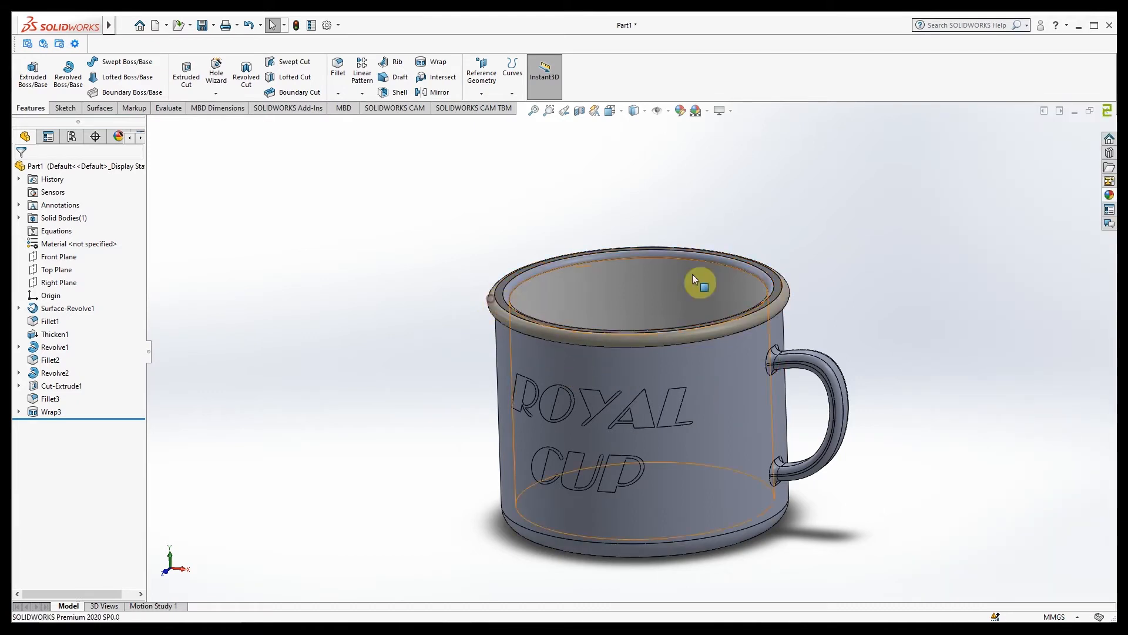
left_click(1109, 199)
left_click_drag(969, 499, 520, 280)
left_click(520, 278)
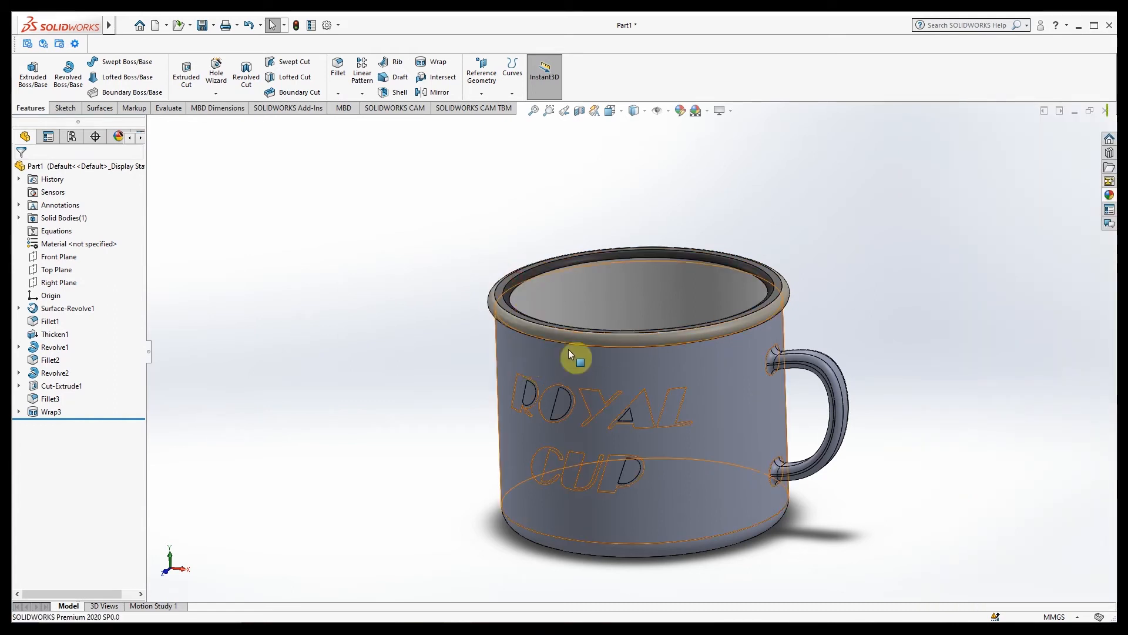
Apply the red high gloss plastic appearance to the letters A, L and Y of the word ROYAL.
left_click(1109, 195)
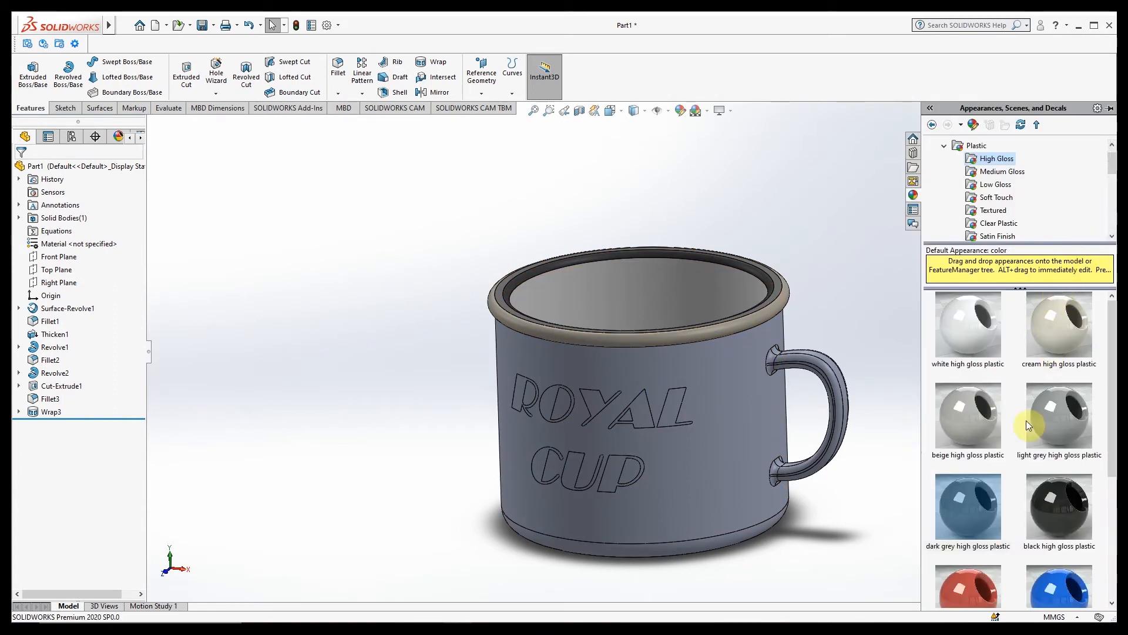
scroll(998, 489, "down", 3)
left_click_drag(978, 465, 661, 409)
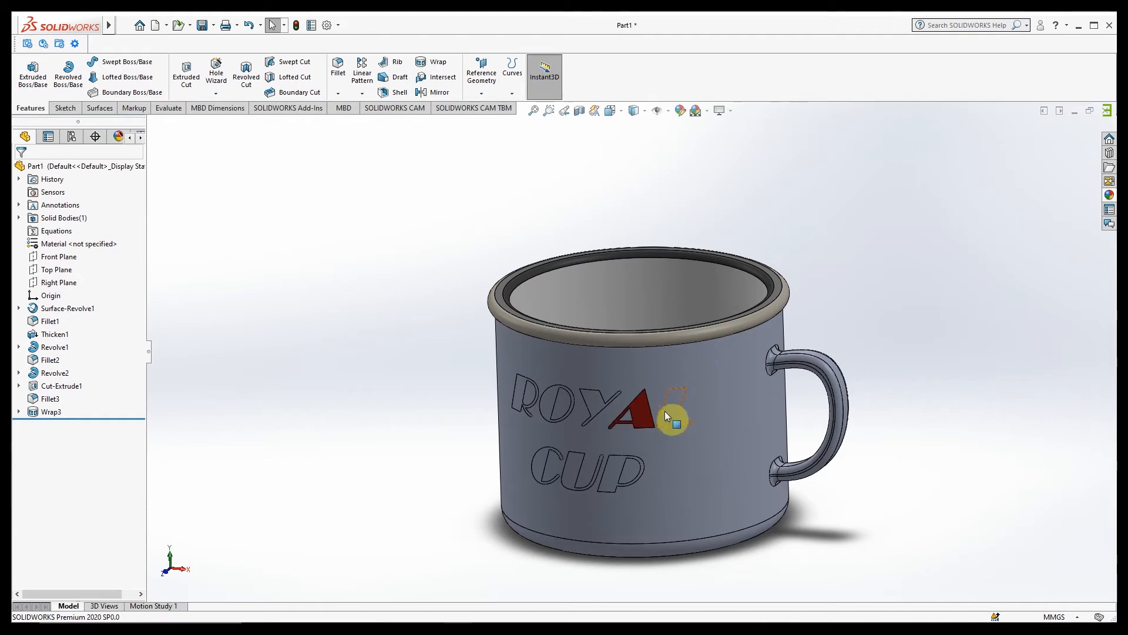
left_click(1110, 194)
left_click_drag(990, 460, 676, 402)
left_click(1110, 194)
left_click_drag(977, 468, 595, 406)
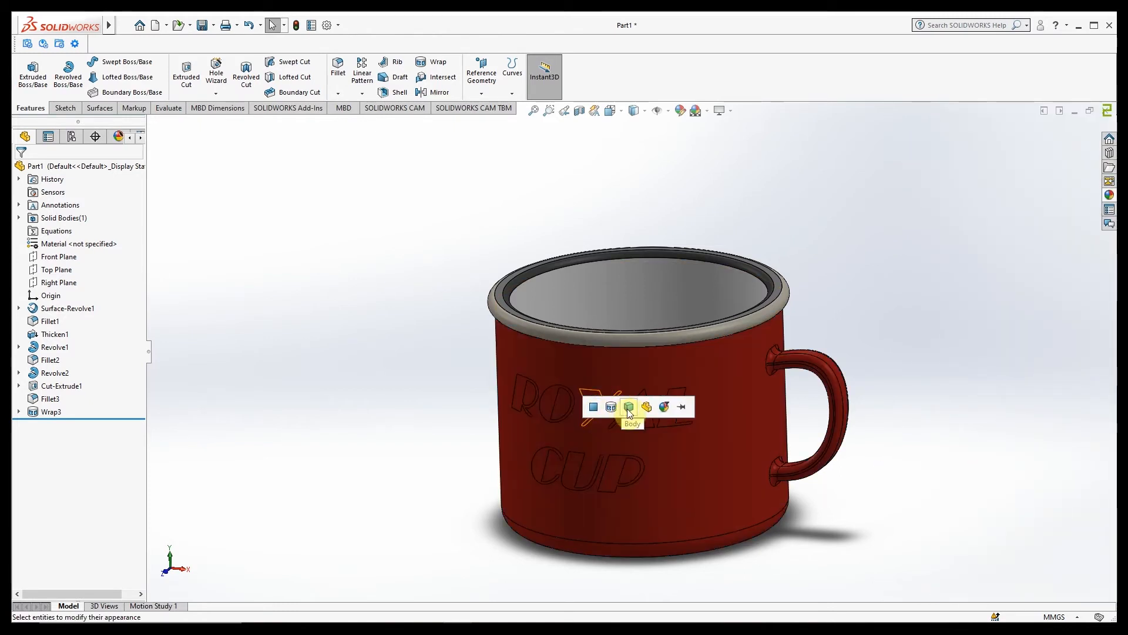
left_click(612, 409)
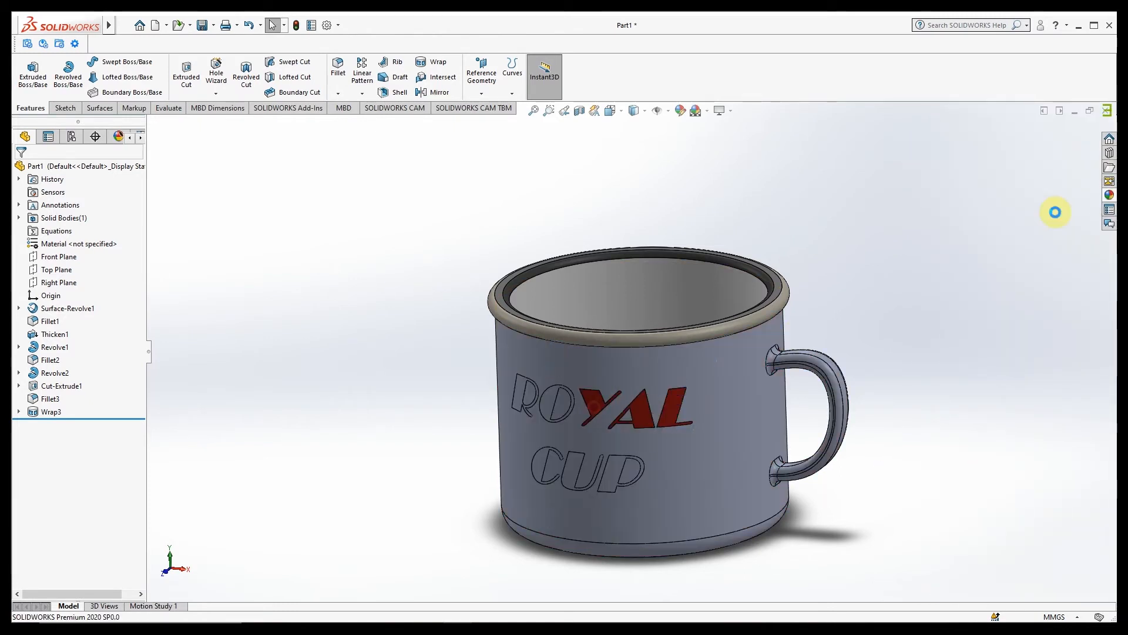
left_click(1109, 195)
left_click_drag(976, 465, 509, 433)
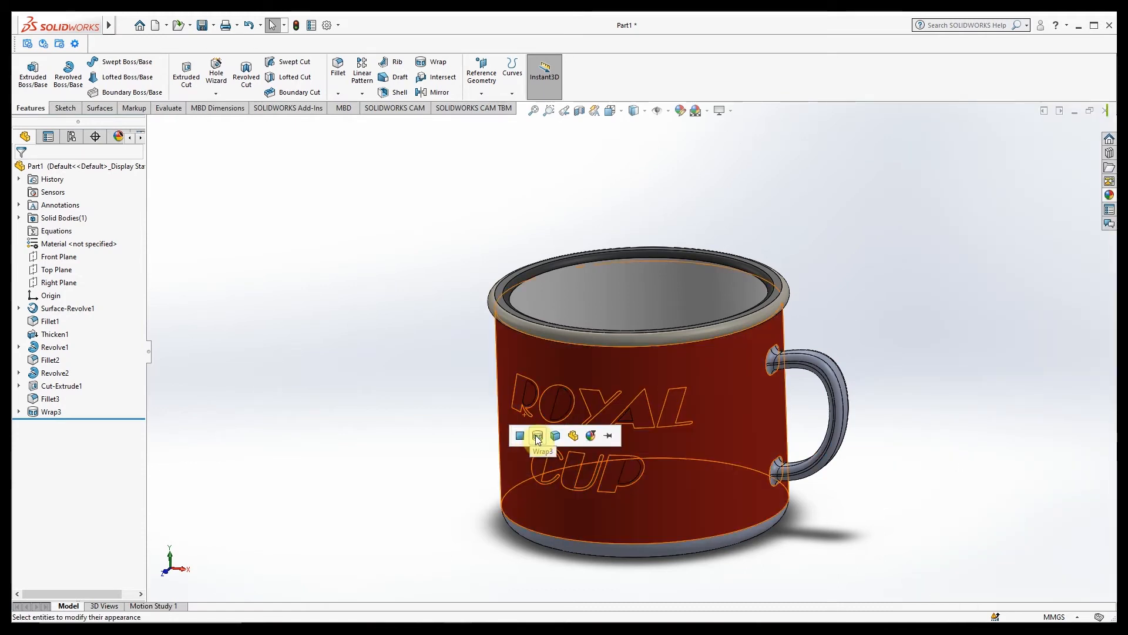
left_click(526, 390)
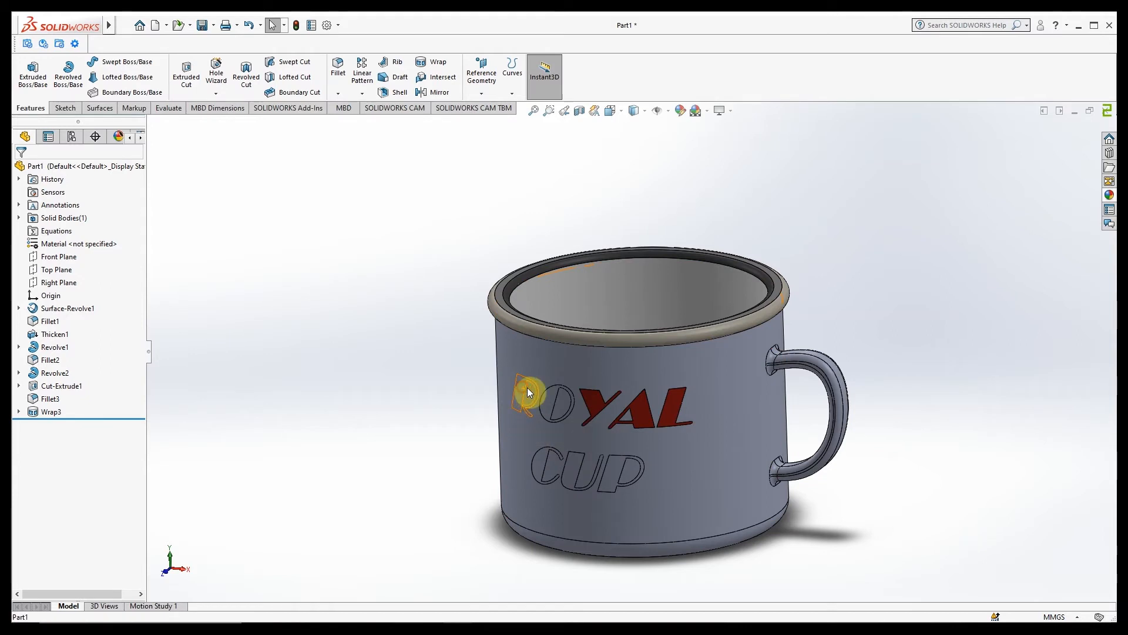
Apply the red high gloss plastic appearance to the letters O and R of the word ROYAL.
left_click(1109, 194)
left_click_drag(926, 456, 552, 397)
left_click(552, 395)
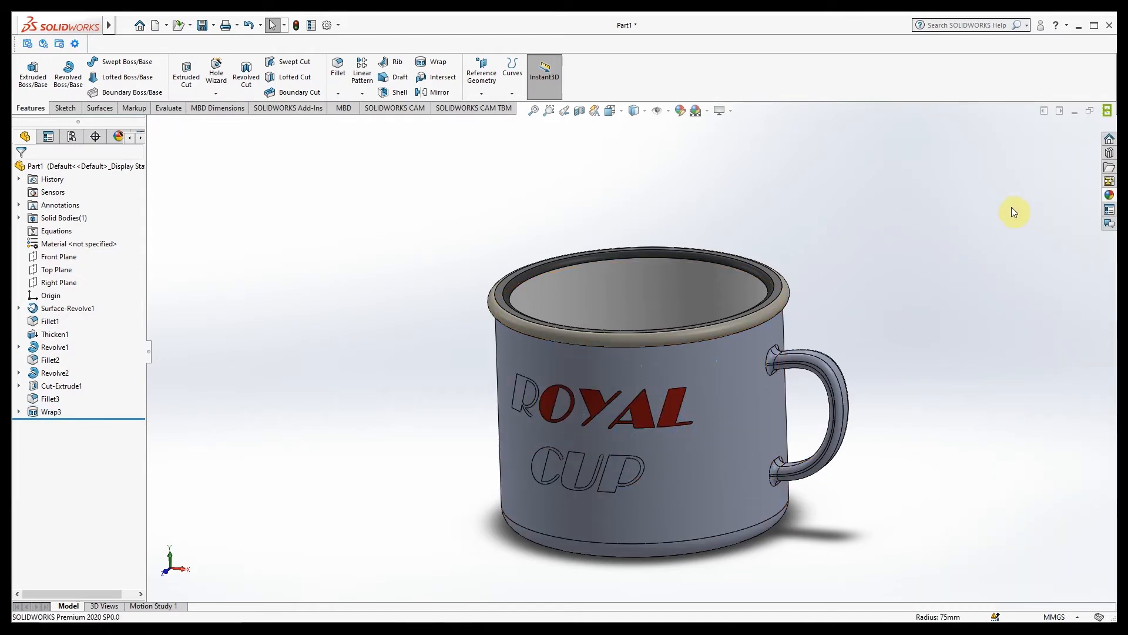
left_click(1109, 196)
left_click_drag(1052, 458, 521, 389)
left_click(521, 389)
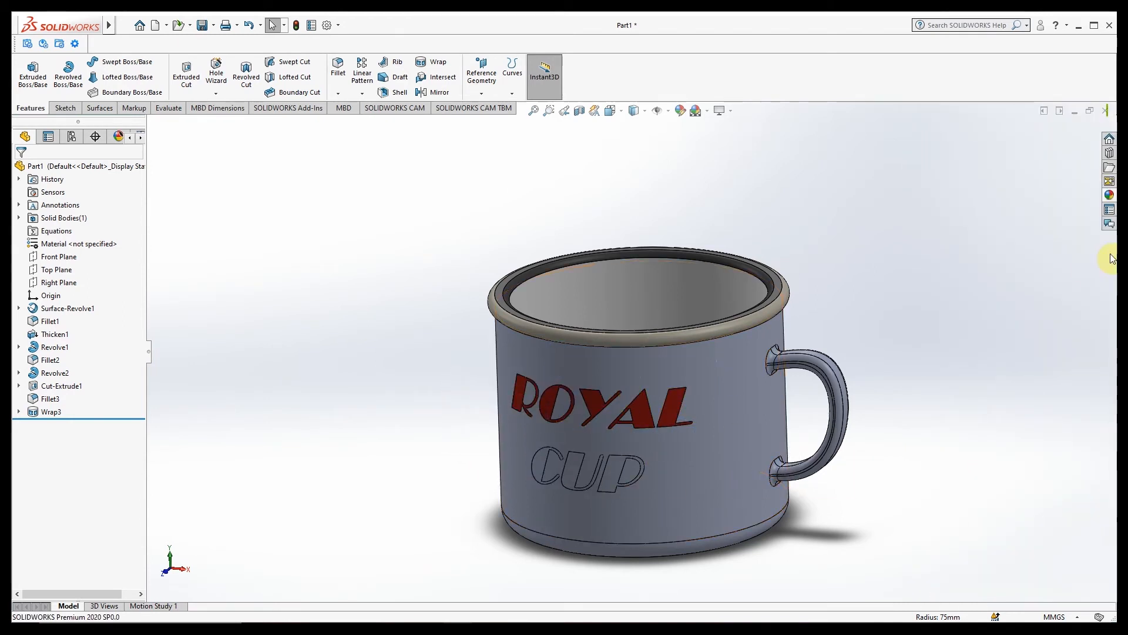
Apply the red high gloss plastic appearance to the letters P, U and C of the word CUP.
left_click(1108, 196)
left_click_drag(939, 465, 609, 463)
left_click(609, 464)
left_click(1110, 203)
left_click_drag(977, 457, 571, 470)
left_click(572, 470)
left_click(1109, 203)
left_click(968, 467)
left_click_drag(968, 466, 537, 462)
left_click(538, 462)
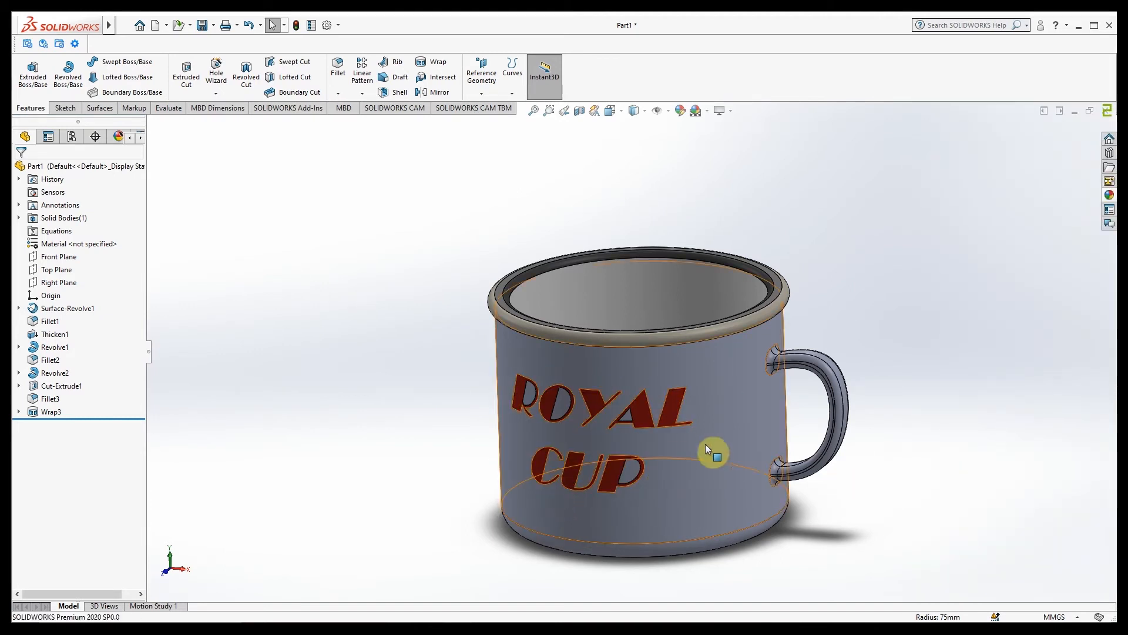
Apply the blue high gloss plastic appearance to the mug's outer cylindrical face around the lettering.
left_click(1109, 195)
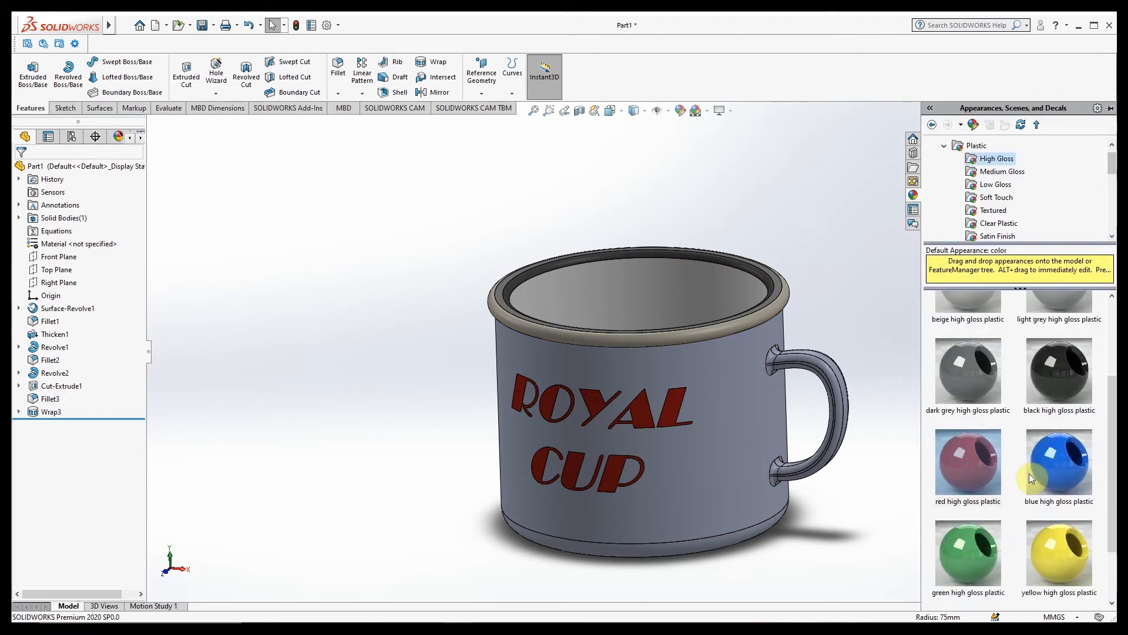
left_click_drag(954, 460, 1039, 477)
left_click(647, 321)
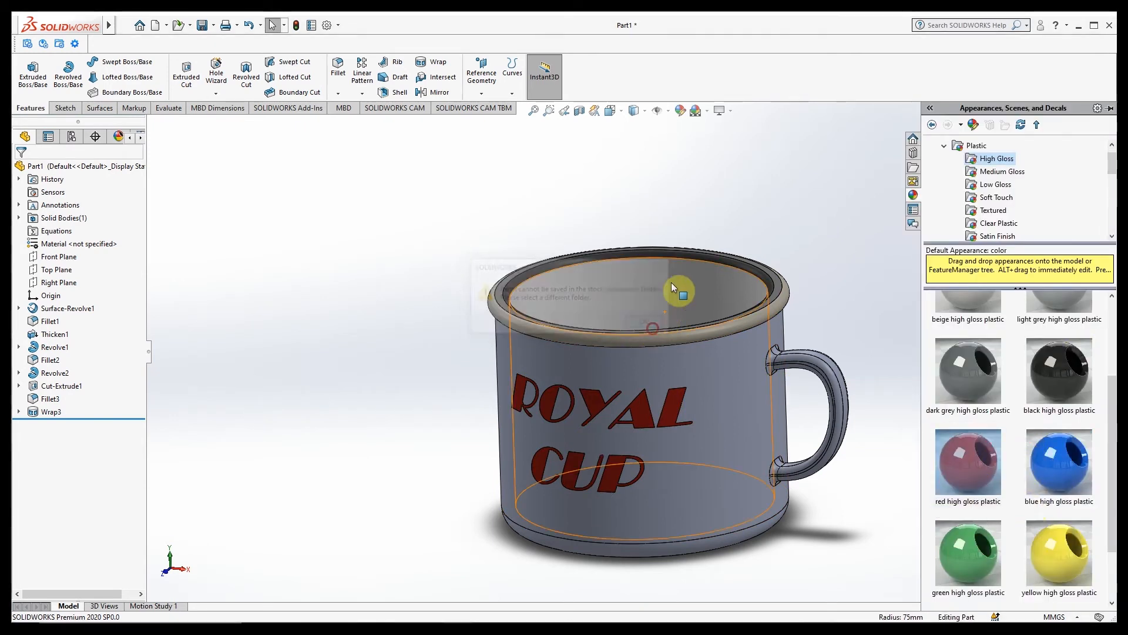
left_click(1049, 465)
left_click_drag(1056, 461, 750, 432)
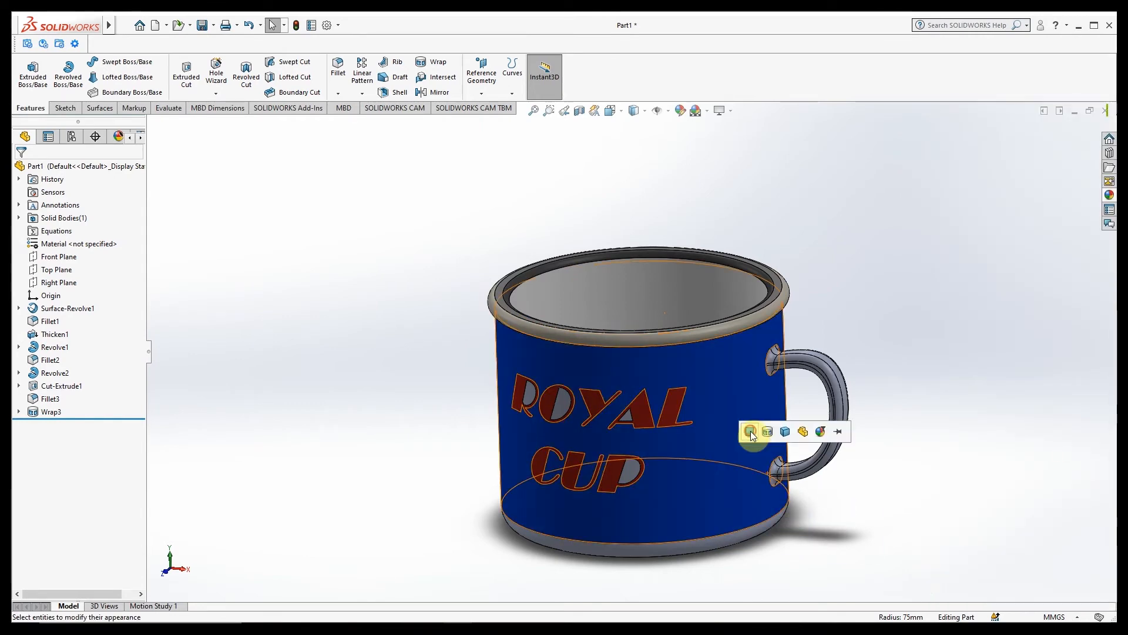
left_click(750, 433)
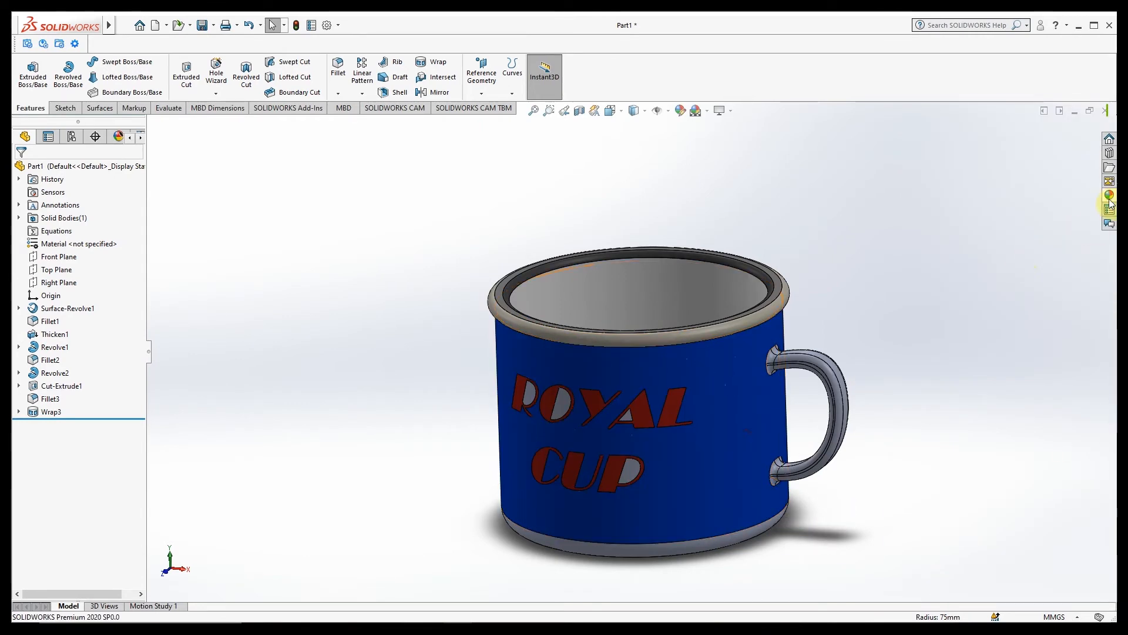
Apply the green high gloss plastic appearance to the rounded band around the mug's base.
left_click(1109, 195)
left_click_drag(1060, 468, 1108, 201)
left_click(1110, 194)
left_click_drag(973, 563, 702, 547)
left_click(704, 544)
Apply the yellow high gloss plastic appearance to the mug's flat underside.
middle_click_drag(773, 587, 784, 476)
left_click(1110, 195)
left_click(1045, 556)
left_click_drag(1045, 556, 660, 534)
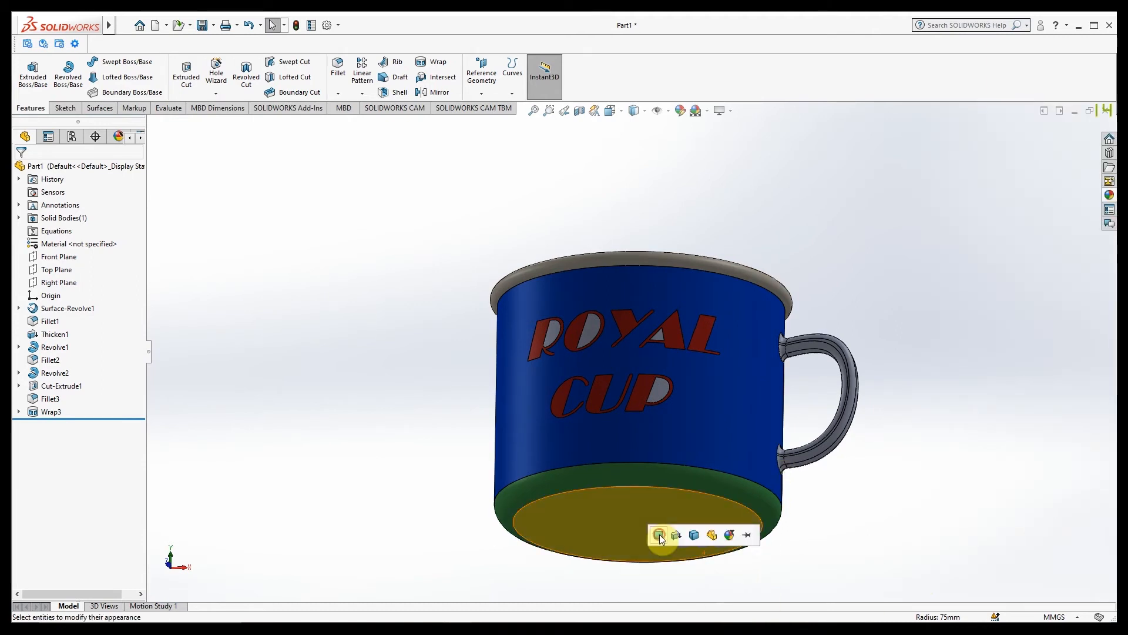
left_click(656, 535)
Apply the blue high gloss plastic appearance to the enclosed areas inside the letters R and O of ROYAL.
middle_click_drag(827, 501, 953, 497)
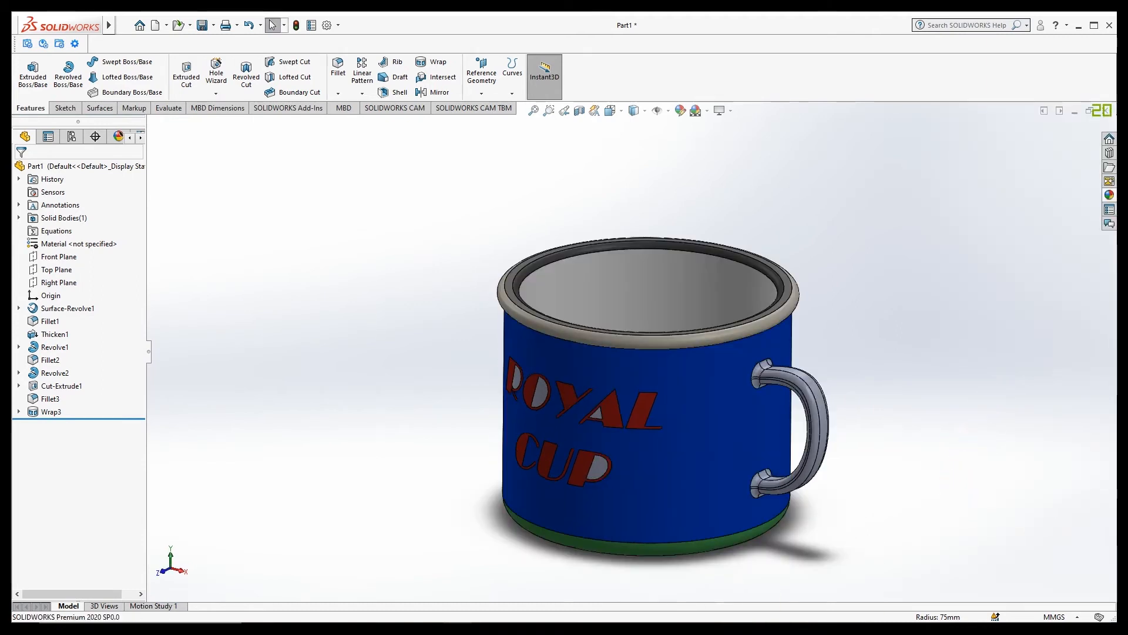
left_click(1110, 195)
middle_click_drag(699, 428, 929, 464)
left_click(1059, 467)
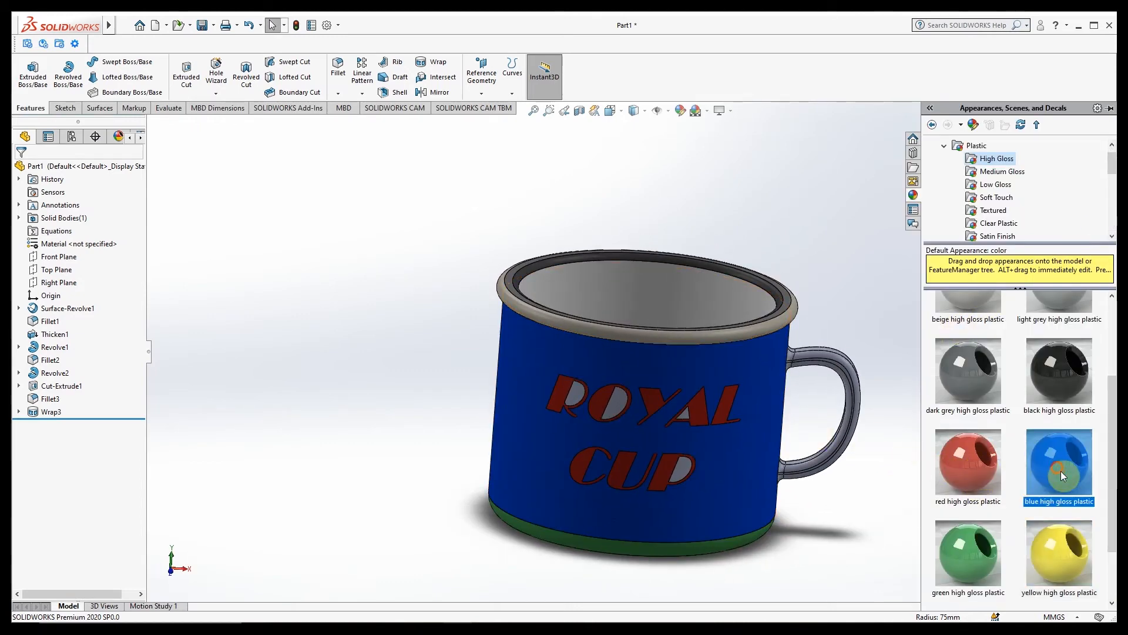
left_click_drag(1063, 465, 577, 394)
left_click(577, 394)
left_click(1110, 209)
left_click_drag(1058, 466, 615, 404)
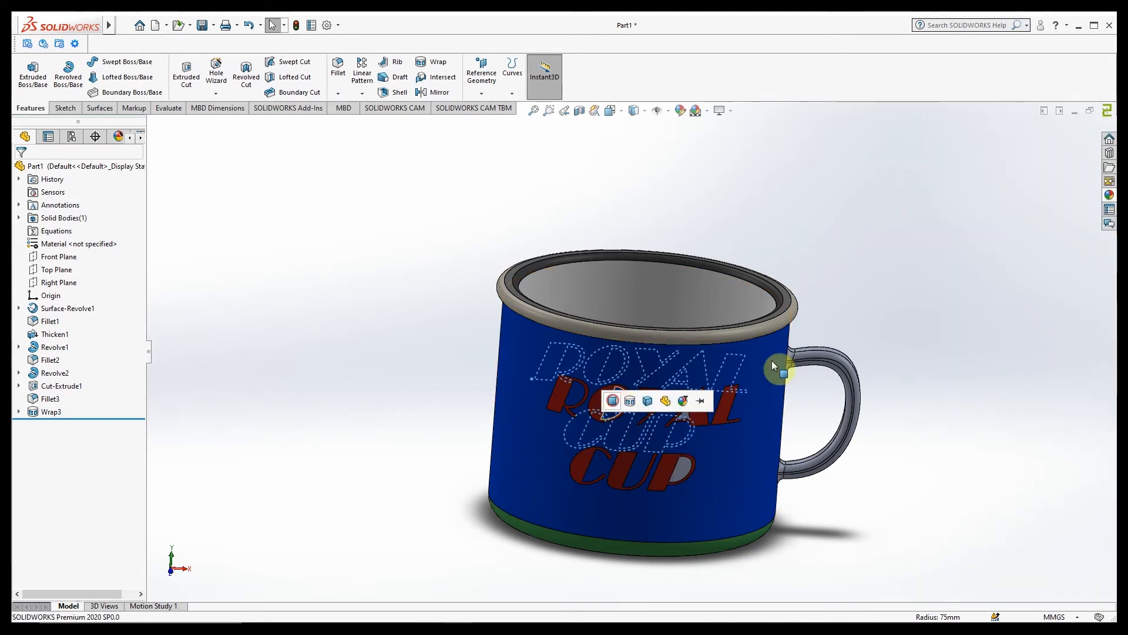
Apply the blue high gloss plastic appearance to the enclosed areas inside the P of CUP and the A of ROYAL.
left_click(1109, 195)
left_click_drag(1059, 461, 686, 472)
left_click(683, 468)
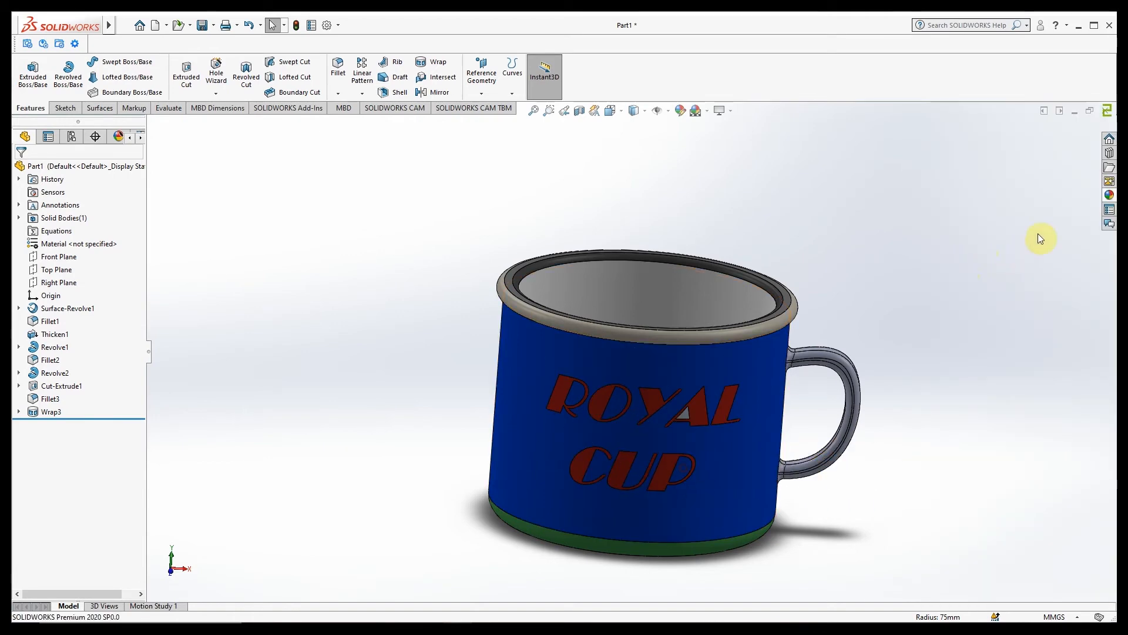
left_click(1110, 194)
left_click_drag(1058, 467, 685, 415)
left_click(685, 415)
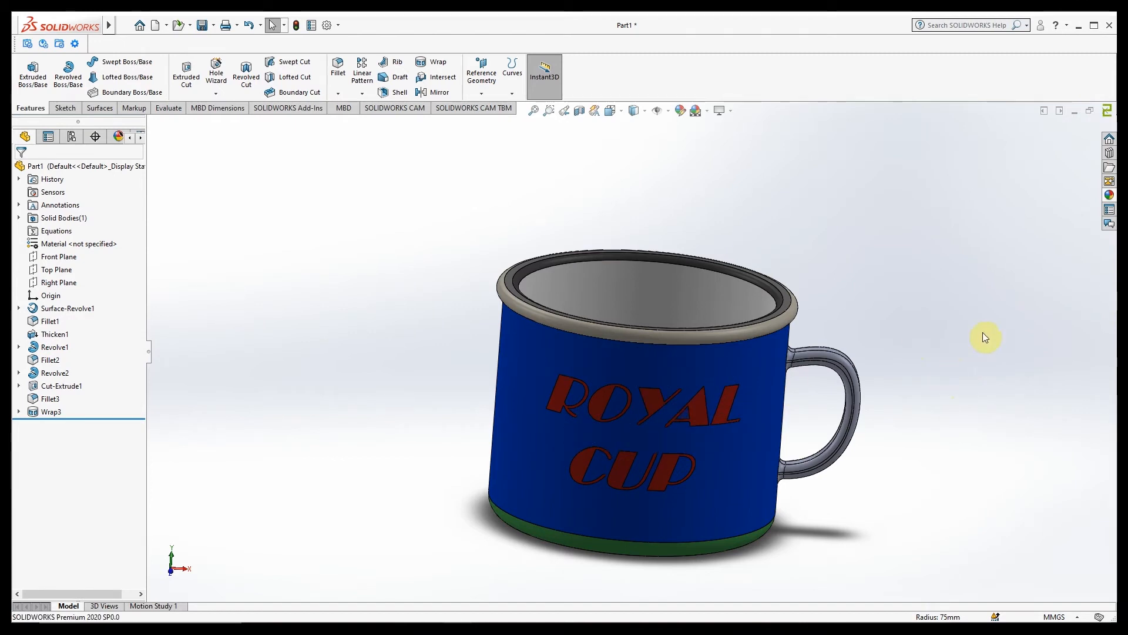
Apply the green medium gloss plastic appearance to the narrow face along the side of the handle.
middle_click_drag(906, 376, 953, 348)
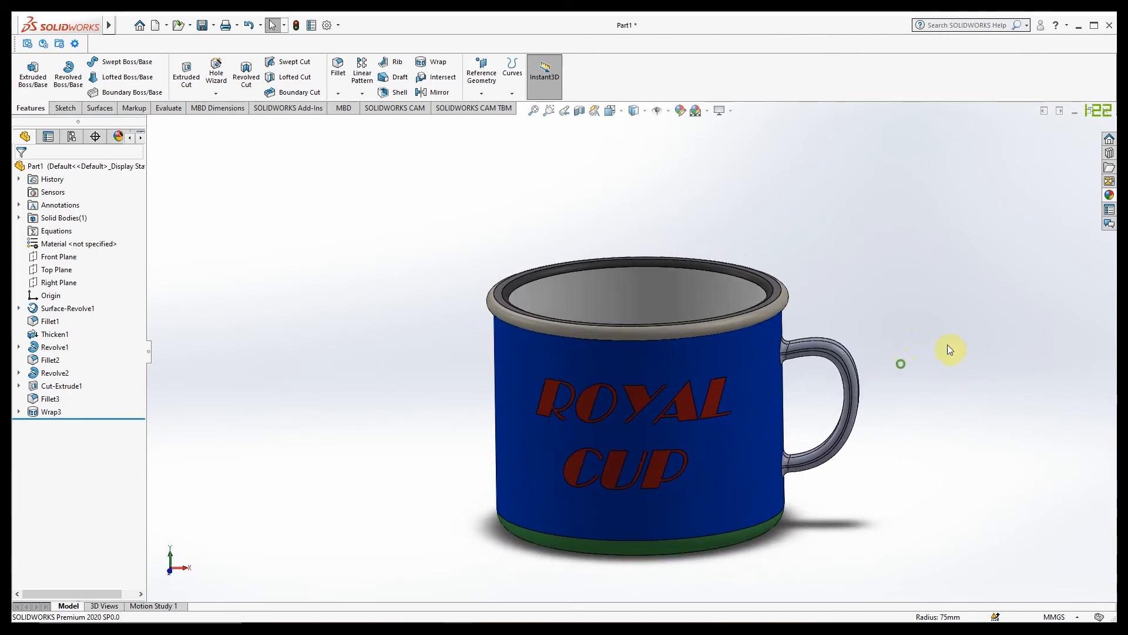
left_click(1109, 194)
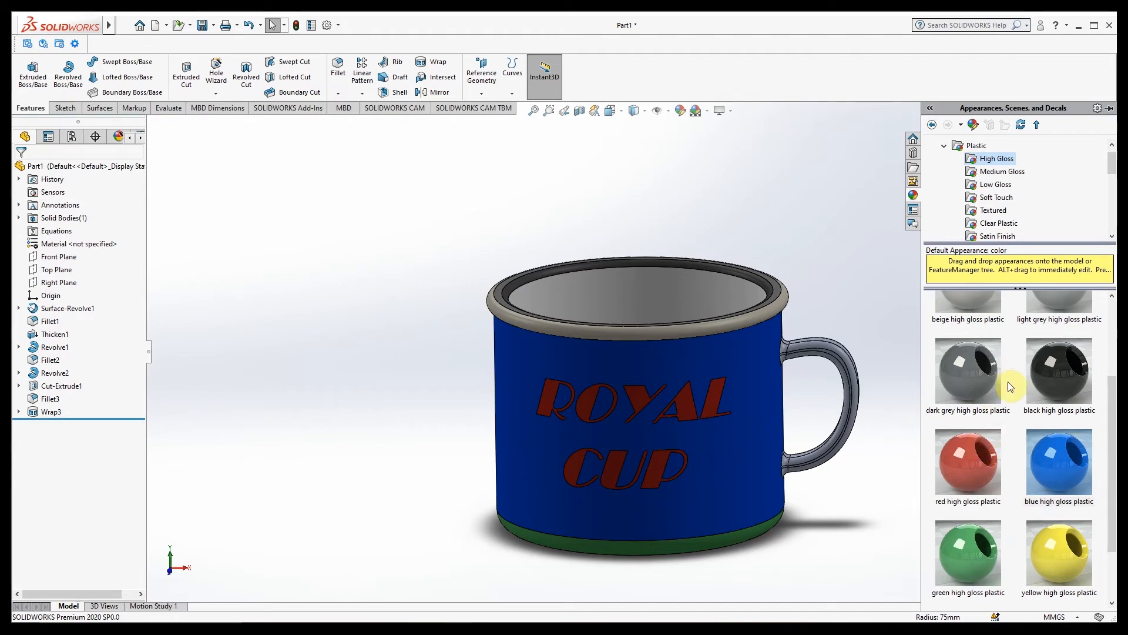
left_click(1002, 171)
scroll(1023, 512, "down", 2)
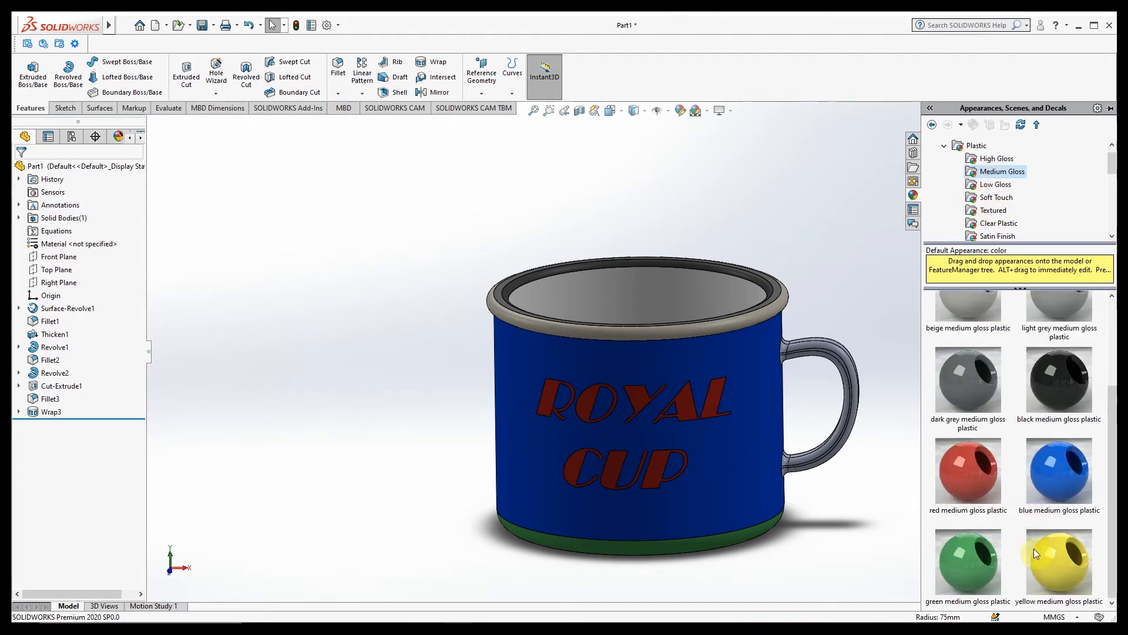
left_click(1053, 477)
left_click_drag(1045, 487, 839, 359)
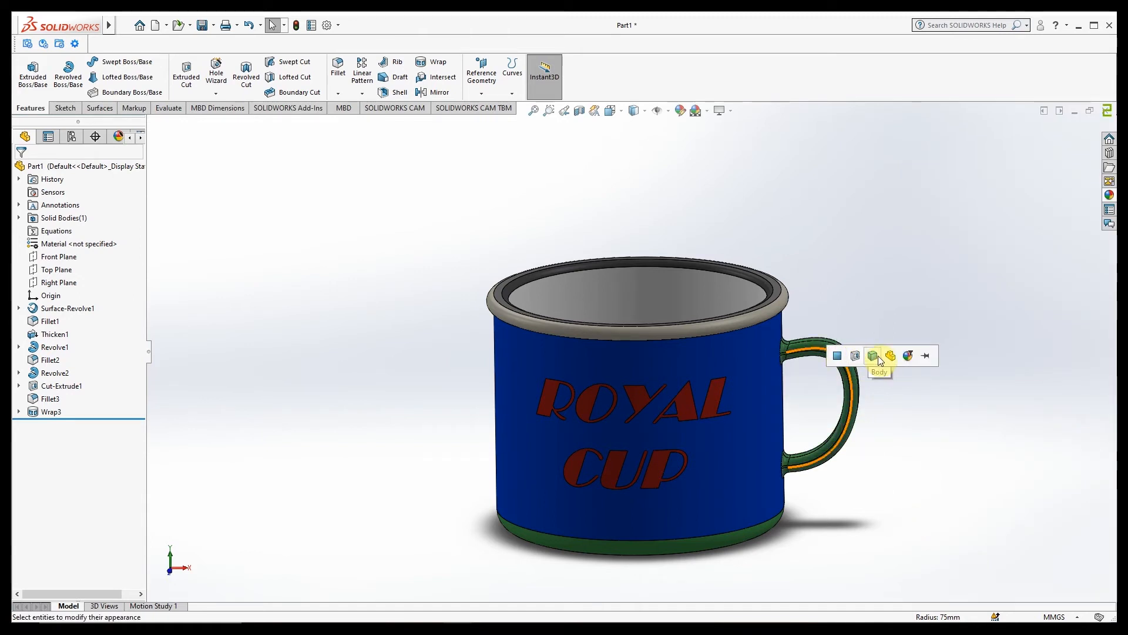
left_click(837, 356)
Apply the green medium gloss plastic appearance to the entire fillet feature that rounds the handle and its joints with the mug.
scroll(905, 324, "up", 3)
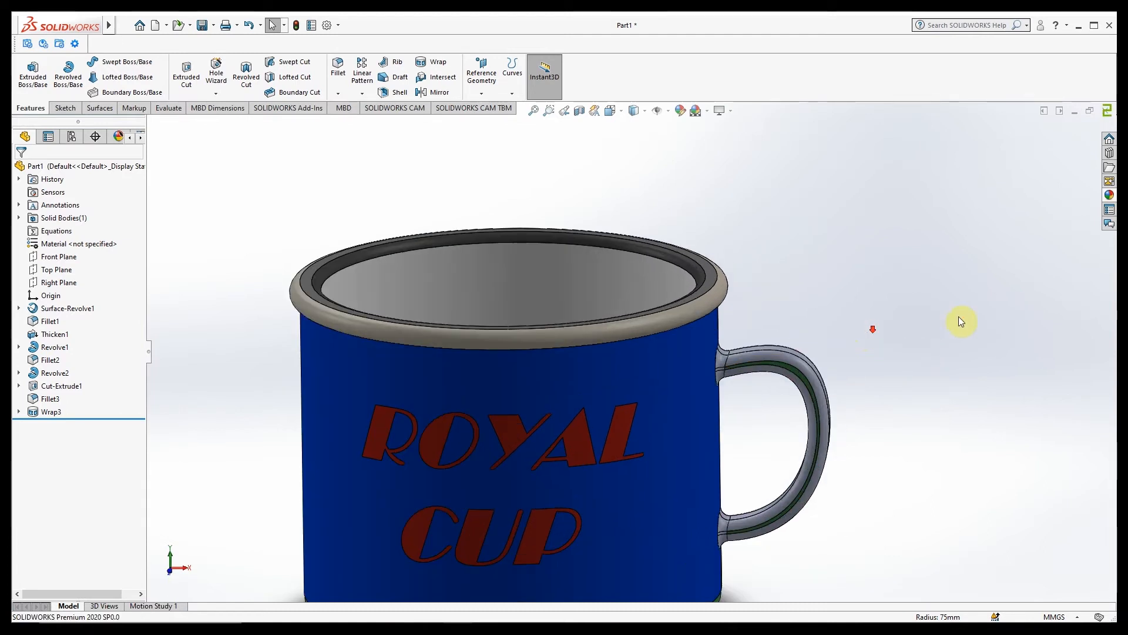
left_click(1110, 195)
left_click_drag(964, 573, 816, 384)
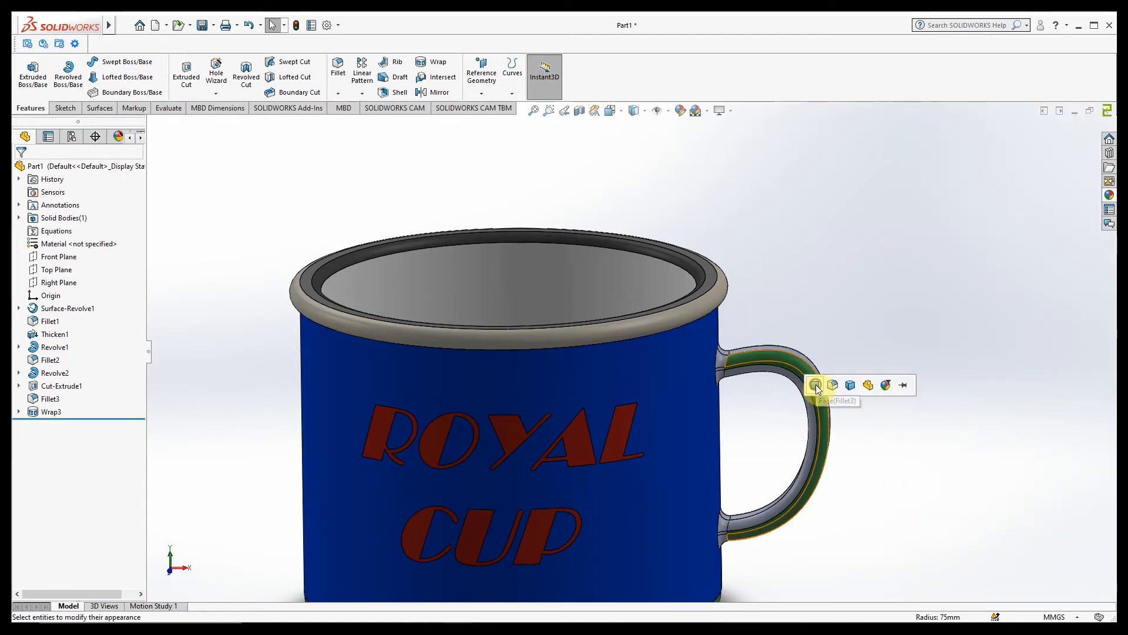
left_click(836, 386)
Apply the green medium gloss plastic appearance to the handle's long outer face.
middle_click_drag(912, 390, 738, 498)
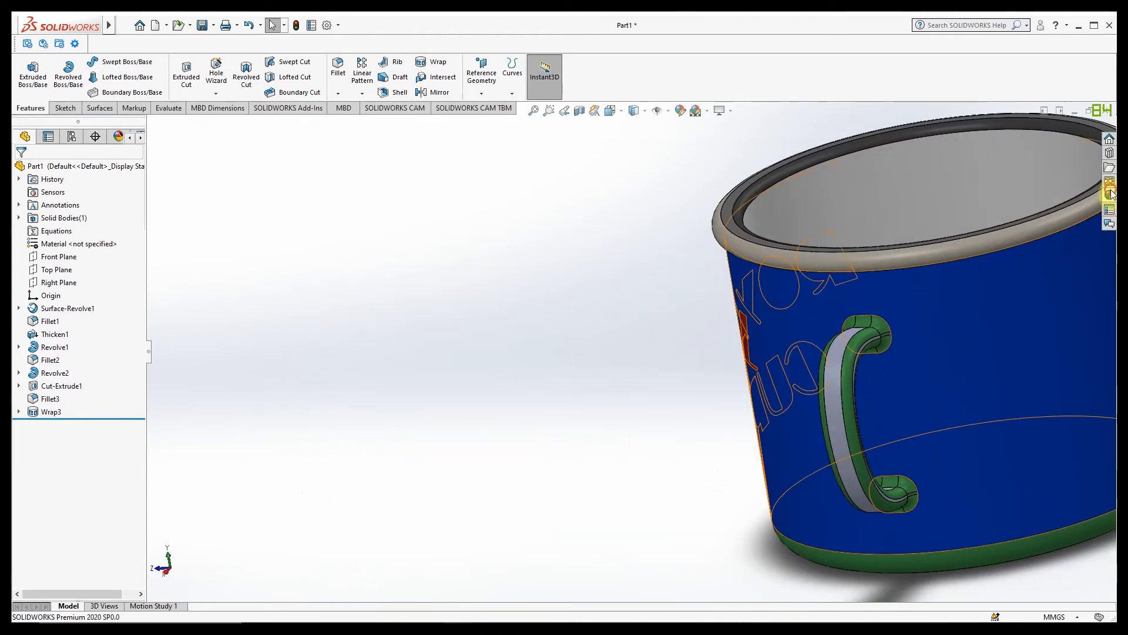
left_click(1110, 195)
left_click_drag(982, 562, 876, 337)
left_click(880, 336)
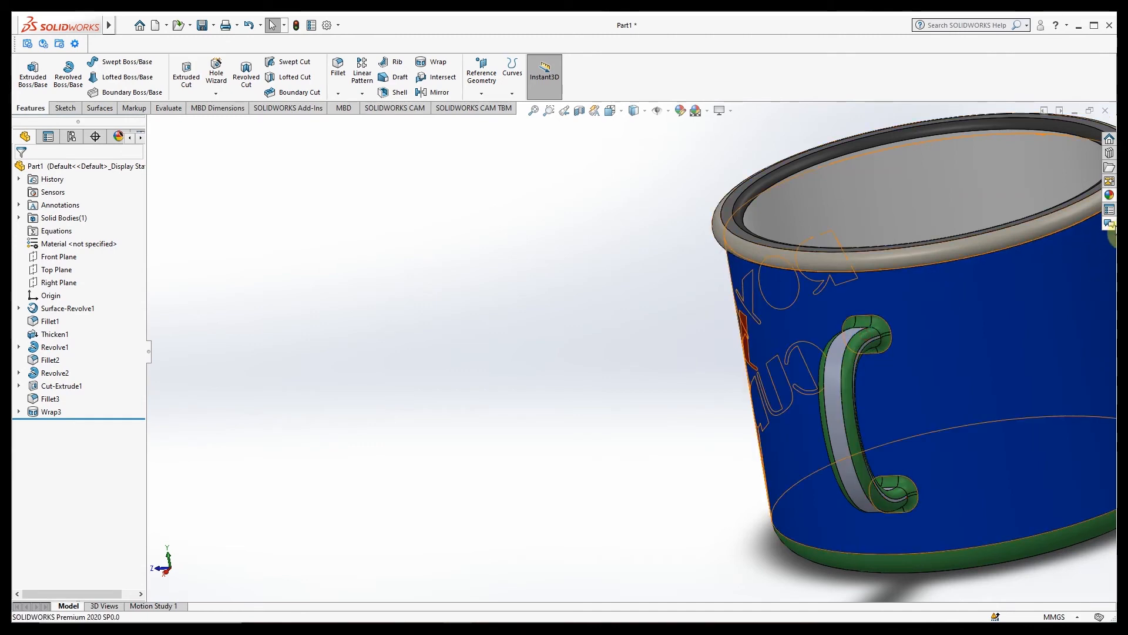
left_click(1110, 194)
left_click_drag(988, 527, 846, 350)
left_click(864, 360)
Apply the green medium gloss plastic appearance to the remaining inner face of the handle.
scroll(898, 345, "down", 3)
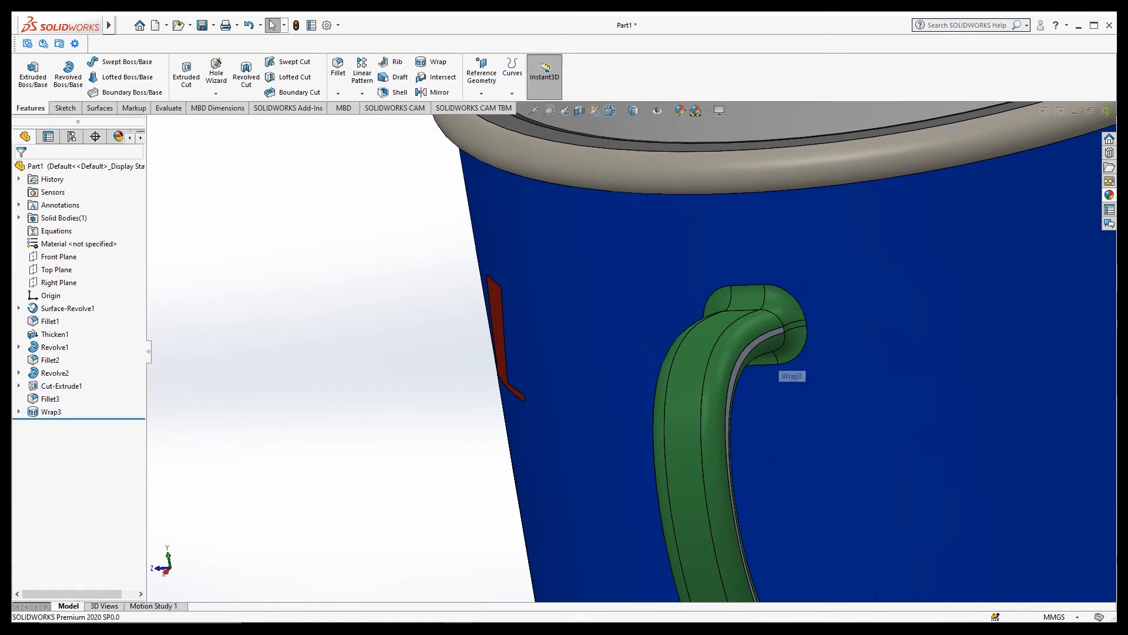
left_click(1110, 194)
left_click_drag(965, 556, 774, 334)
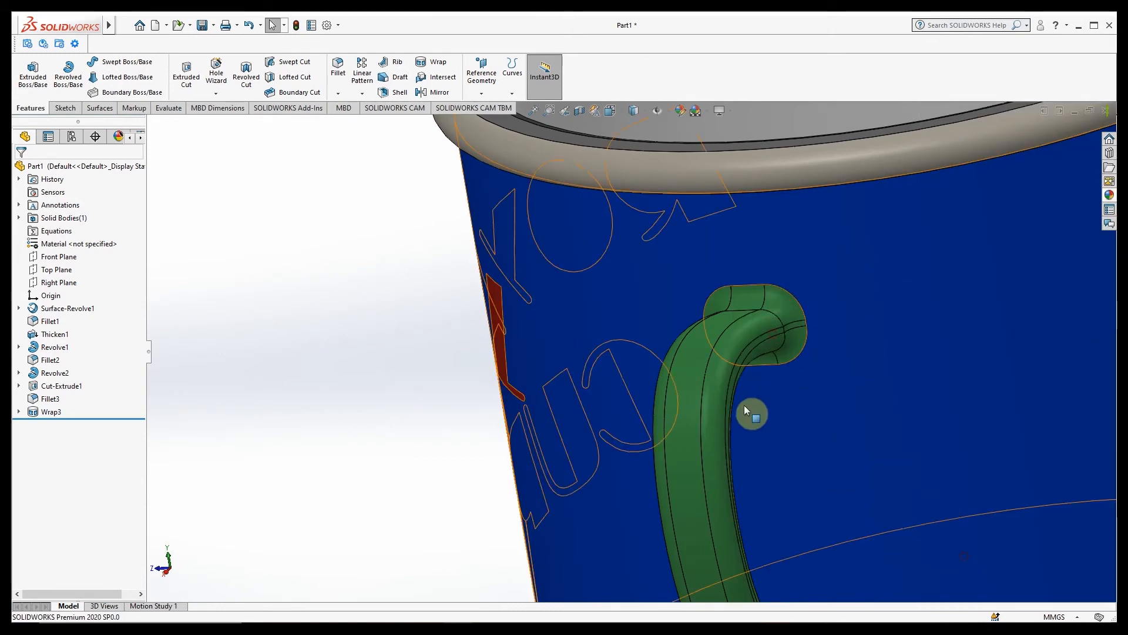
Examine the whole coloured mug with its handle and lettering.
scroll(744, 405, "up", 6)
middle_click_drag(652, 405, 764, 452)
scroll(764, 453, "up", 1)
scroll(763, 452, "up", 1)
scroll(640, 274, "down", 2)
scroll(639, 279, "up", 1)
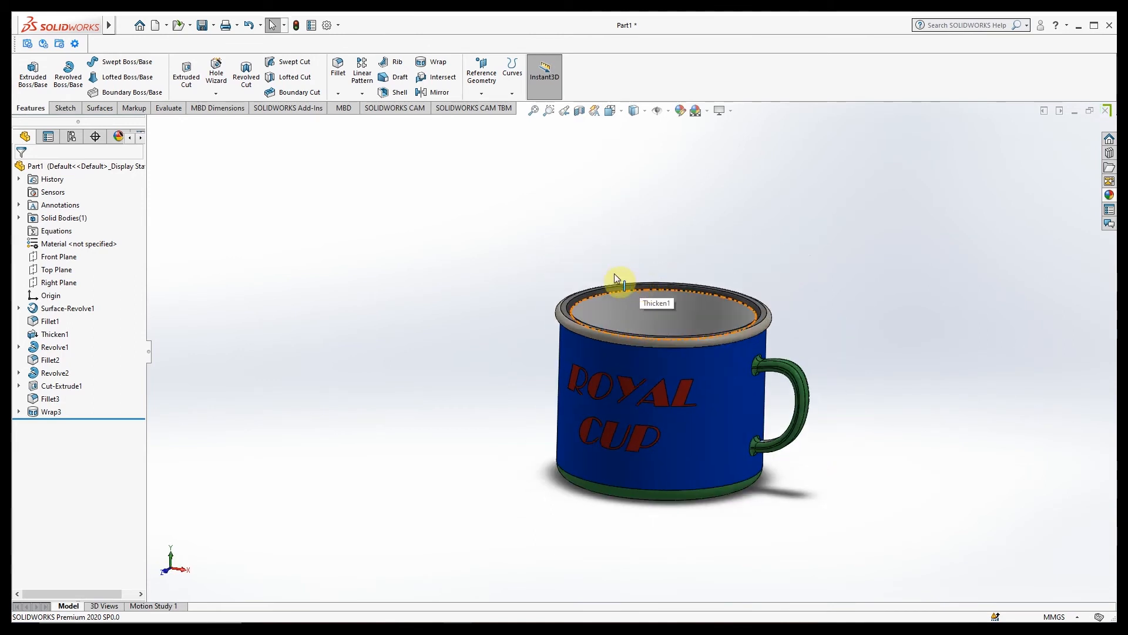
middle_click_drag(846, 429, 869, 432)
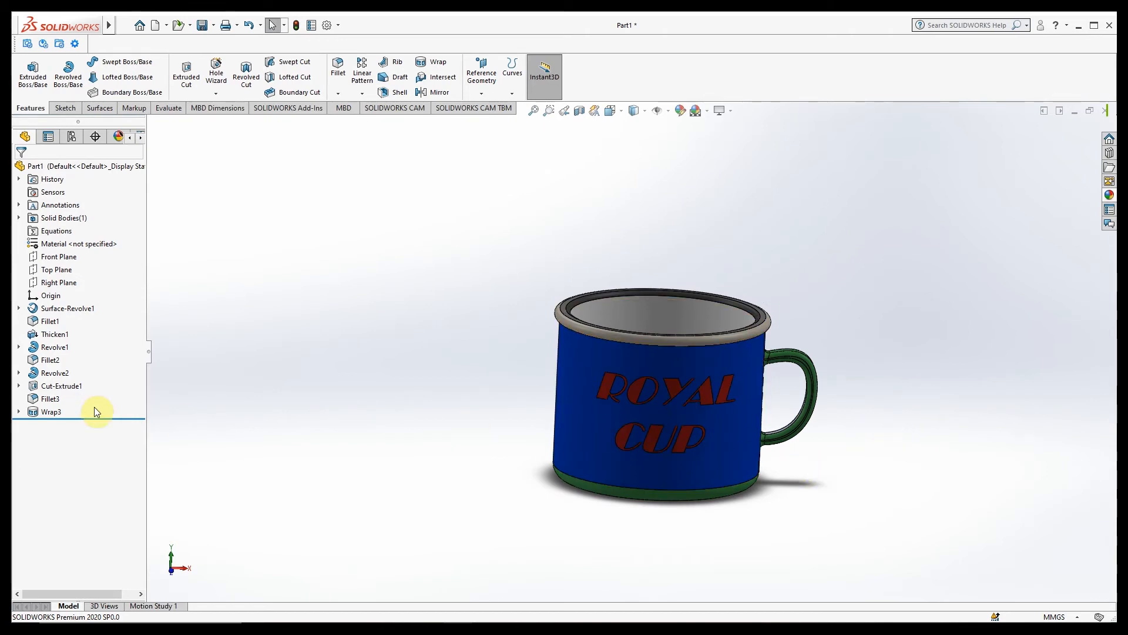
Start a new sketch on the Front Plane and set the view orientation to Front.
left_click(54, 257)
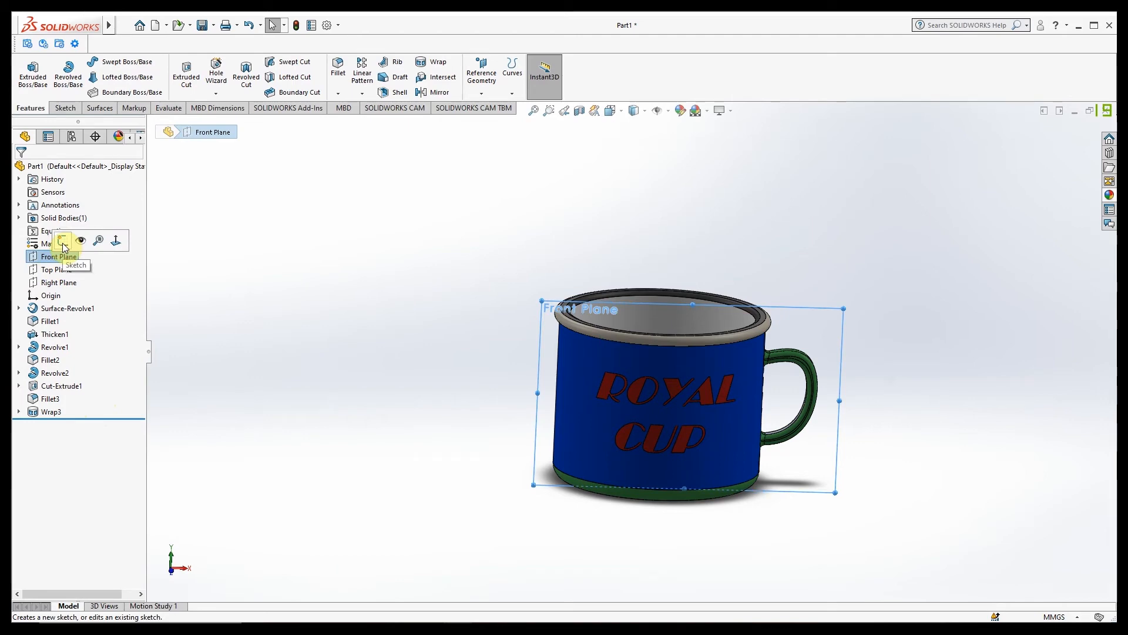
left_click(62, 241)
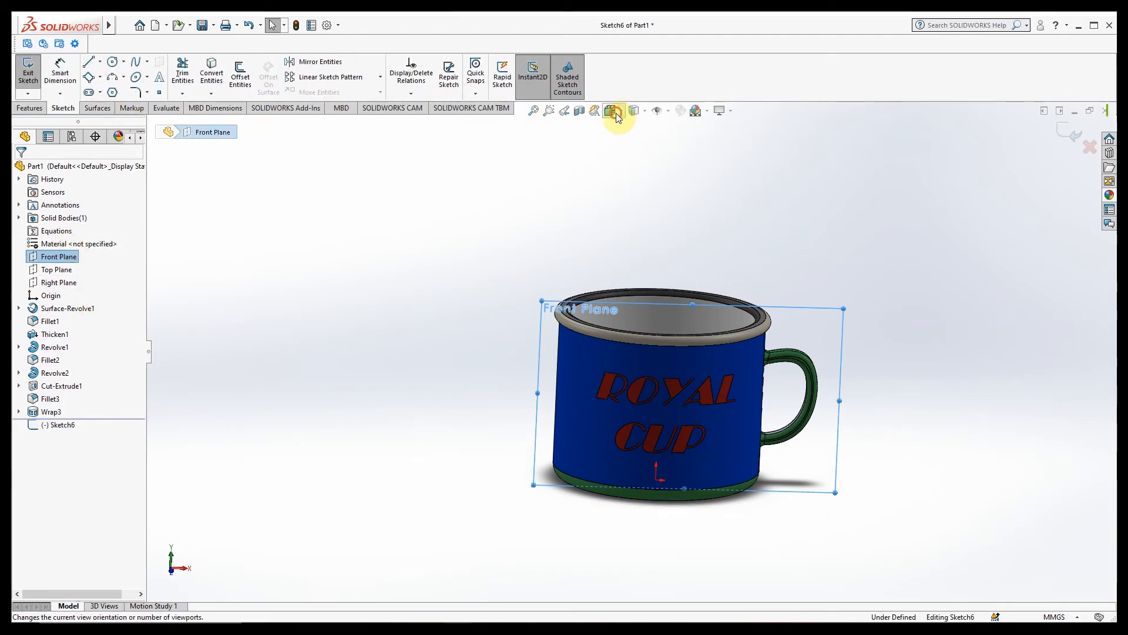
left_click(616, 115)
left_click(547, 392)
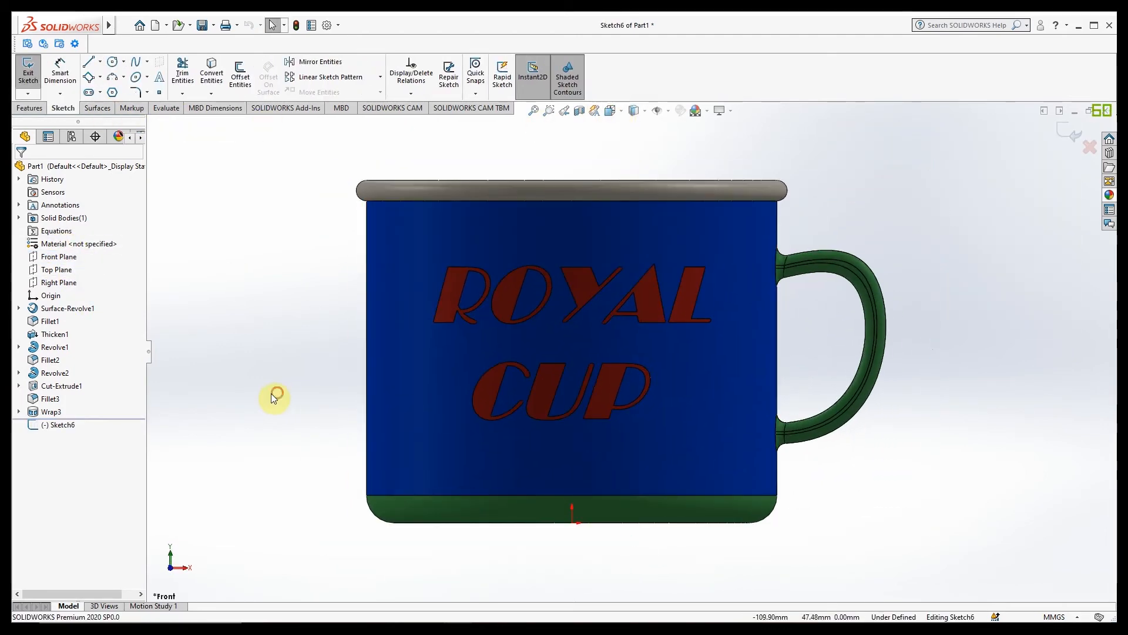
Sketch a three-point corner rectangle about 96 mm by 3.6 mm between the words ROYAL and CUP, with hidden lines visible.
left_click(88, 77)
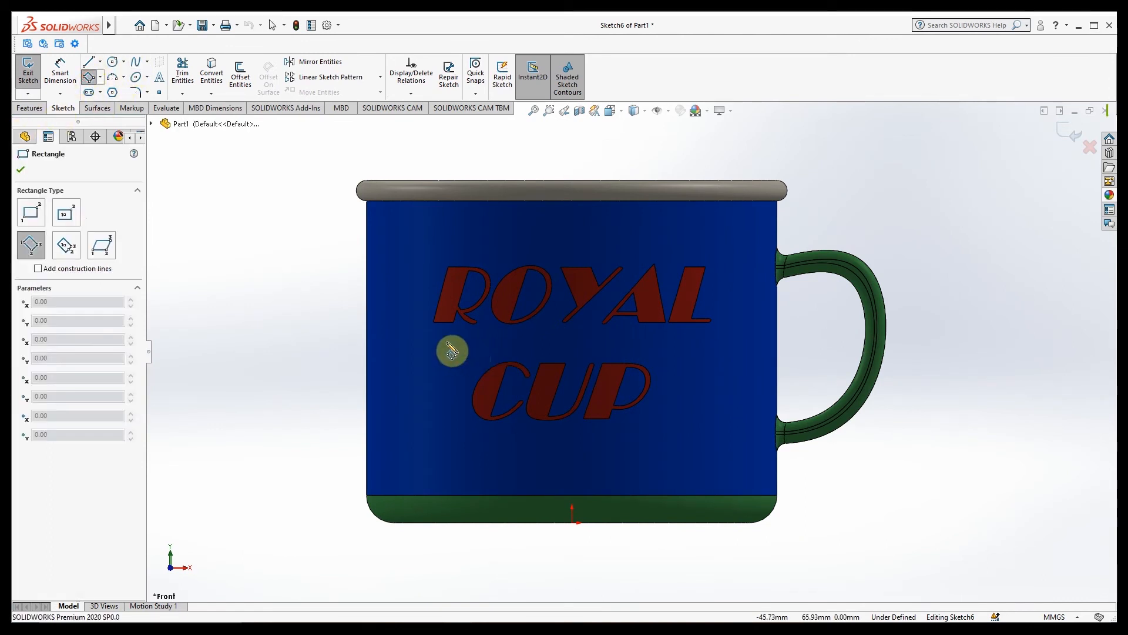
left_click(433, 339)
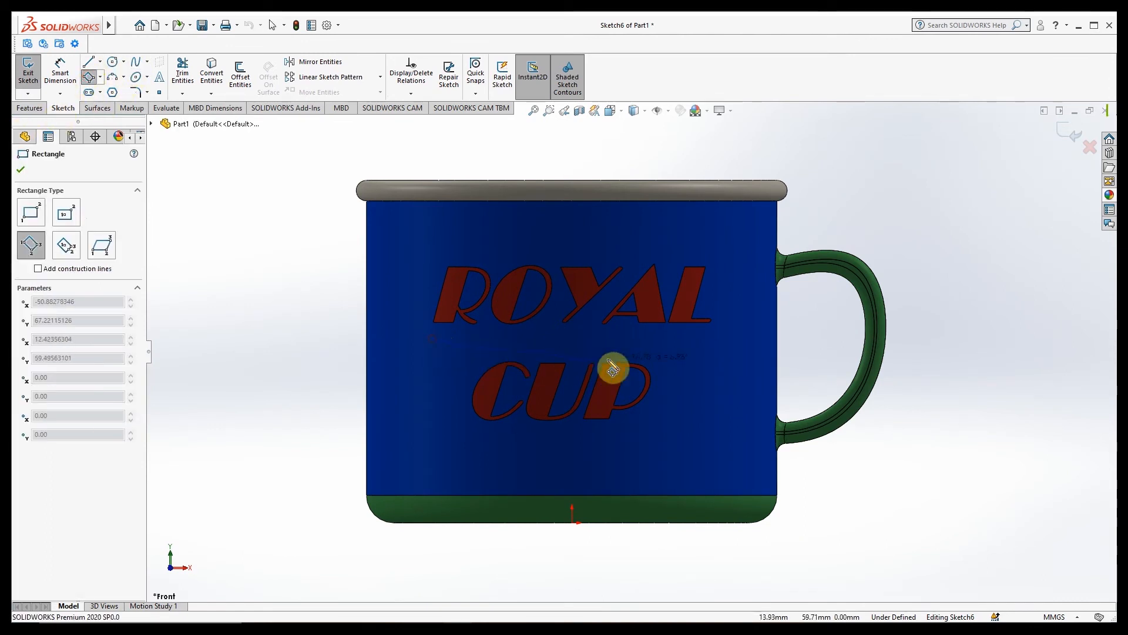
left_click(695, 339)
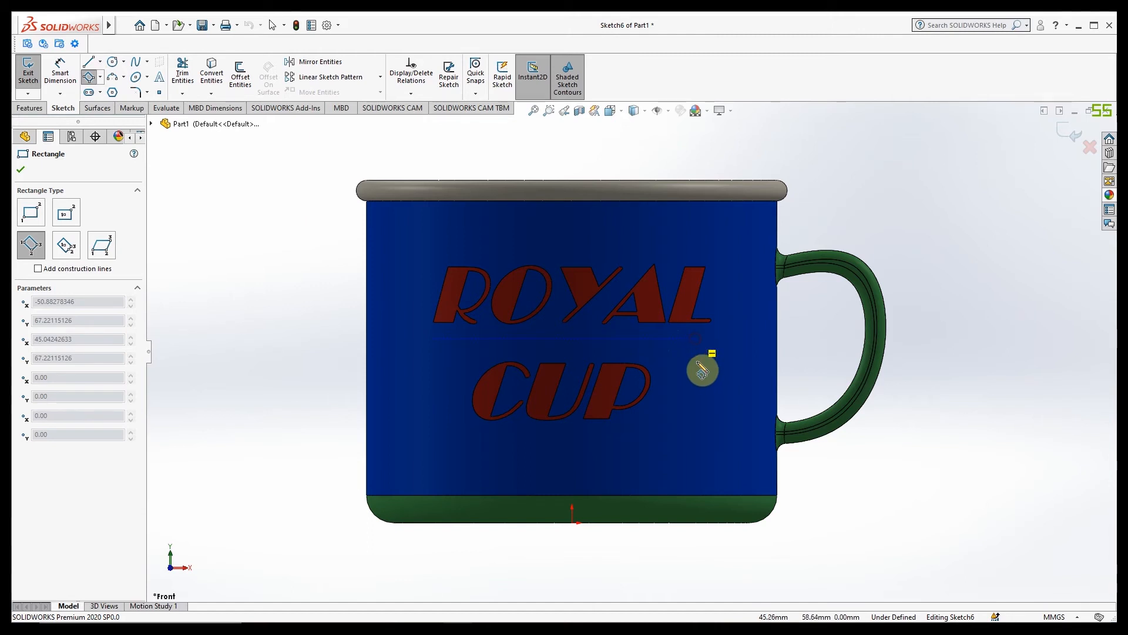
left_click(640, 115)
left_click(635, 176)
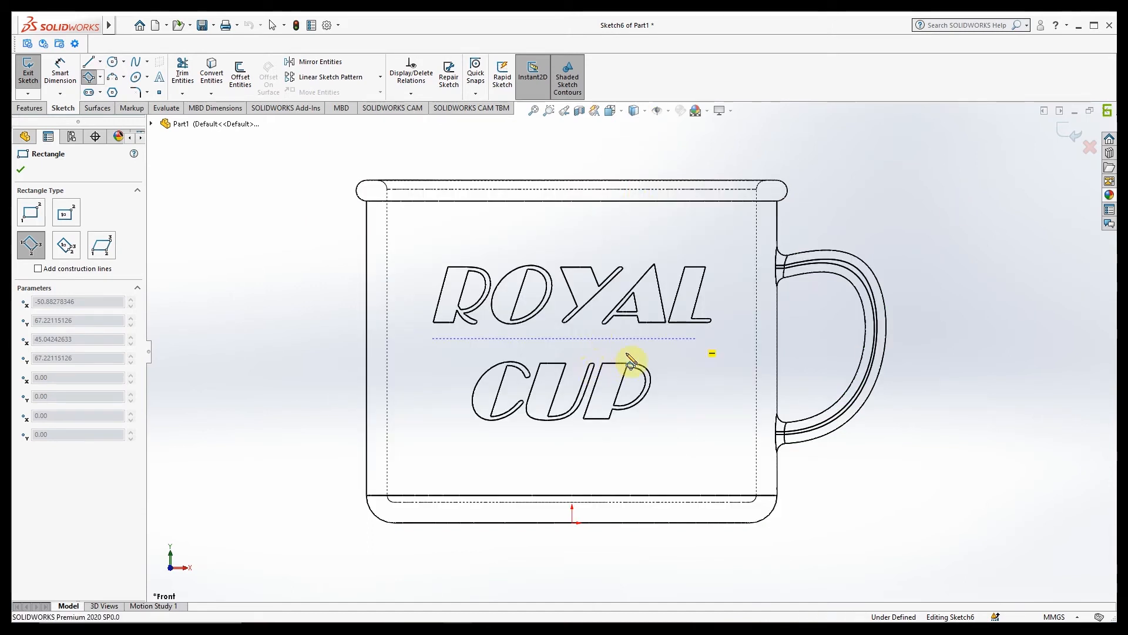
left_click(694, 350)
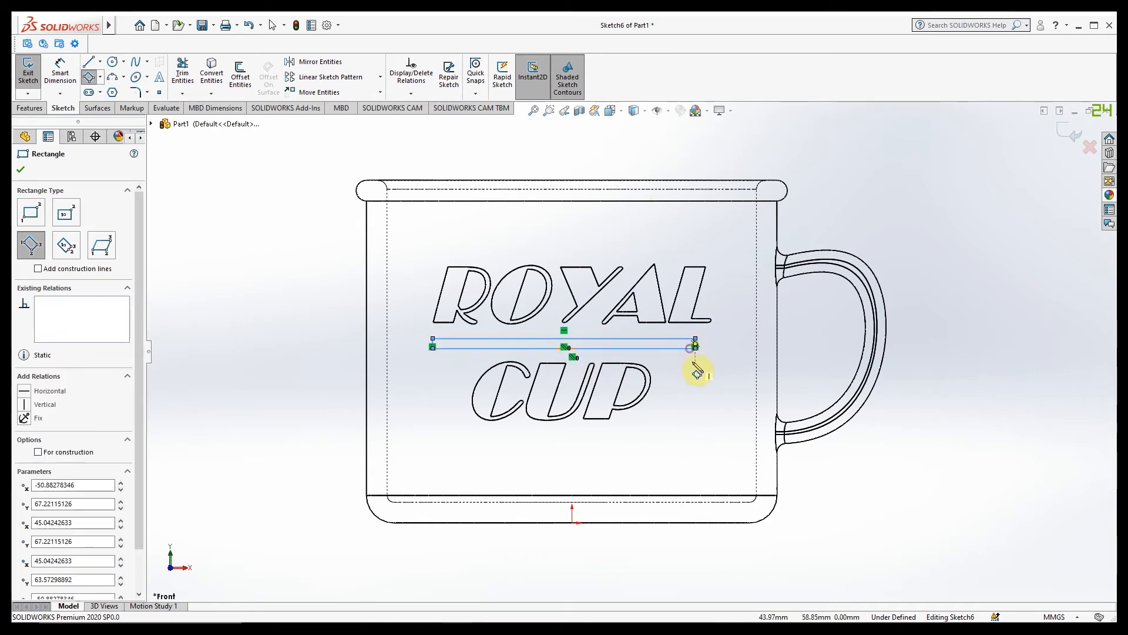
Reshape the rectangle between ROYAL and CUP into a longer, thinner bar about 102 mm long.
right_click(396, 289)
left_click(433, 295)
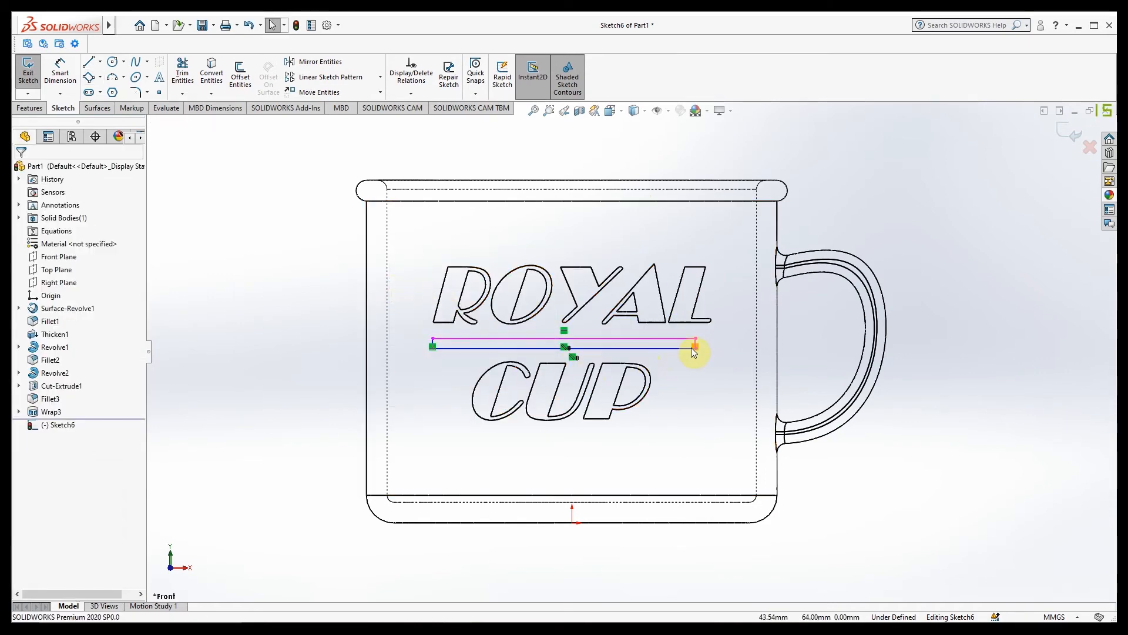
scroll(634, 338, "down", 2)
left_click_drag(709, 353, 726, 347)
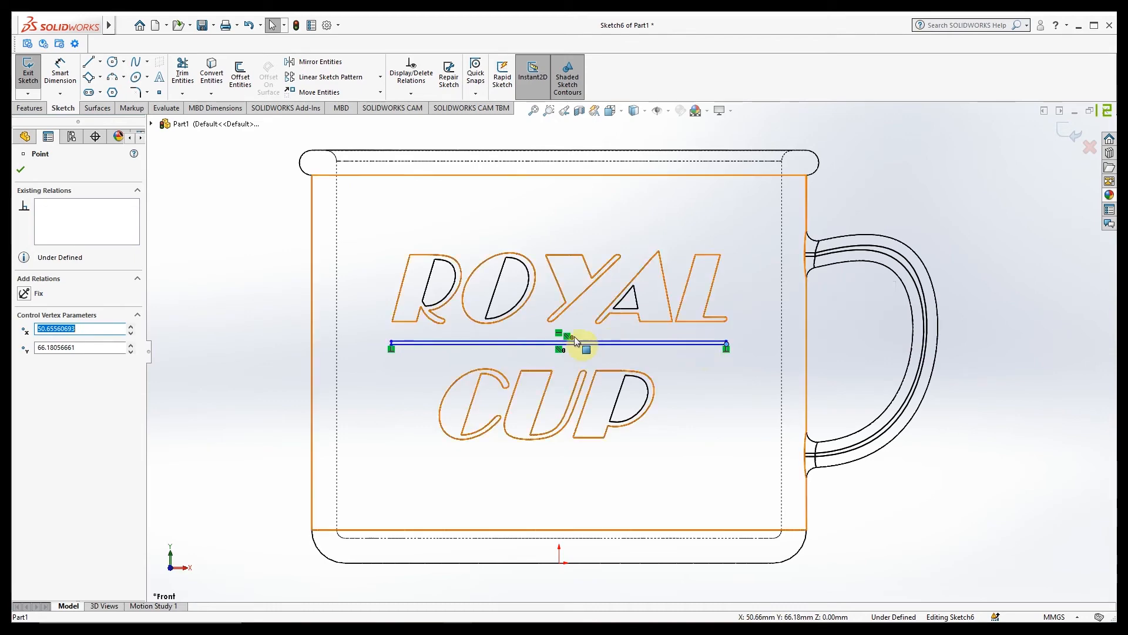
scroll(588, 349, "down", 2)
left_click(384, 353)
left_click_drag(397, 351, 469, 349)
left_click(469, 355)
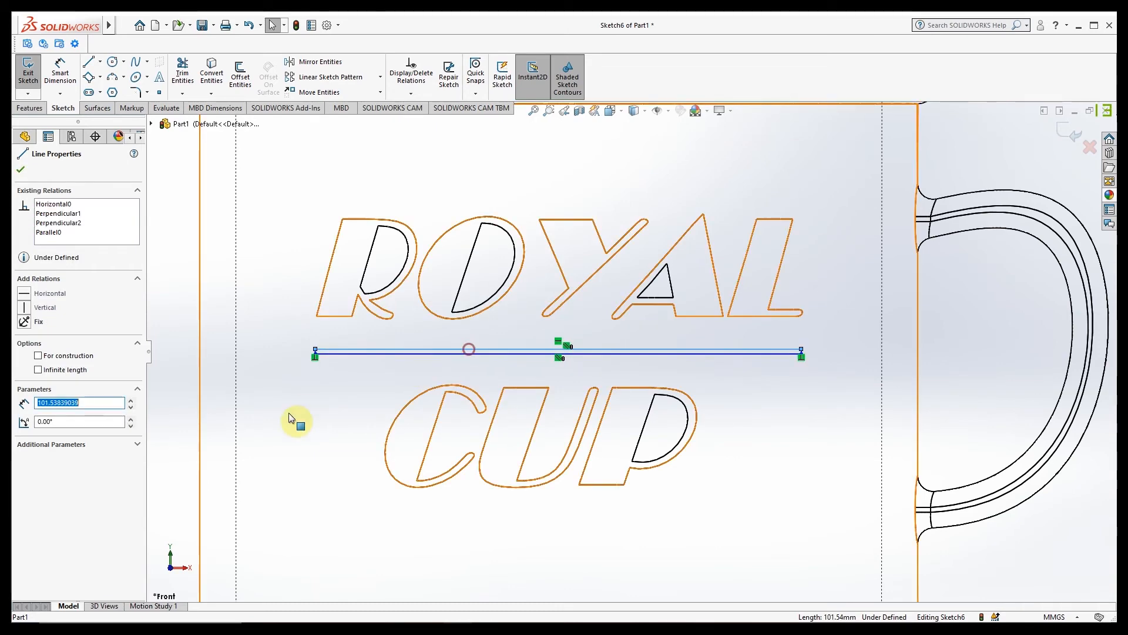
left_click(197, 342)
Sketch a three-point corner rectangle about 65 mm by 1 mm below the word CUP and exit the sketch.
left_click(89, 77)
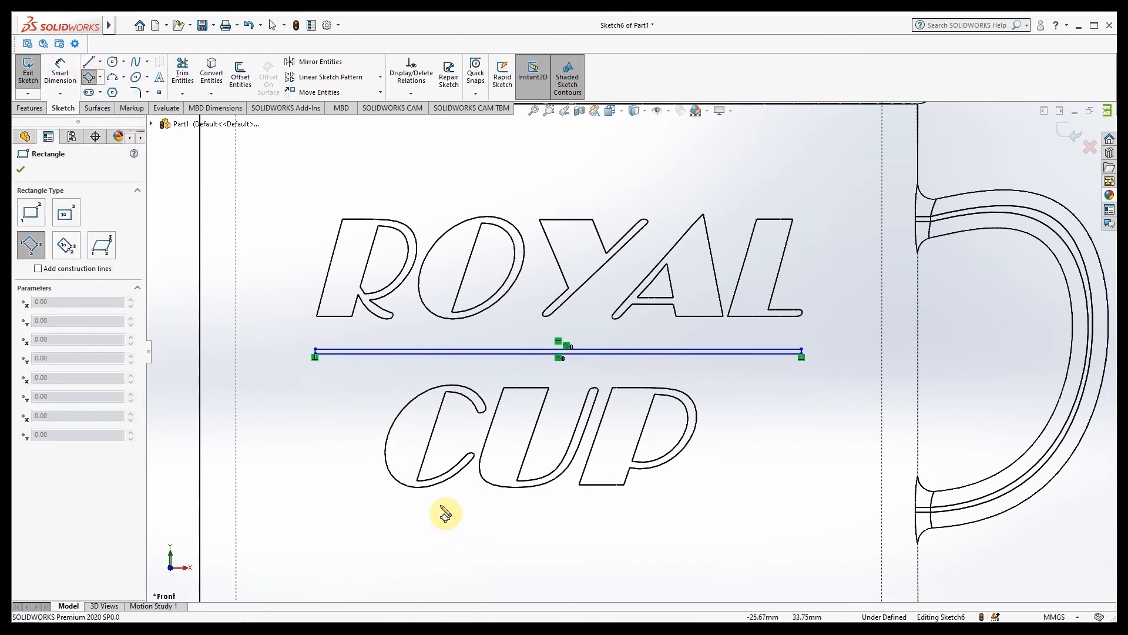
left_click(384, 517)
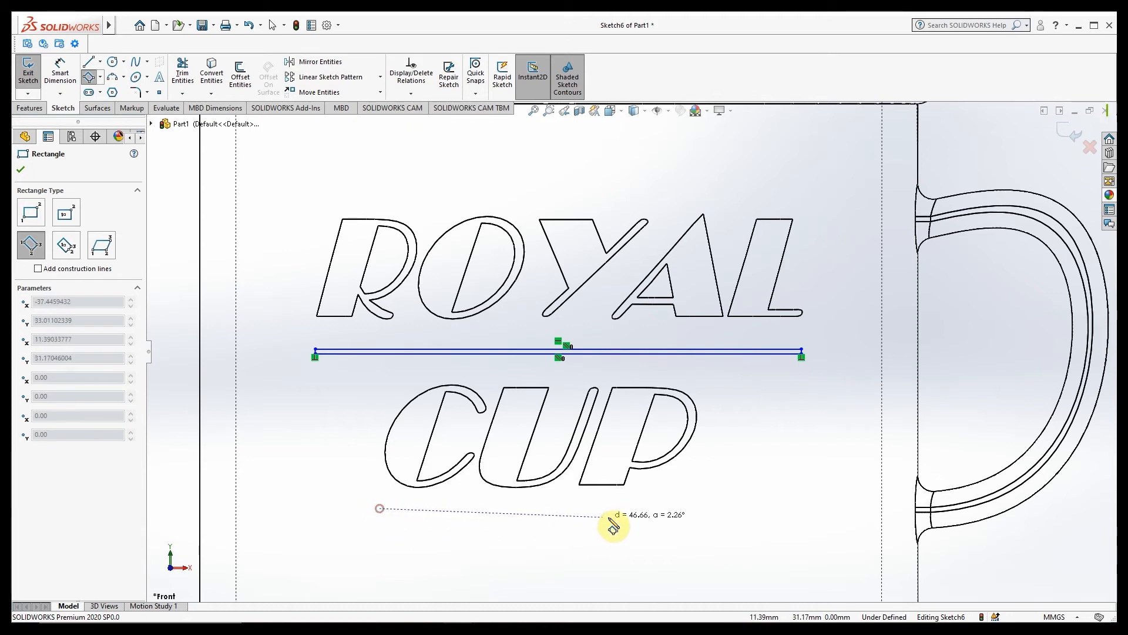
left_click(692, 508)
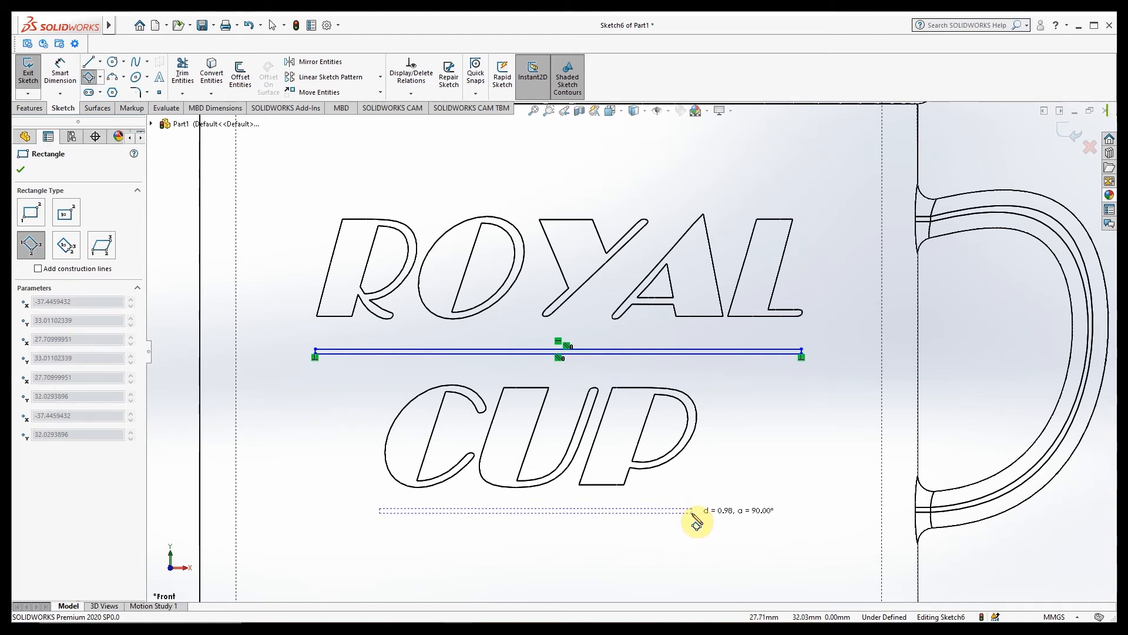
left_click(695, 517)
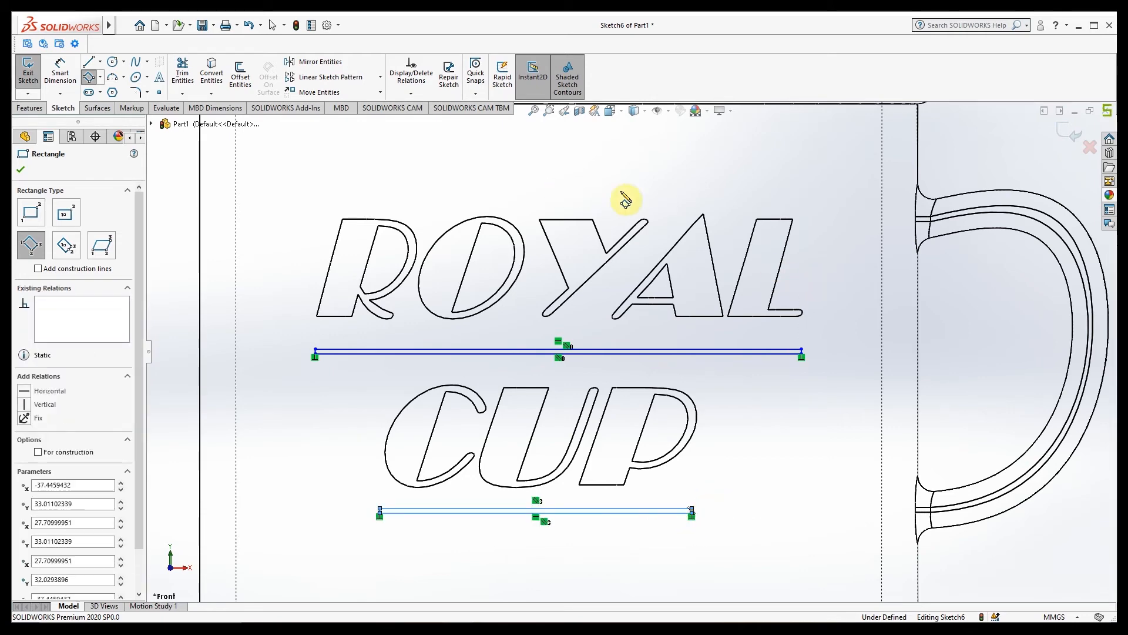
left_click(1064, 148)
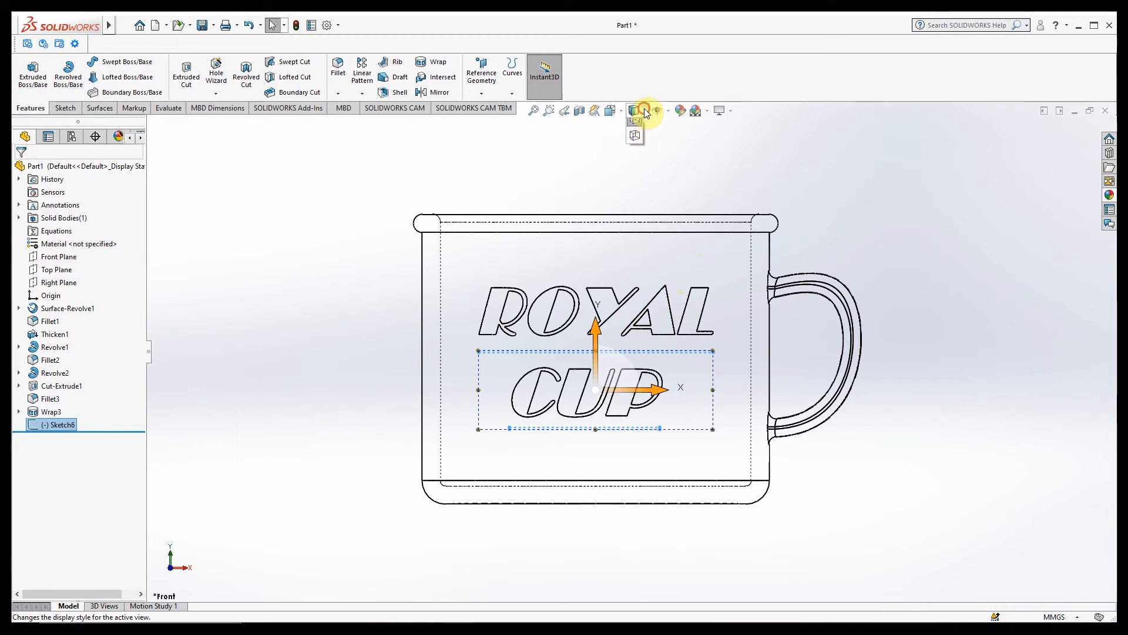
Restore the shaded display with edges and wrap the two-bar sketch onto the mug's outer face as a Scribe with the Analytical method.
left_click(635, 129)
middle_click_drag(291, 270, 254, 310)
left_click(435, 61)
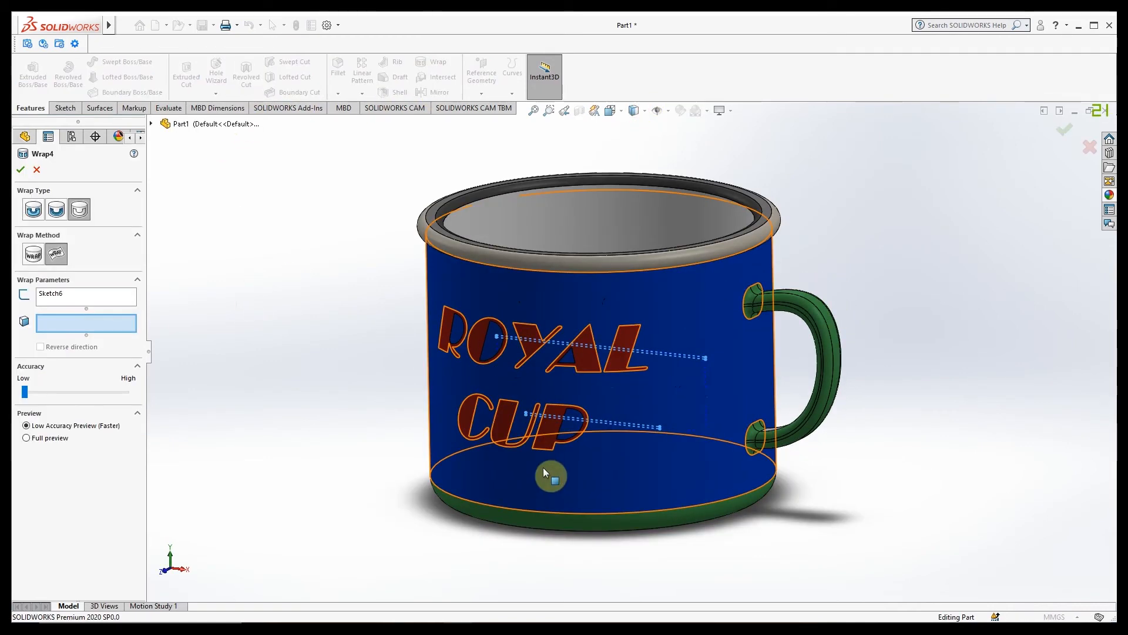
left_click(490, 481)
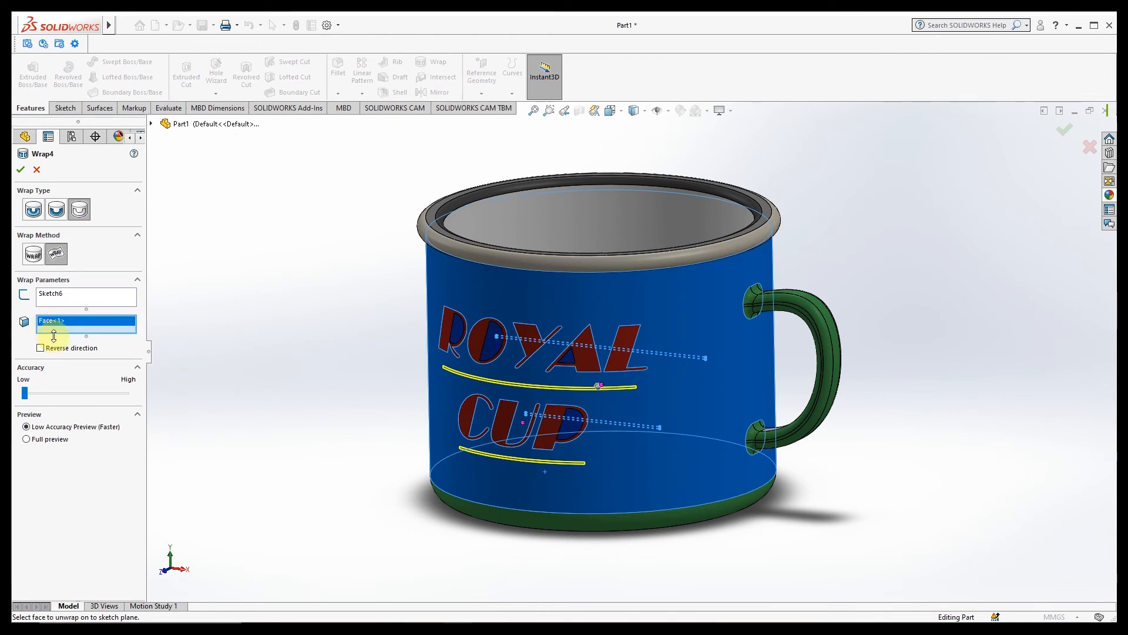
left_click(55, 252)
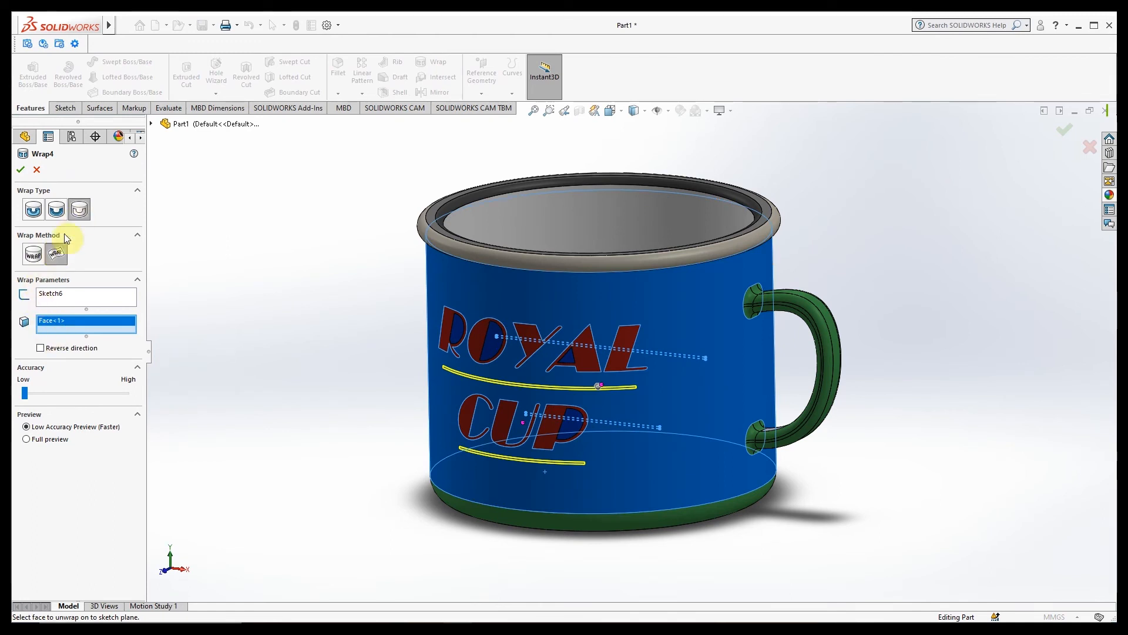
left_click(34, 254)
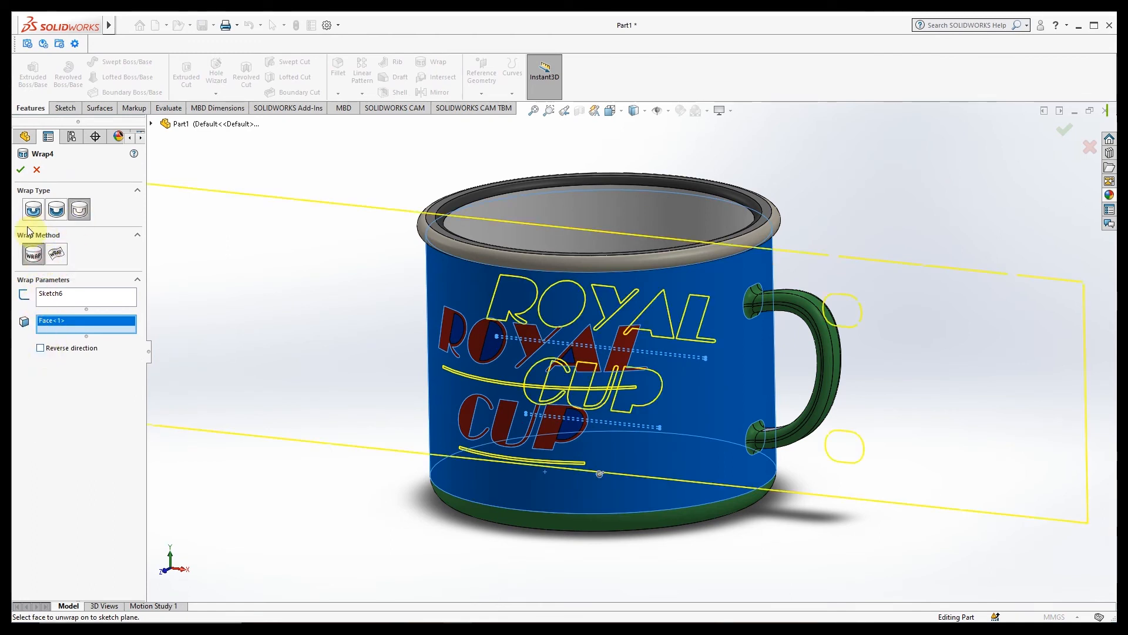
left_click(20, 170)
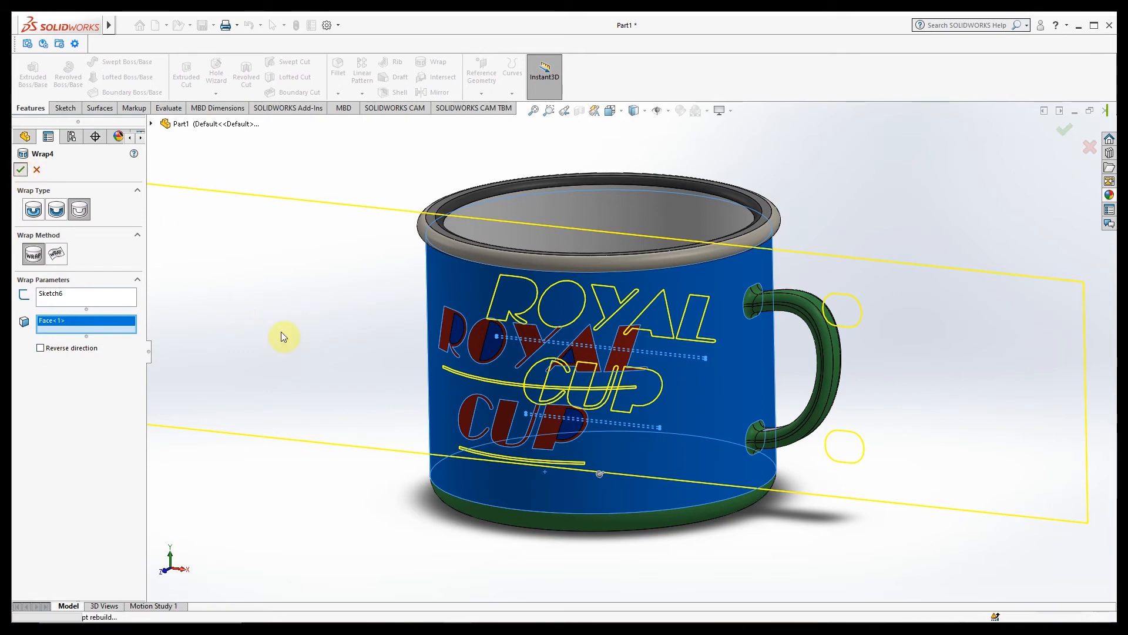
Apply a yellow appearance to the faces of both scribed bars, under ROYAL and under CUP.
scroll(423, 402, "down", 2)
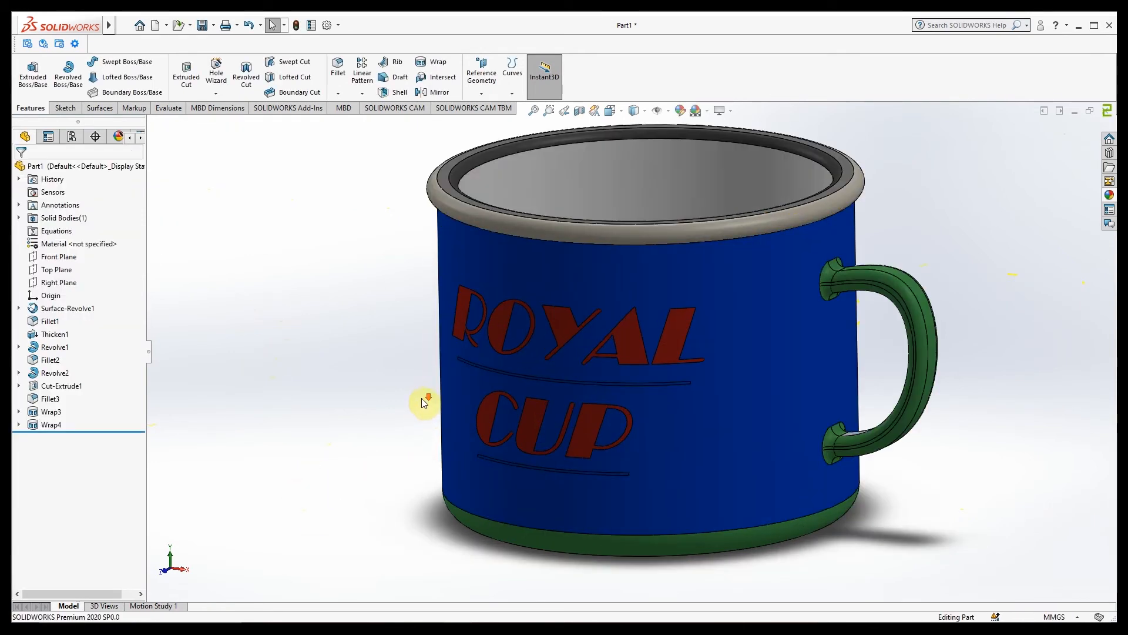
left_click(1109, 195)
left_click_drag(1060, 551, 601, 399)
scroll(602, 408, "down", 2)
left_click_drag(1052, 564, 646, 372)
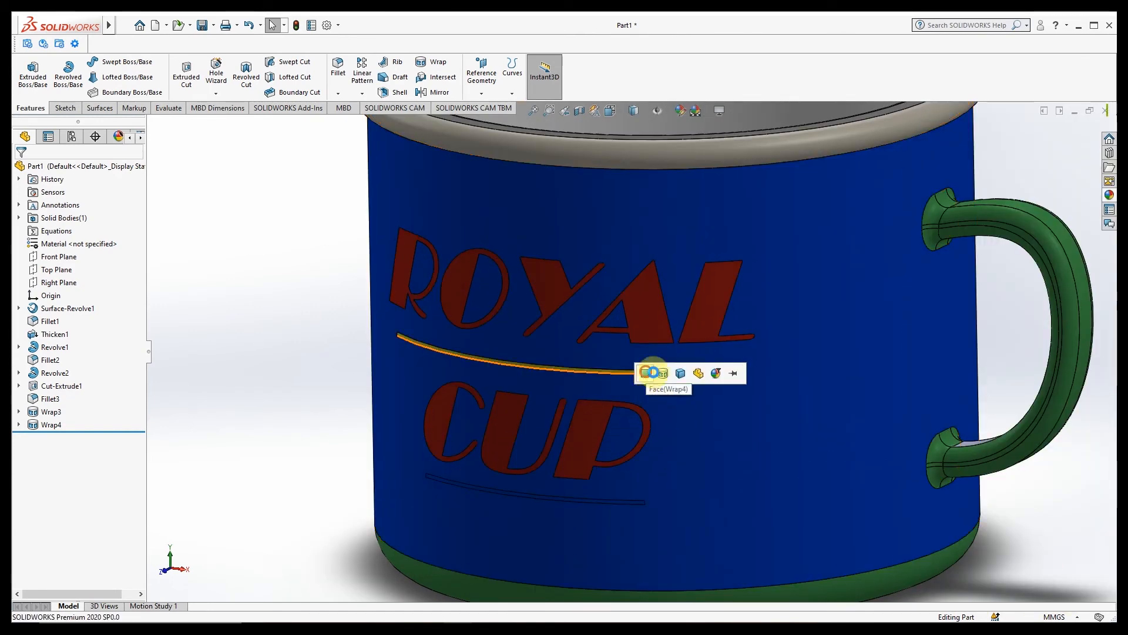
left_click(648, 372)
left_click(1110, 195)
left_click_drag(1071, 500, 618, 502)
left_click(619, 503)
Bring the finished mug into view and switch to KeyShot with the cup model open for rendering.
scroll(571, 506, "up", 4)
scroll(835, 488, "up", 3)
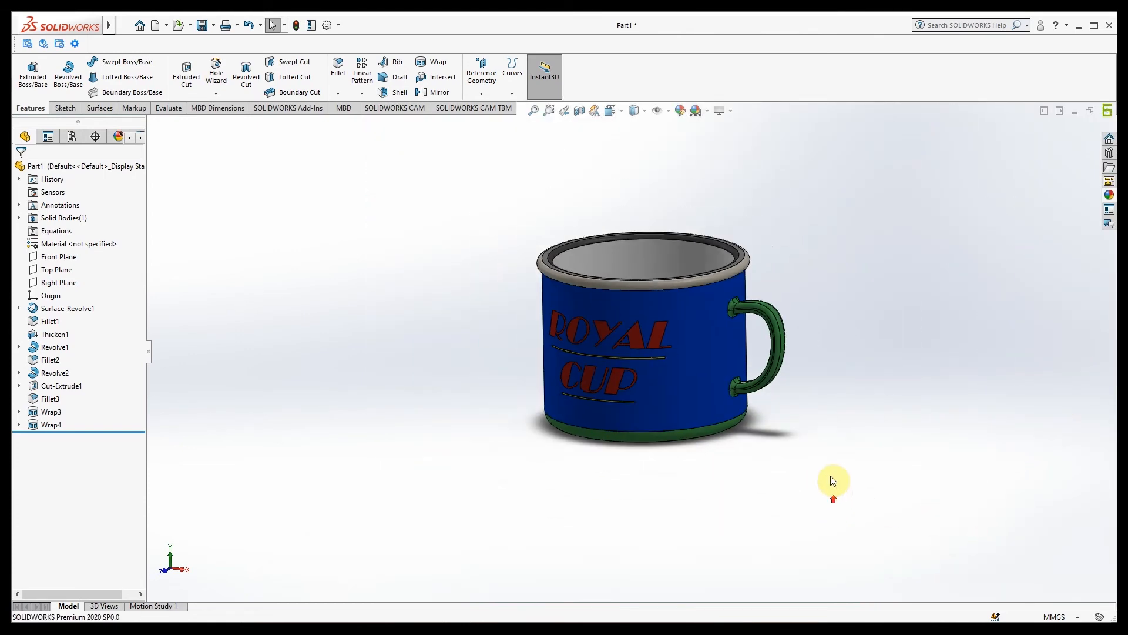
middle_click_drag(811, 478, 829, 454)
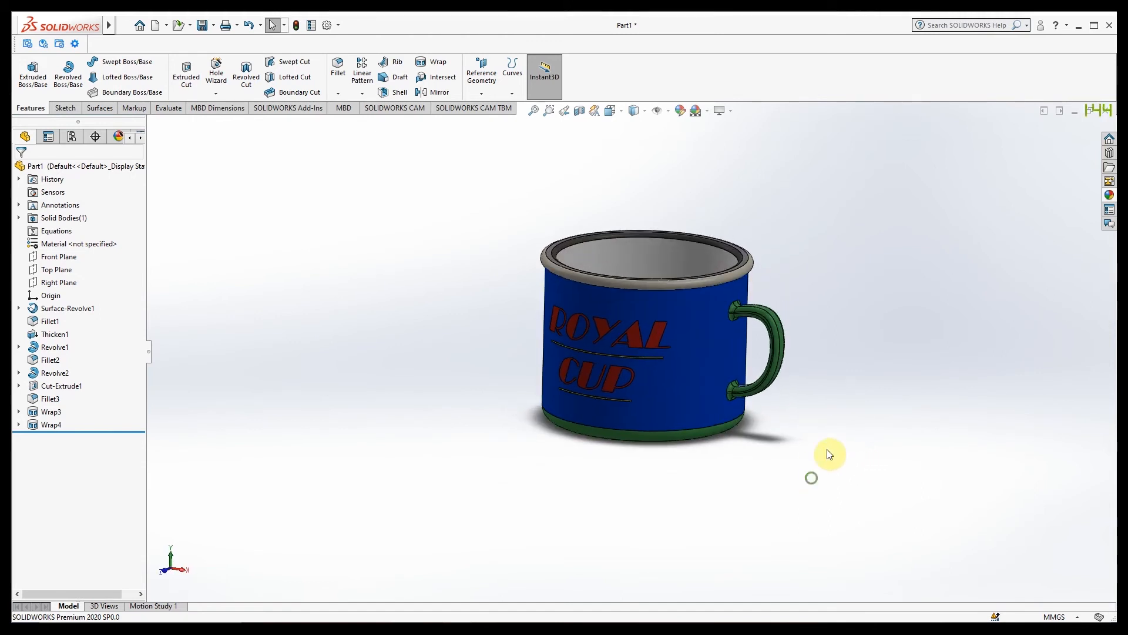
scroll(807, 261, "down", 2)
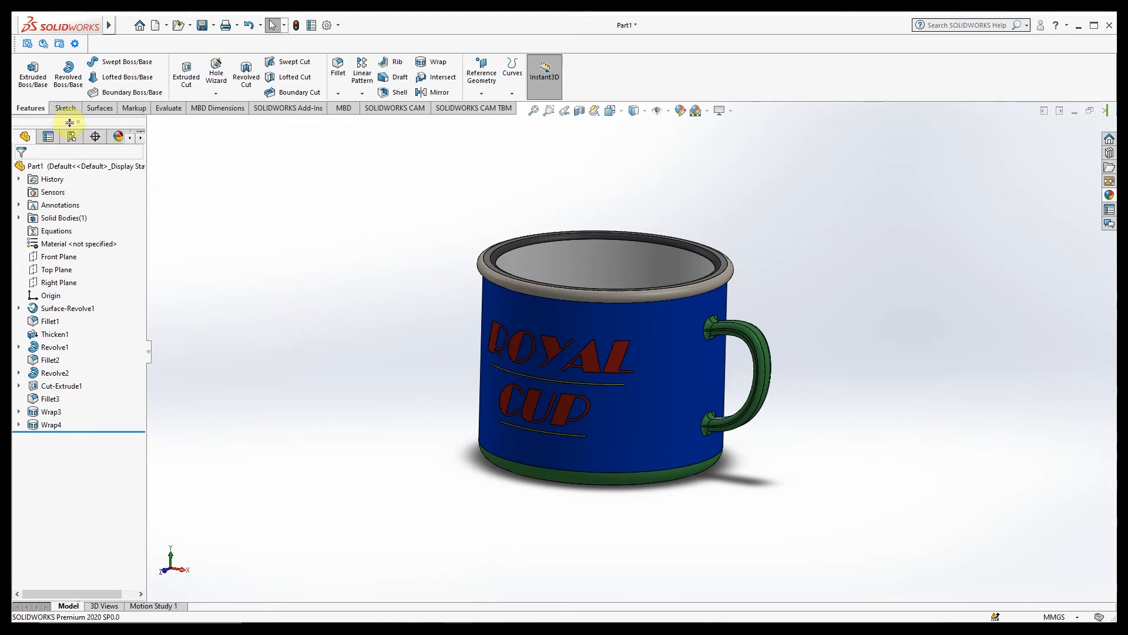
left_click(246, 248)
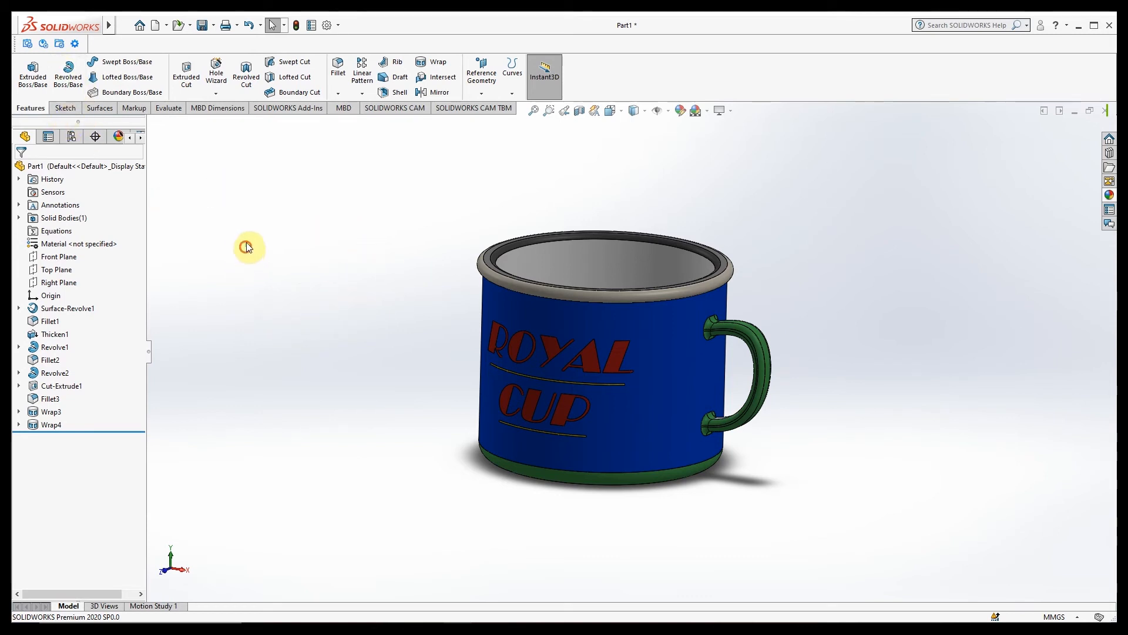
left_click(58, 45)
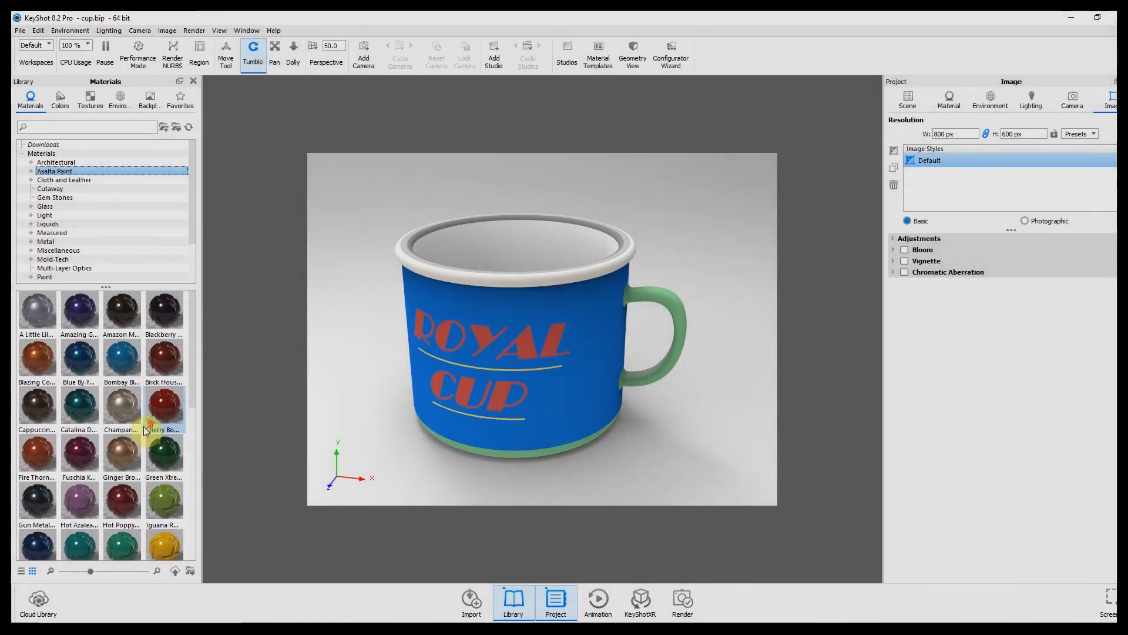
Examine the library's material categories, from Architectural, Gem Stones, Light and Metal to Miscellaneous and Glass.
left_click(59, 163)
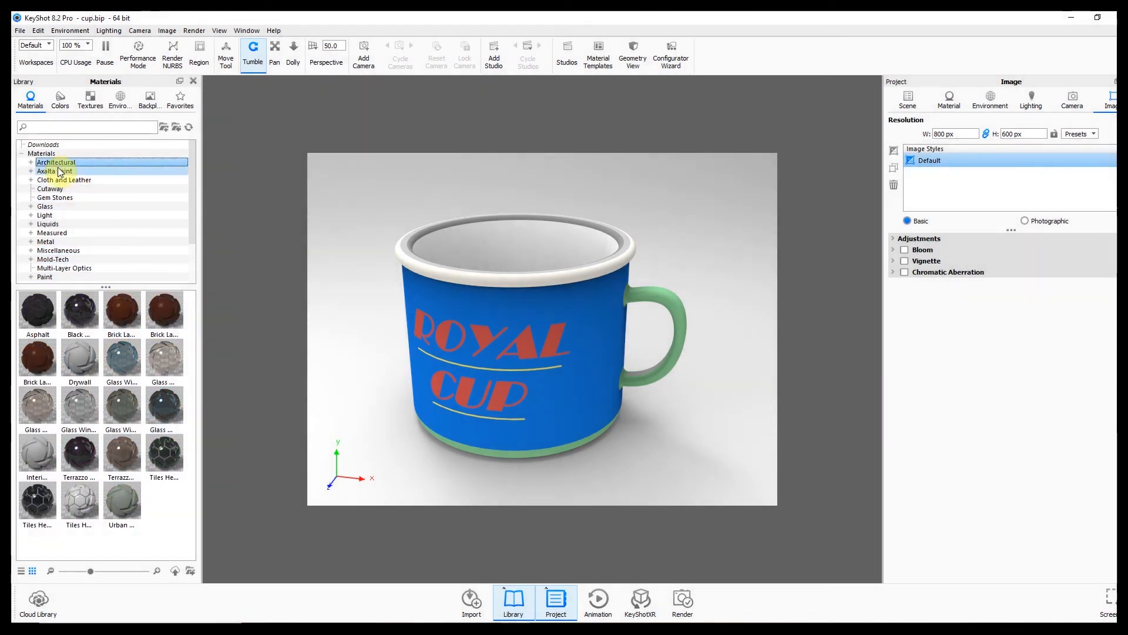
left_click(57, 181)
left_click(50, 189)
left_click(54, 197)
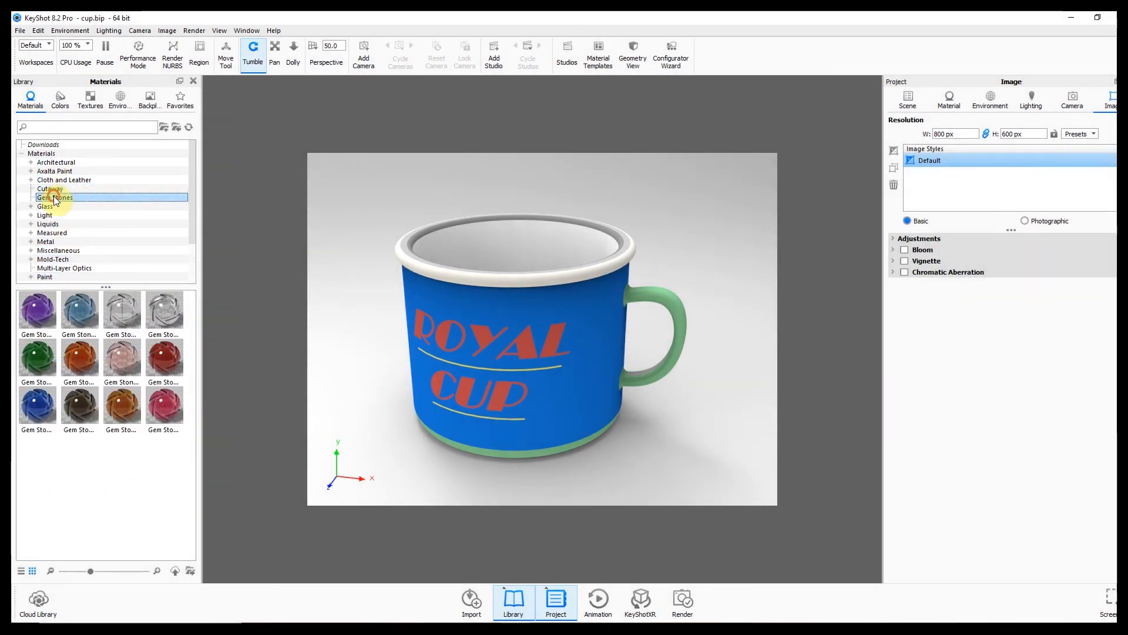
left_click(64, 216)
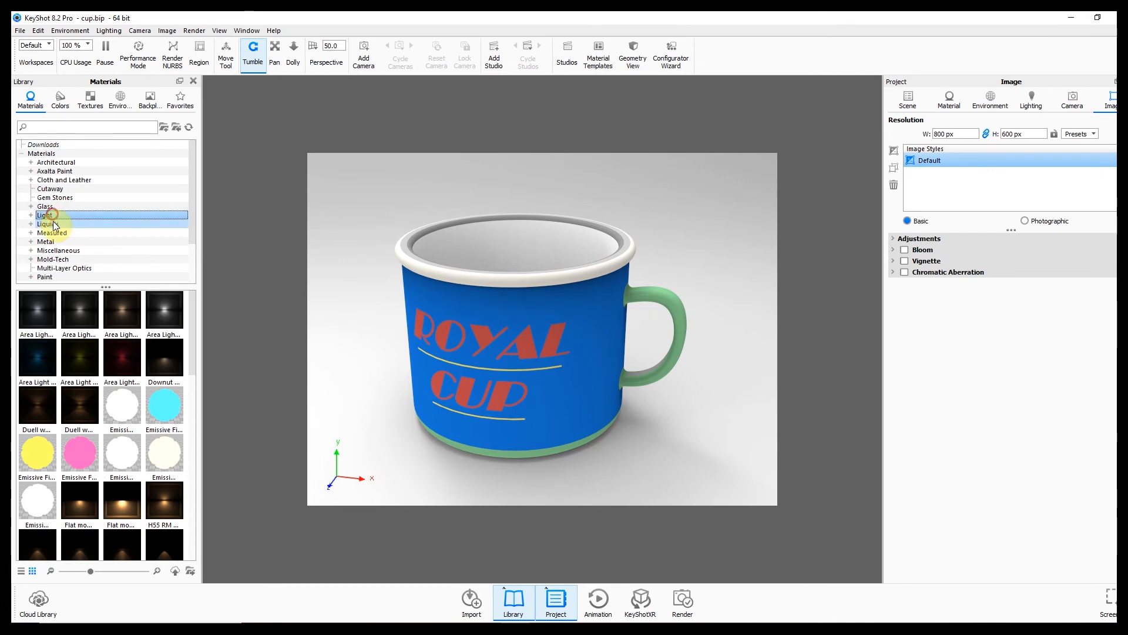
left_click(53, 224)
left_click(53, 233)
left_click(55, 242)
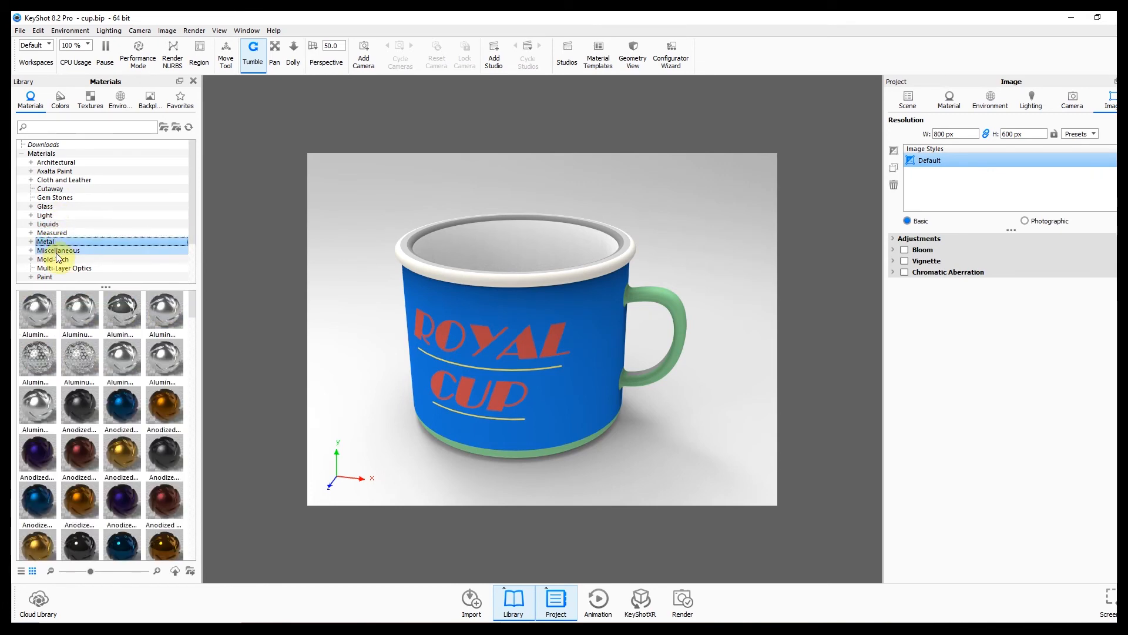
left_click(55, 251)
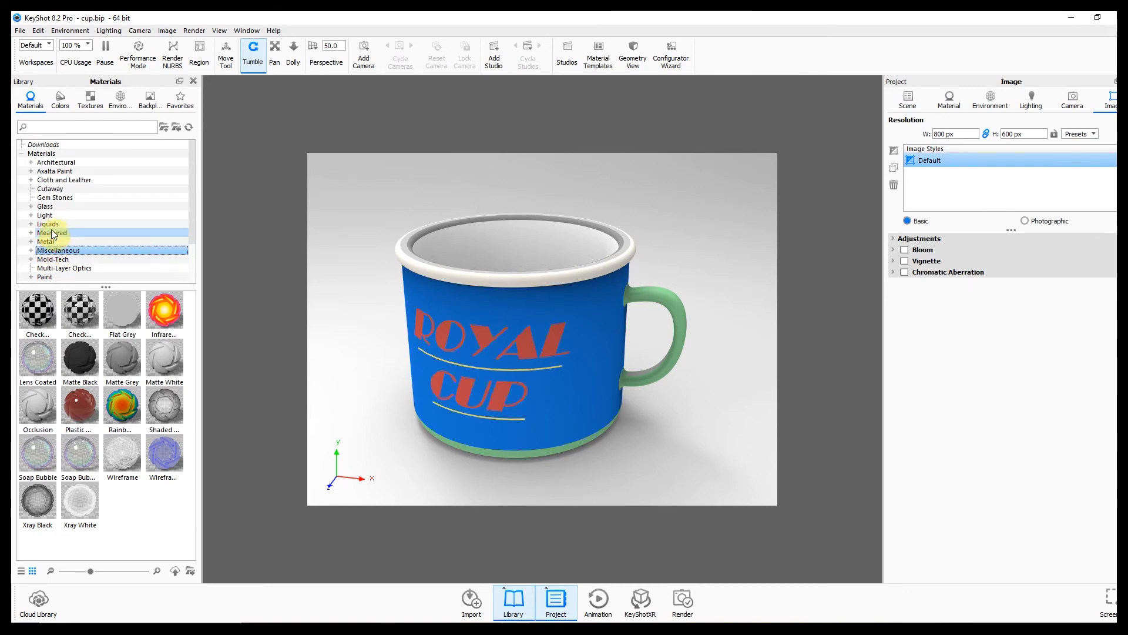
left_click(47, 206)
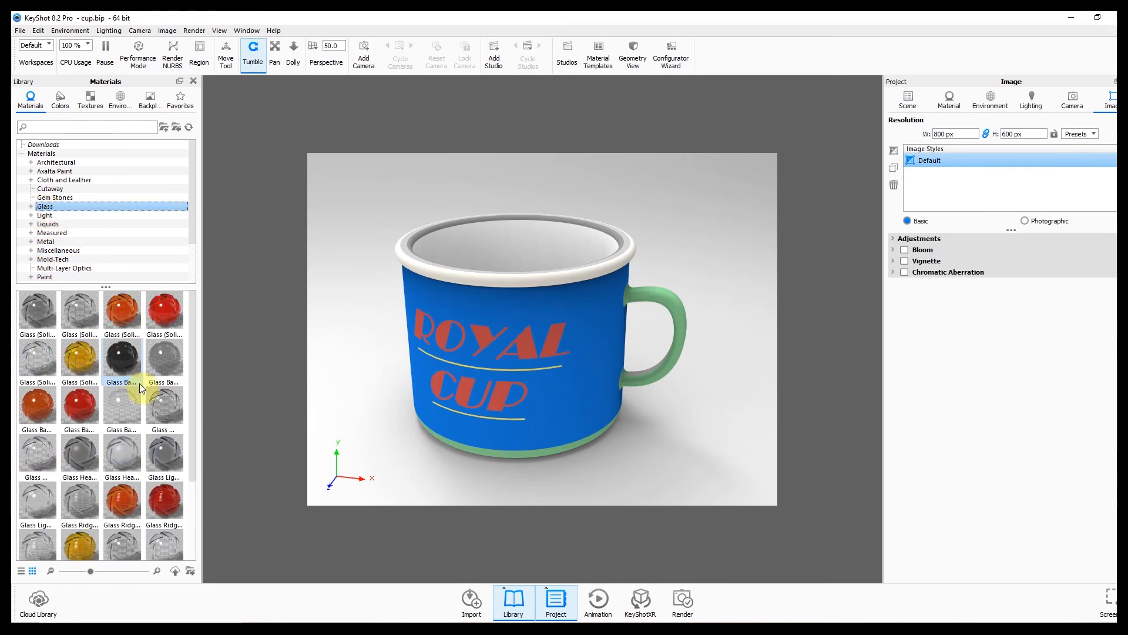
scroll(142, 388, "down", 3)
scroll(142, 411, "up", 3)
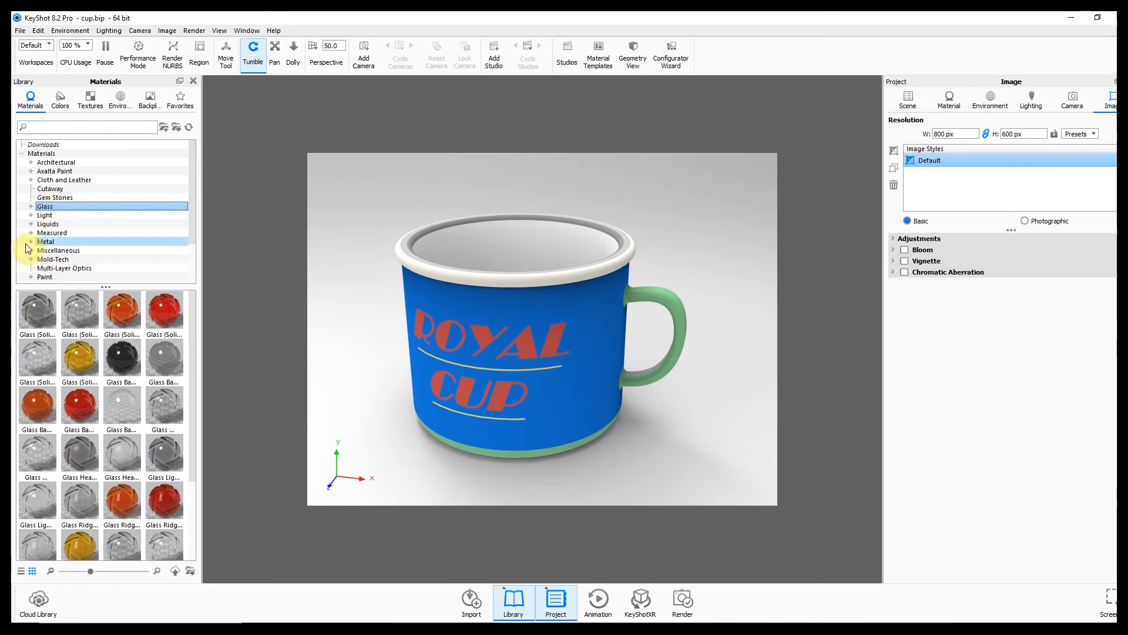
Apply the black glass material to the mug's rim, declining to link the materials.
left_click_drag(123, 361, 441, 275)
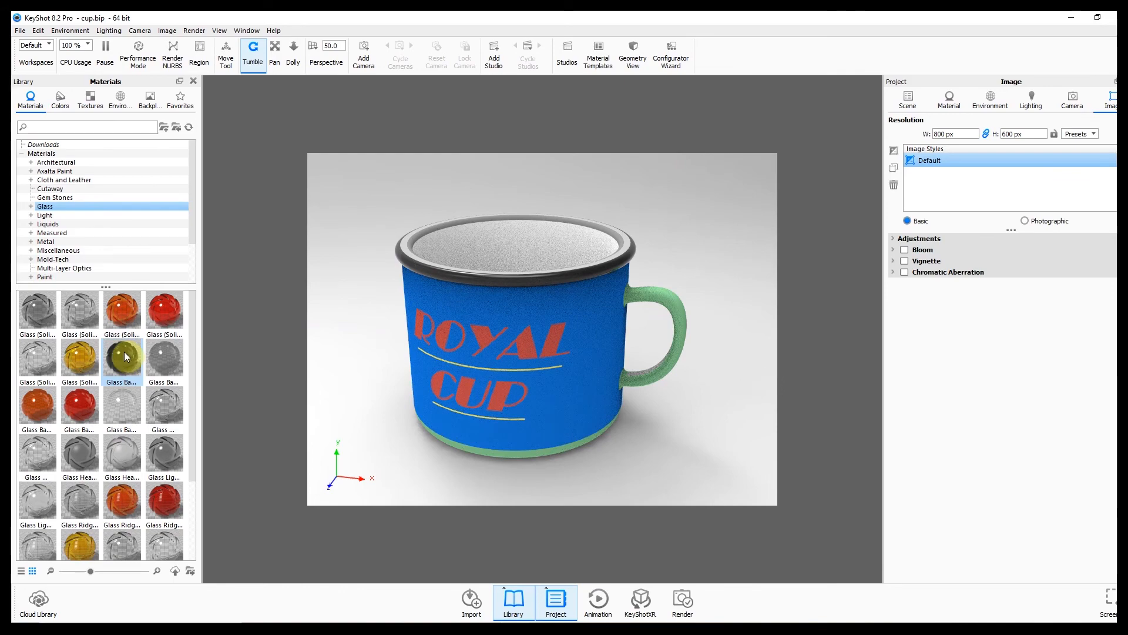
left_click_drag(125, 351, 404, 248)
left_click(681, 335)
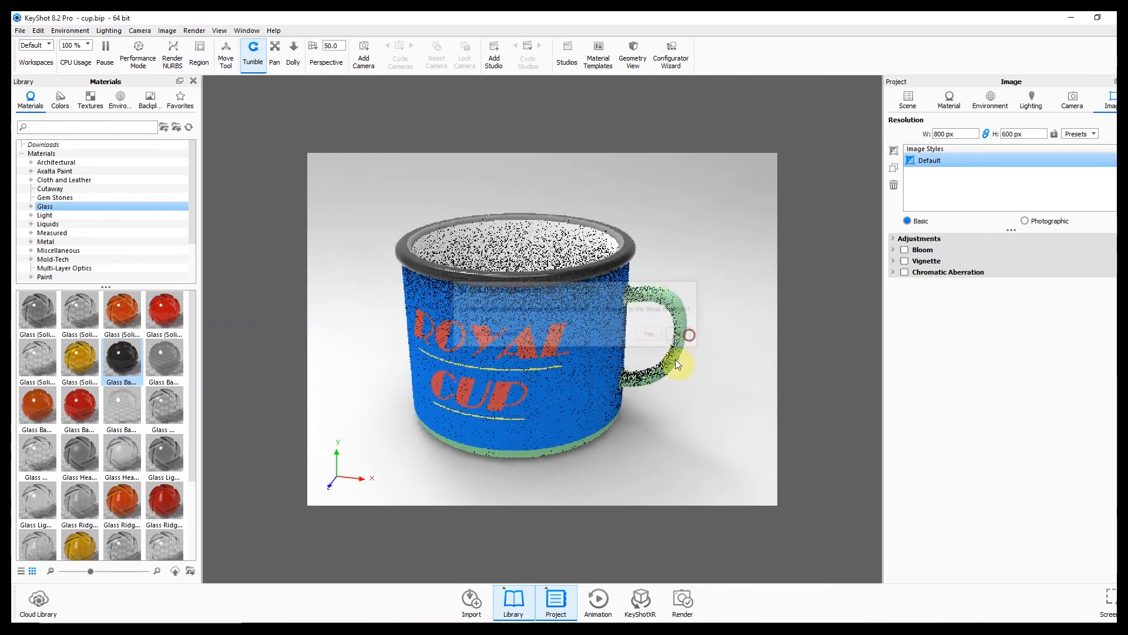
left_click_drag(115, 408, 120, 406)
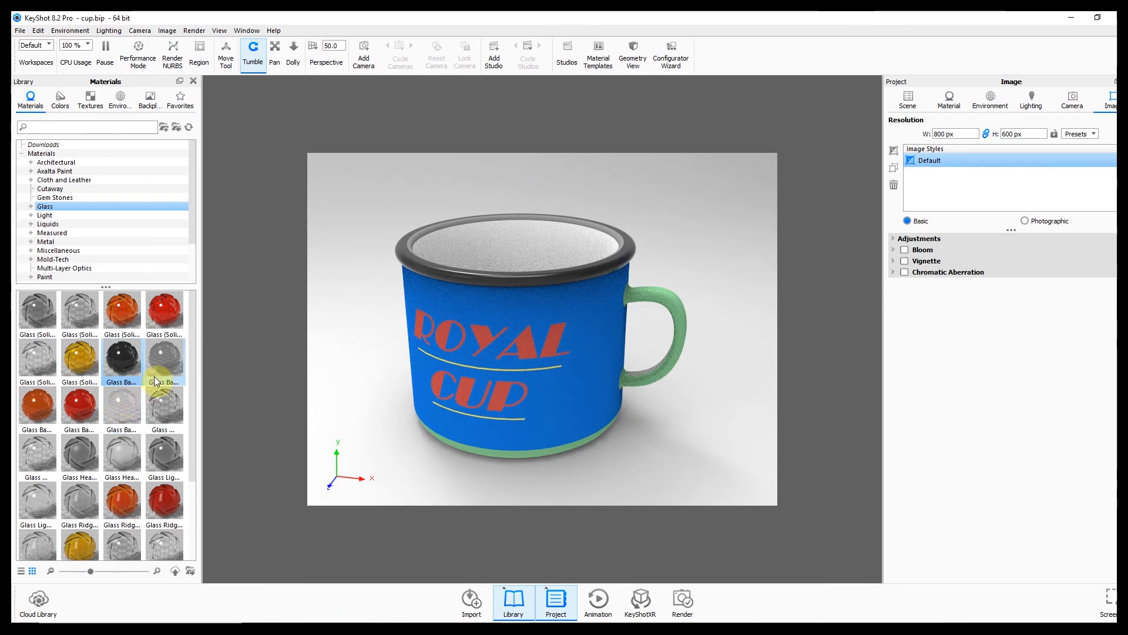
Set the image resolution width to 1156 px with the aspect ratio locked.
double_click(975, 136)
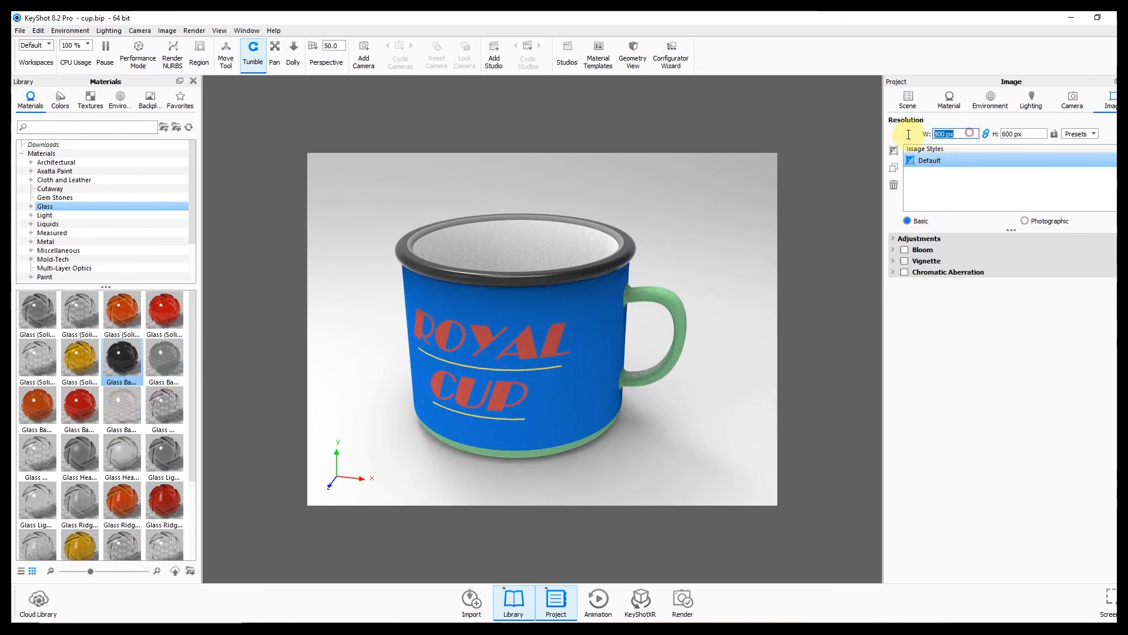
type("1")
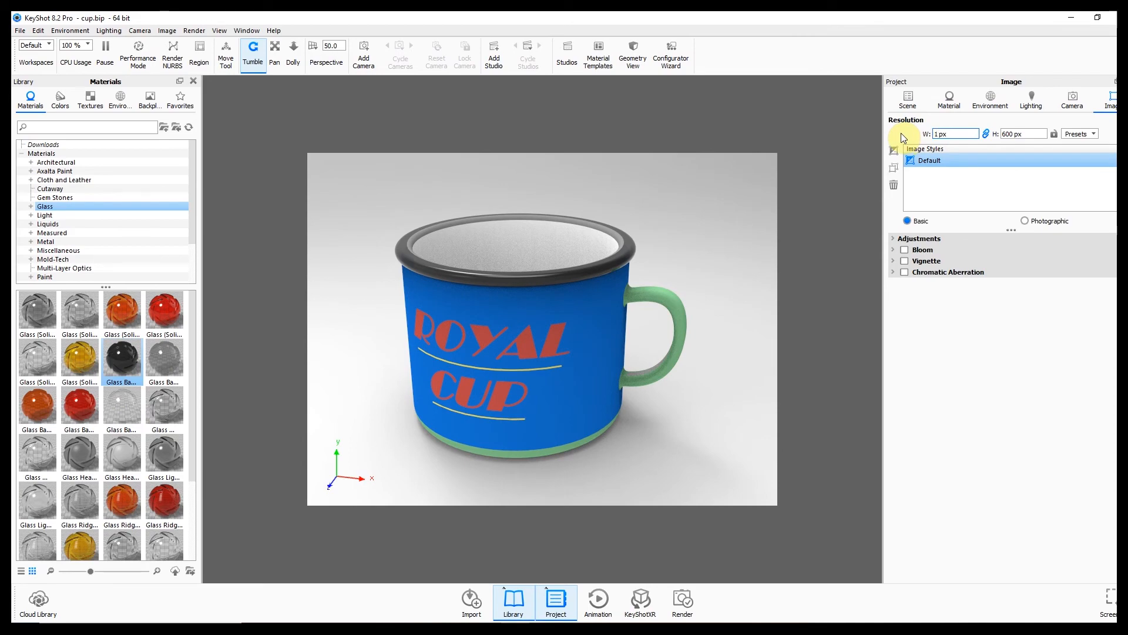
type("156")
key("Return")
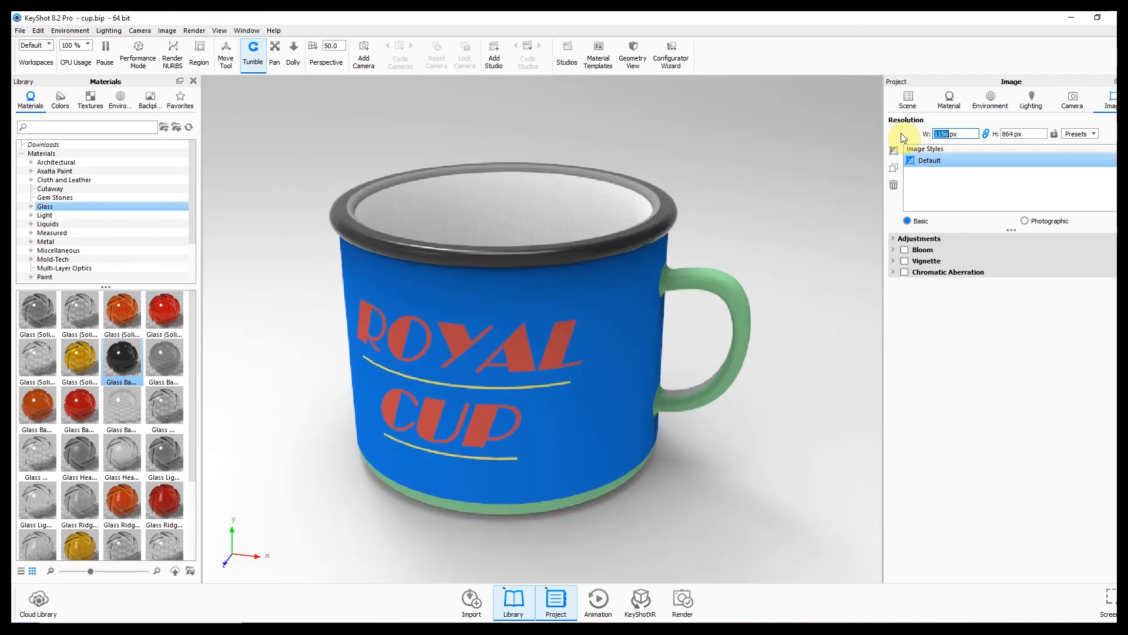
Examine the library's material categories from Gem Stones, Cutaway, Light and Liquids through Measured, Metal and Miscellaneous to Mold-Tech.
left_click_drag(768, 429, 706, 439)
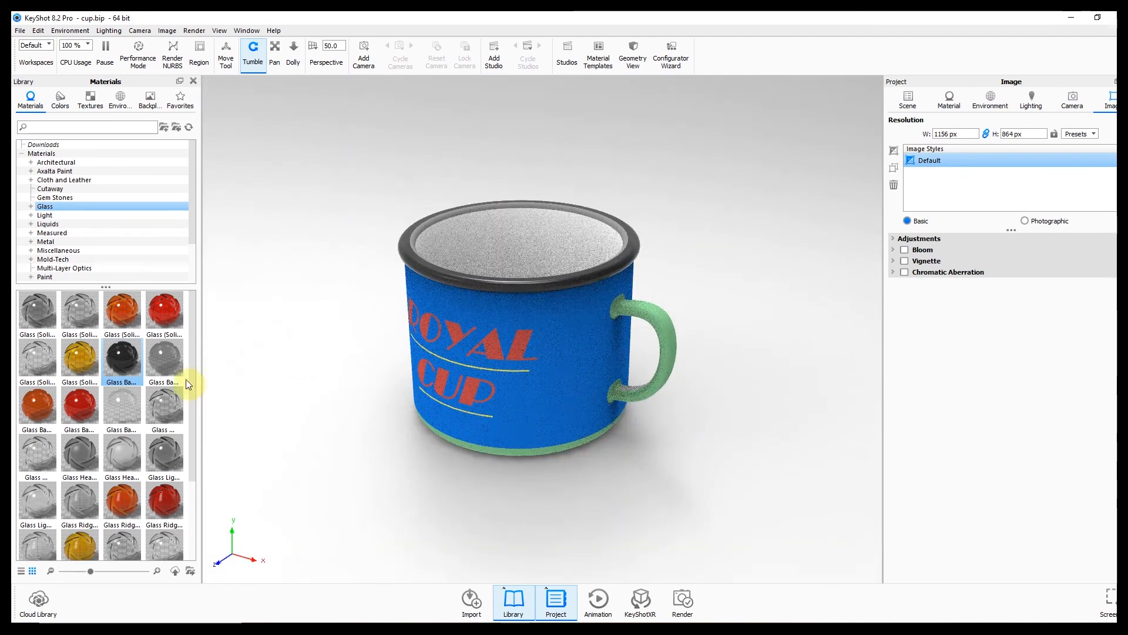
left_click(55, 197)
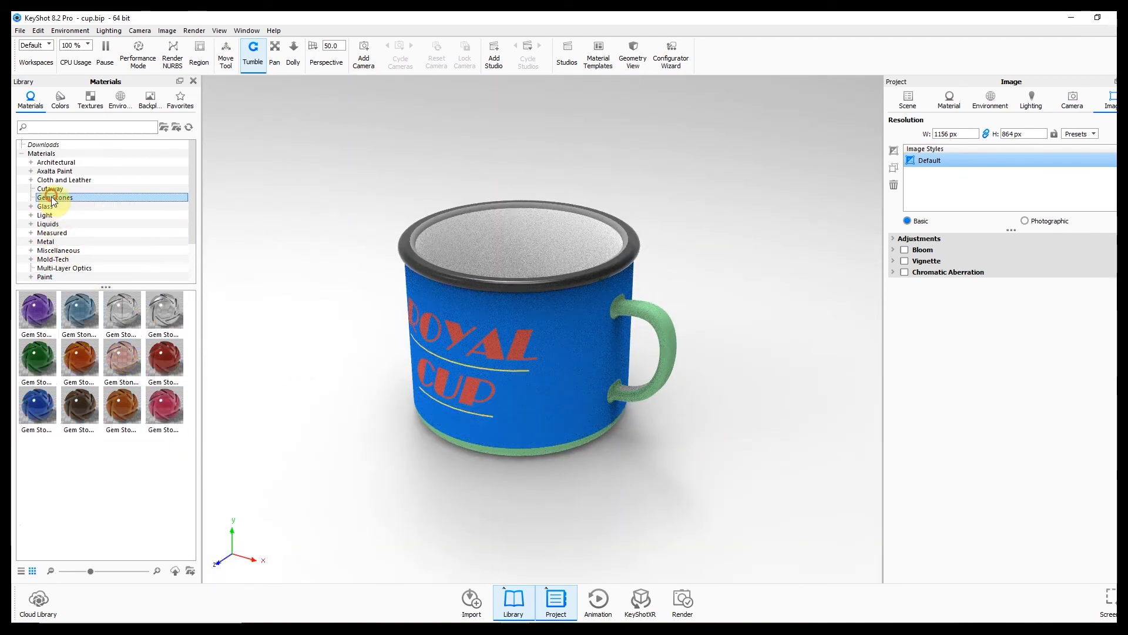
left_click(52, 188)
left_click(46, 215)
left_click(48, 224)
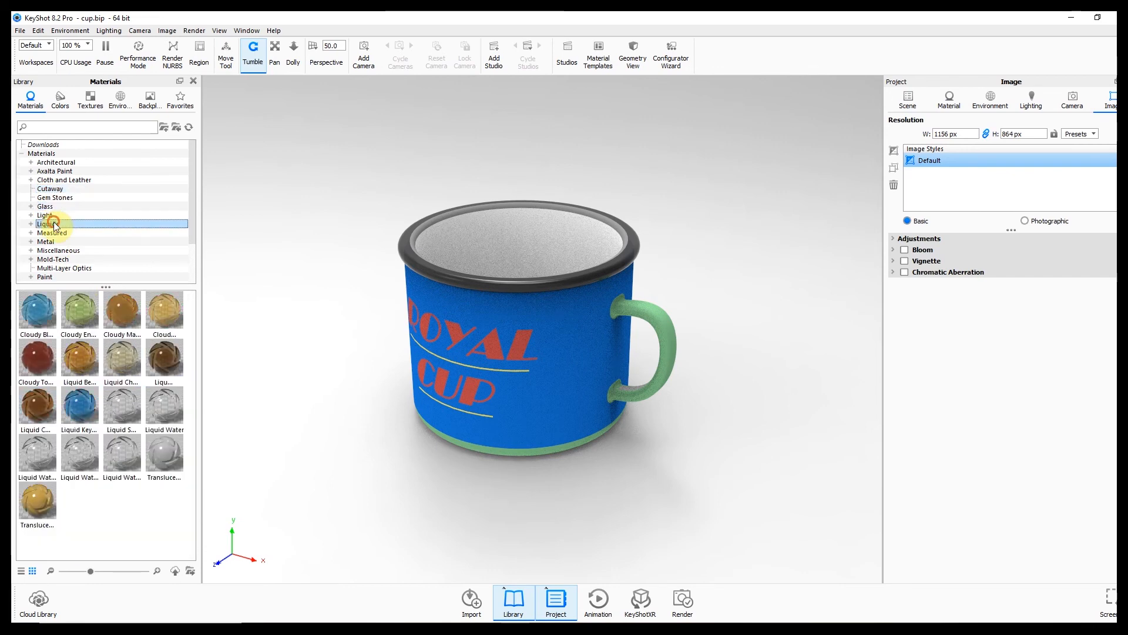
left_click(57, 233)
left_click(51, 224)
left_click(57, 232)
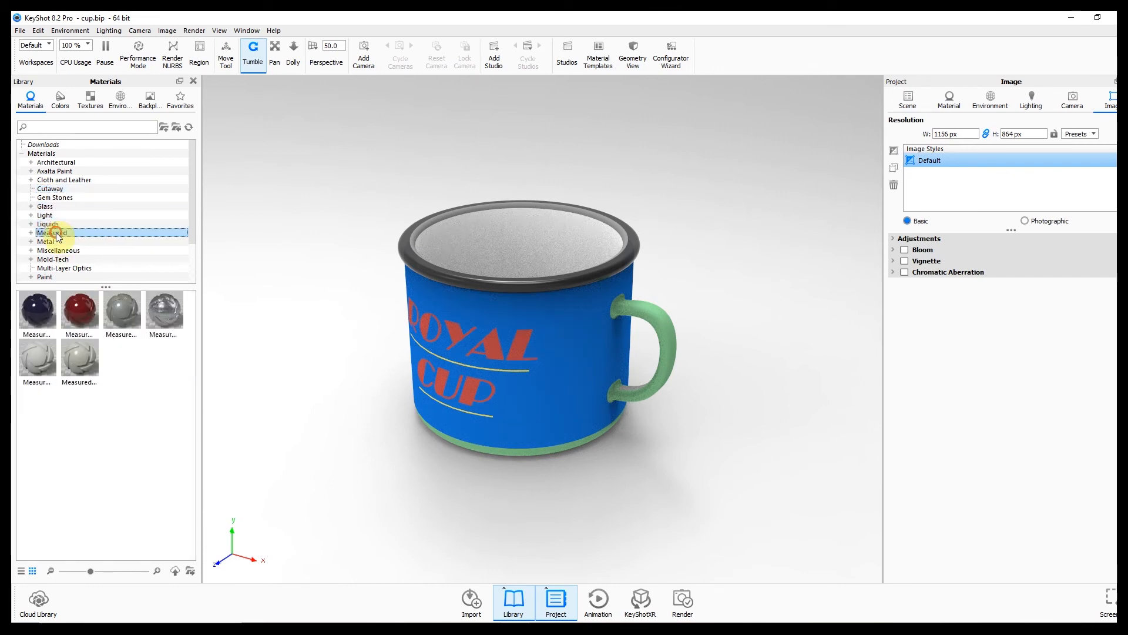
left_click(59, 251)
left_click(47, 242)
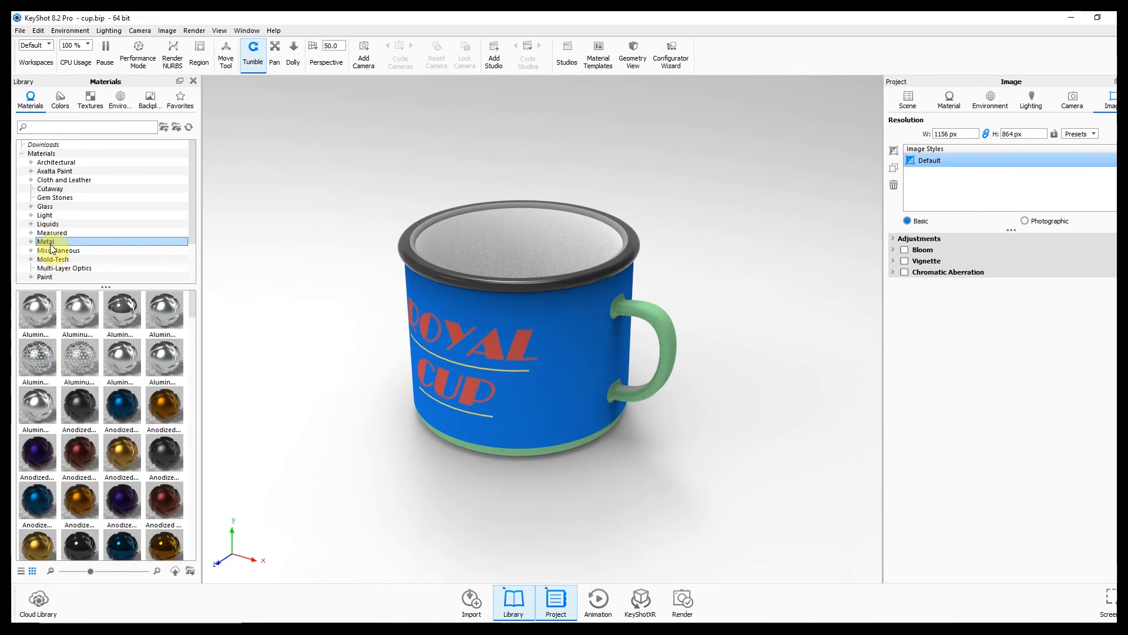
left_click(55, 250)
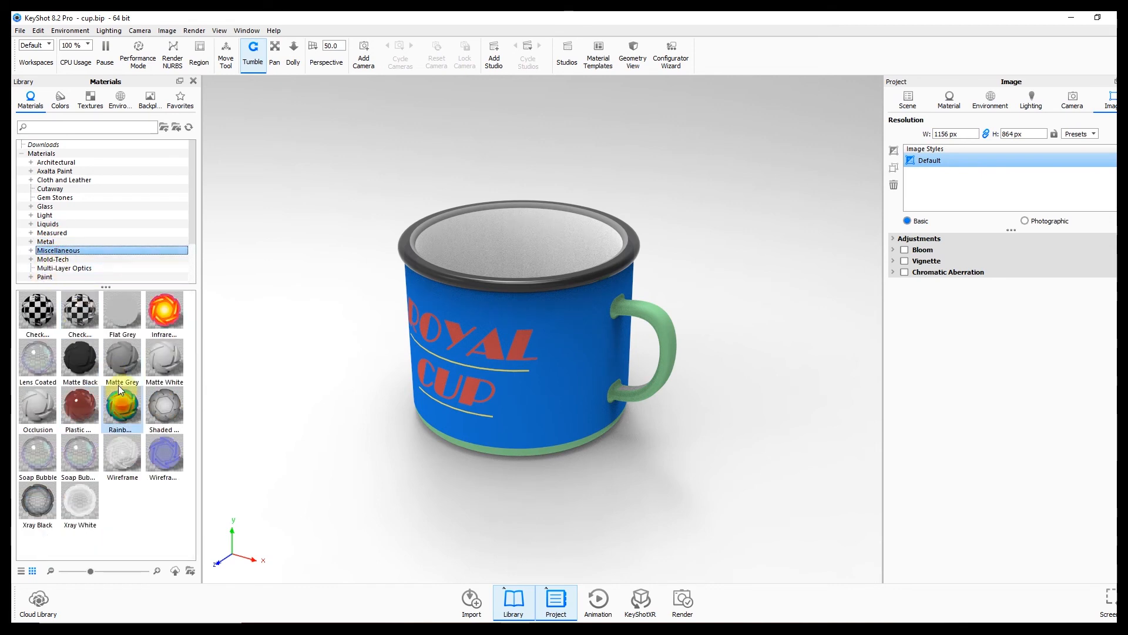
left_click(53, 259)
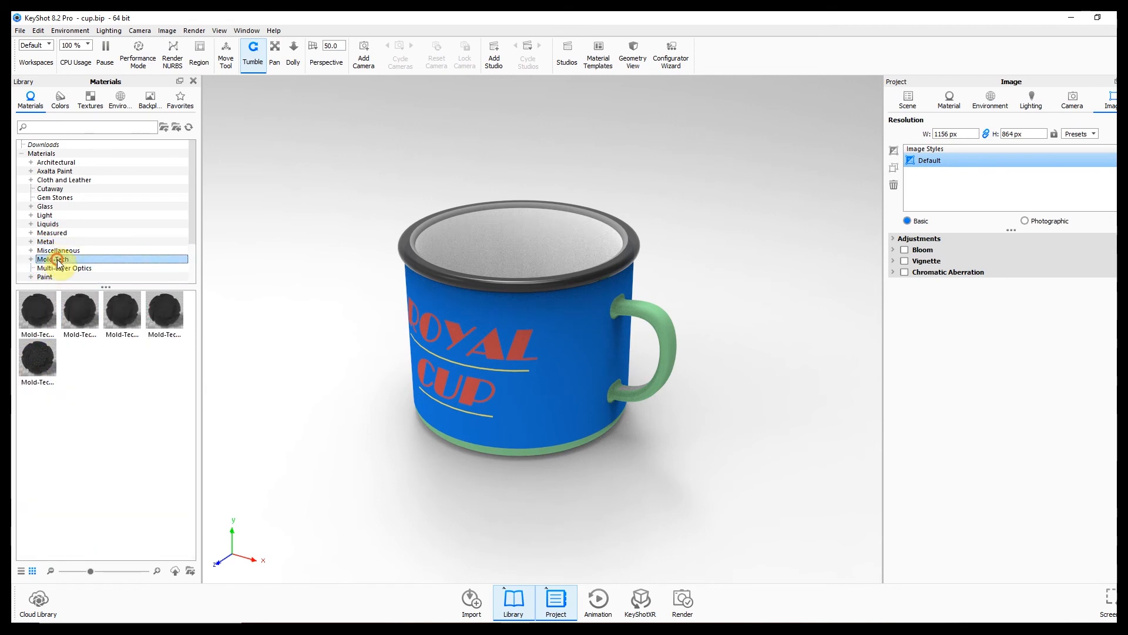
scroll(62, 260, "down", 2)
Apply a black material from the Paint category to the mug's rim, declining to link the duplicate materials.
left_click(47, 224)
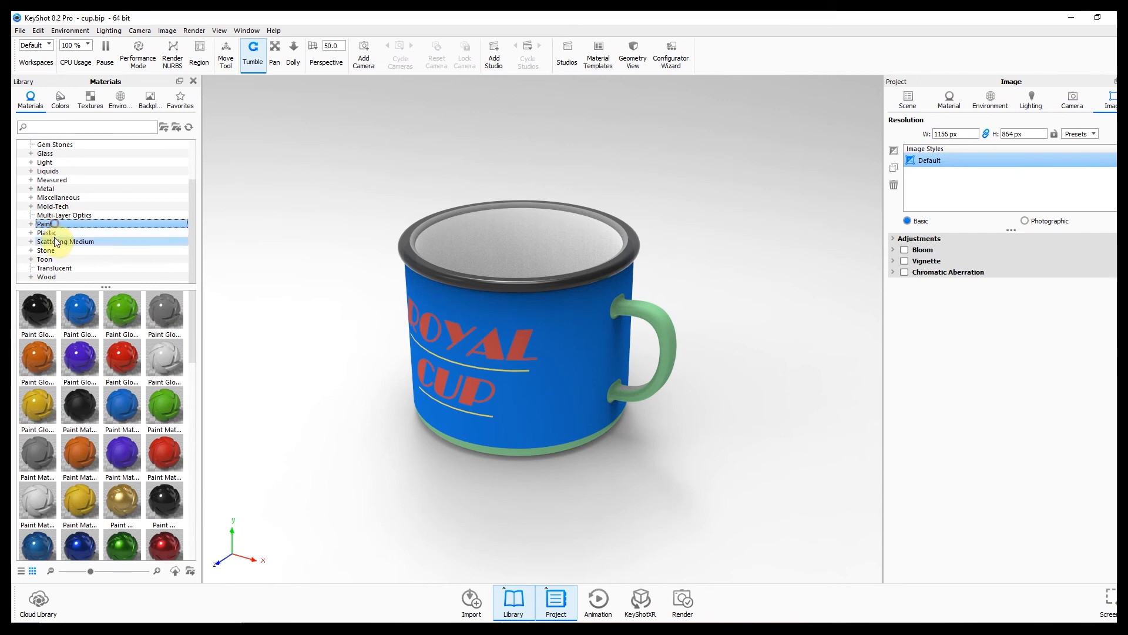
scroll(130, 380, "up", 5)
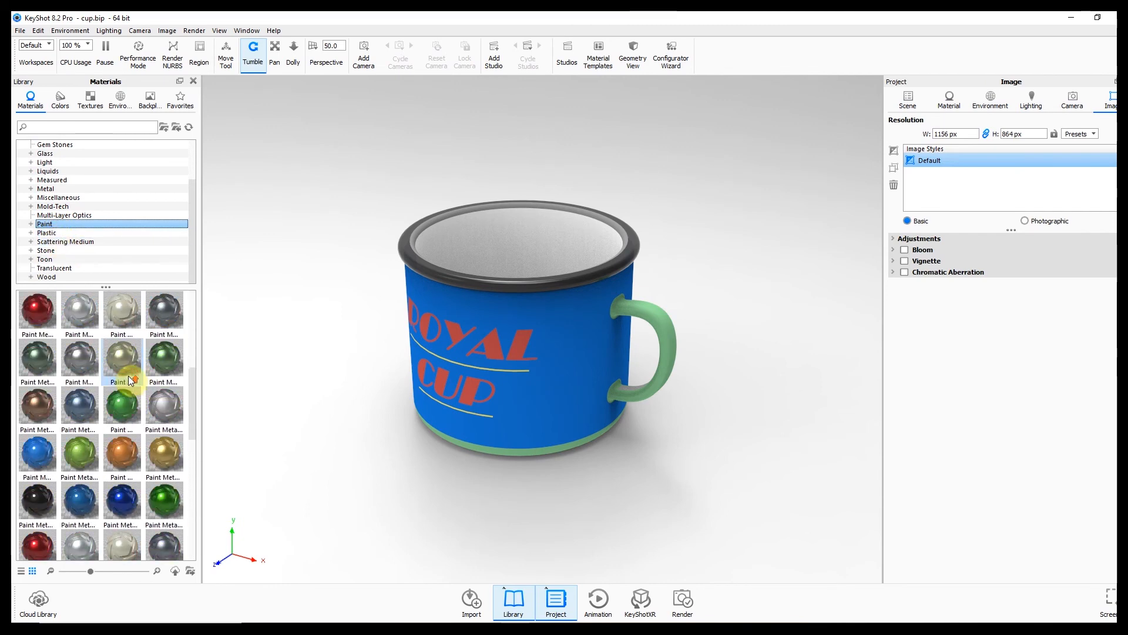
scroll(131, 380, "up", 5)
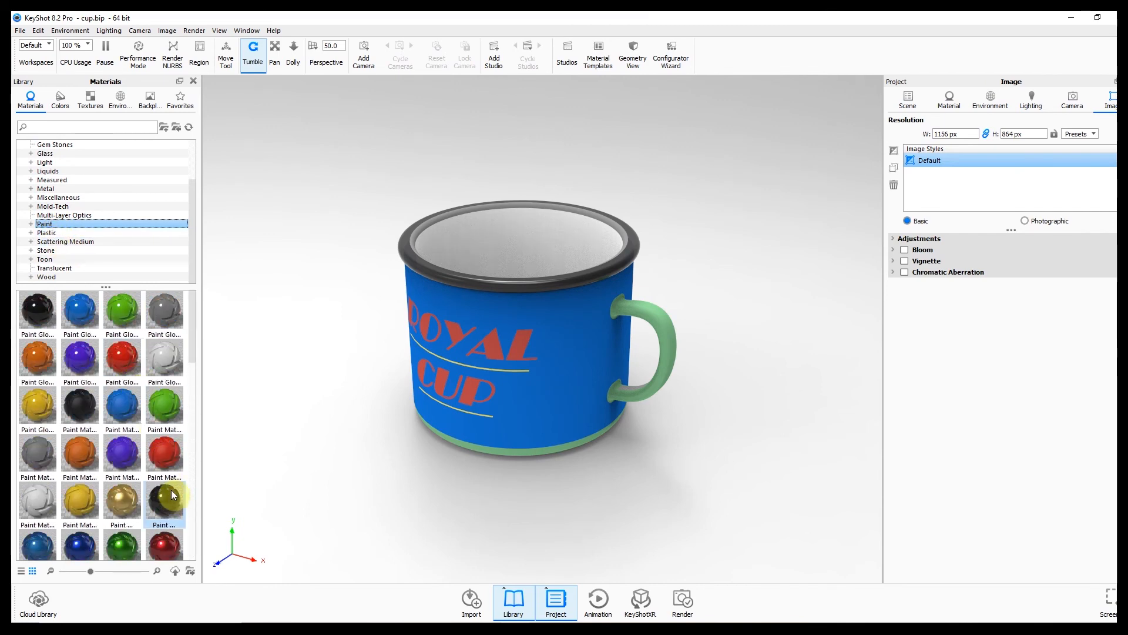
mouse_move(161, 506)
left_mouse_down()
mouse_move(379, 343)
mouse_move(413, 260)
mouse_move(429, 273)
left_mouse_up()
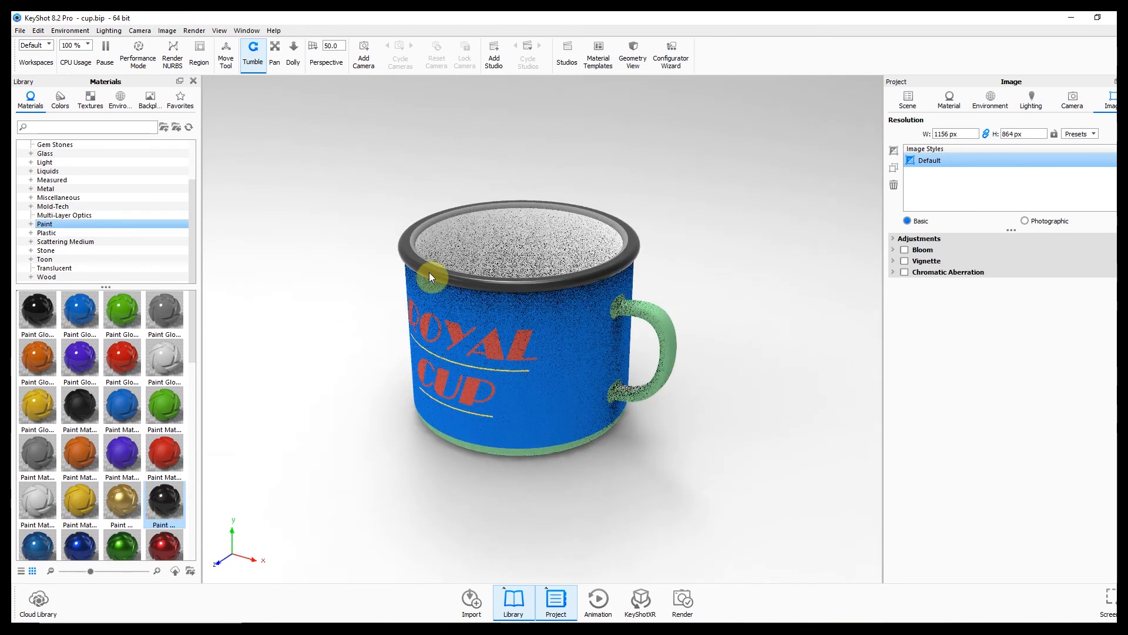
mouse_move(164, 501)
left_mouse_down()
mouse_move(417, 248)
mouse_move(408, 244)
left_mouse_up()
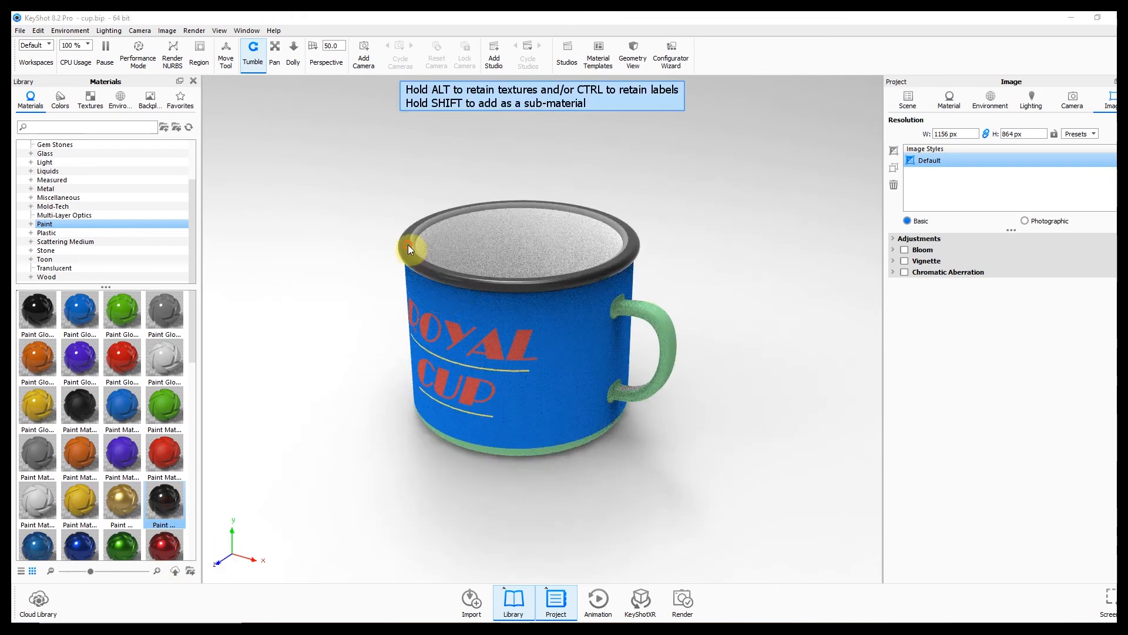
left_click(683, 334)
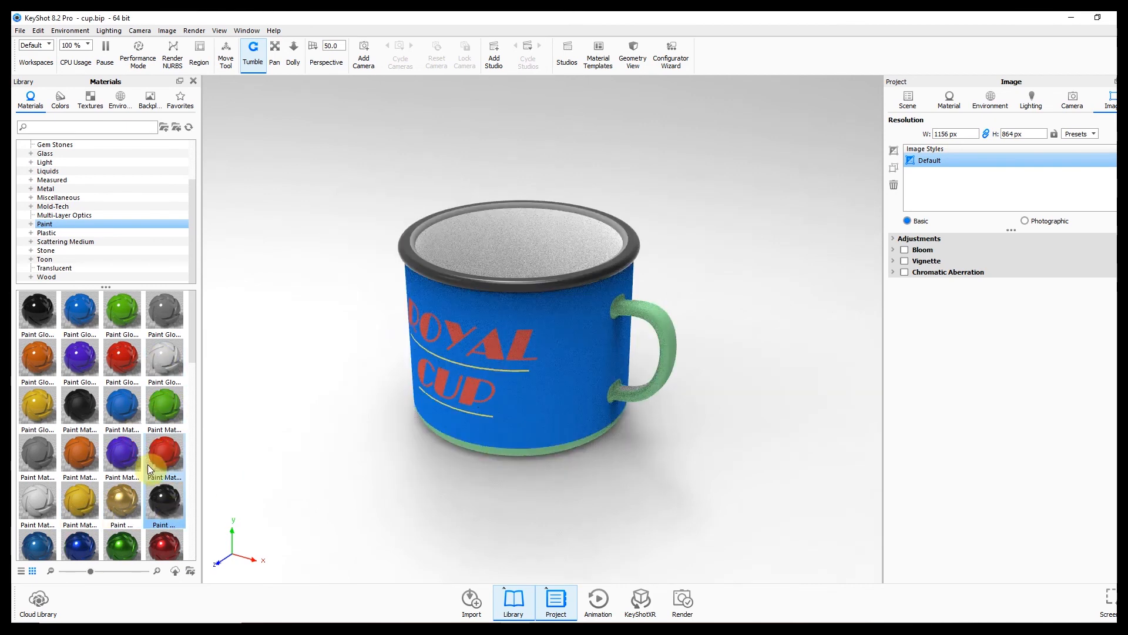
Apply a white paint to the mug's interior and inner lip, declining to link the duplicate materials.
scroll(150, 467, "down", 3)
scroll(147, 498, "down", 2)
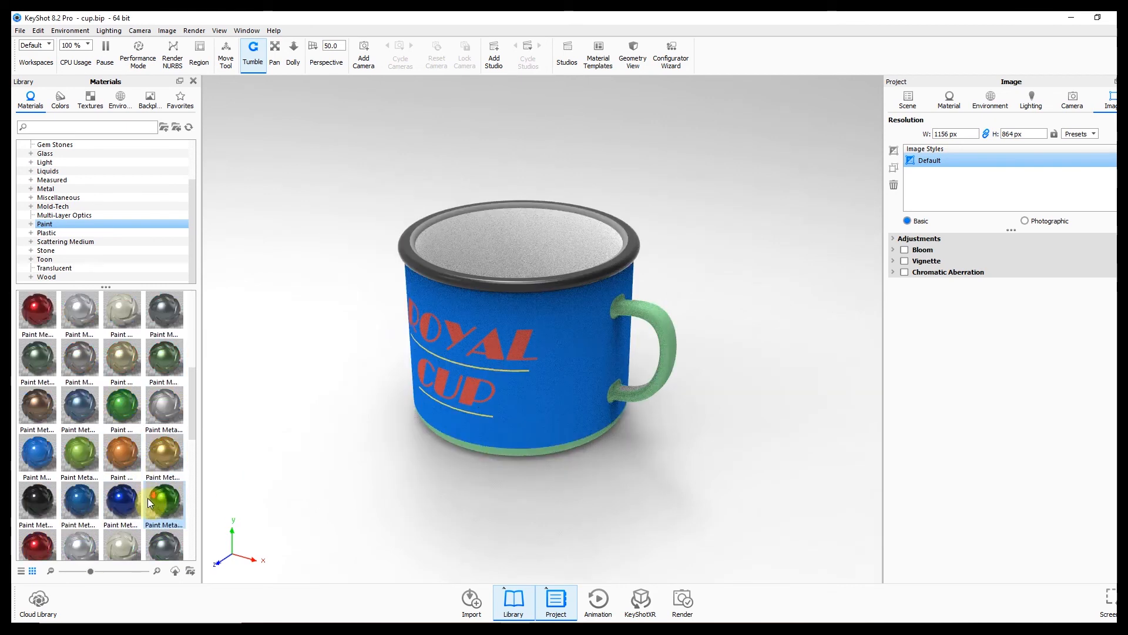
left_click(130, 420)
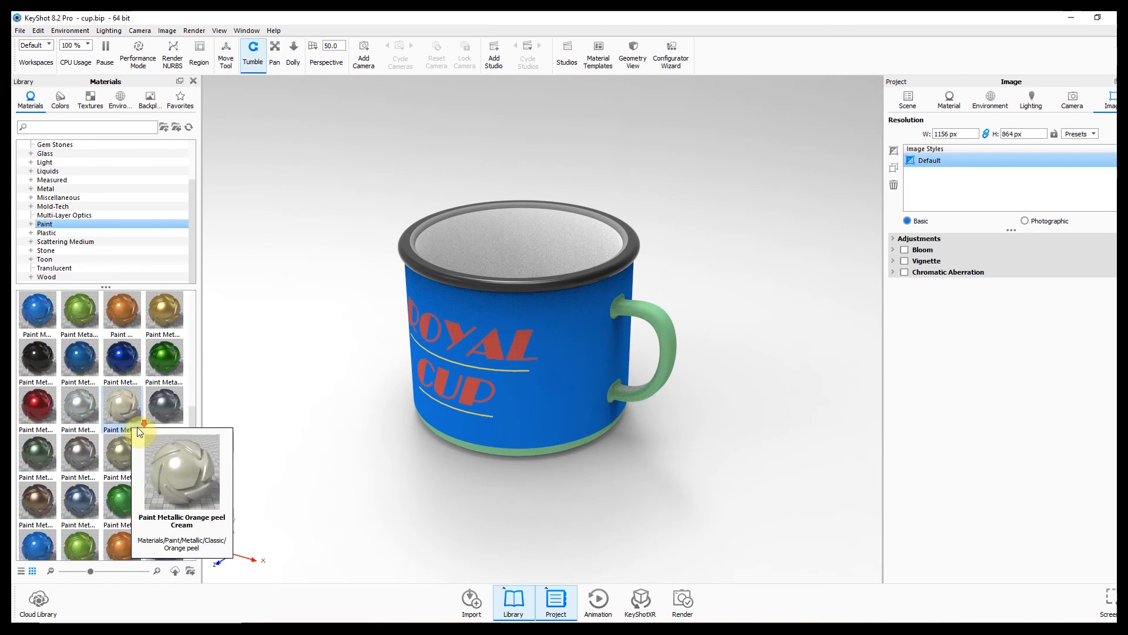
scroll(122, 401, "down", 3)
left_click(149, 448)
mouse_move(79, 438)
left_mouse_down()
mouse_move(82, 464)
mouse_move(446, 235)
left_mouse_up()
mouse_move(89, 450)
left_mouse_down()
mouse_move(332, 343)
mouse_move(421, 232)
left_mouse_up()
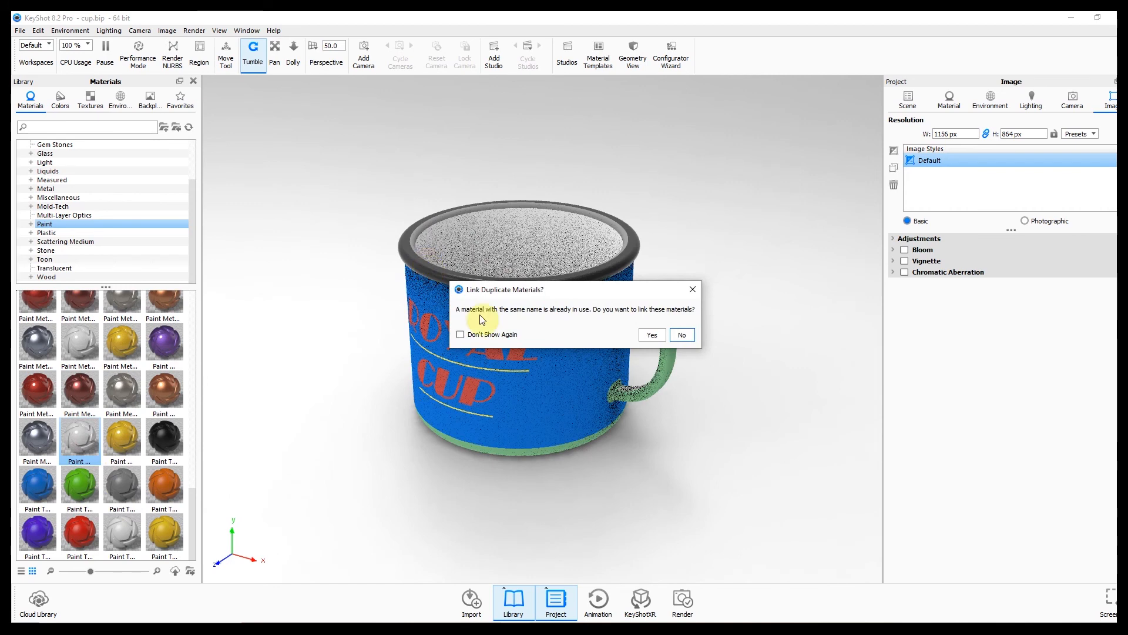
left_click(675, 336)
left_click(476, 367)
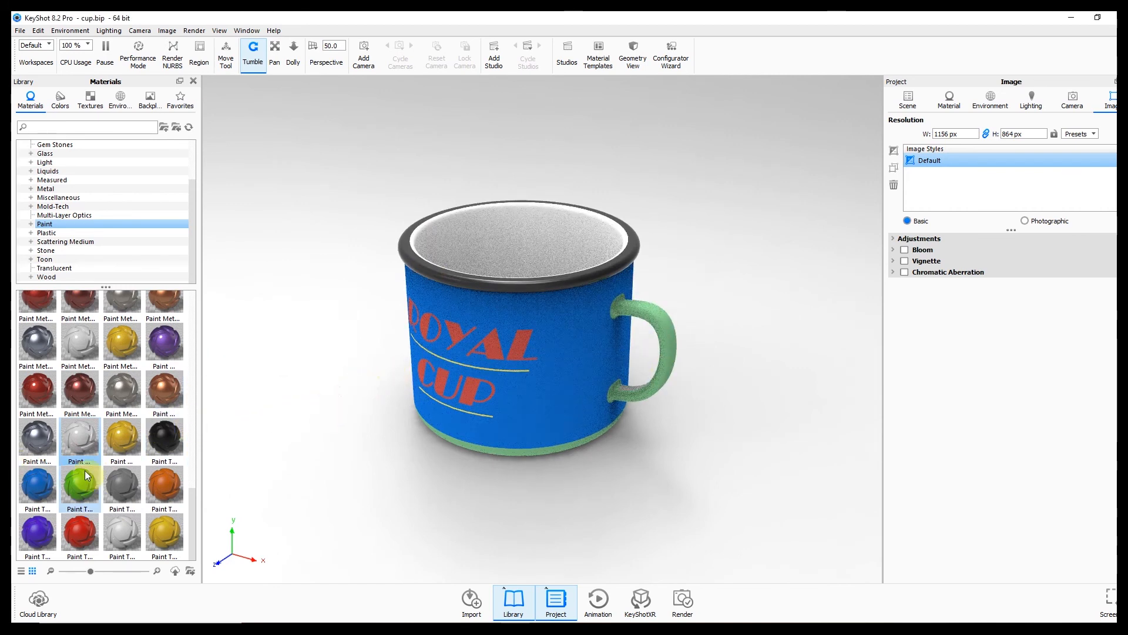
Try the dark red metallic paint on the ROYAL CUP lettering.
scroll(135, 471, "up", 5)
mouse_move(171, 552)
left_mouse_down()
mouse_move(487, 337)
mouse_move(491, 347)
left_mouse_up()
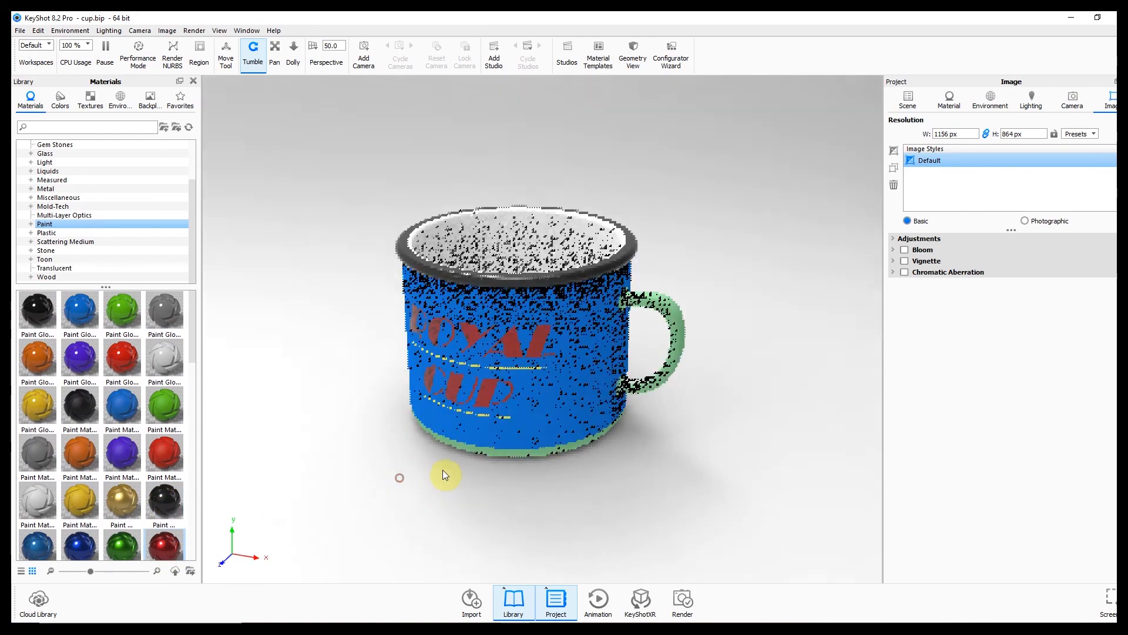
scroll(481, 382, "up", 3)
scroll(481, 384, "up", 2)
mouse_move(165, 545)
left_mouse_down()
mouse_move(626, 408)
mouse_move(176, 507)
mouse_move(154, 513)
mouse_move(152, 539)
left_mouse_up()
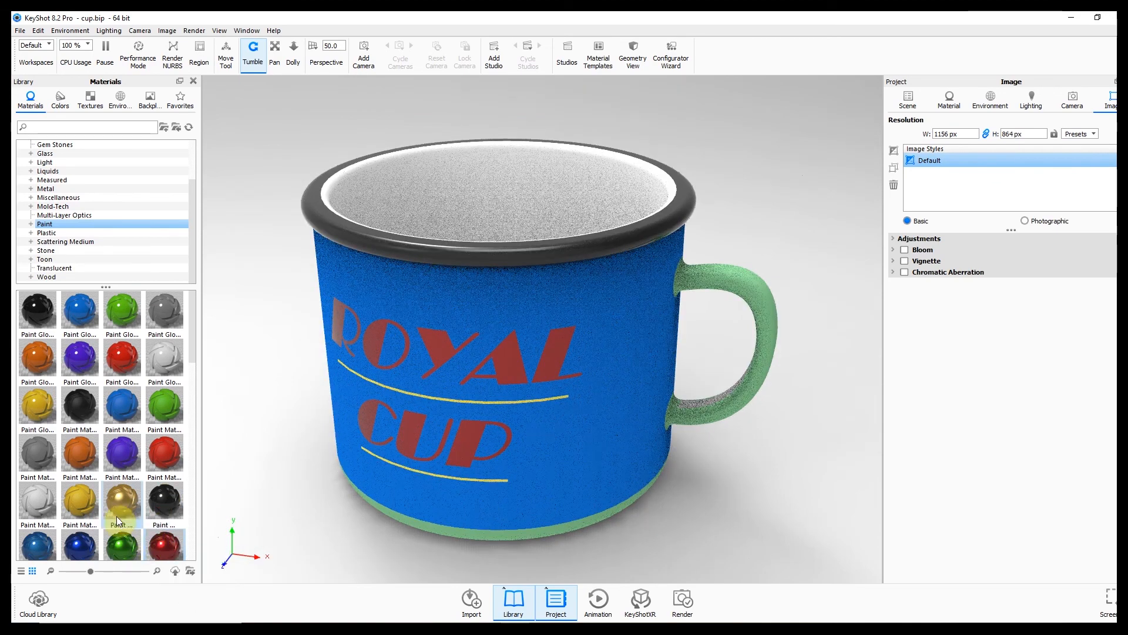
Apply the gold paint to the ROYAL CUP lettering and the bars beneath the words, declining to link the materials.
left_click_drag(133, 498, 443, 347)
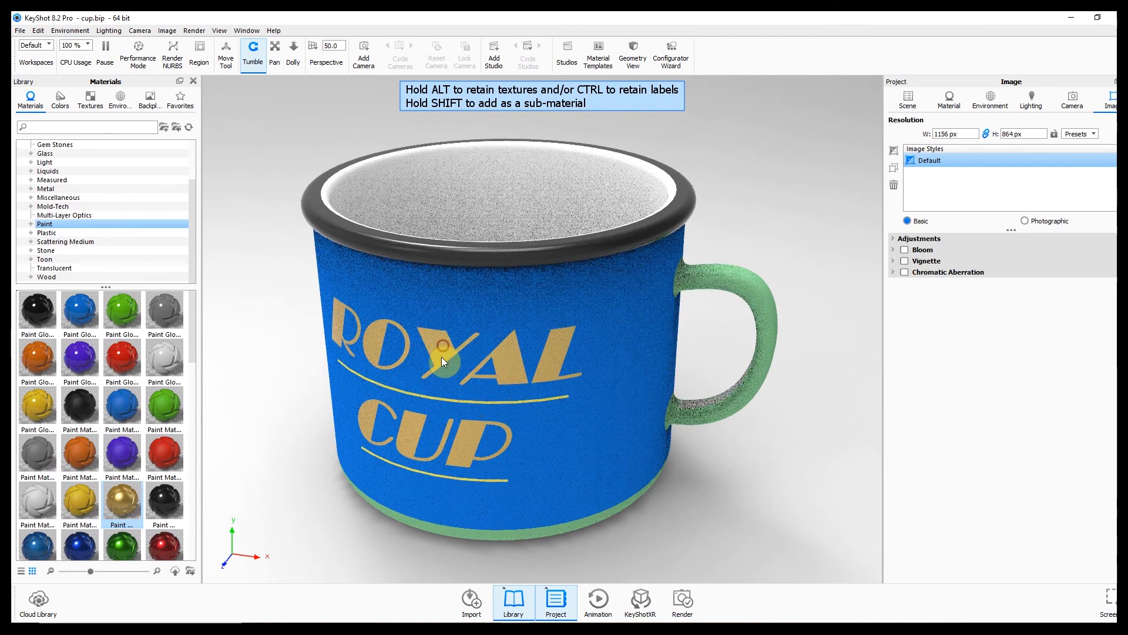
left_click_drag(121, 504, 479, 402)
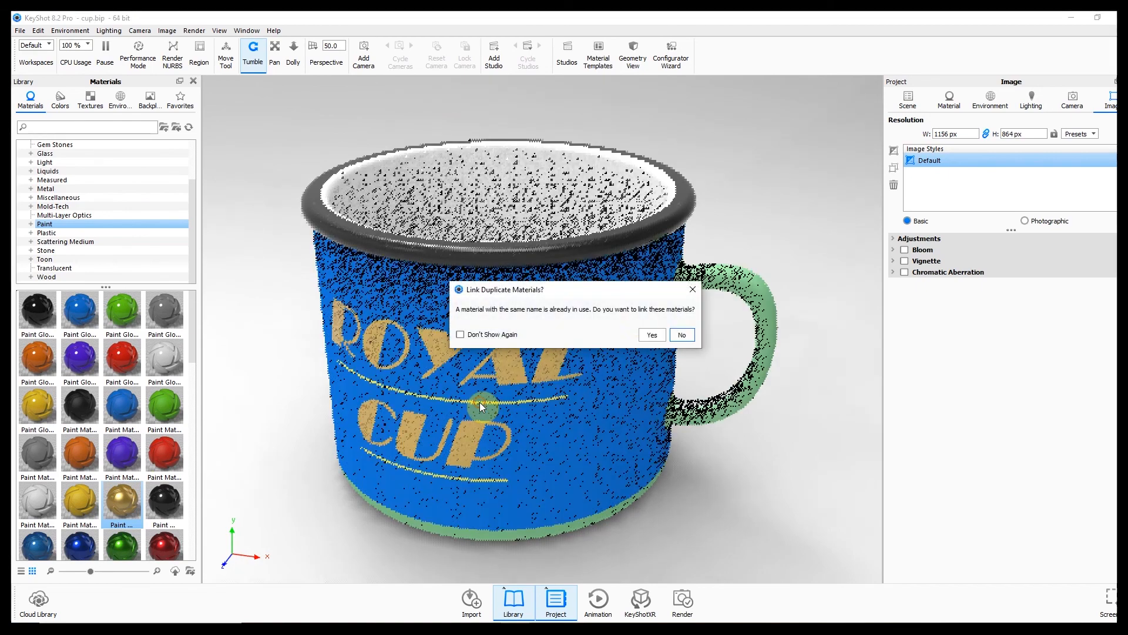
left_click(682, 335)
Apply the dark red metallic paint to the mug's body and handle, keeping the duplicate materials unlinked.
scroll(506, 400, "down", 3)
mouse_move(161, 554)
left_mouse_down()
mouse_move(609, 411)
mouse_move(716, 329)
mouse_move(707, 305)
left_mouse_up()
left_click(679, 335)
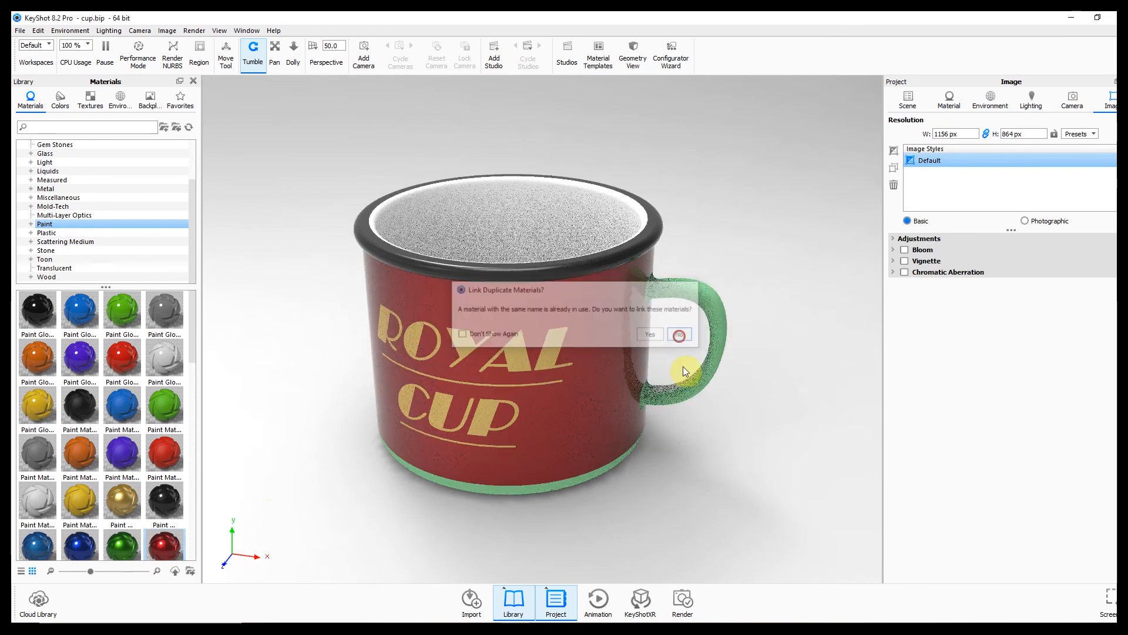
Apply the dark red metallic paint to the green band around the mug's base, declining to link the materials.
scroll(630, 458, "down", 2)
left_click_drag(630, 458, 626, 503)
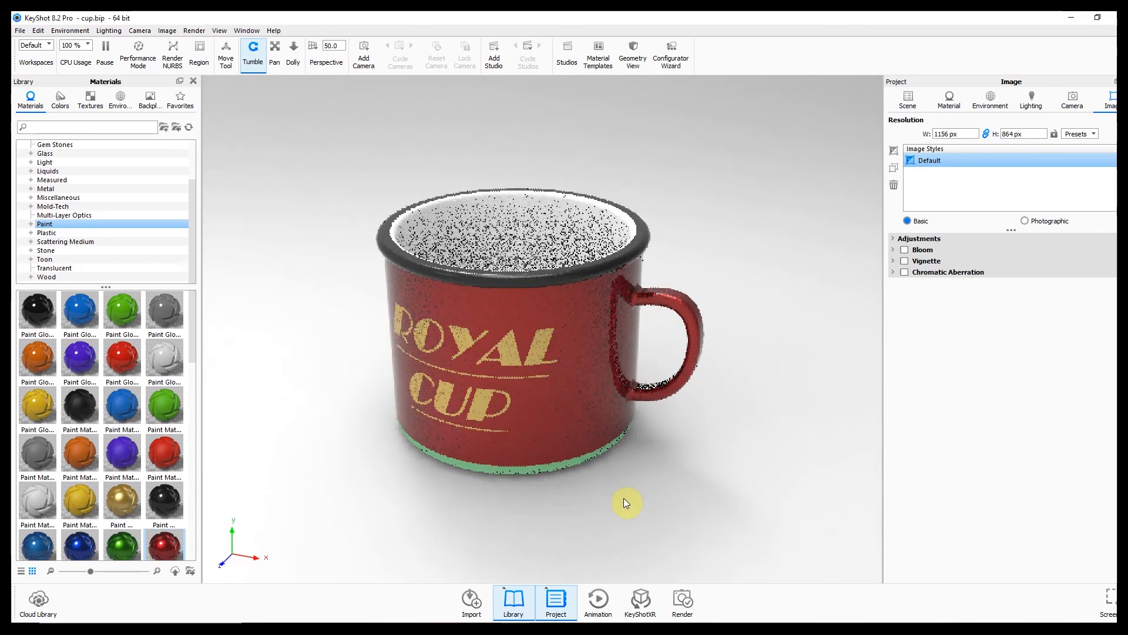
mouse_move(165, 546)
left_mouse_down()
mouse_move(218, 551)
mouse_move(502, 470)
mouse_move(163, 541)
left_mouse_up()
mouse_move(122, 502)
left_mouse_down()
mouse_move(420, 490)
mouse_move(485, 468)
mouse_move(288, 524)
mouse_move(134, 509)
mouse_move(143, 505)
left_mouse_up()
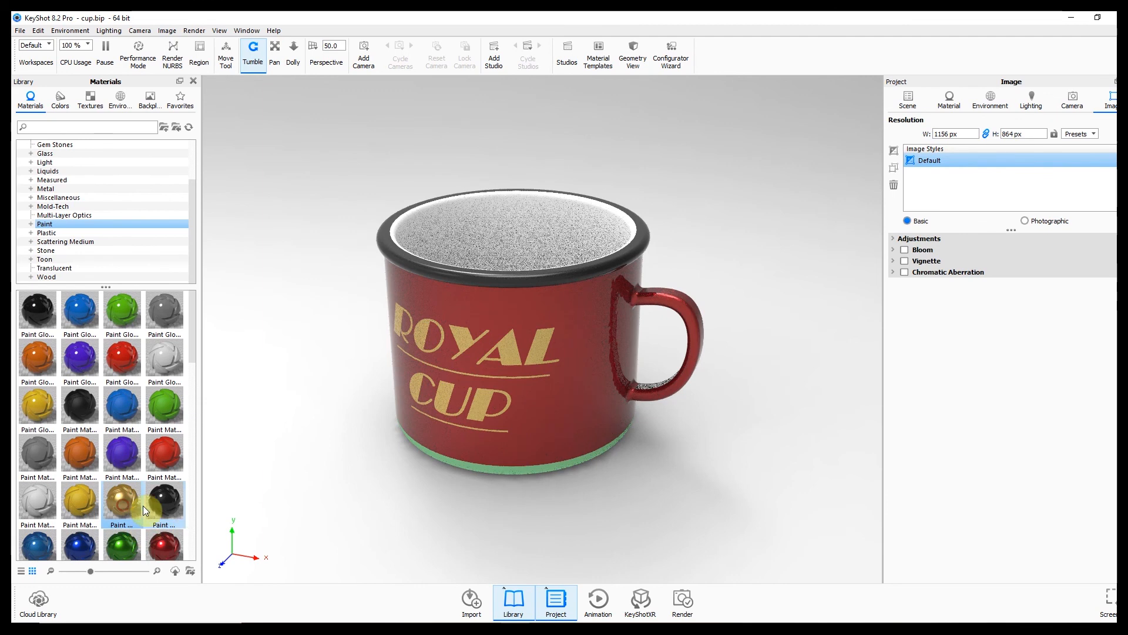
left_click_drag(166, 543, 503, 472)
left_click(680, 335)
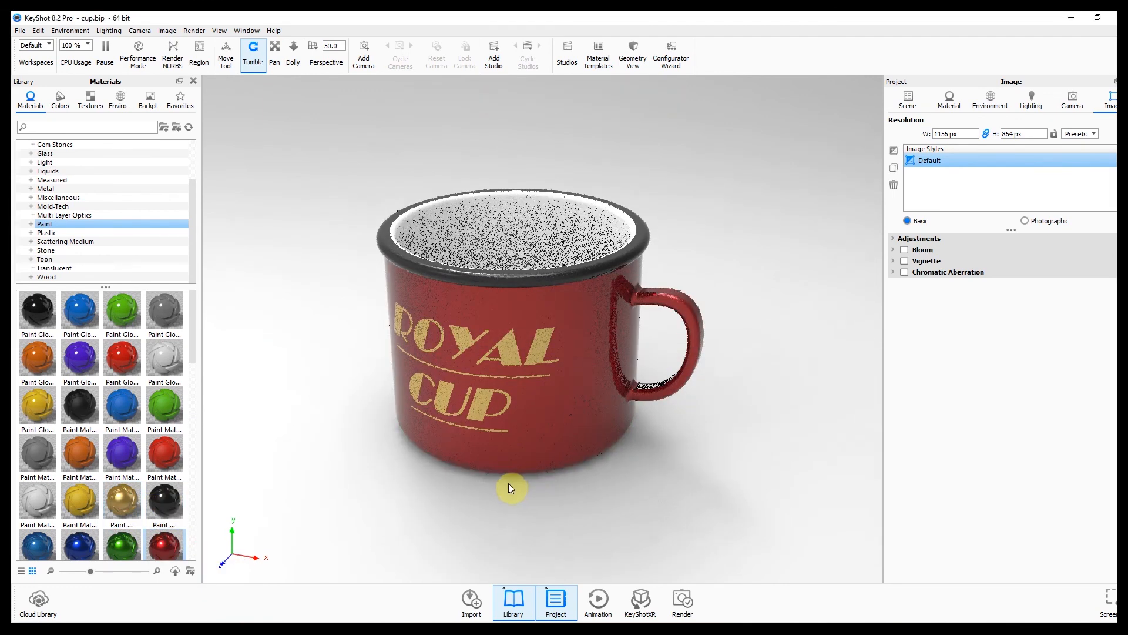
mouse_move(500, 505)
left_mouse_down()
mouse_move(530, 479)
mouse_move(501, 495)
left_mouse_up()
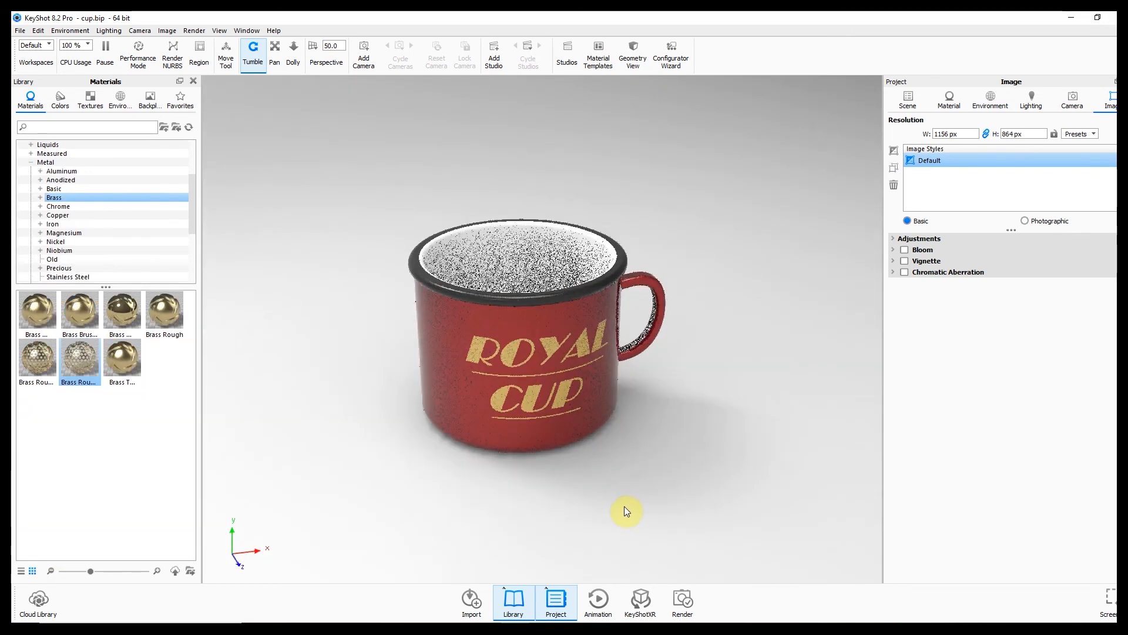
left_click_drag(624, 506, 596, 493)
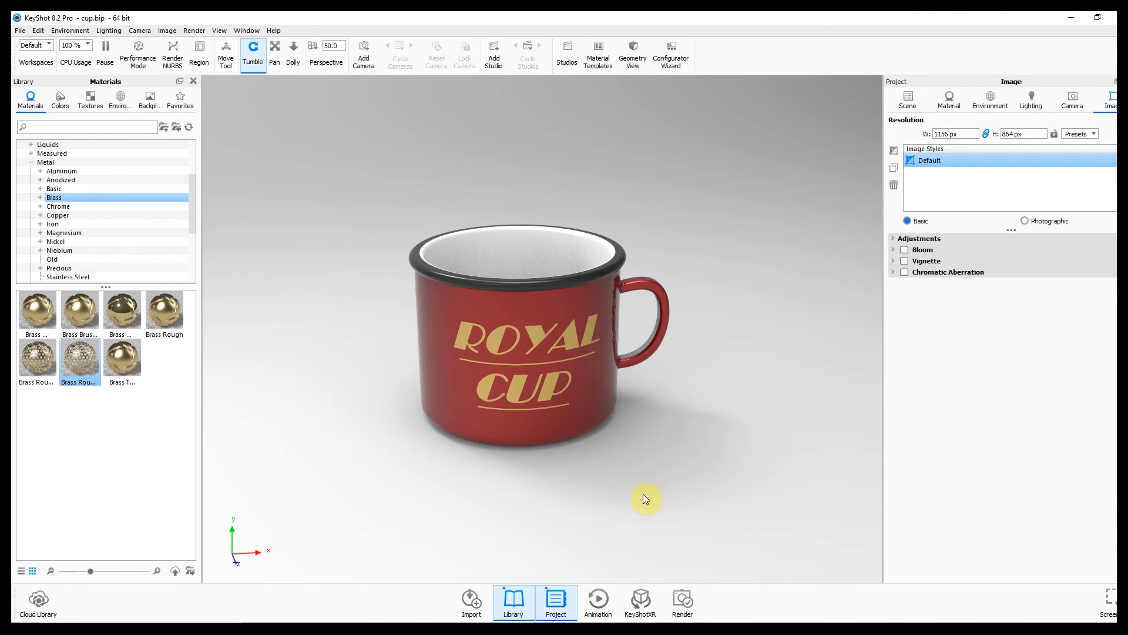
left_click_drag(640, 495, 505, 507)
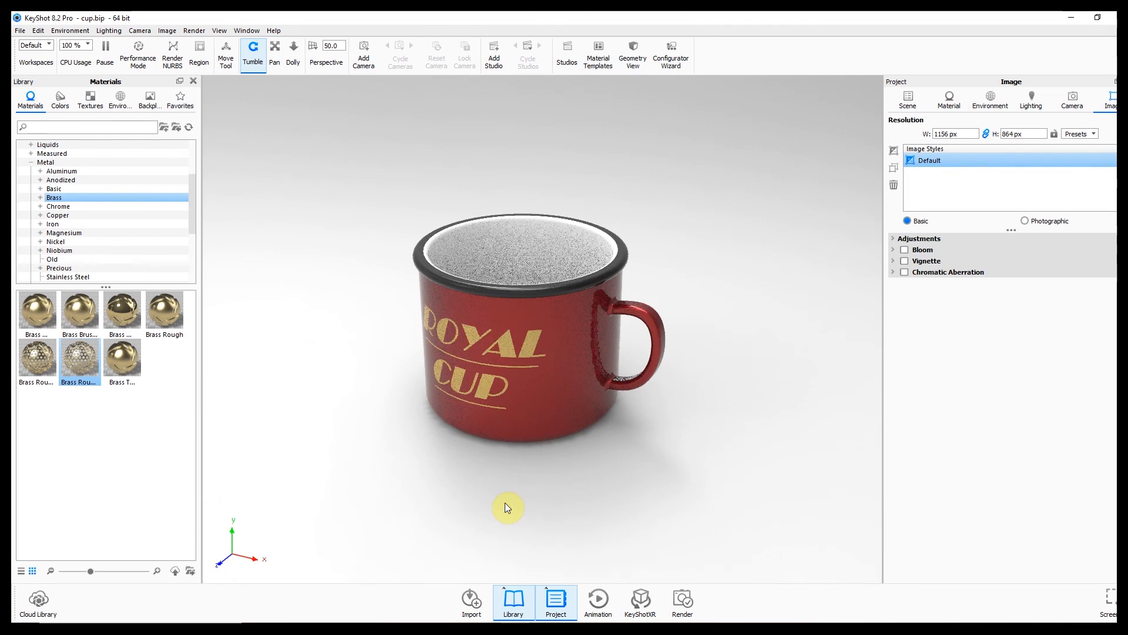